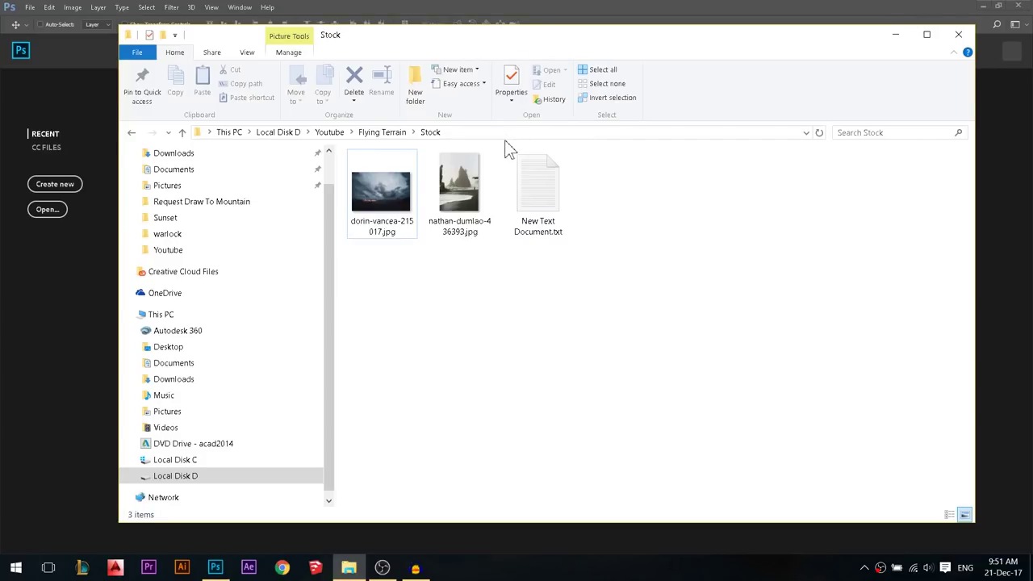
# Step: Open the beach photo with the sea stacks from the Stock folder in Photoshop
pyautogui.moveTo(468, 207); pyautogui.dragTo(74, 297)
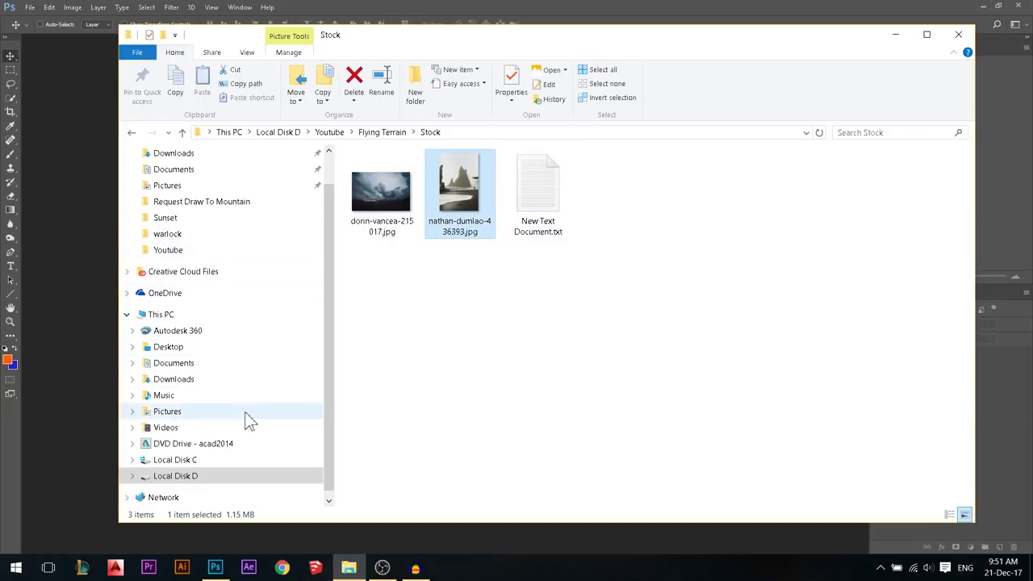
pyautogui.click(79, 240)
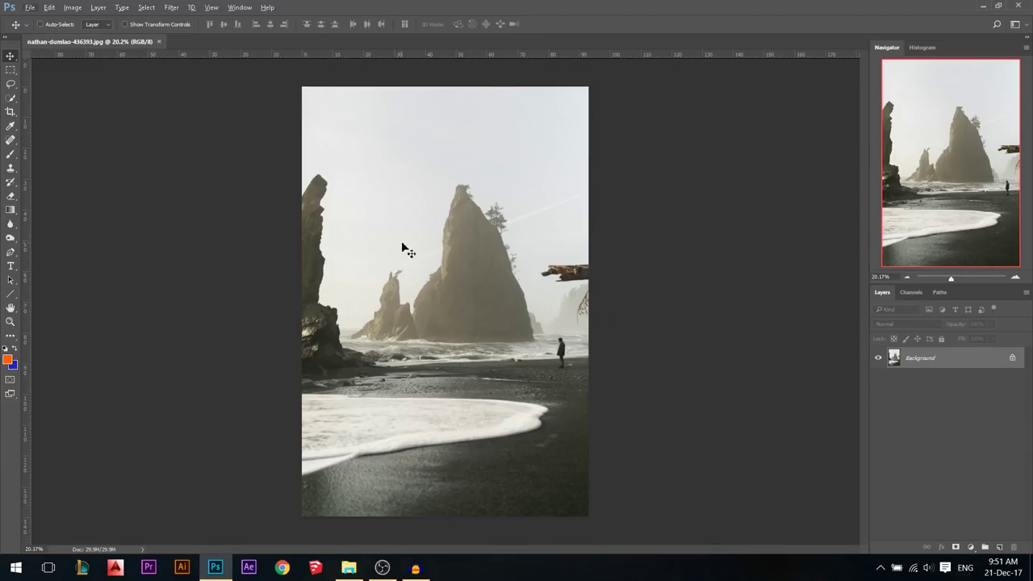
pyautogui.scroll(-1, 558, 378)
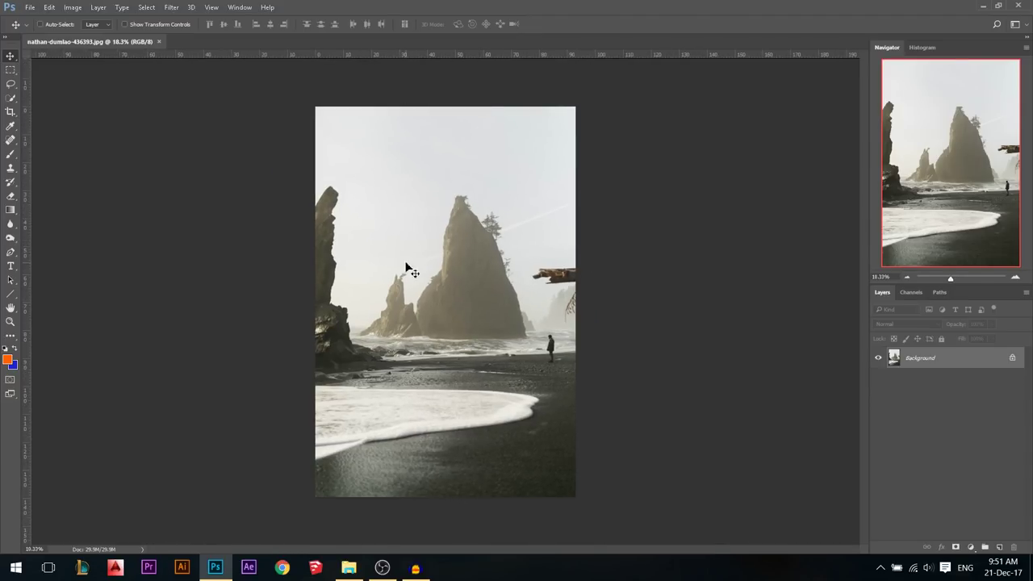
# Step: Crop the beach photo by trimming the dark sand along its lower edge and a strip of sky along its upper edge
pyautogui.click(11, 111)
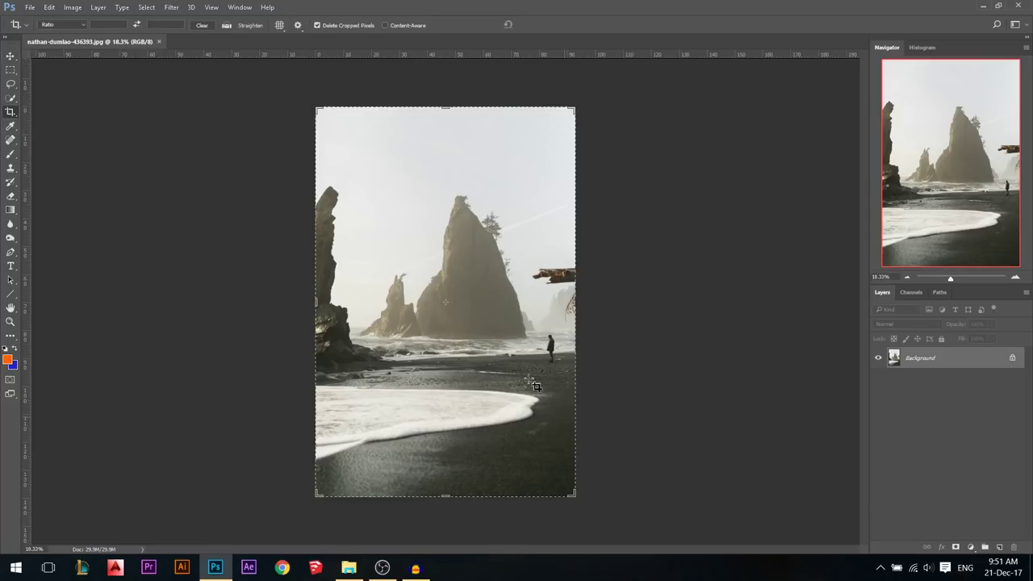
pyautogui.moveTo(449, 497); pyautogui.dragTo(445, 473)
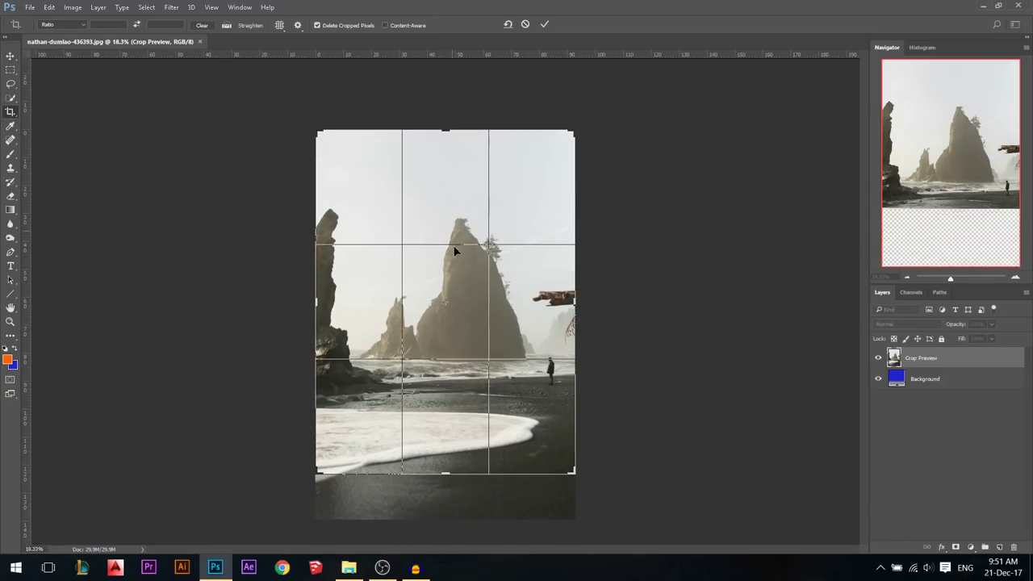
pyautogui.moveTo(446, 136); pyautogui.dragTo(446, 146)
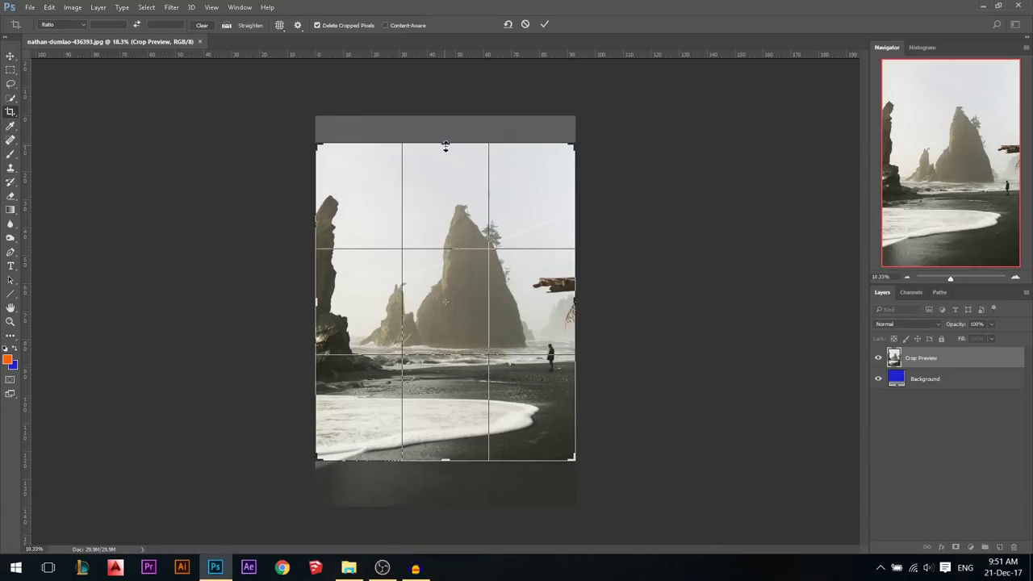
pyautogui.press('Return')
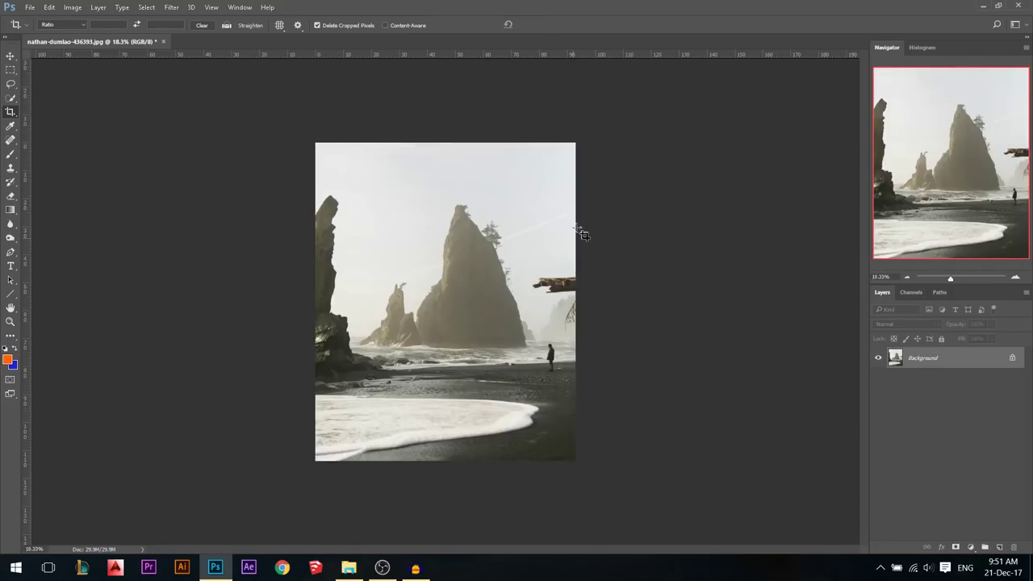
pyautogui.click(10, 83)
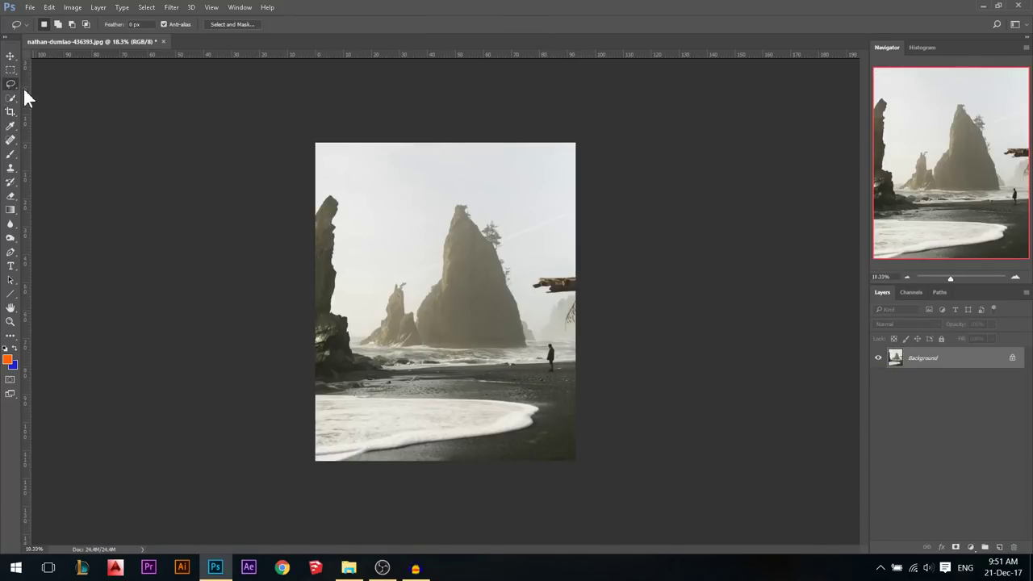
pyautogui.scroll(6, 563, 274)
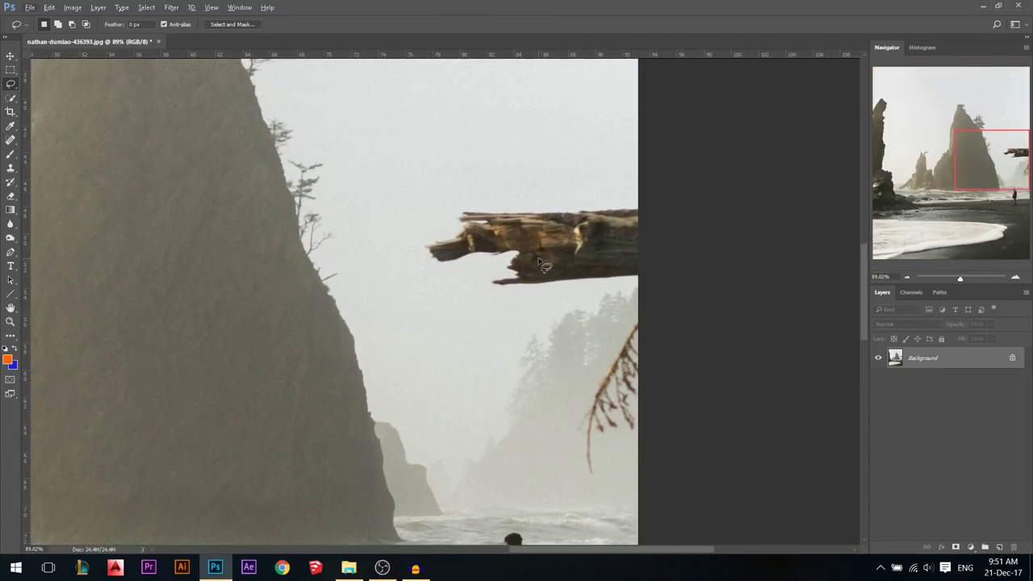
pyautogui.scroll(-4, 557, 252)
pyautogui.scroll(-2, 555, 267)
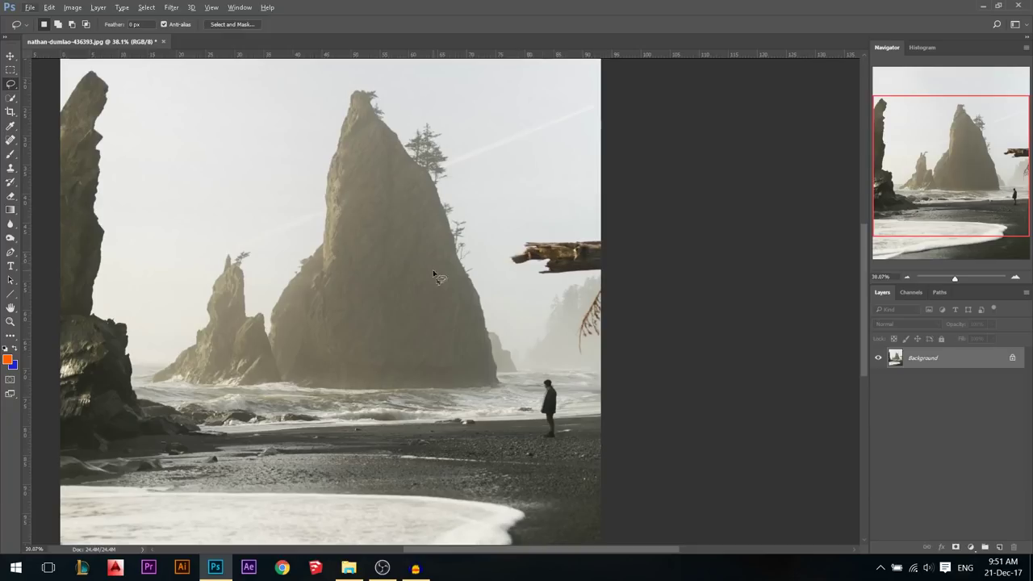
# Step: Remove the driftwood log at the photo's right edge by painting sampled sky over it with the Clone Stamp tool
pyautogui.click(11, 169)
pyautogui.scroll(4, 565, 193)
pyautogui.moveTo(566, 198); pyautogui.dragTo(549, 203)
pyautogui.scroll(2, 565, 233)
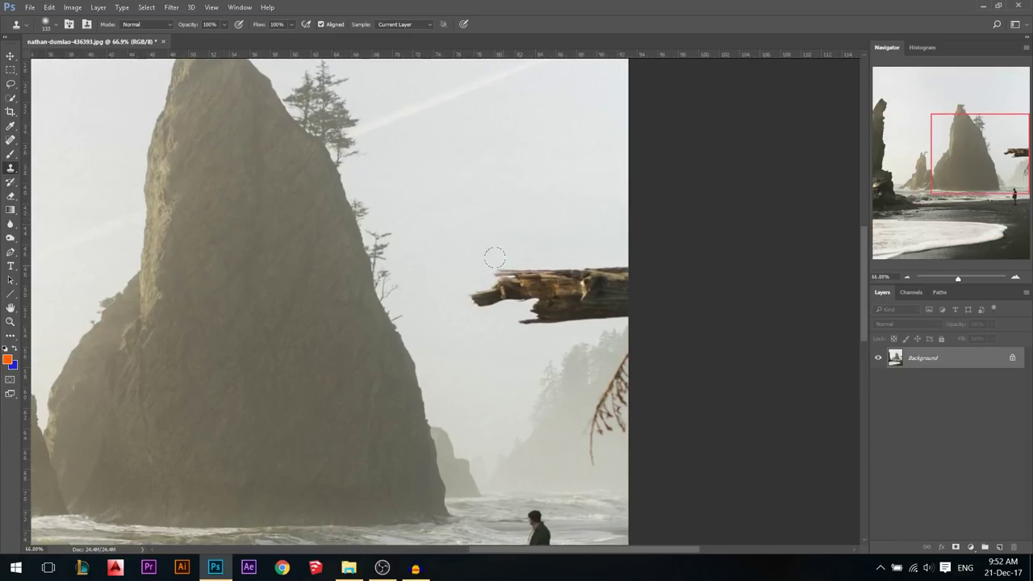
pyautogui.moveTo(495, 257)
pyautogui.mouseDown()
pyautogui.moveTo(620, 260)
pyautogui.moveTo(507, 285)
pyautogui.moveTo(451, 285)
pyautogui.moveTo(626, 270)
pyautogui.mouseUp()
pyautogui.moveTo(541, 275)
pyautogui.mouseDown()
pyautogui.moveTo(498, 314)
pyautogui.moveTo(540, 297)
pyautogui.moveTo(525, 311)
pyautogui.mouseUp()
pyautogui.hotkey('ctrl', 'alt', 'z')
pyautogui.keyDown('alt'); pyautogui.click(554, 263); pyautogui.keyUp('alt')
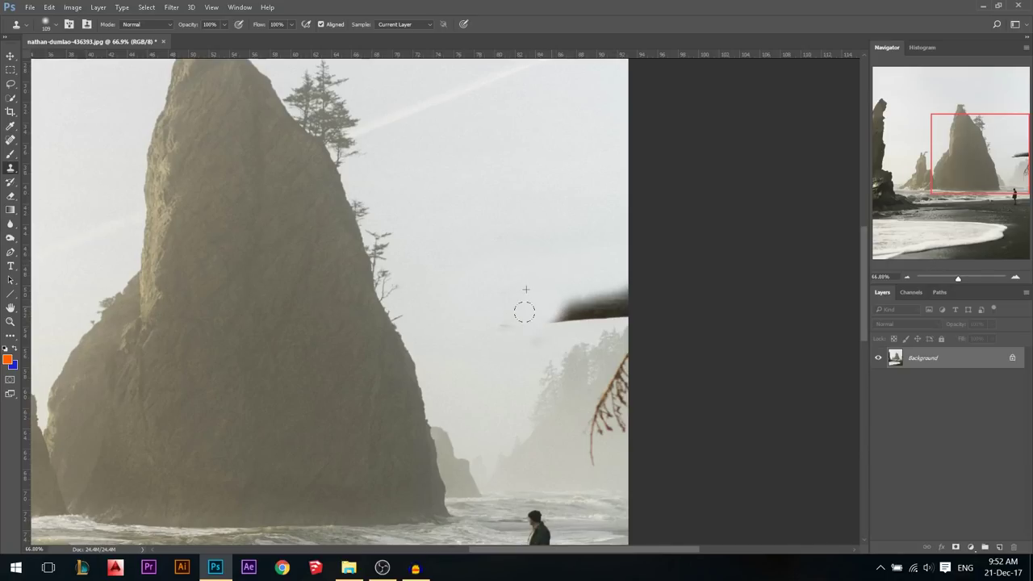
pyautogui.keyDown('alt'); pyautogui.click(589, 261); pyautogui.keyUp('alt')
pyautogui.moveTo(614, 274)
pyautogui.mouseDown()
pyautogui.moveTo(575, 286)
pyautogui.moveTo(619, 281)
pyautogui.moveTo(557, 291)
pyautogui.moveTo(561, 306)
pyautogui.moveTo(611, 300)
pyautogui.mouseUp()
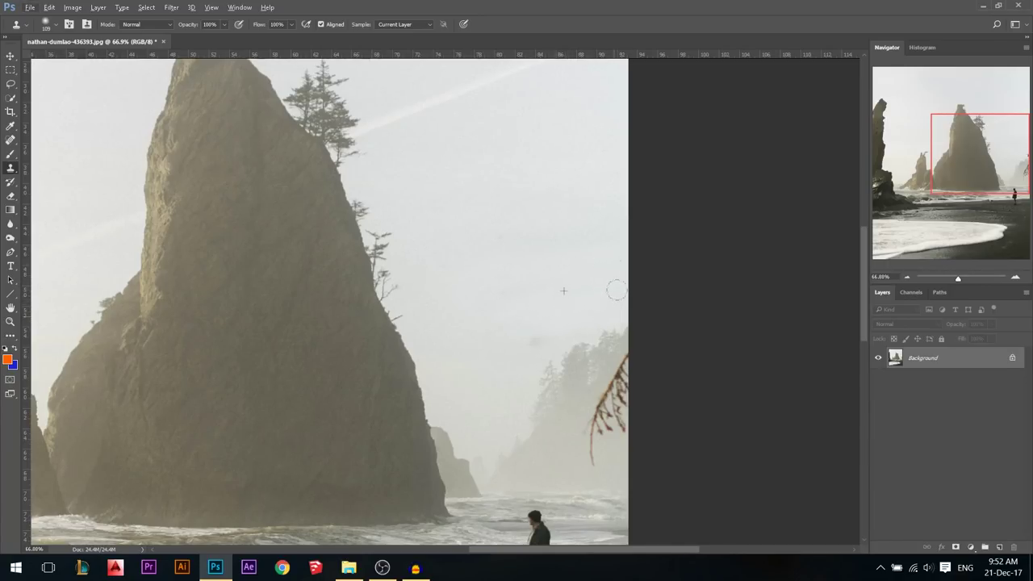
pyautogui.hotkey('ctrl', '0')
pyautogui.press('v')
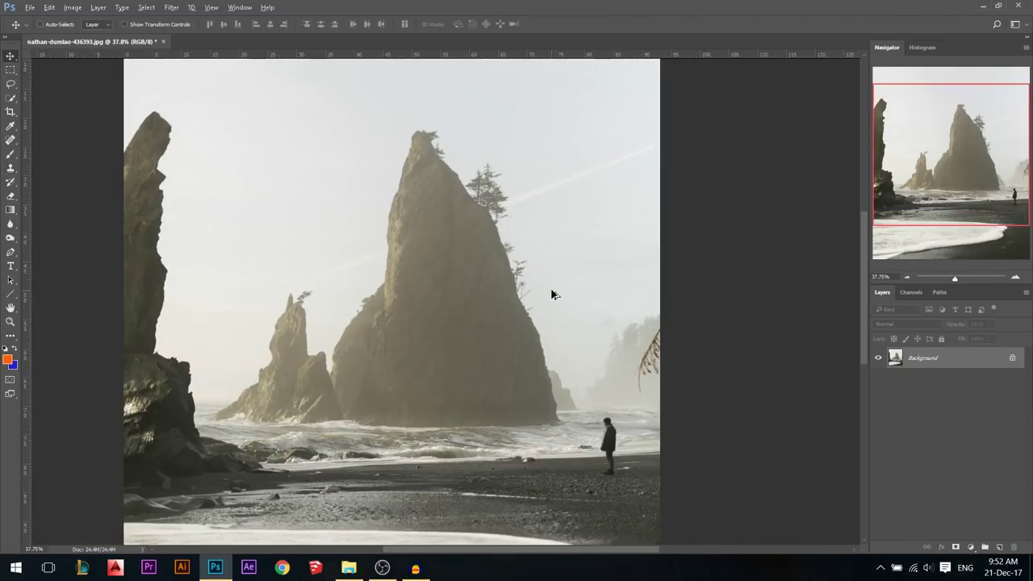
# Step: Select the whole sky around the sea stacks with the Quick Selection tool
pyautogui.scroll(-2, 409, 223)
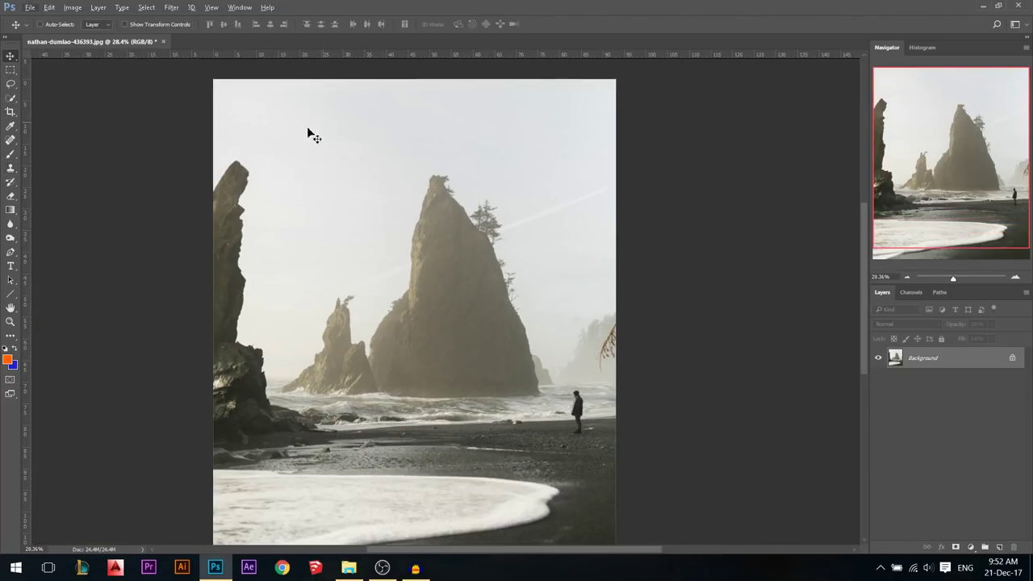
pyautogui.click(11, 99)
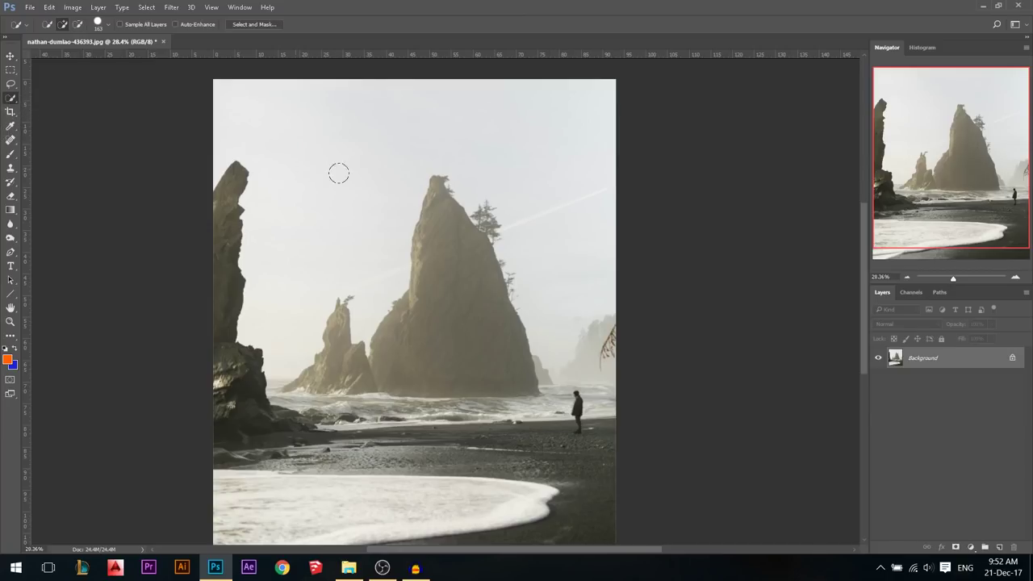
pyautogui.moveTo(302, 179); pyautogui.dragTo(333, 133)
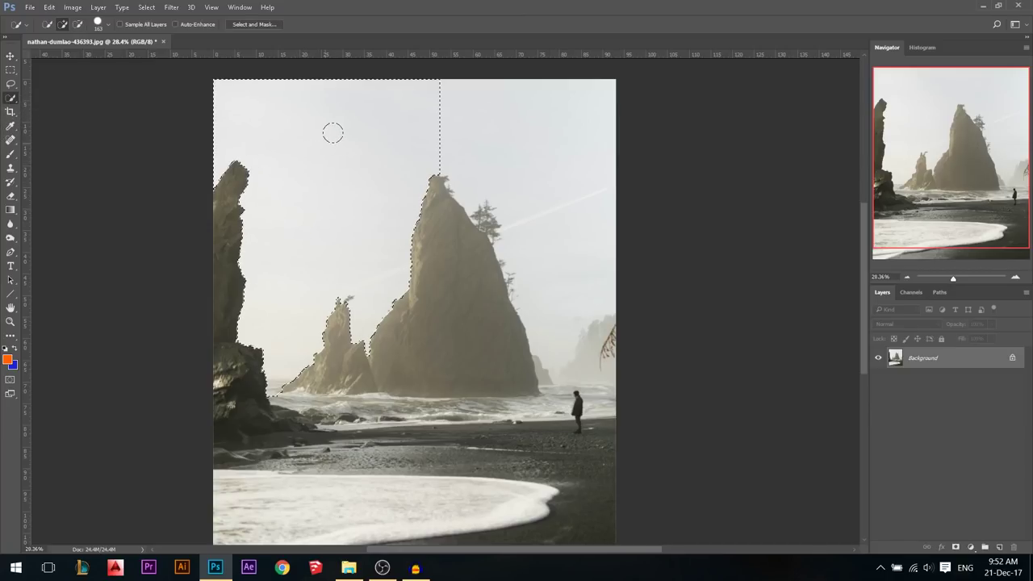
pyautogui.moveTo(401, 140)
pyautogui.mouseDown()
pyautogui.moveTo(465, 134)
pyautogui.moveTo(494, 187)
pyautogui.moveTo(485, 216)
pyautogui.mouseUp()
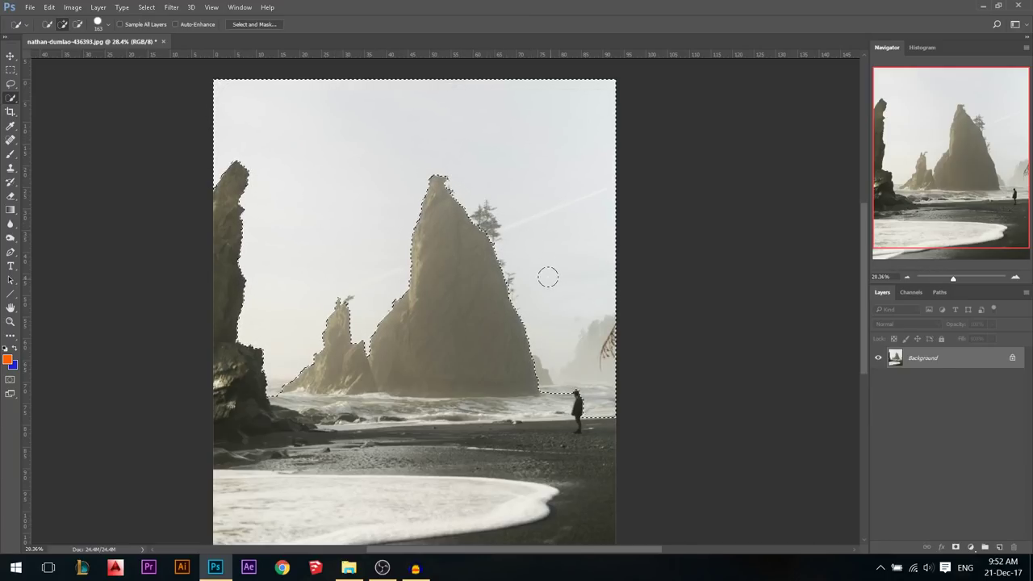
# Step: Subtract the sea and the standing figure right of the large rock from the sky selection with the Polygonal Lasso, following the horizon
pyautogui.scroll(4, 581, 402)
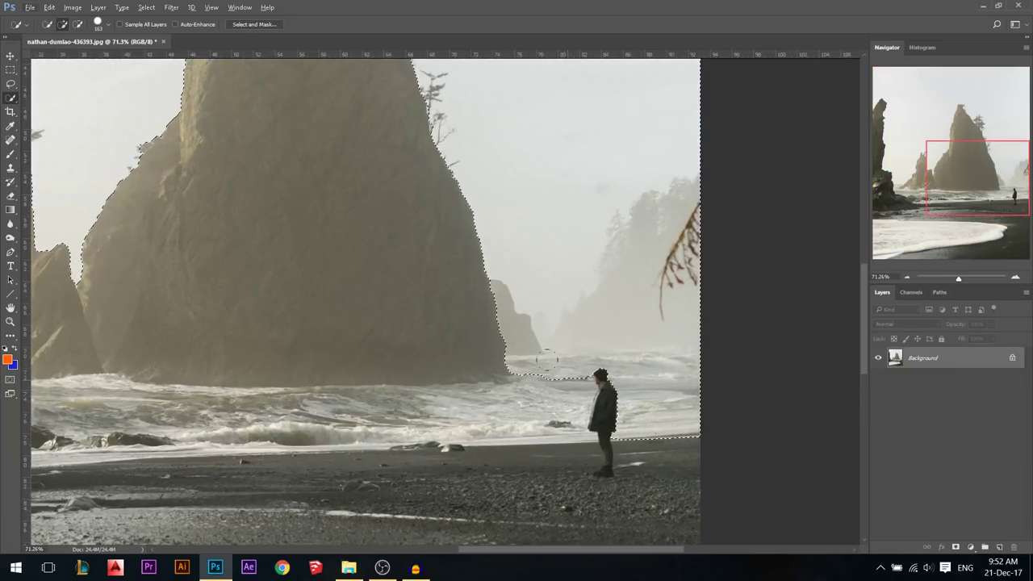
pyautogui.click(11, 84)
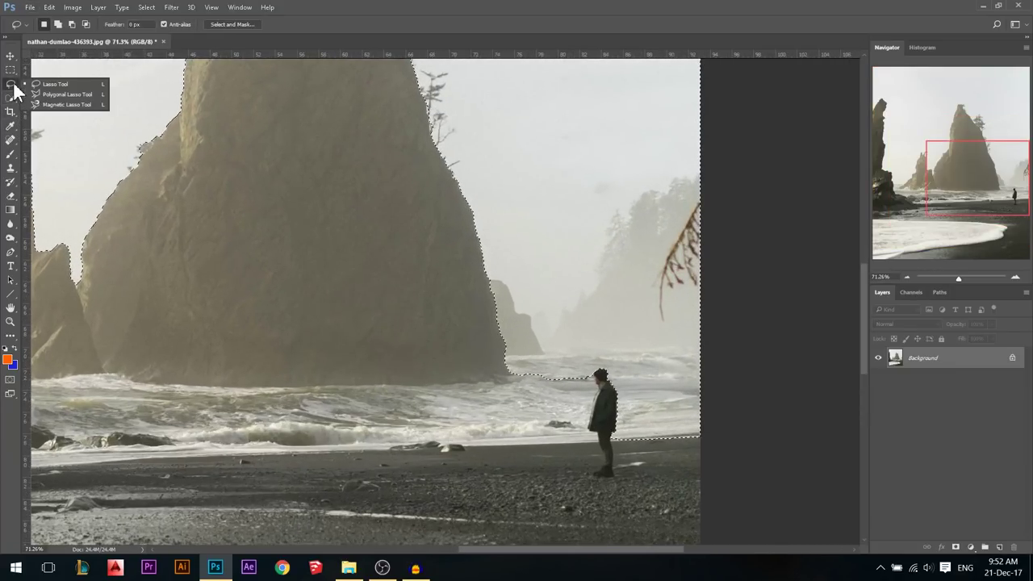
pyautogui.click(57, 95)
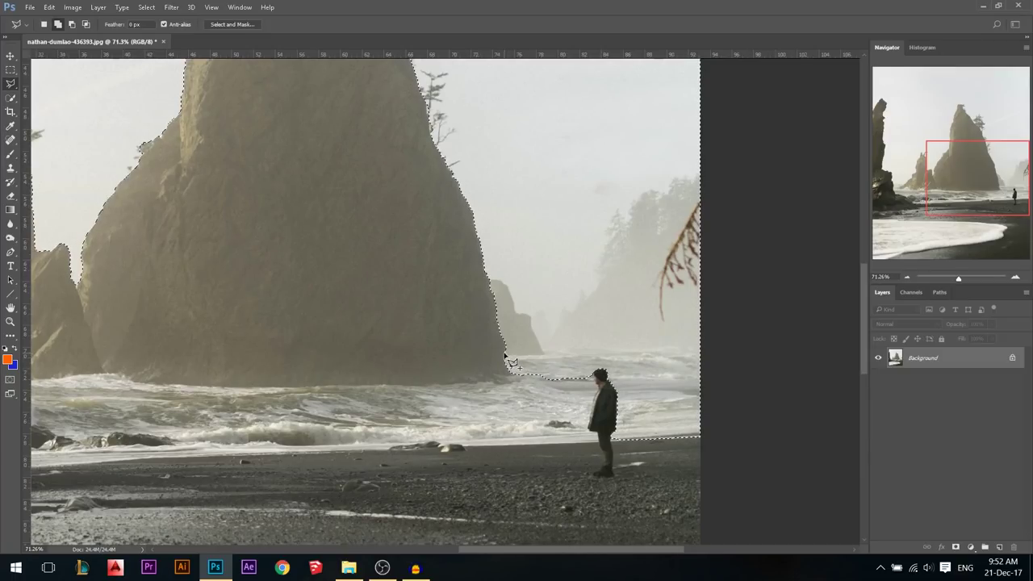
pyautogui.click(545, 351)
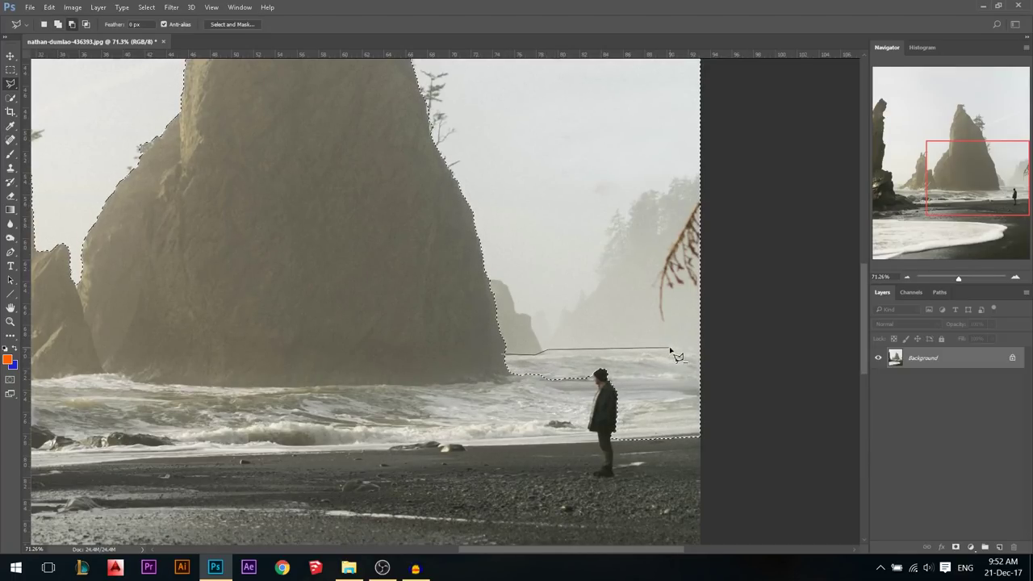
pyautogui.click(724, 348)
pyautogui.scroll(-1, 722, 419)
pyautogui.click(721, 479)
pyautogui.click(411, 490)
pyautogui.doubleClick(375, 423)
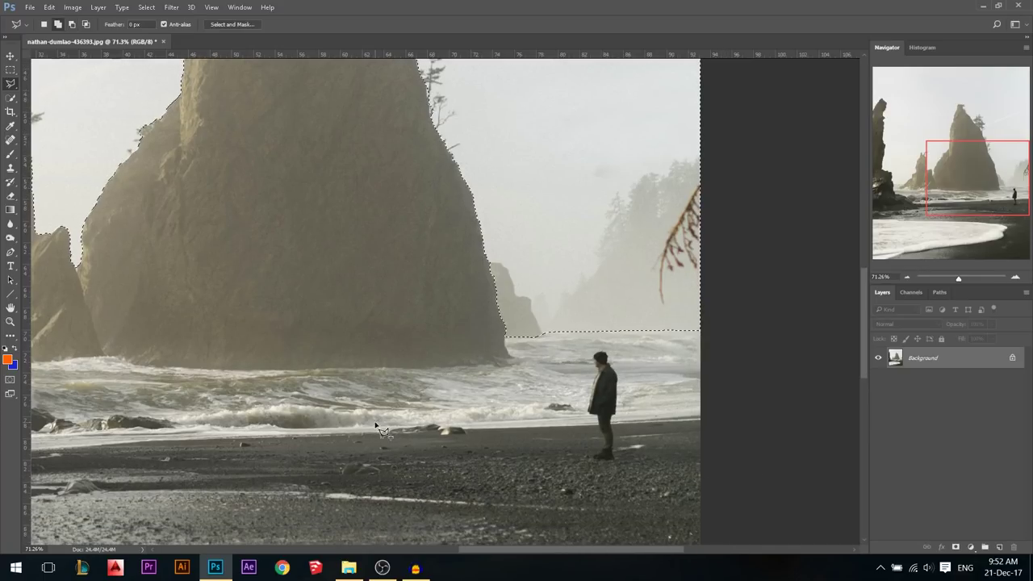
# Step: Subtract the strip of sea between the left cliff and the small rock from the sky selection along the horizon
pyautogui.scroll(-4, 739, 436)
pyautogui.scroll(5, 121, 388)
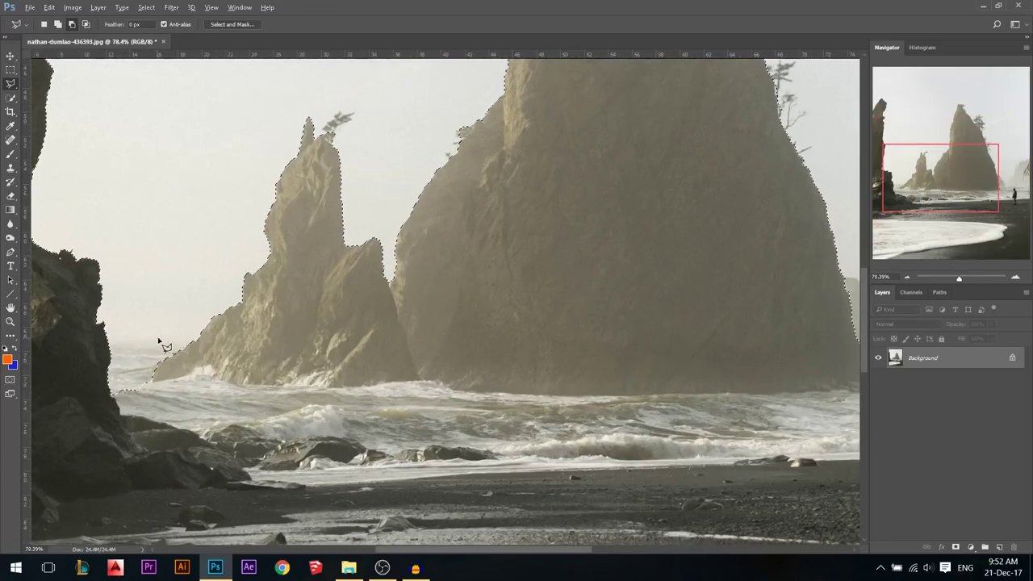
pyautogui.click(218, 340)
pyautogui.click(71, 344)
pyautogui.click(41, 393)
pyautogui.click(108, 447)
pyautogui.doubleClick(223, 455)
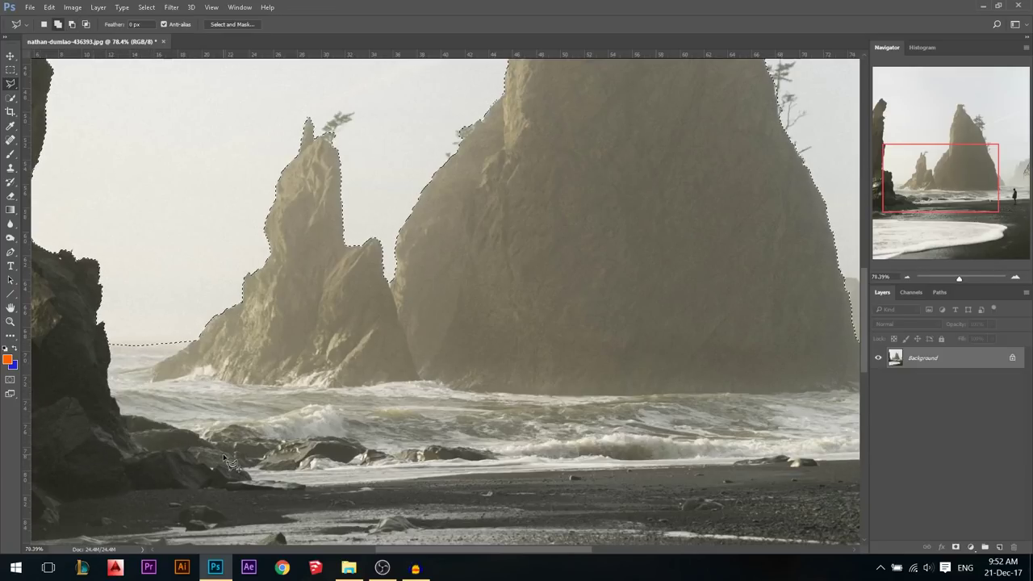
# Step: Add a layer mask from the sky selection and invert it to hide the sky and keep the rocks and beach
pyautogui.scroll(-9, 223, 456)
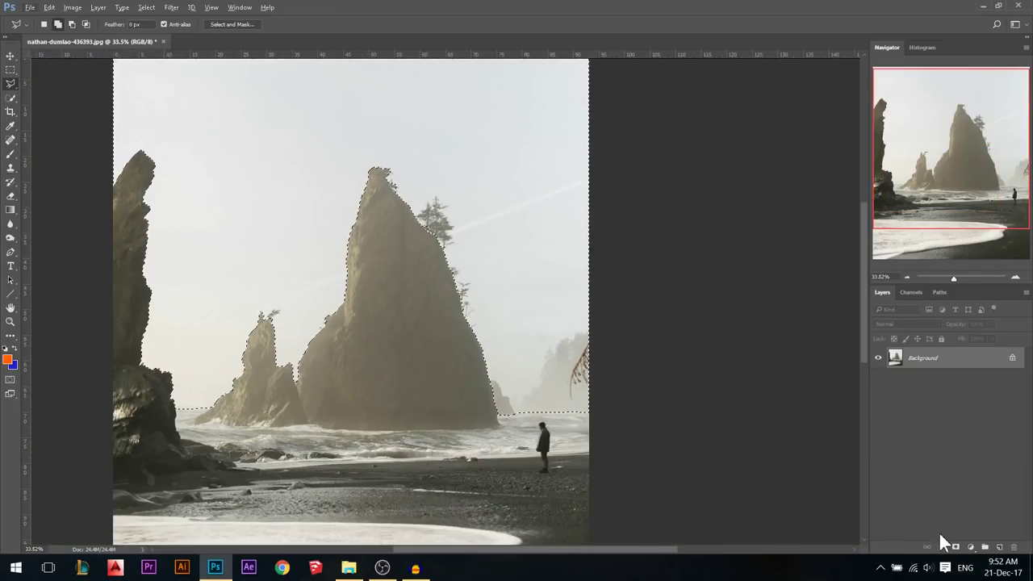
pyautogui.click(955, 547)
pyautogui.scroll(-1, 534, 282)
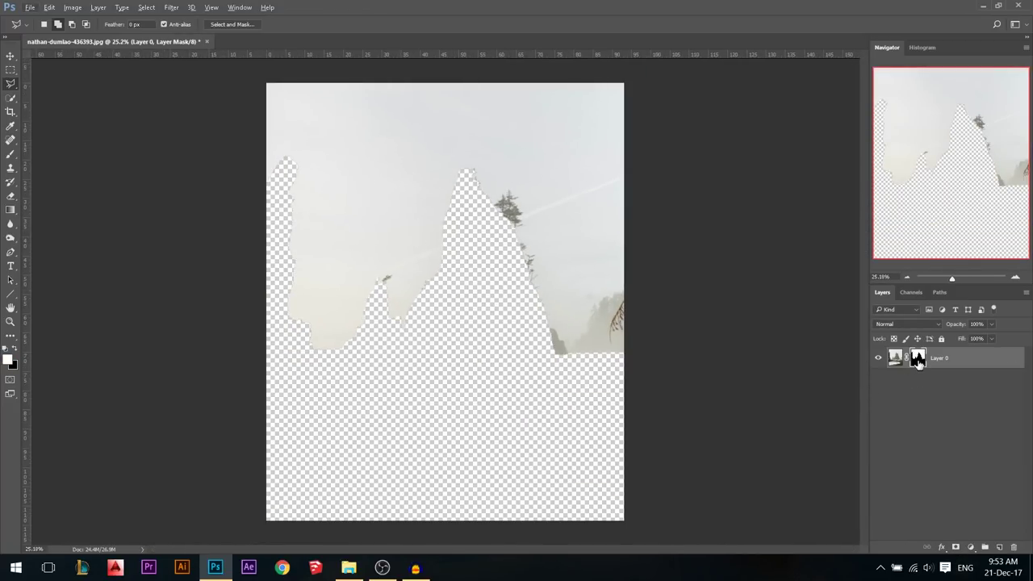
pyautogui.hotkey('ctrl', 'i')
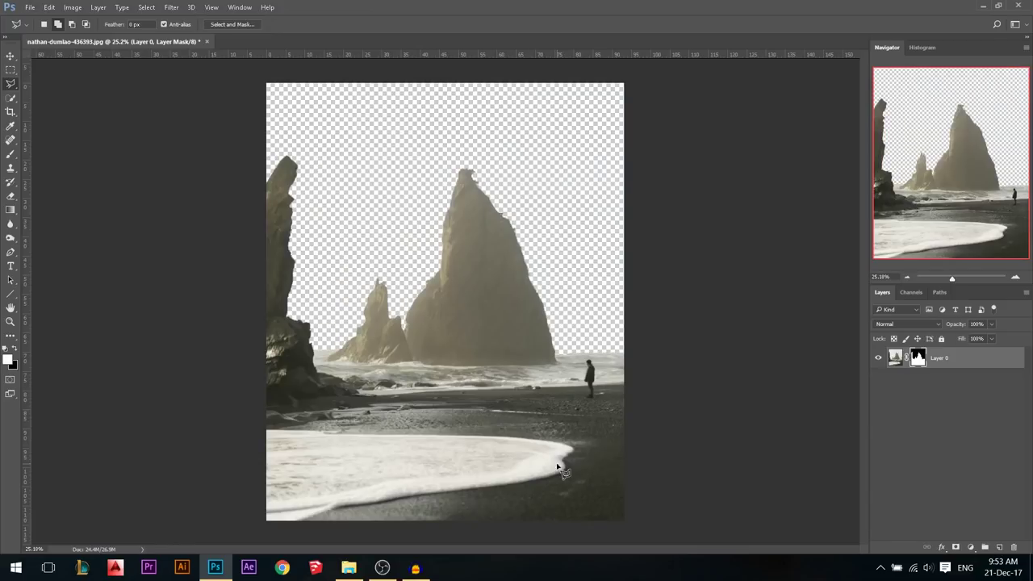
# Step: Place the stormy-sky photo from the Stock folder as a new layer above the masked beach photo
pyautogui.click(9, 57)
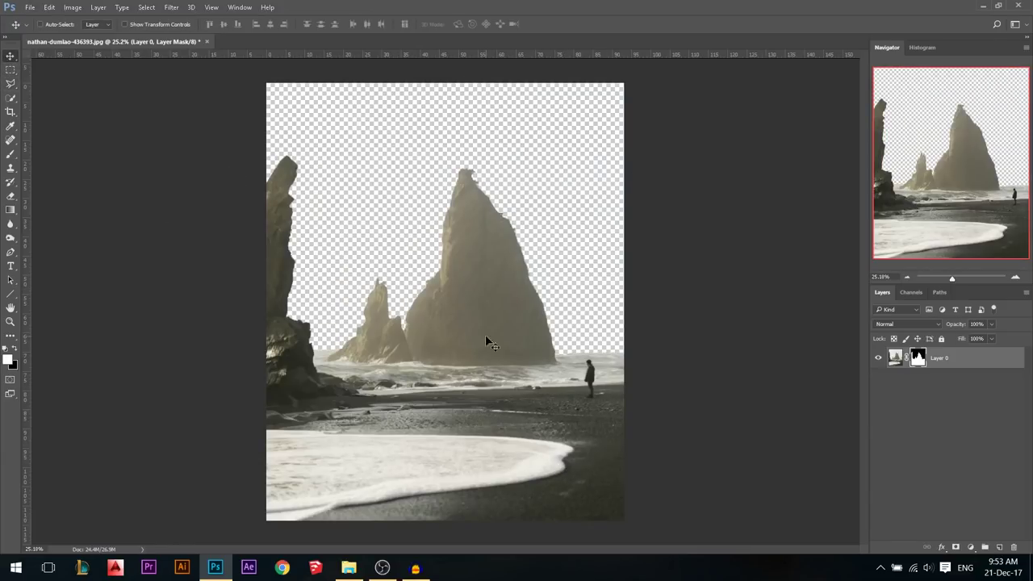
pyautogui.scroll(2, 387, 279)
pyautogui.scroll(1, 567, 218)
pyautogui.scroll(-1, 296, 212)
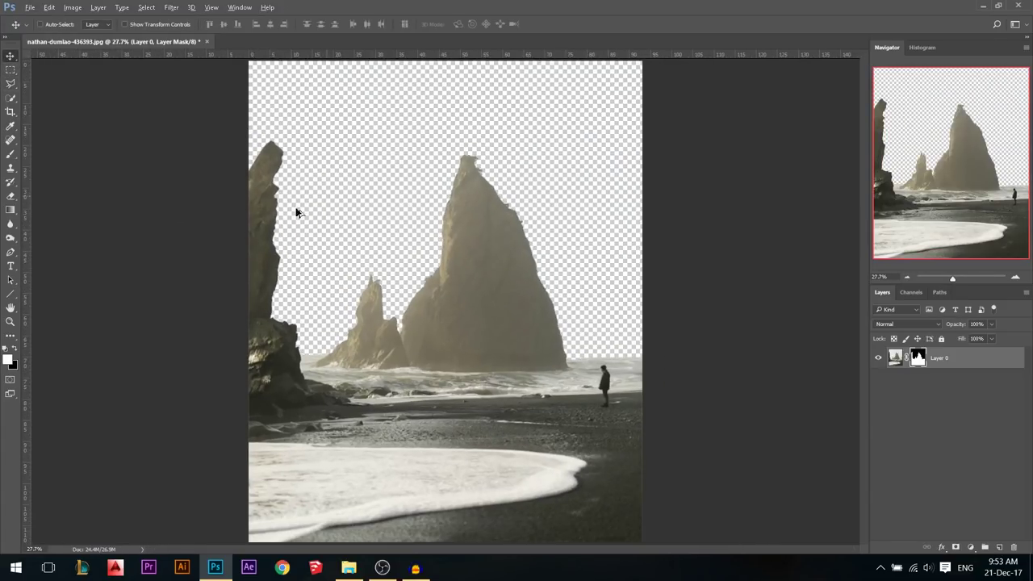
pyautogui.click(358, 562)
pyautogui.moveTo(380, 234); pyautogui.dragTo(394, 310)
pyautogui.moveTo(388, 306); pyautogui.dragTo(392, 309)
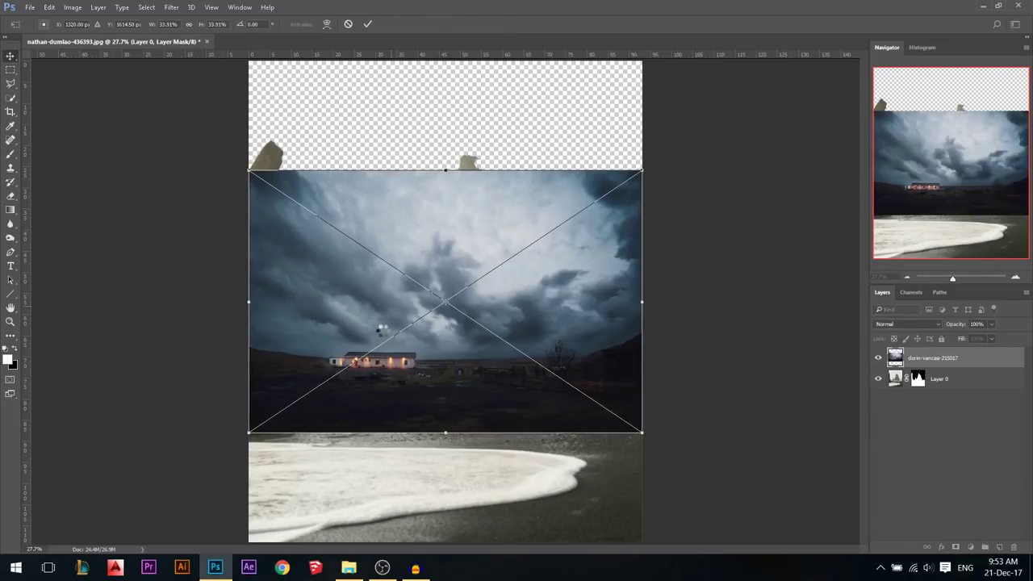
pyautogui.press('Return')
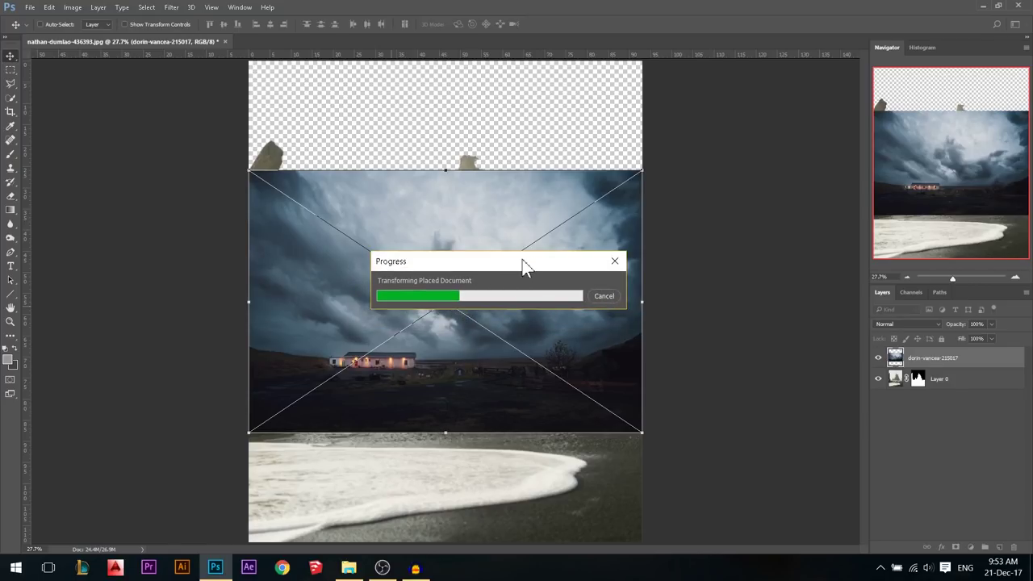
# Step: Move the stormy-sky layer up to the canvas's upper edge and stretch it downward to 51.47% height
pyautogui.moveTo(469, 279); pyautogui.dragTo(469, 181)
pyautogui.scroll(-1, 475, 247)
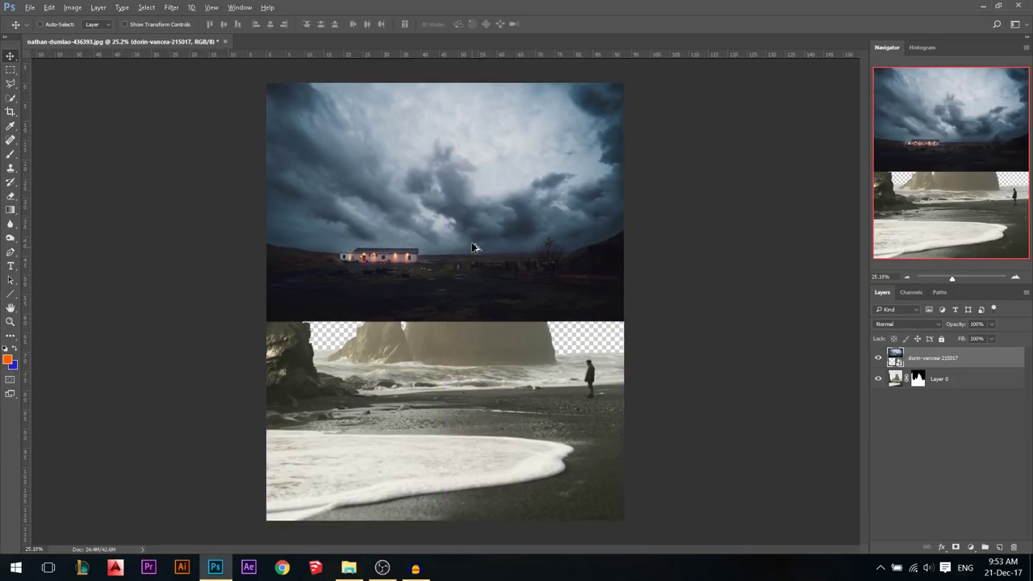
pyautogui.hotkey('ctrl', 't')
pyautogui.moveTo(446, 322); pyautogui.dragTo(451, 444)
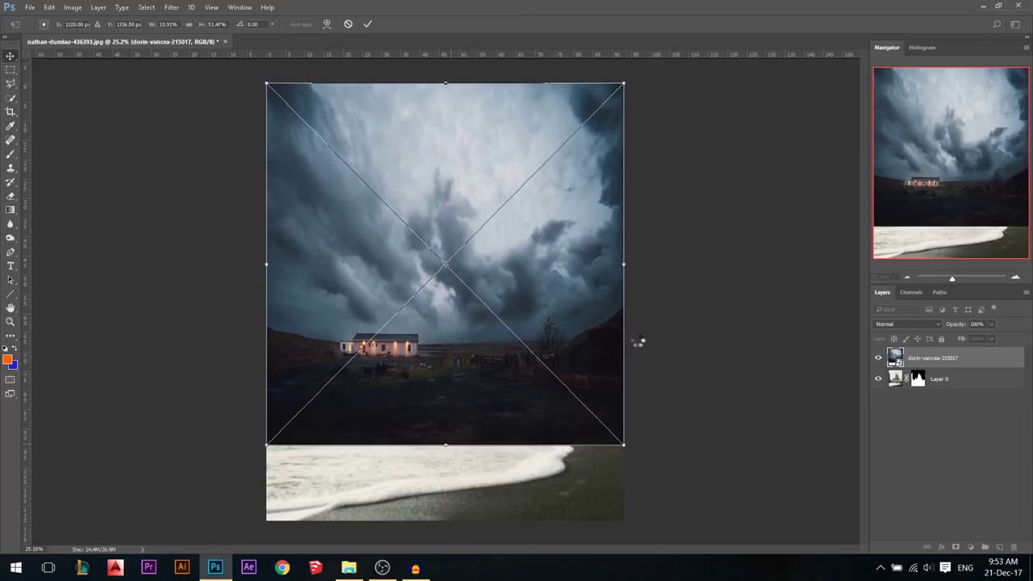
pyautogui.press('Return')
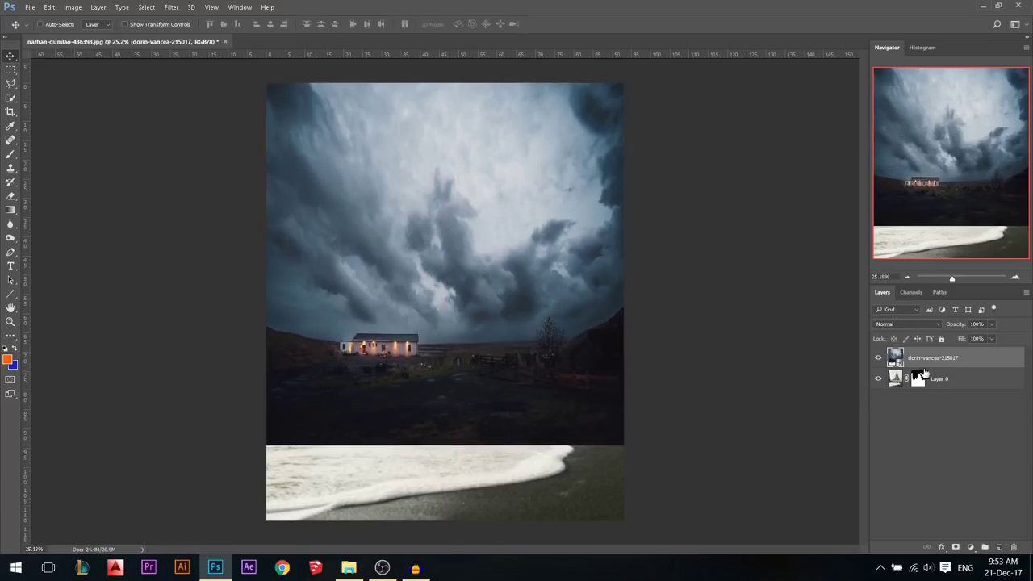
# Step: Move the stormy-sky layer beneath the masked beach layer and stretch it downward to 54.44% height
pyautogui.moveTo(939, 365); pyautogui.dragTo(932, 389)
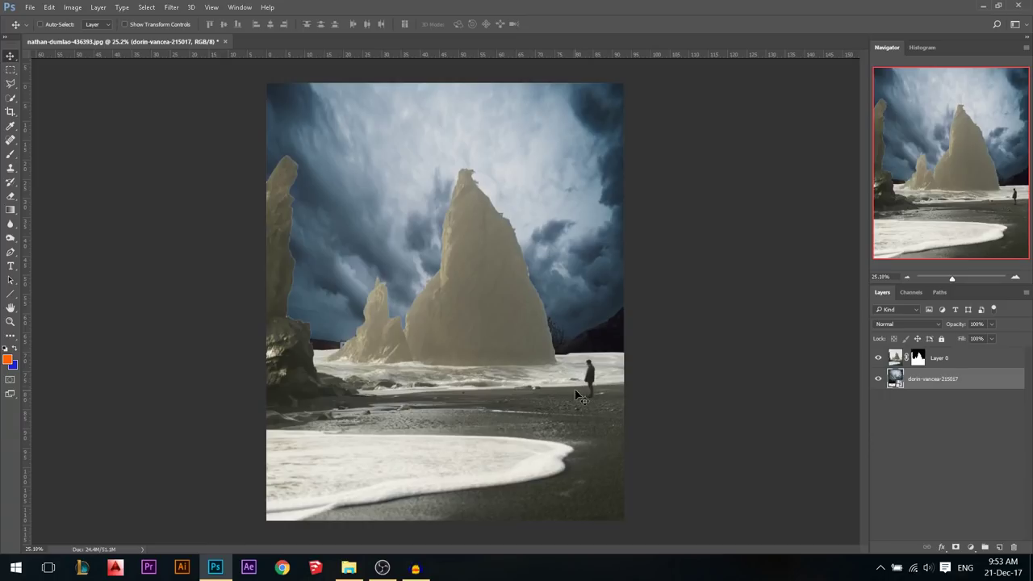
pyautogui.hotkey('ctrl', 't')
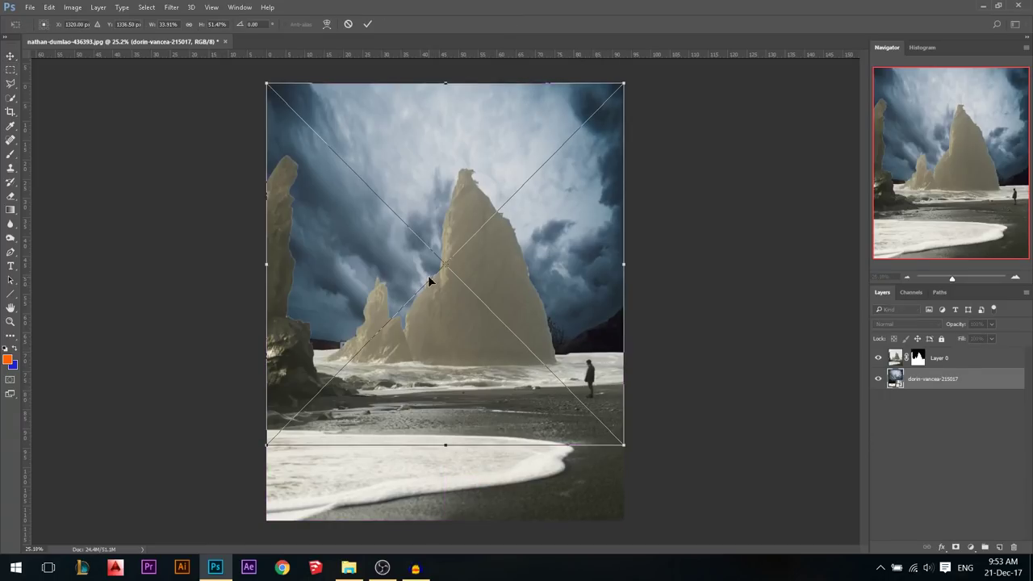
pyautogui.scroll(-1, 436, 408)
pyautogui.moveTo(445, 419); pyautogui.dragTo(444, 435)
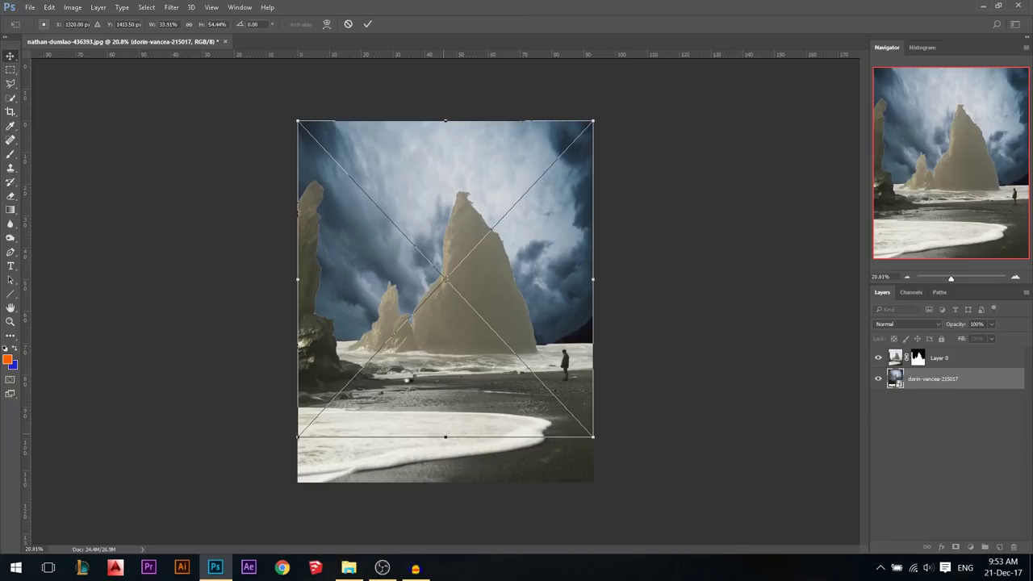
pyautogui.click(367, 23)
# Step: Rasterize the stormy-sky layer and clone nearby clouds over the dark hill above the horizon at the photo's right edge
pyautogui.scroll(4, 581, 316)
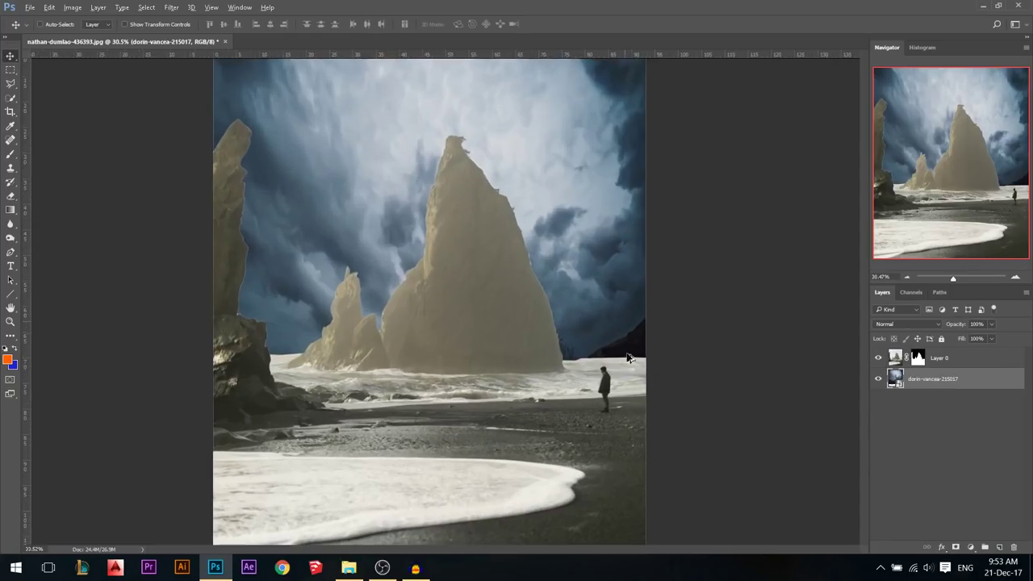
pyautogui.scroll(1, 639, 354)
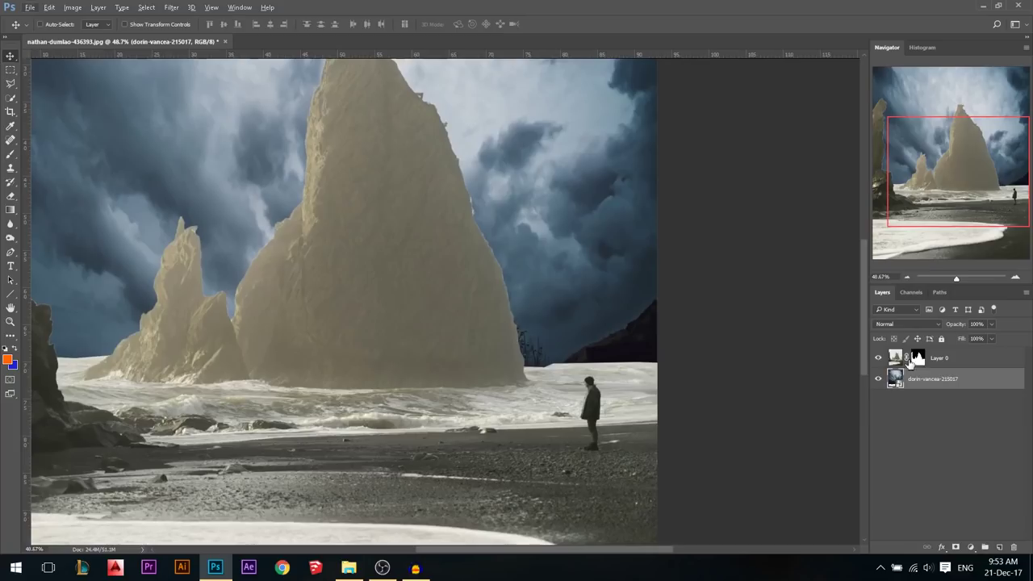
pyautogui.rightClick(932, 384)
pyautogui.click(696, 300)
pyautogui.press('s')
pyautogui.keyDown('alt'); pyautogui.moveTo(578, 305); pyautogui.dragTo(607, 305); pyautogui.keyUp('alt')
pyautogui.moveTo(547, 340)
pyautogui.mouseDown()
pyautogui.moveTo(592, 310)
pyautogui.moveTo(569, 338)
pyautogui.moveTo(590, 277)
pyautogui.moveTo(641, 247)
pyautogui.moveTo(602, 287)
pyautogui.moveTo(628, 293)
pyautogui.moveTo(617, 318)
pyautogui.moveTo(580, 284)
pyautogui.moveTo(587, 269)
pyautogui.moveTo(612, 280)
pyautogui.moveTo(623, 337)
pyautogui.mouseUp()
pyautogui.keyDown('alt'); pyautogui.click(634, 256); pyautogui.keyUp('alt')
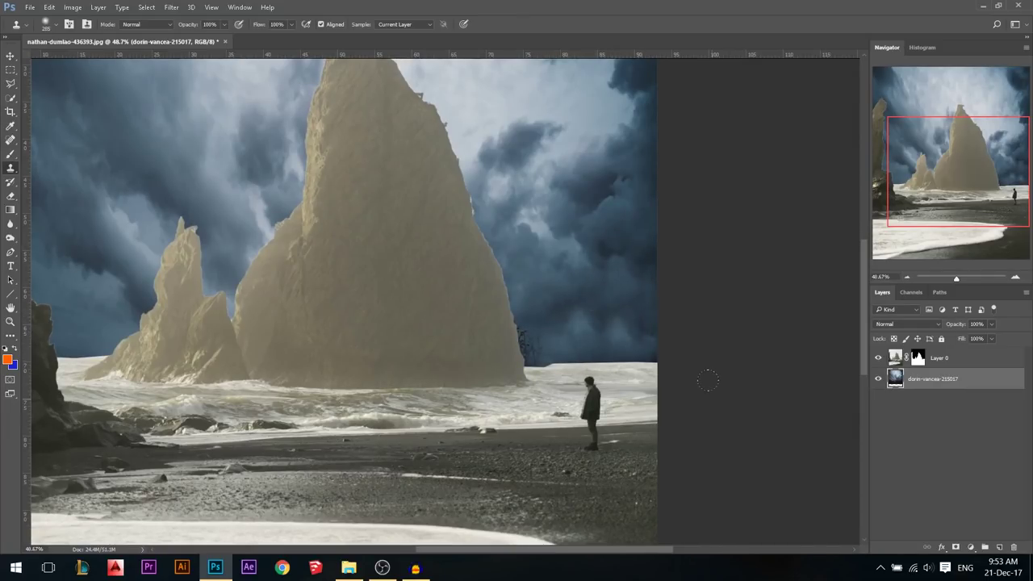
pyautogui.scroll(-4, 718, 380)
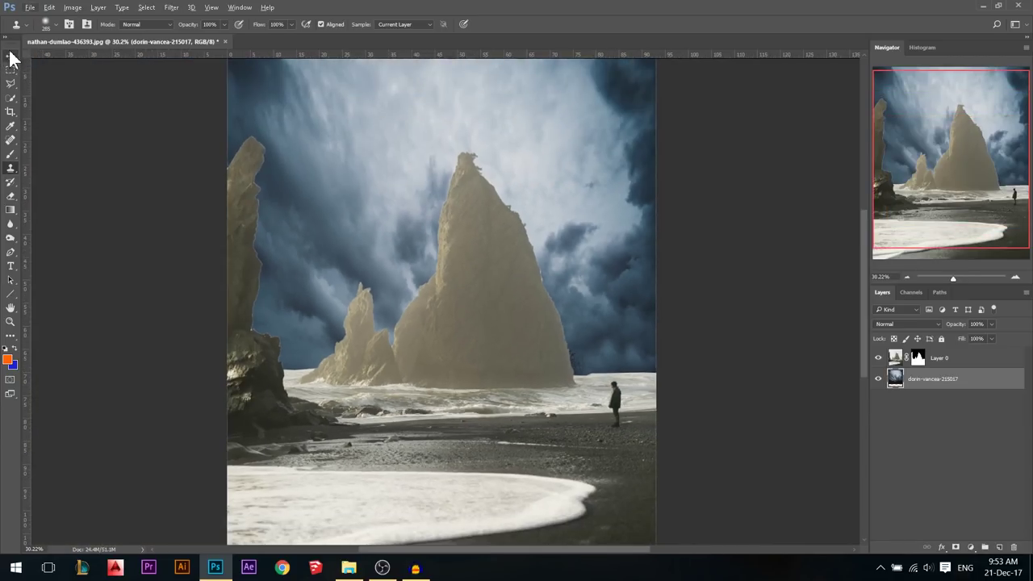
pyautogui.click(11, 56)
# Step: Paint black on the beach layer's mask along the sea horizon right of the large rock to soften the hard edge
pyautogui.scroll(4, 549, 339)
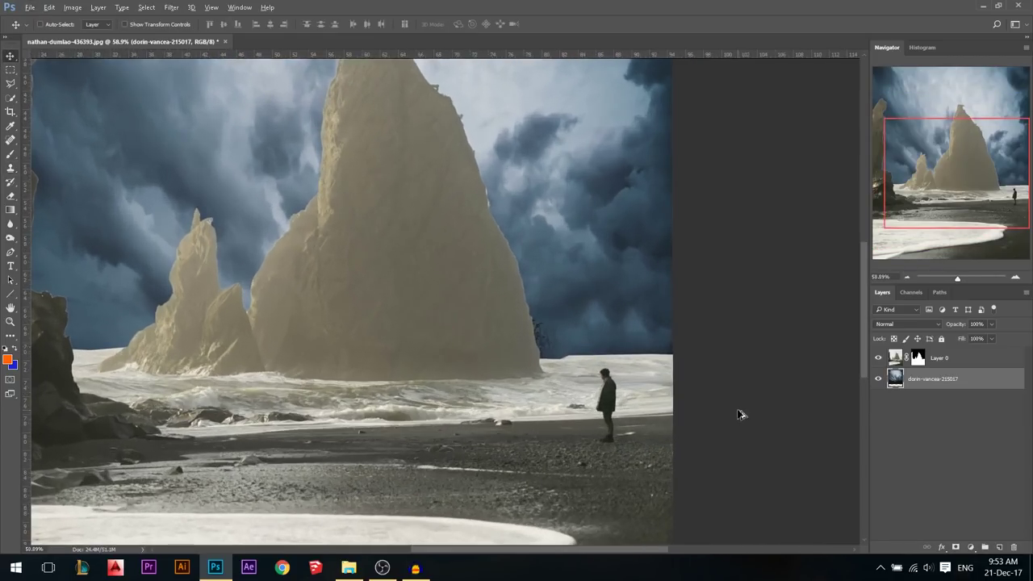
pyautogui.scroll(1, 740, 414)
pyautogui.click(917, 359)
pyautogui.scroll(2, 519, 350)
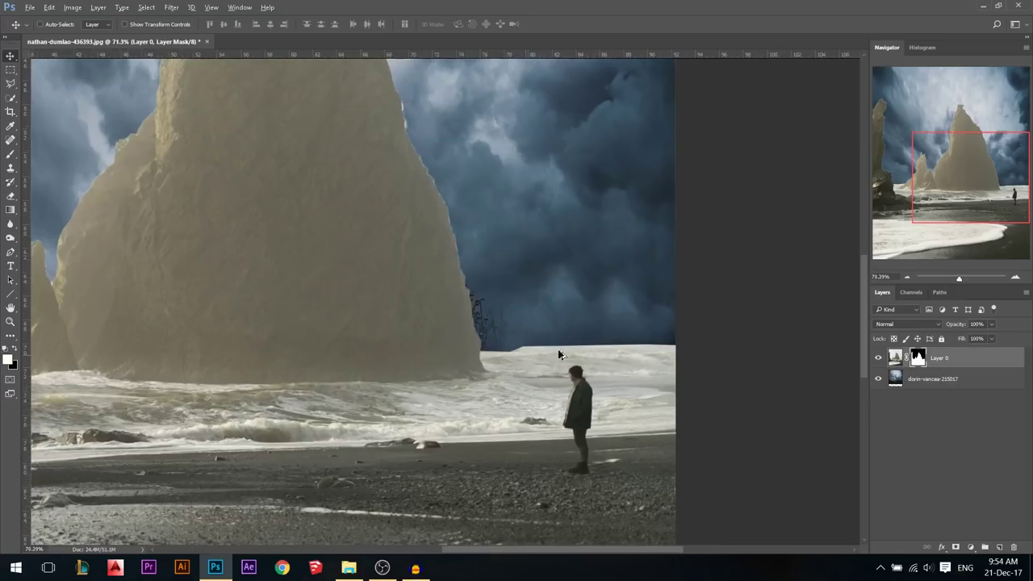
pyautogui.click(11, 153)
pyautogui.click(14, 349)
pyautogui.keyDown('alt'); pyautogui.moveTo(489, 320); pyautogui.dragTo(454, 321); pyautogui.keyUp('alt')
pyautogui.moveTo(526, 317)
pyautogui.keyDown('alt'); pyautogui.mouseDown()
pyautogui.moveTo(515, 318)
pyautogui.moveTo(506, 344)
pyautogui.mouseUp(); pyautogui.keyUp('alt')
pyautogui.moveTo(508, 343)
pyautogui.mouseDown()
pyautogui.moveTo(694, 332)
pyautogui.moveTo(484, 349)
pyautogui.mouseUp()
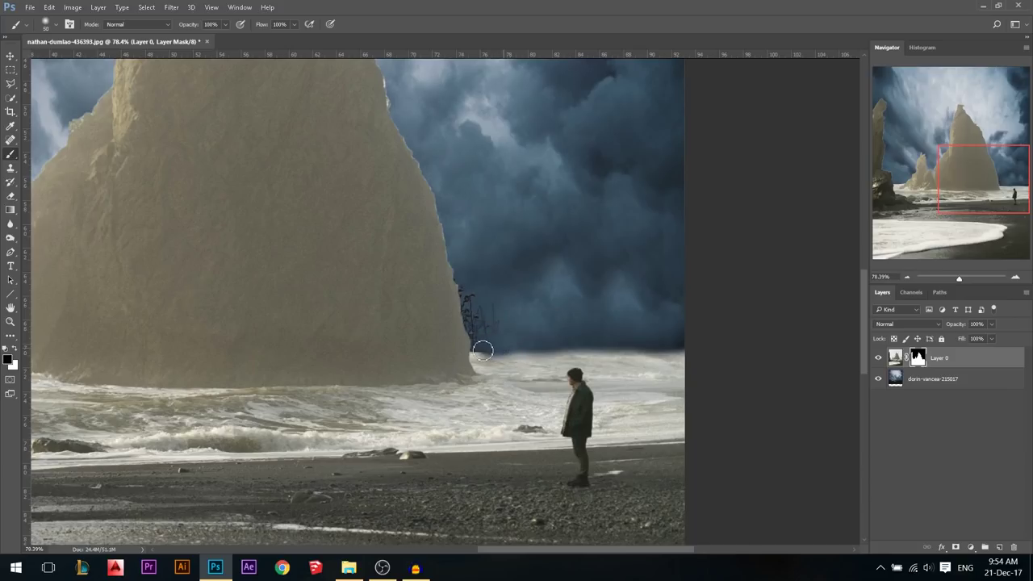
# Step: Soften the mask edge along the sea horizon between the left cliff and the small rock with black brush strokes
pyautogui.keyDown('alt'); pyautogui.scroll(-3, 739, 355); pyautogui.keyUp('alt')
pyautogui.keyDown('alt'); pyautogui.scroll(6, 21, 363); pyautogui.keyUp('alt')
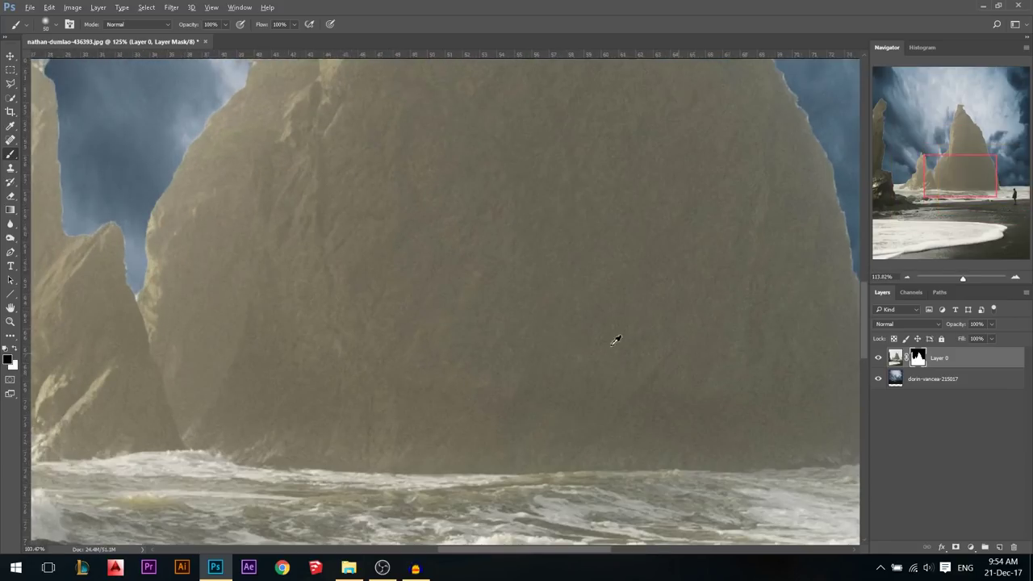
pyautogui.keyDown('alt'); pyautogui.scroll(-4, 683, 352); pyautogui.keyUp('alt')
pyautogui.scroll(5, 245, 357)
pyautogui.moveTo(253, 392)
pyautogui.mouseDown()
pyautogui.moveTo(250, 380)
pyautogui.moveTo(226, 388)
pyautogui.moveTo(358, 383)
pyautogui.mouseUp()
pyautogui.moveTo(305, 388); pyautogui.dragTo(261, 387)
pyautogui.scroll(-8, 261, 387)
pyautogui.scroll(-2, 201, 342)
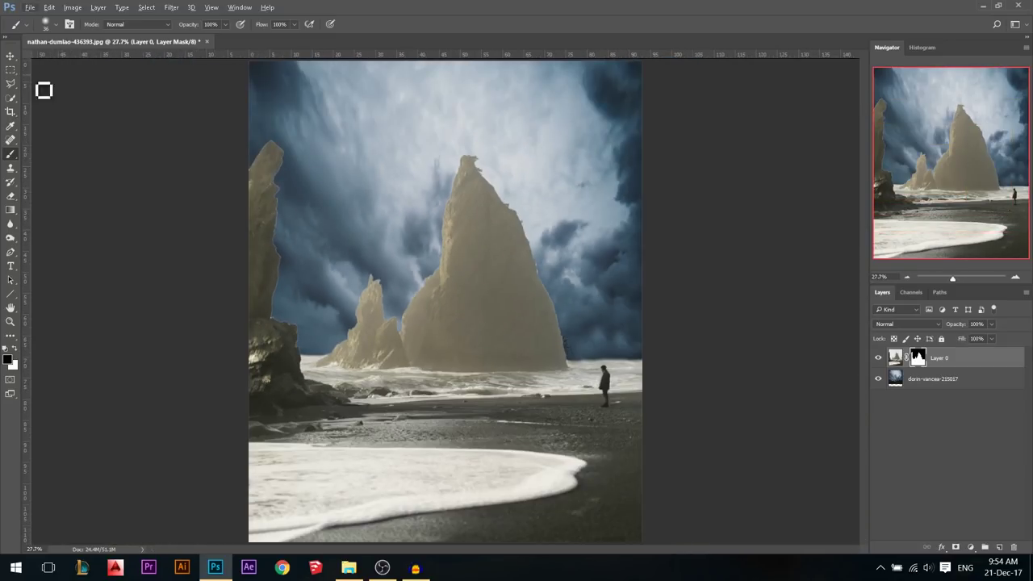
pyautogui.click(10, 56)
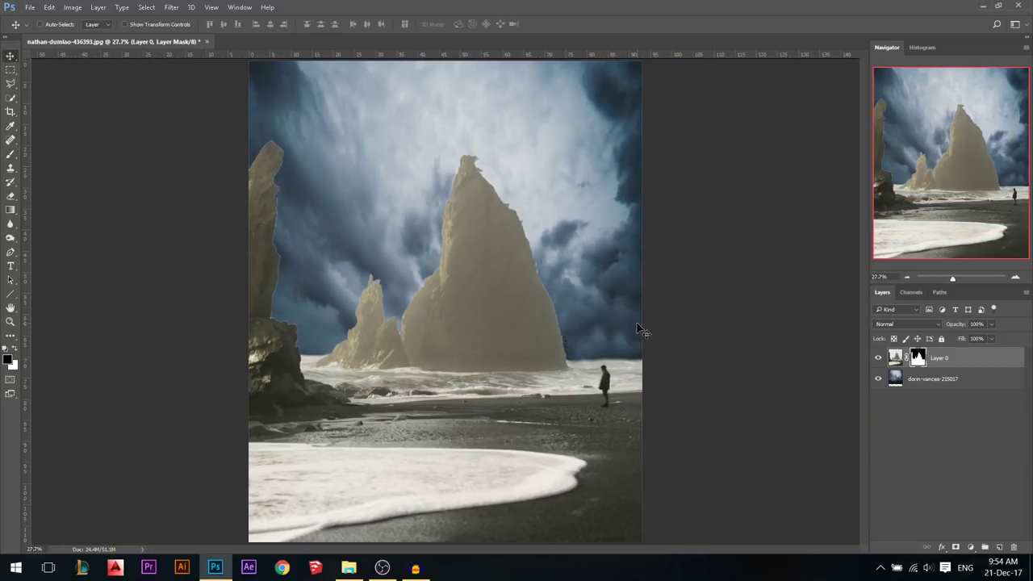
# Step: Temporarily hide the stormy-sky layer and sample the large rock's sunlit edge to check its colour, leaving the foreground colour unchanged
pyautogui.click(594, 147)
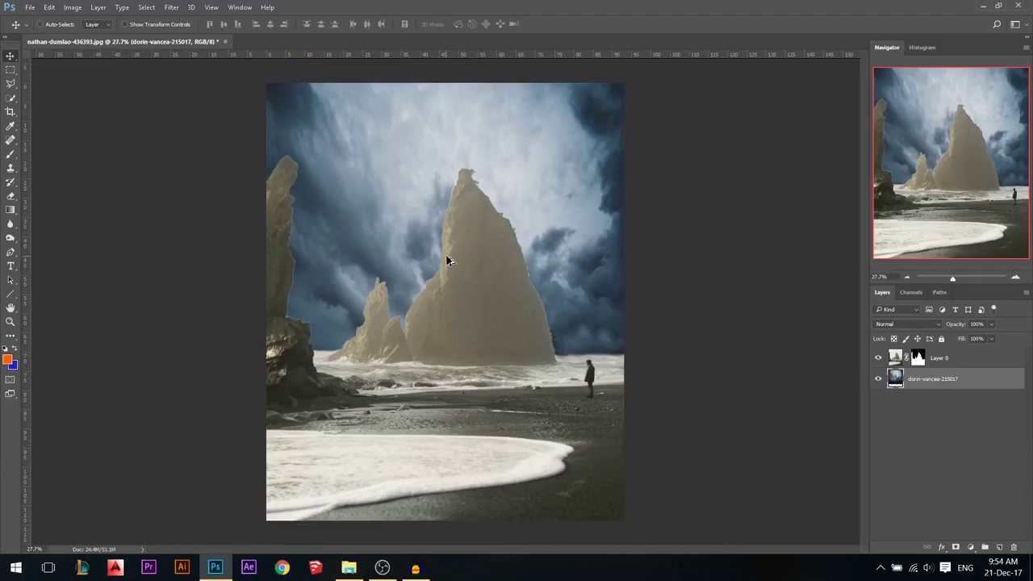
pyautogui.scroll(2, 449, 258)
pyautogui.click(877, 378)
pyautogui.scroll(1, 427, 264)
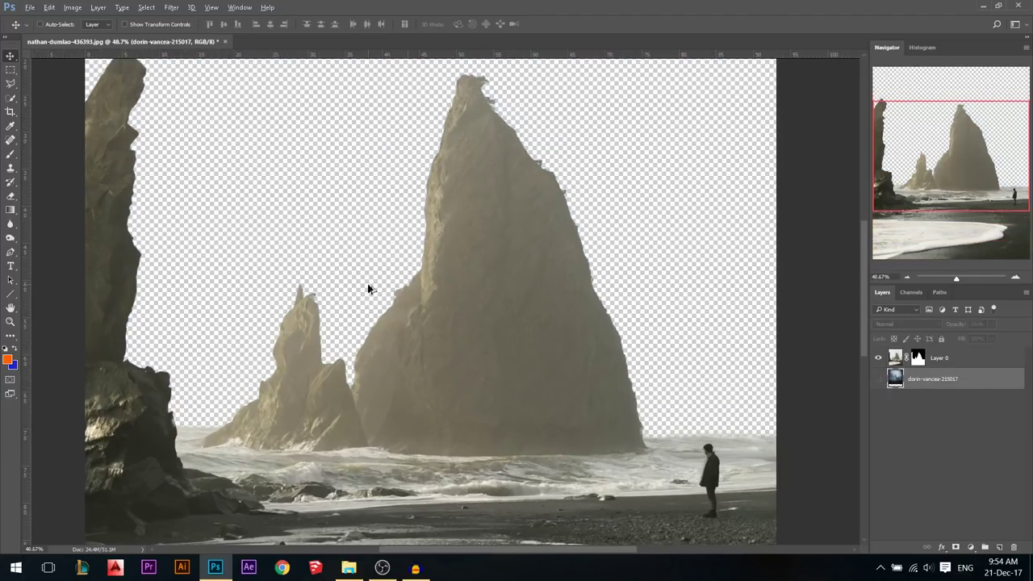
pyautogui.click(8, 359)
pyautogui.click(438, 208)
pyautogui.click(440, 214)
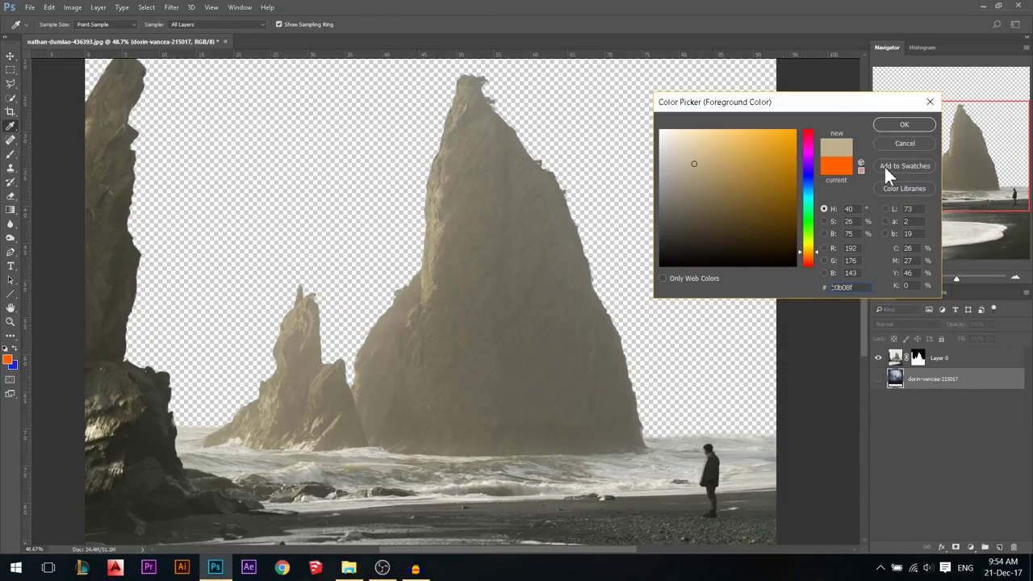
pyautogui.click(904, 143)
pyautogui.click(878, 379)
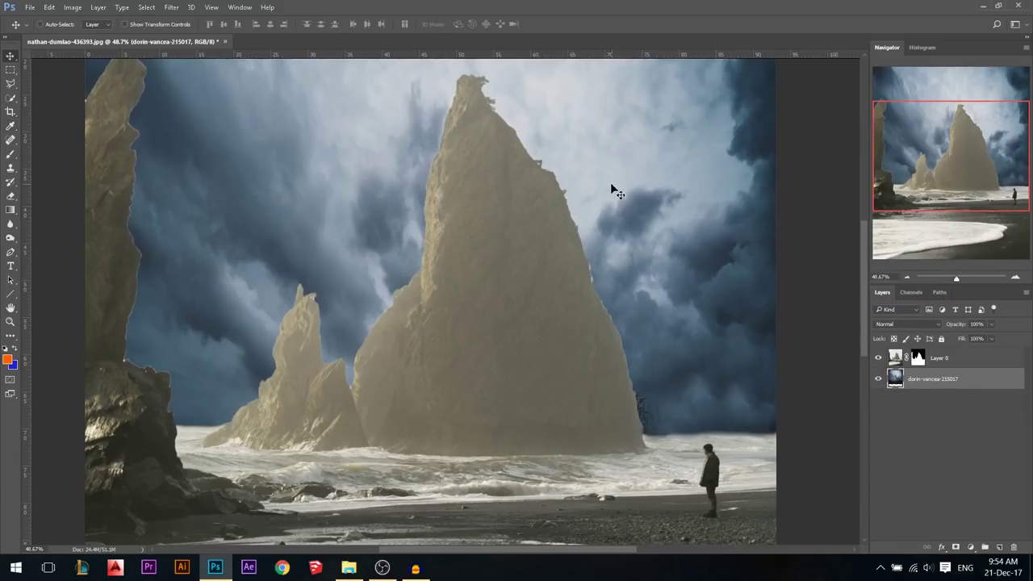
# Step: Add a Curves adjustment clipped to the stormy-sky layer and raise its black point more than halfway to fade the clouds
pyautogui.scroll(-1, 674, 196)
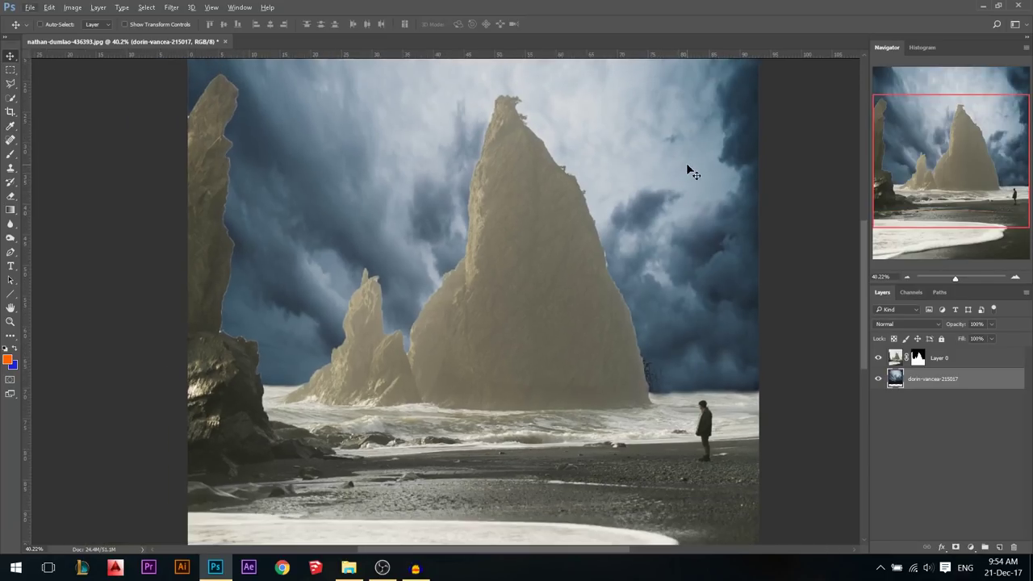
pyautogui.scroll(-1, 686, 165)
pyautogui.scroll(-1, 601, 181)
pyautogui.scroll(-1, 599, 182)
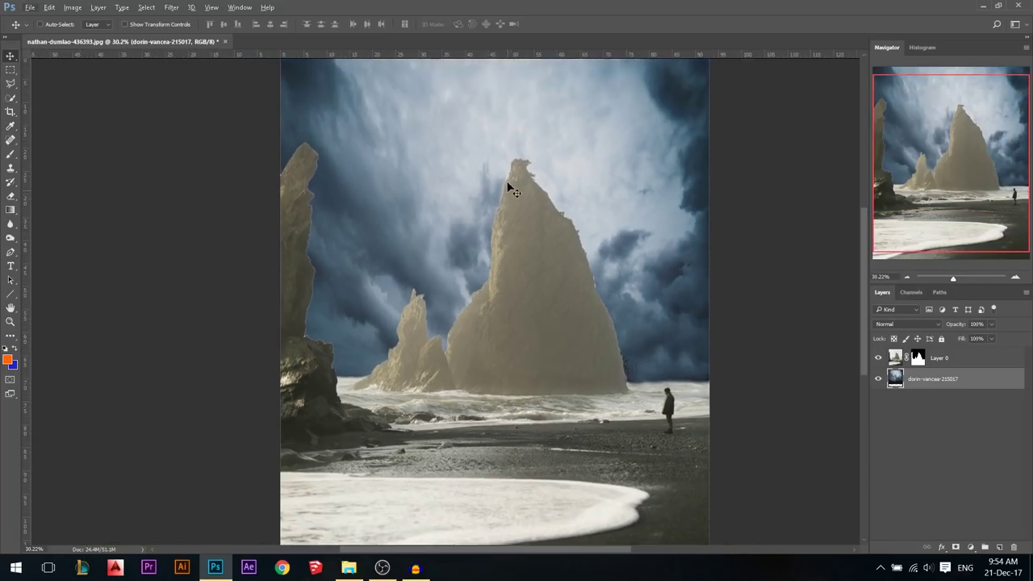
pyautogui.click(972, 546)
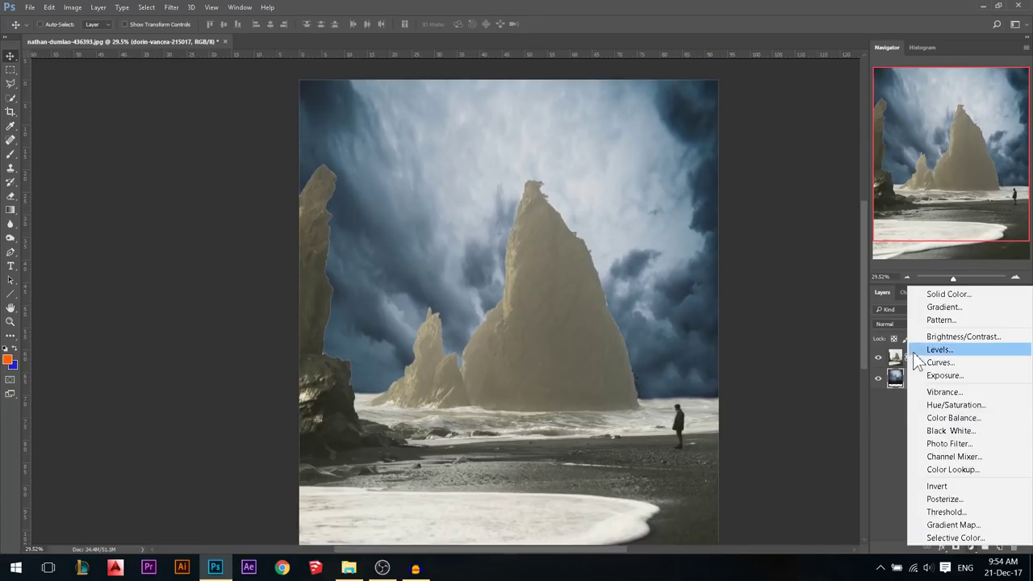
pyautogui.click(936, 368)
pyautogui.click(762, 284)
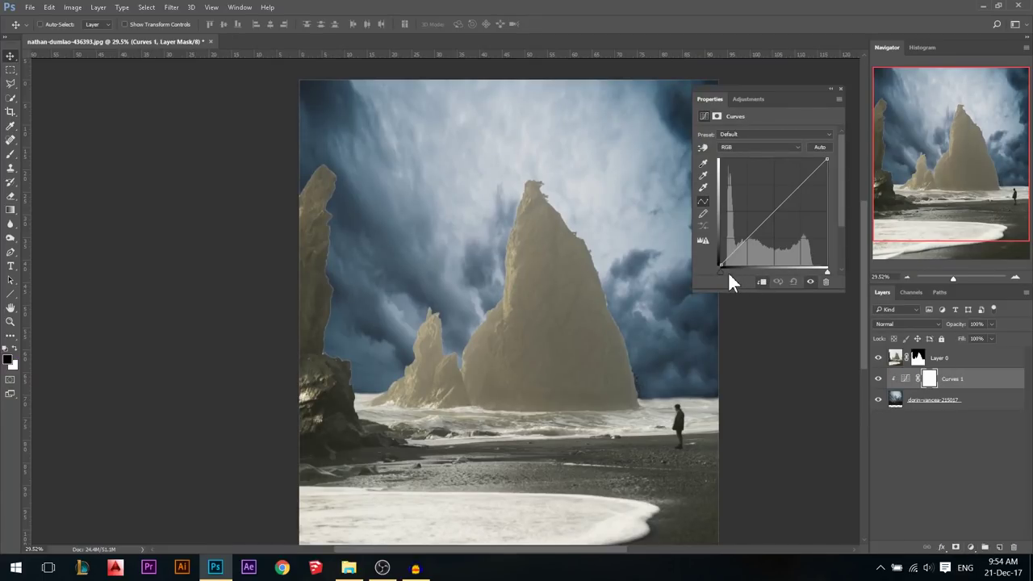
pyautogui.moveTo(721, 265); pyautogui.dragTo(696, 204)
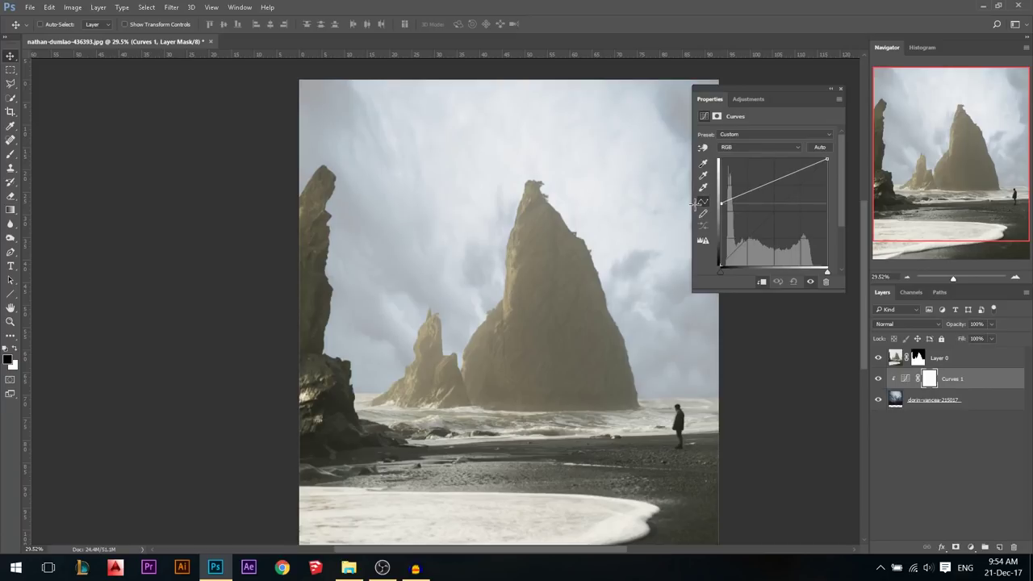
pyautogui.click(840, 89)
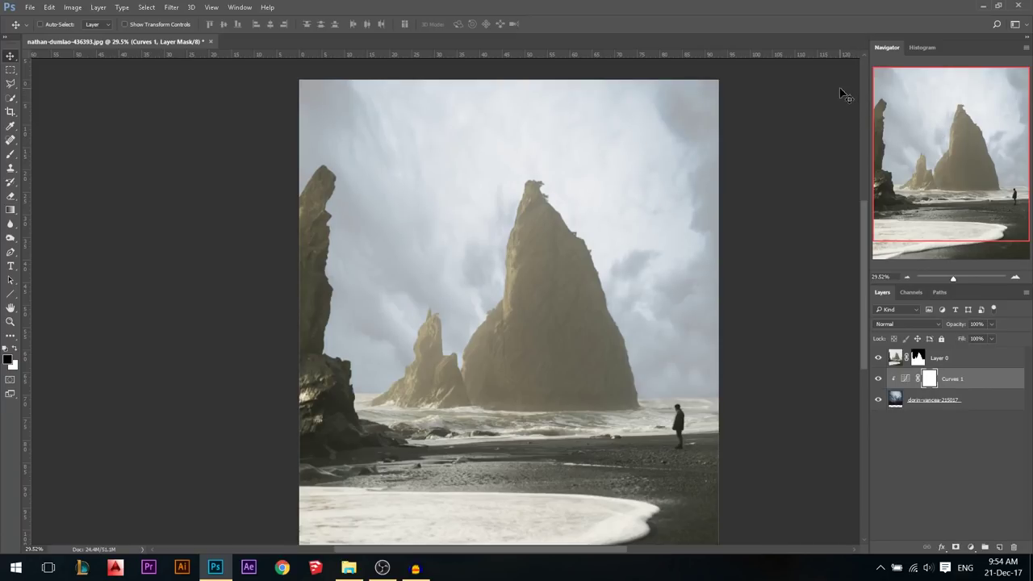
# Step: Add a Hue/Saturation adjustment clipped to the sky above the Curves, colorized with hue 35 and saturation 10
pyautogui.scroll(-1, 208, 284)
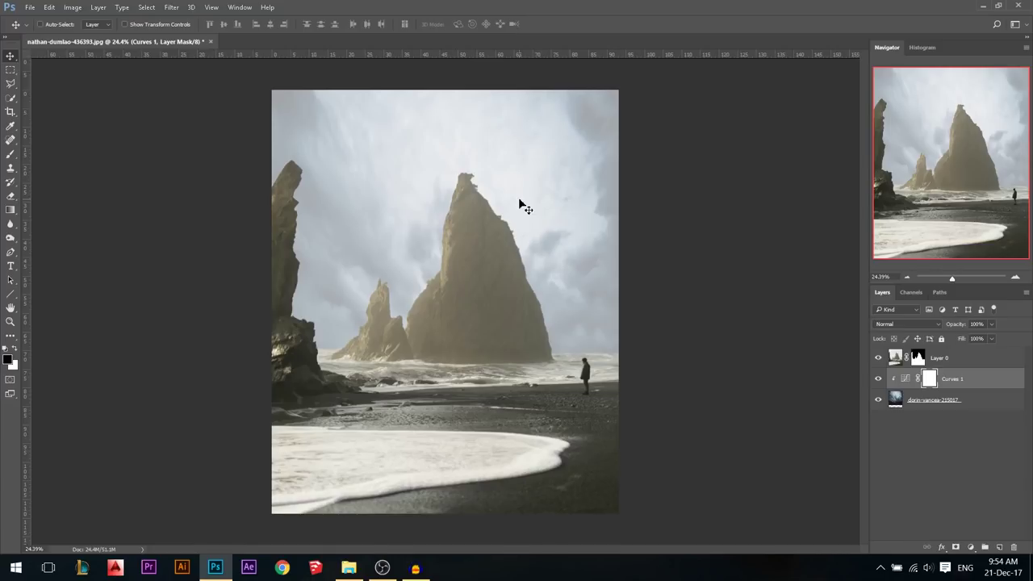
pyautogui.click(971, 547)
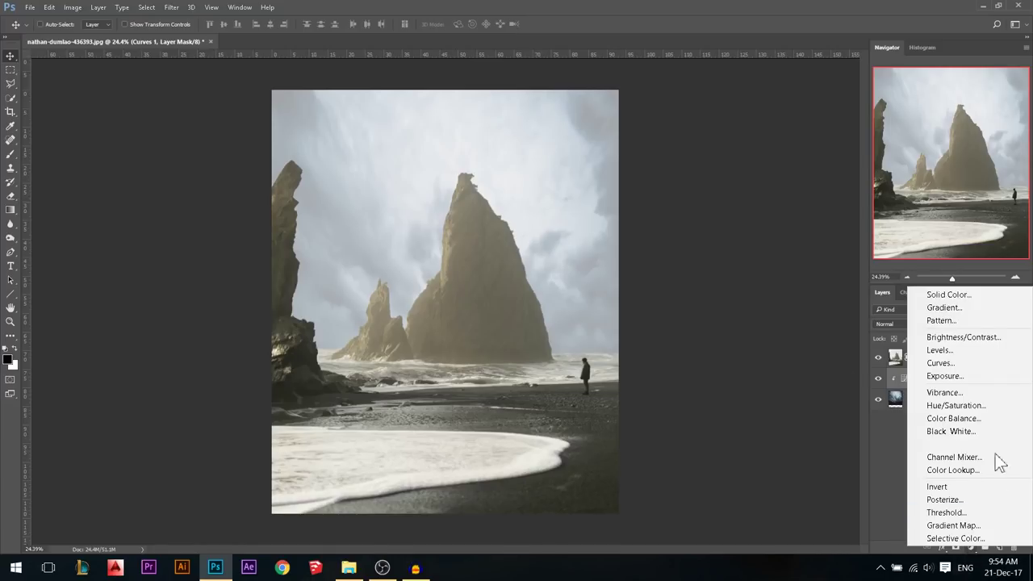
pyautogui.click(982, 413)
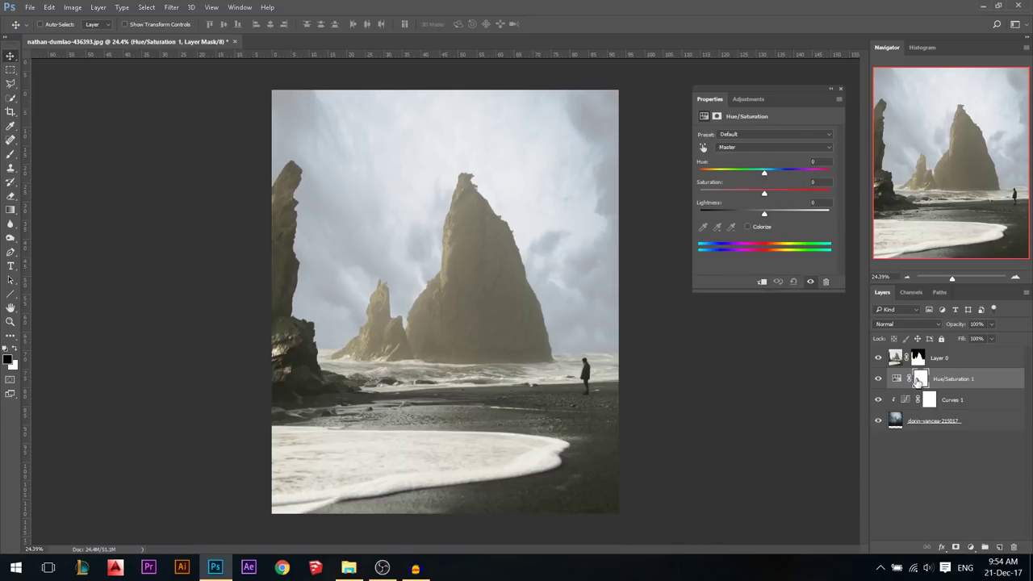
pyautogui.click(763, 283)
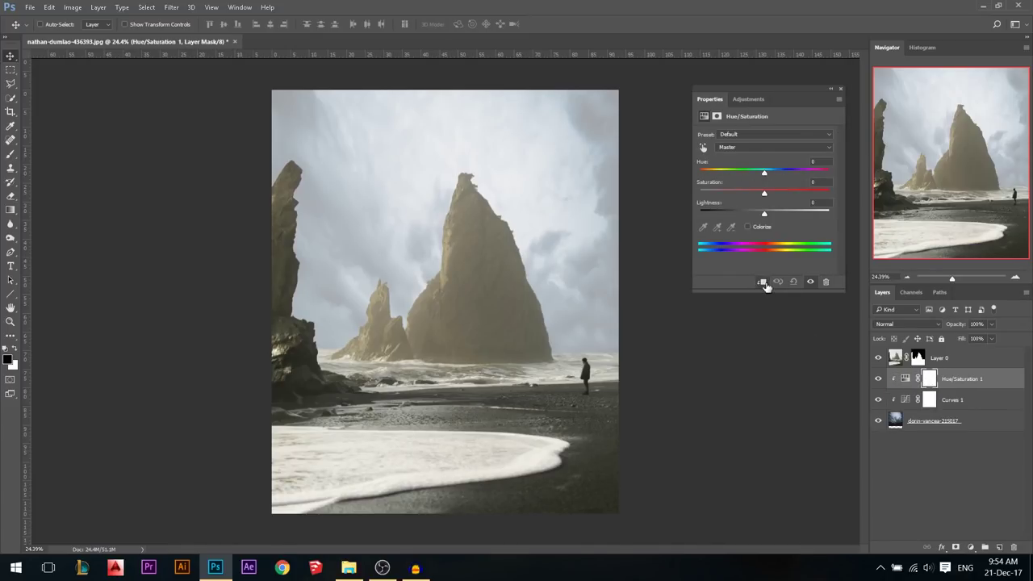
pyautogui.click(745, 225)
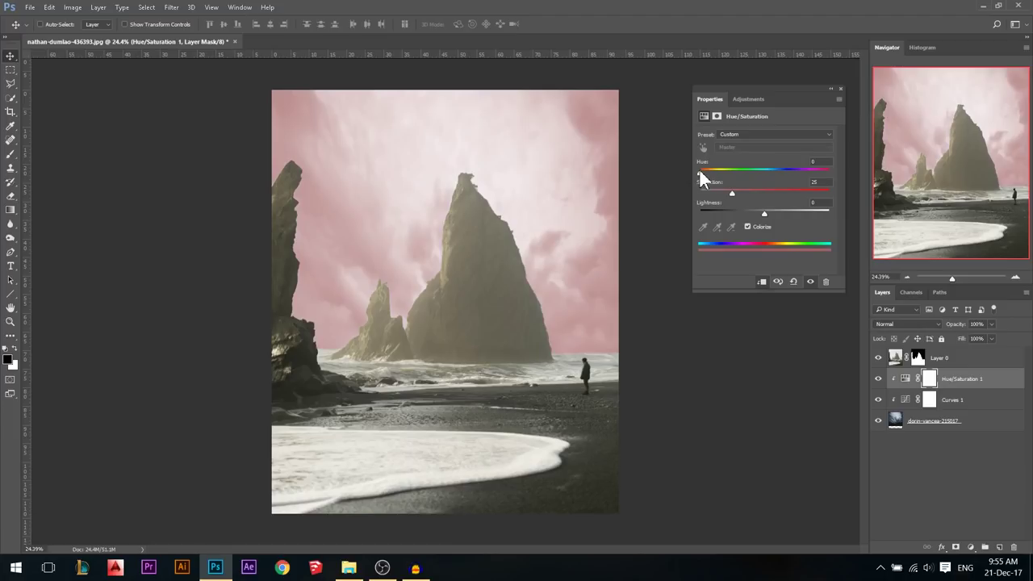
pyautogui.moveTo(705, 171); pyautogui.dragTo(829, 194)
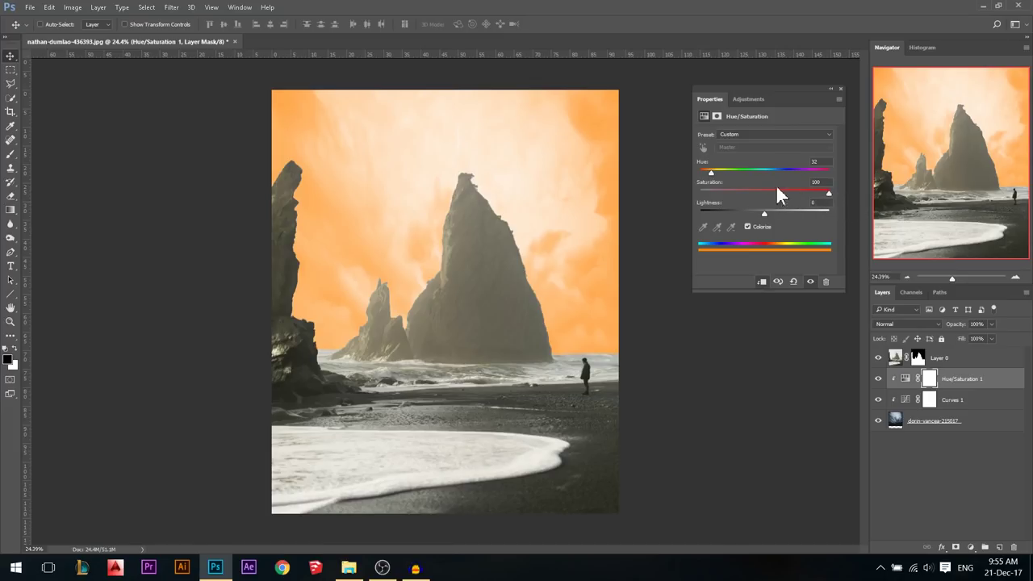
pyautogui.moveTo(711, 174); pyautogui.dragTo(687, 199)
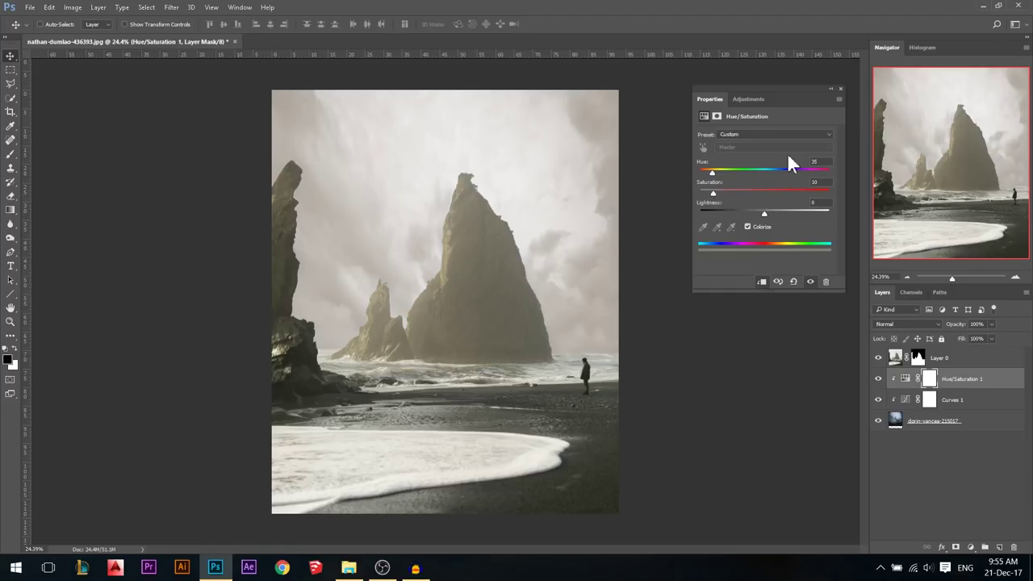
pyautogui.click(839, 88)
# Step: Compare the sky with and without the Hue/Saturation tint and examine how it blends with the rocks and beach
pyautogui.click(879, 379)
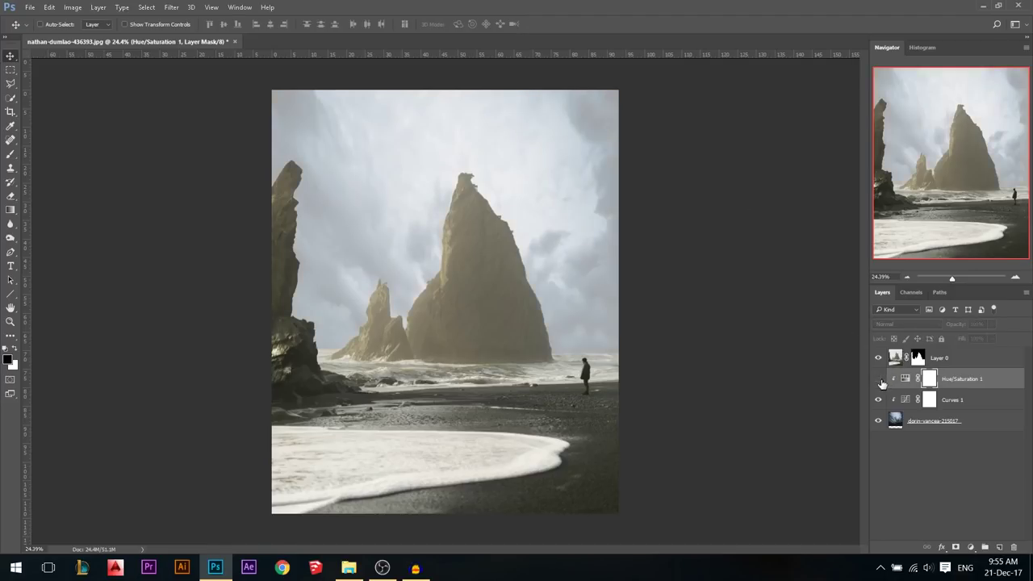
pyautogui.click(879, 379)
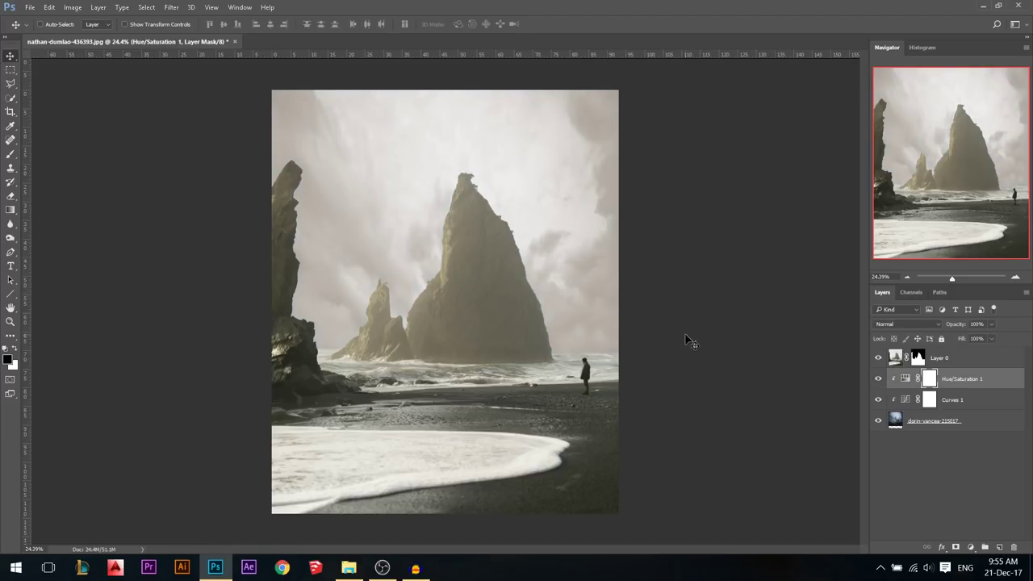
pyautogui.scroll(-1, 536, 286)
pyautogui.scroll(-1, 329, 303)
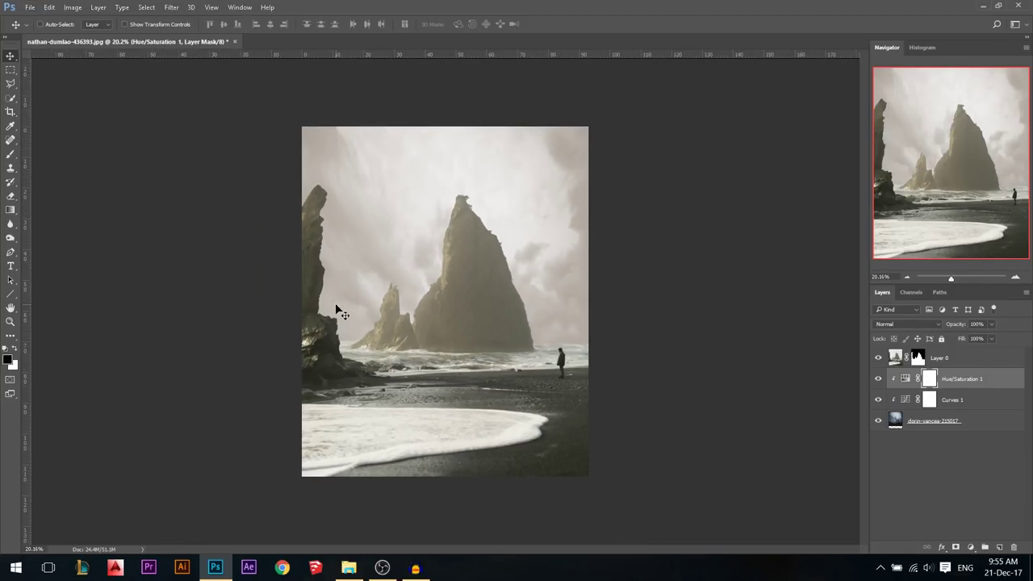
pyautogui.scroll(3, 335, 302)
pyautogui.scroll(-1, 335, 303)
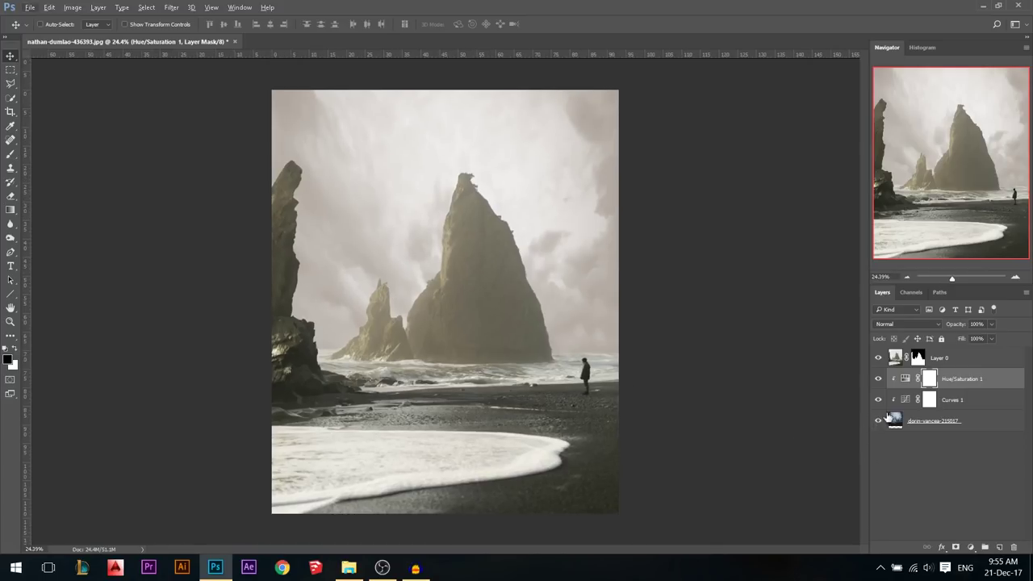
pyautogui.scroll(-1, 541, 337)
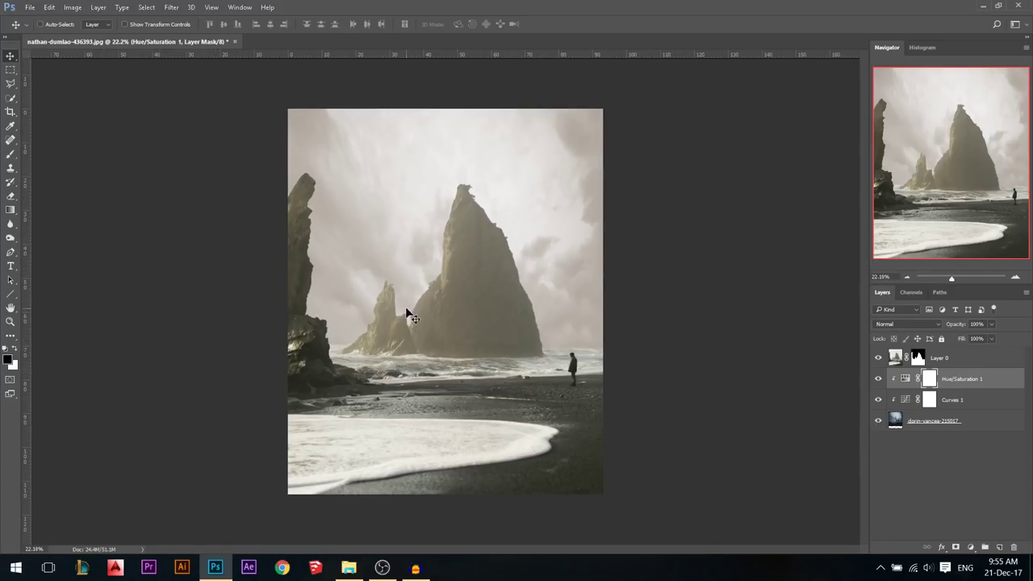
# Step: Add a new empty layer between the masked rocky-beach layer and the sky's Hue/Saturation adjustment
pyautogui.scroll(2, 452, 301)
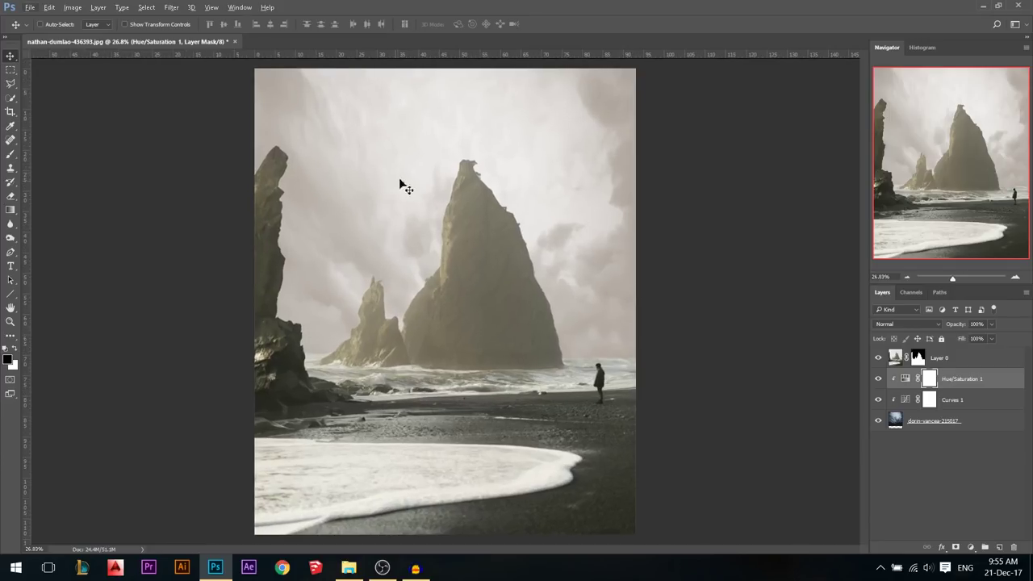
pyautogui.click(10, 83)
pyautogui.click(55, 84)
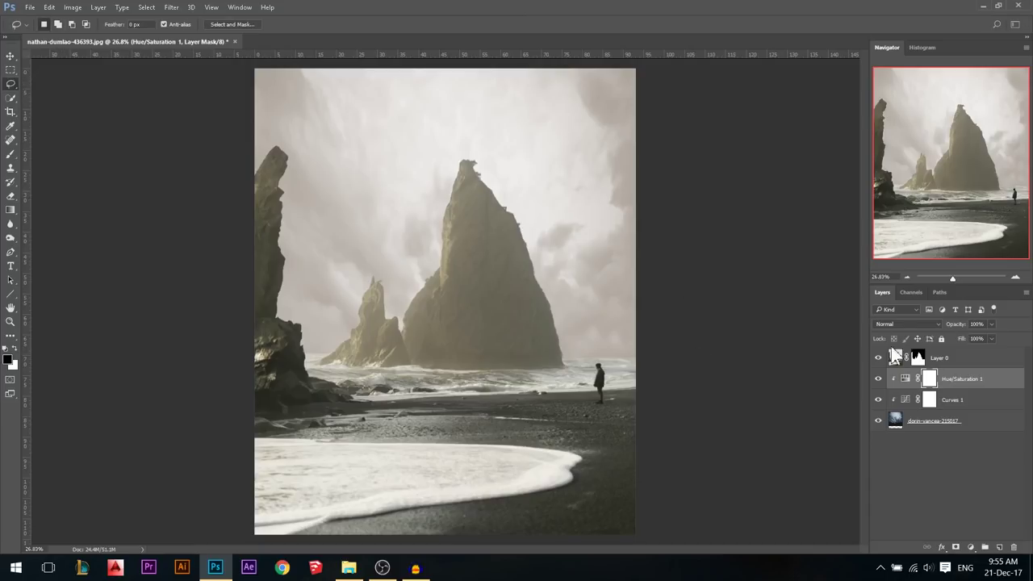
pyautogui.click(936, 360)
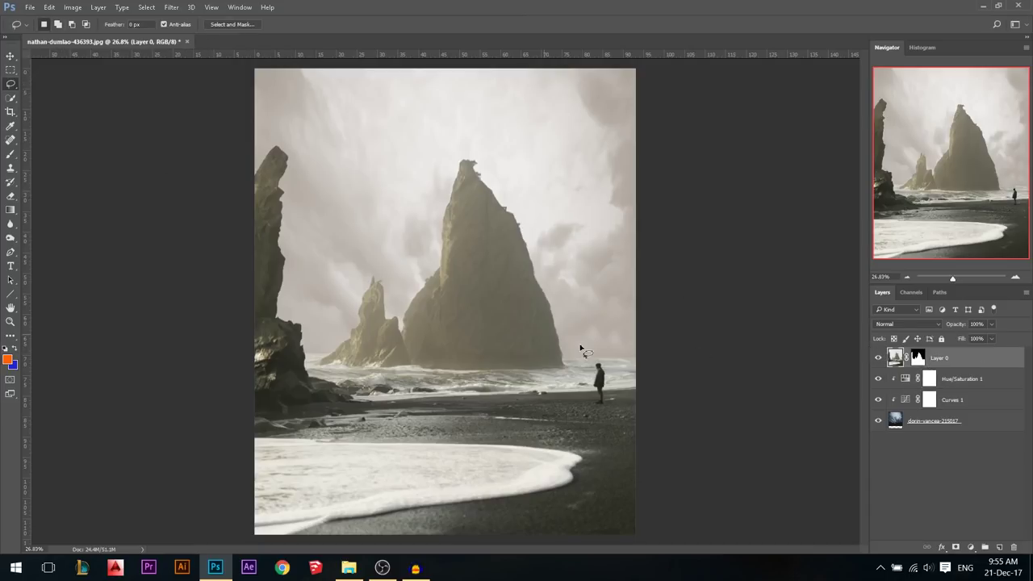
pyautogui.click(999, 546)
pyautogui.moveTo(946, 367); pyautogui.dragTo(933, 392)
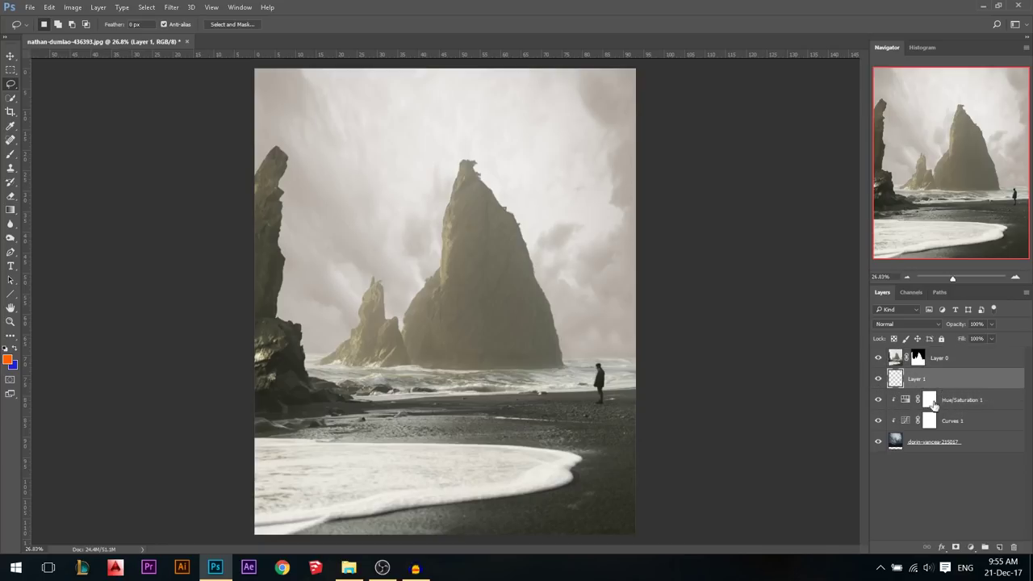
# Step: Try painting a broad soft orange band behind the rocks on the new layer and undo it
pyautogui.press('b')
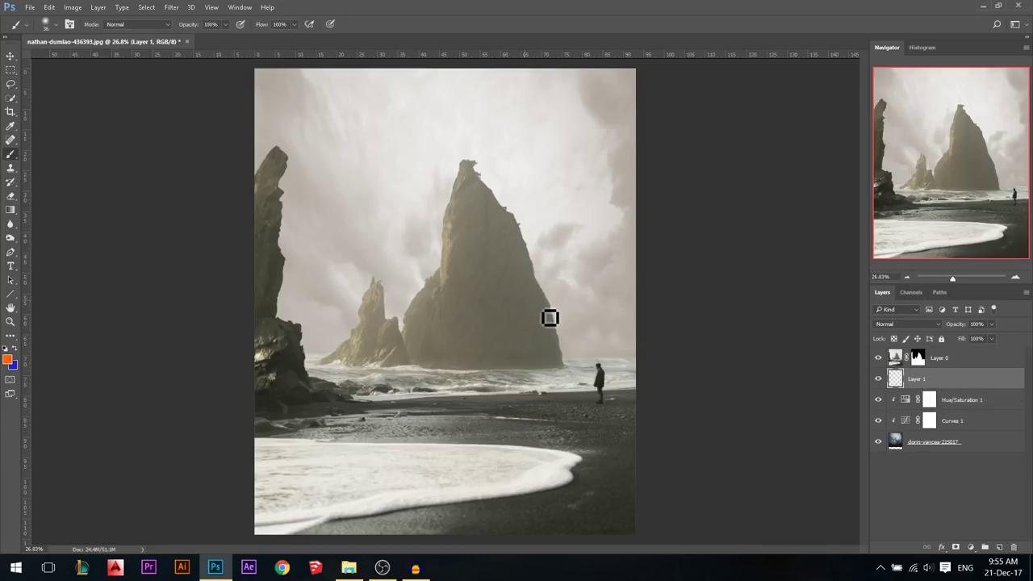
pyautogui.moveTo(550, 236)
pyautogui.mouseDown()
pyautogui.moveTo(625, 206)
pyautogui.moveTo(286, 234)
pyautogui.mouseUp()
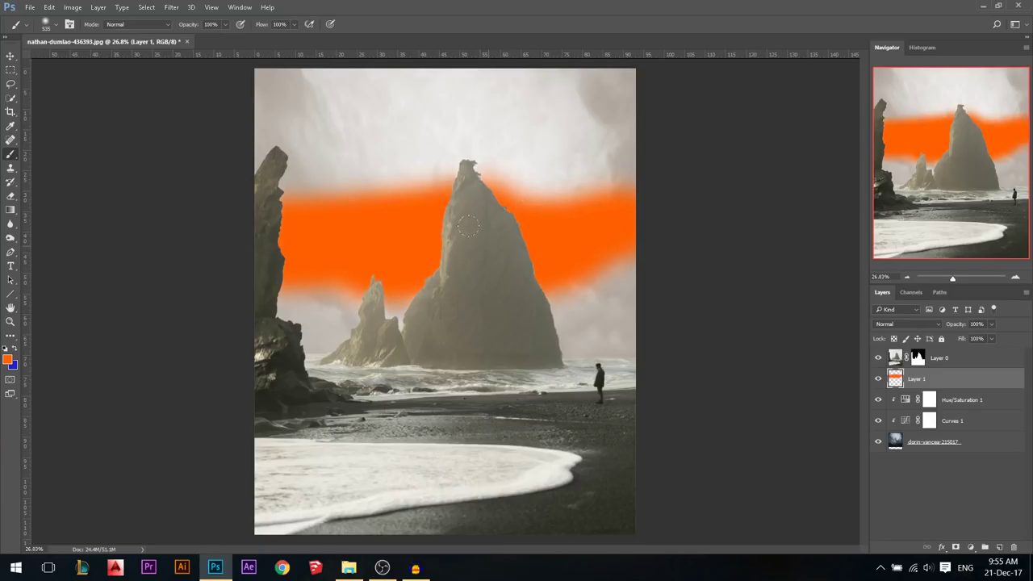
pyautogui.hotkey('ctrl', 'z')
# Step: Lasso two freehand terrain silhouettes: a curved hook at the photo's right edge and a forked spire beside the left rock
pyautogui.click(11, 83)
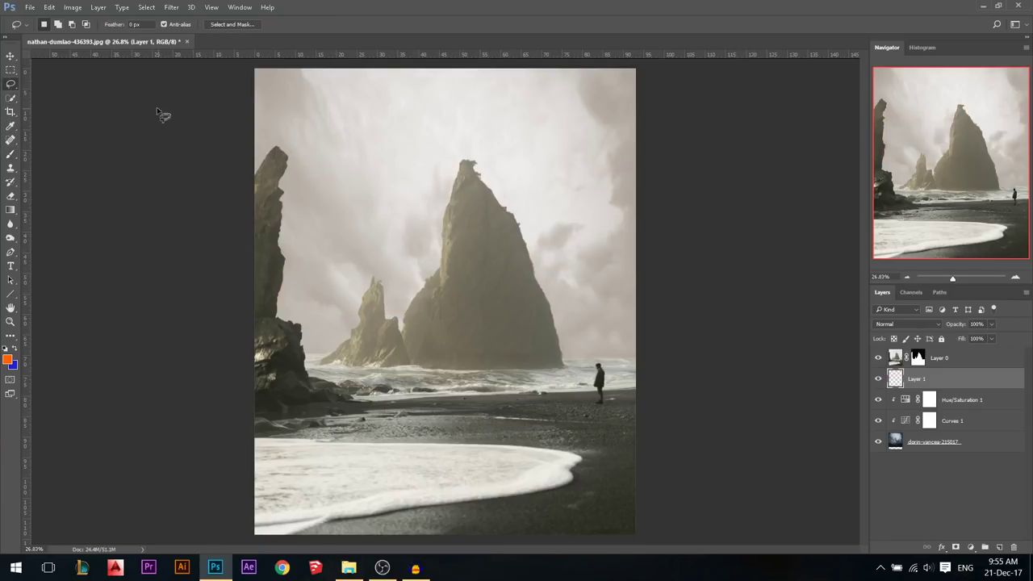
pyautogui.scroll(-1, 555, 353)
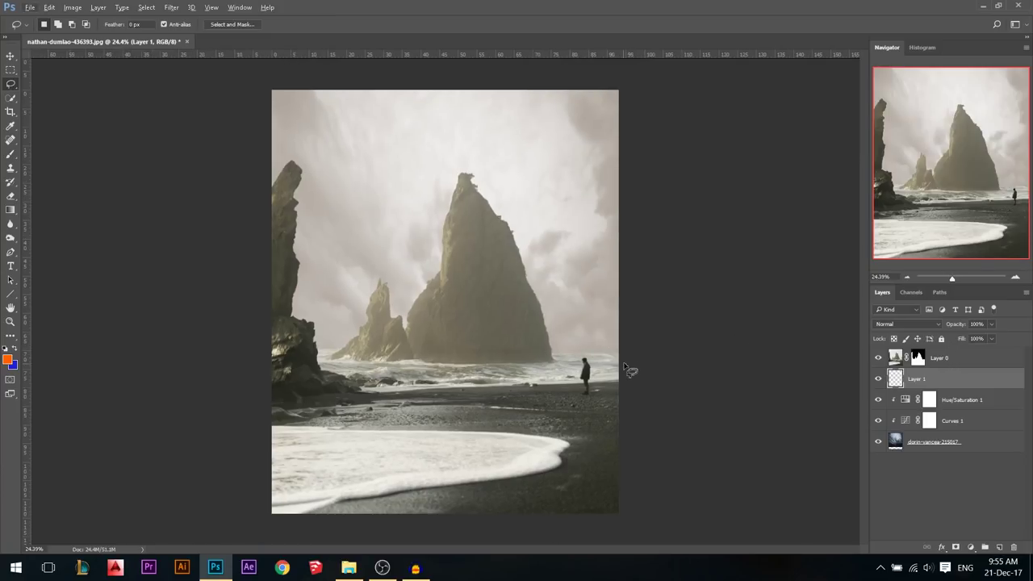
pyautogui.moveTo(636, 339)
pyautogui.mouseDown()
pyautogui.moveTo(632, 279)
pyautogui.moveTo(599, 219)
pyautogui.moveTo(568, 218)
pyautogui.moveTo(539, 252)
pyautogui.moveTo(583, 247)
pyautogui.moveTo(589, 272)
pyautogui.moveTo(577, 307)
pyautogui.mouseUp()
pyautogui.moveTo(572, 343); pyautogui.dragTo(532, 366)
pyautogui.moveTo(338, 356)
pyautogui.mouseDown()
pyautogui.moveTo(373, 252)
pyautogui.moveTo(327, 280)
pyautogui.moveTo(323, 222)
pyautogui.moveTo(296, 322)
pyautogui.moveTo(275, 355)
pyautogui.moveTo(336, 353)
pyautogui.mouseUp()
# Step: Refine the forked spire selection by lengthening and sharpening both tips and trimming the inner edge of the notch
pyautogui.scroll(3, 346, 279)
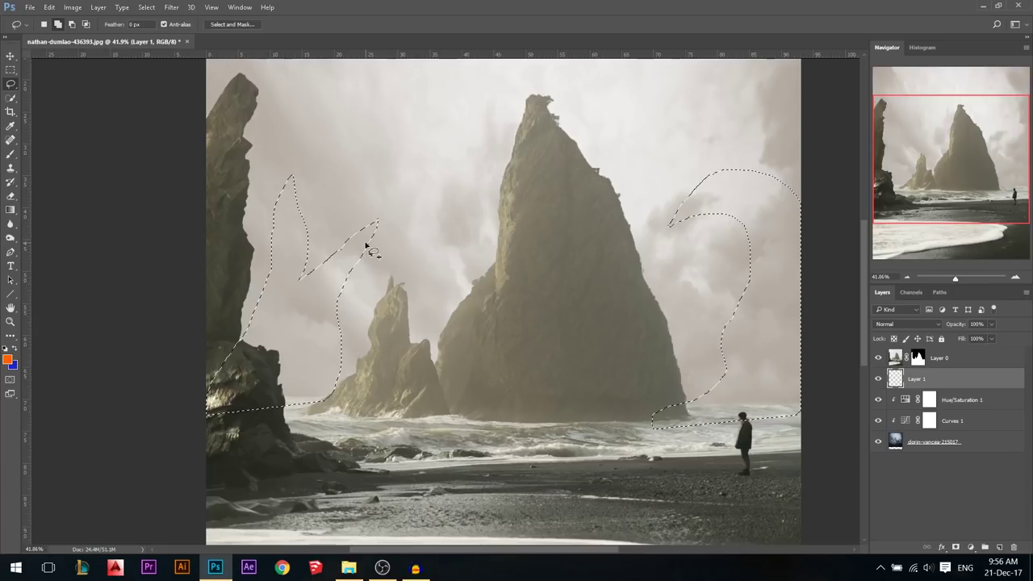
pyautogui.moveTo(375, 229)
pyautogui.mouseDown()
pyautogui.moveTo(387, 175)
pyautogui.moveTo(364, 228)
pyautogui.moveTo(310, 277)
pyautogui.mouseUp()
pyautogui.moveTo(367, 205); pyautogui.dragTo(418, 148)
pyautogui.moveTo(369, 204)
pyautogui.mouseDown()
pyautogui.moveTo(356, 148)
pyautogui.moveTo(345, 216)
pyautogui.mouseUp()
pyautogui.press('shift')
pyautogui.moveTo(374, 211); pyautogui.dragTo(359, 248)
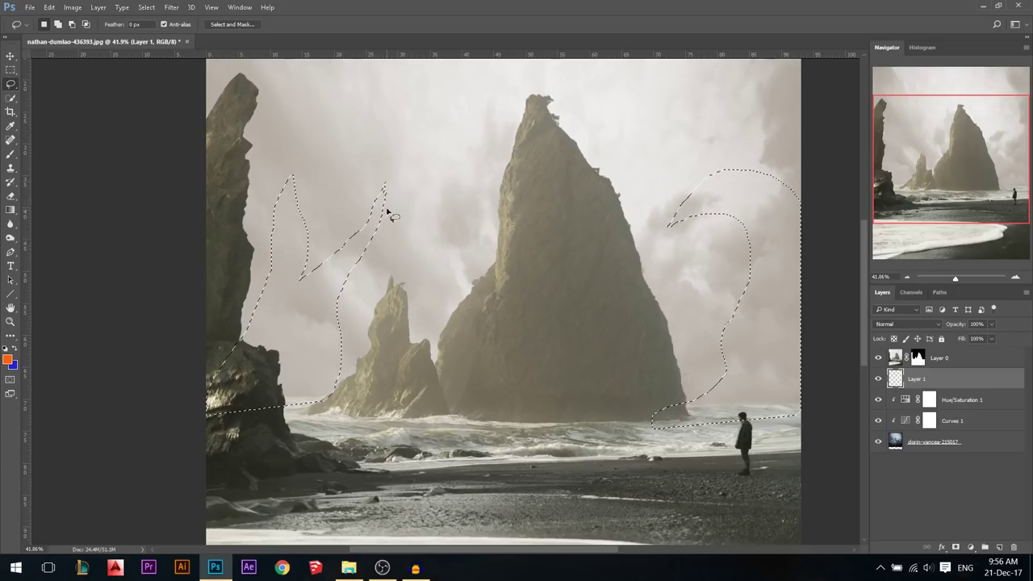
pyautogui.press('shift')
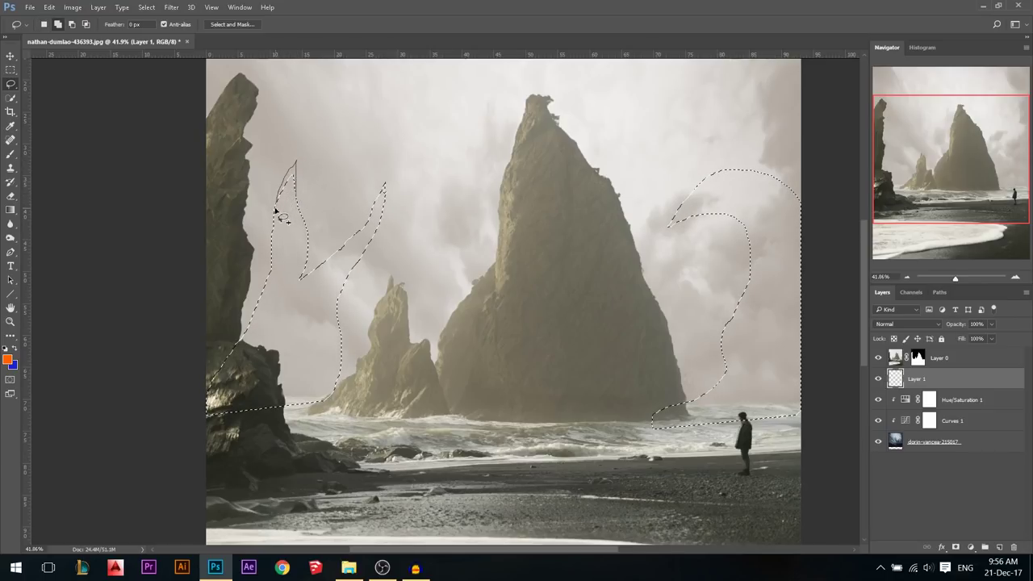
pyautogui.press('alt')
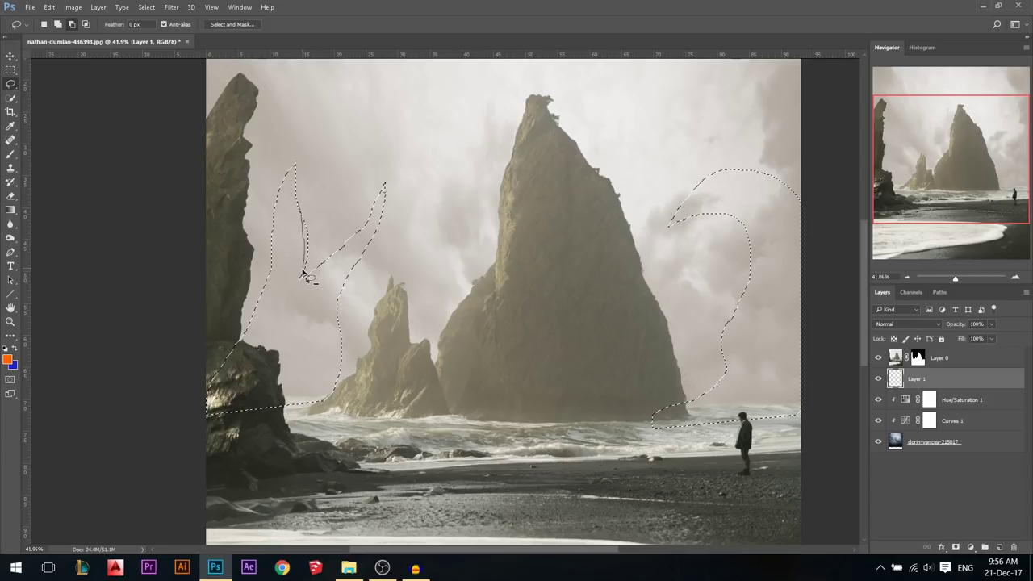
pyautogui.moveTo(339, 203); pyautogui.dragTo(336, 204)
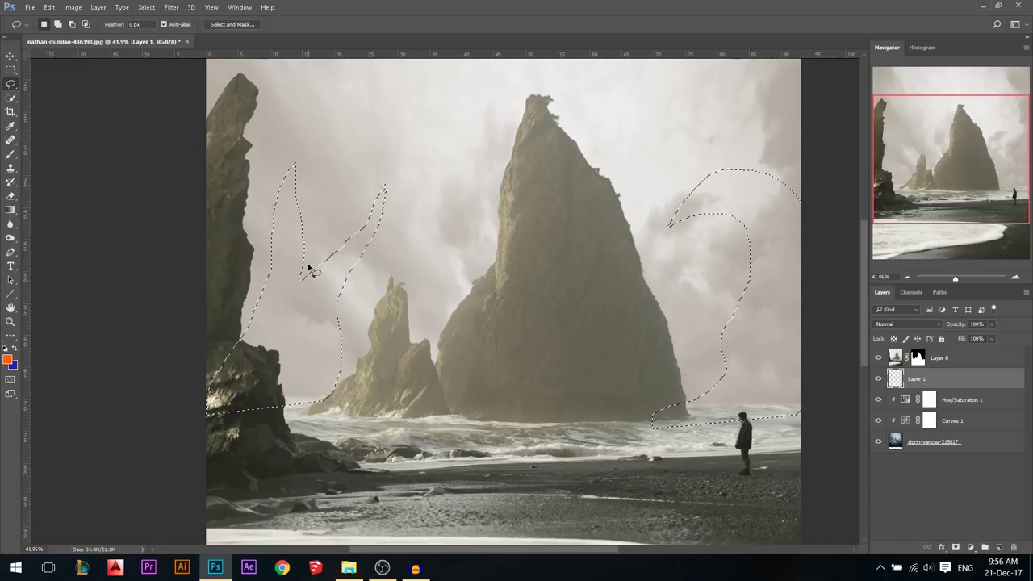
pyautogui.press('shift')
pyautogui.press('alt')
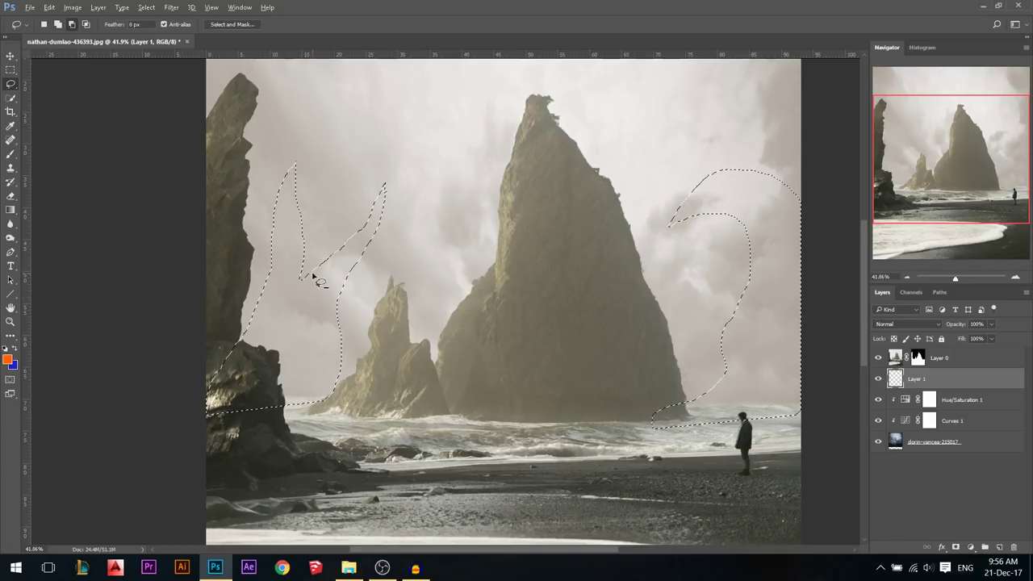
pyautogui.moveTo(310, 274)
pyautogui.mouseDown()
pyautogui.moveTo(302, 293)
pyautogui.moveTo(301, 272)
pyautogui.mouseUp()
# Step: Fill the silhouette selection on the new layer with a neutral medium grey
pyautogui.scroll(-1, 359, 347)
pyautogui.scroll(-1, 645, 278)
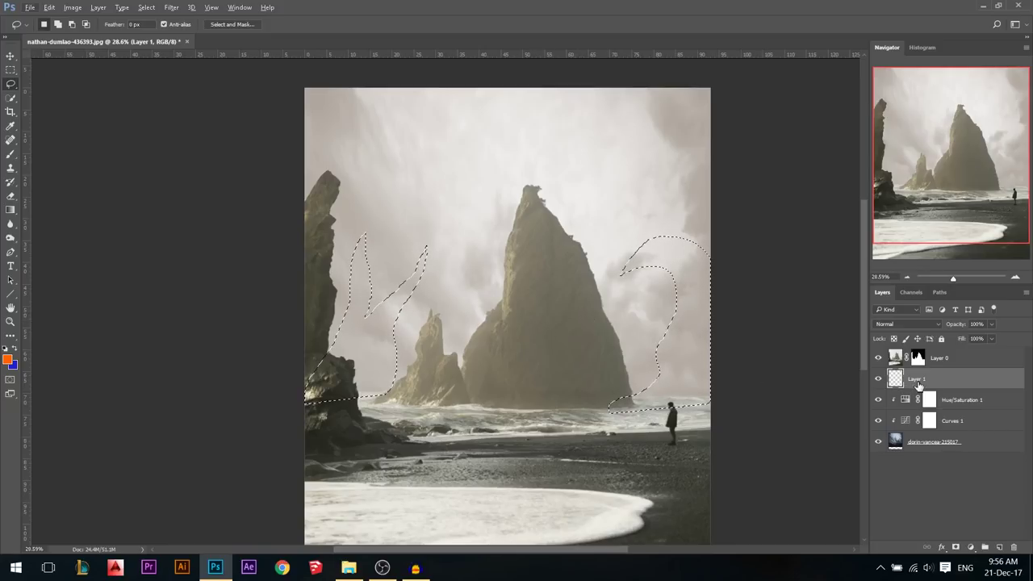
pyautogui.click(7, 359)
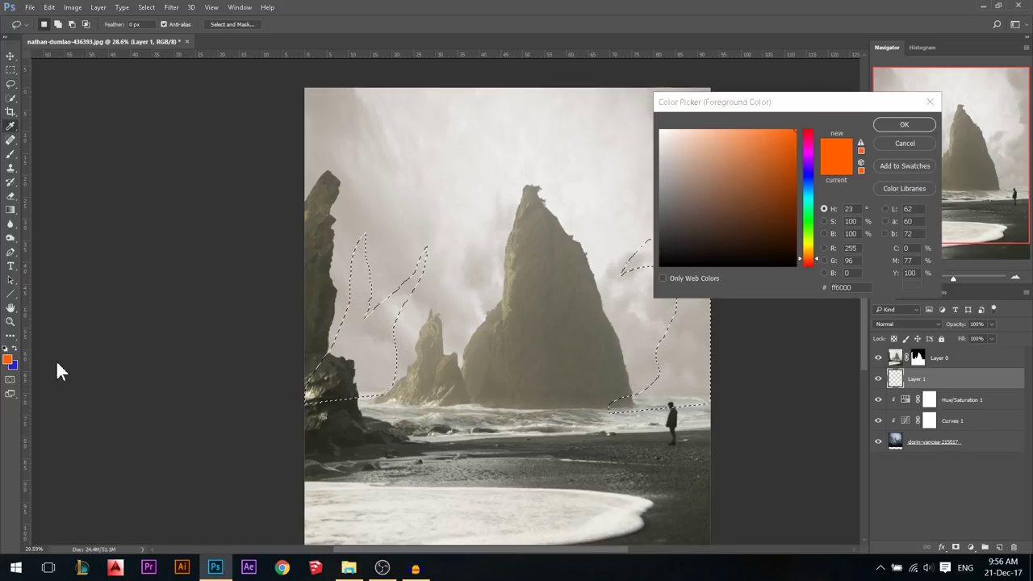
pyautogui.click(659, 200)
pyautogui.click(876, 126)
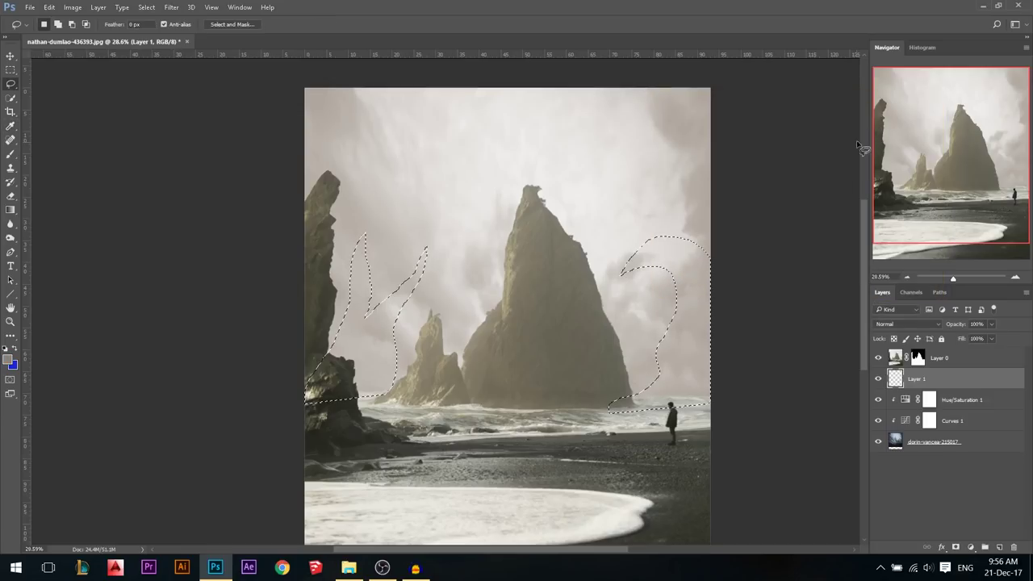
pyautogui.hotkey('alt', 'BackSpace')
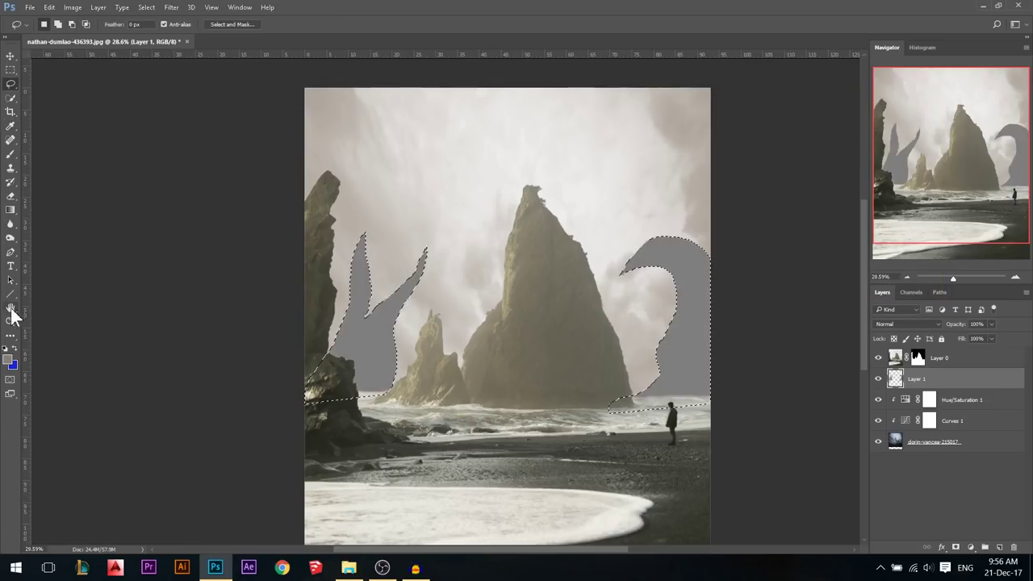
# Step: Refill the silhouettes with a light grey close to the sky's haze and deselect them
pyautogui.click(8, 362)
pyautogui.click(889, 124)
pyautogui.hotkey('alt', 'BackSpace')
pyautogui.hotkey('ctrl', 'd')
# Step: Darken the grey silhouettes slightly with Curves by lowering the white point's output to 239
pyautogui.scroll(-2, 680, 417)
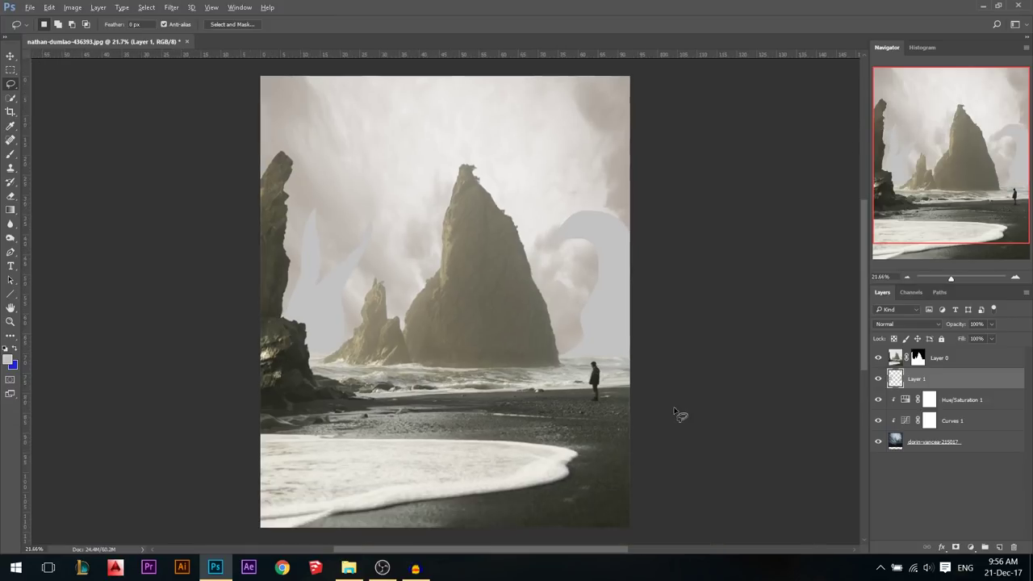
pyautogui.scroll(1, 306, 339)
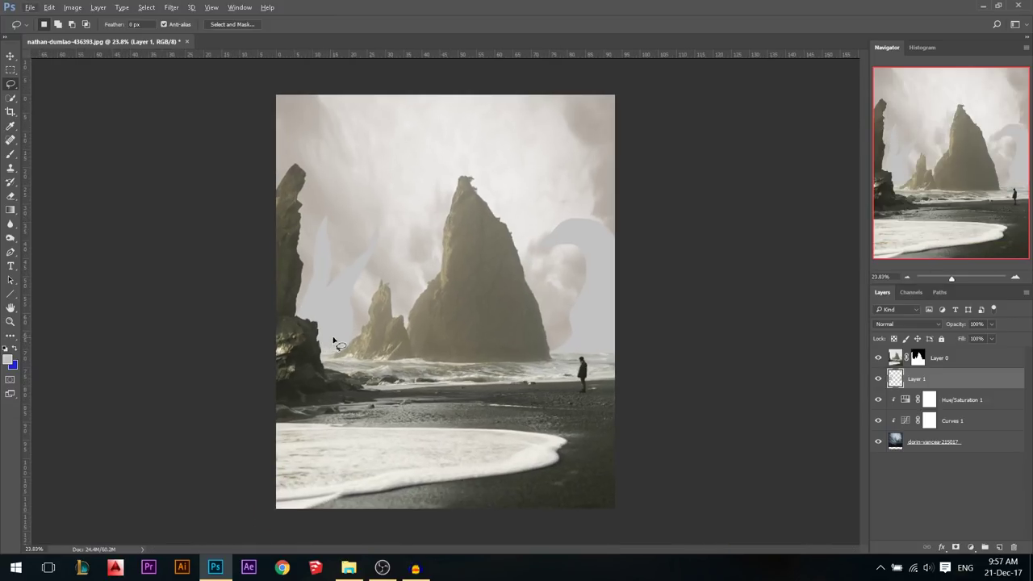
pyautogui.scroll(1, 572, 310)
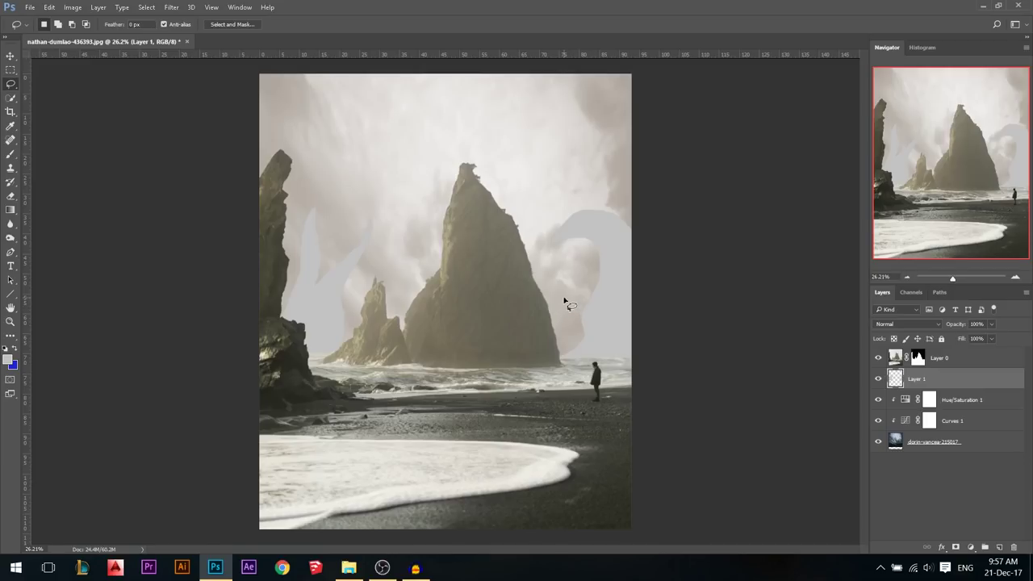
pyautogui.hotkey('ctrl', 'm')
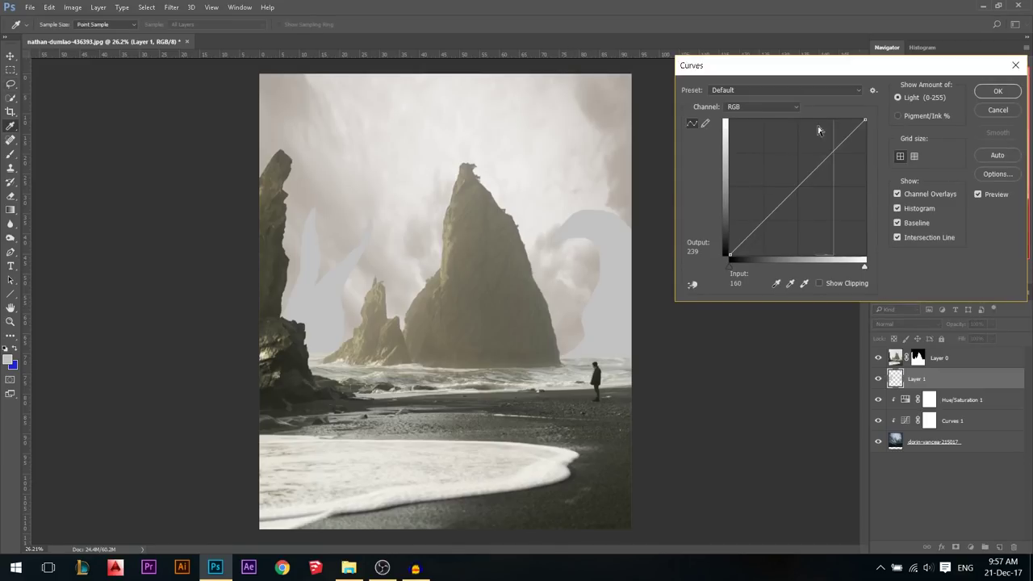
pyautogui.moveTo(864, 120)
pyautogui.mouseDown()
pyautogui.moveTo(870, 142)
pyautogui.moveTo(865, 121)
pyautogui.moveTo(831, 121)
pyautogui.moveTo(865, 127)
pyautogui.mouseUp()
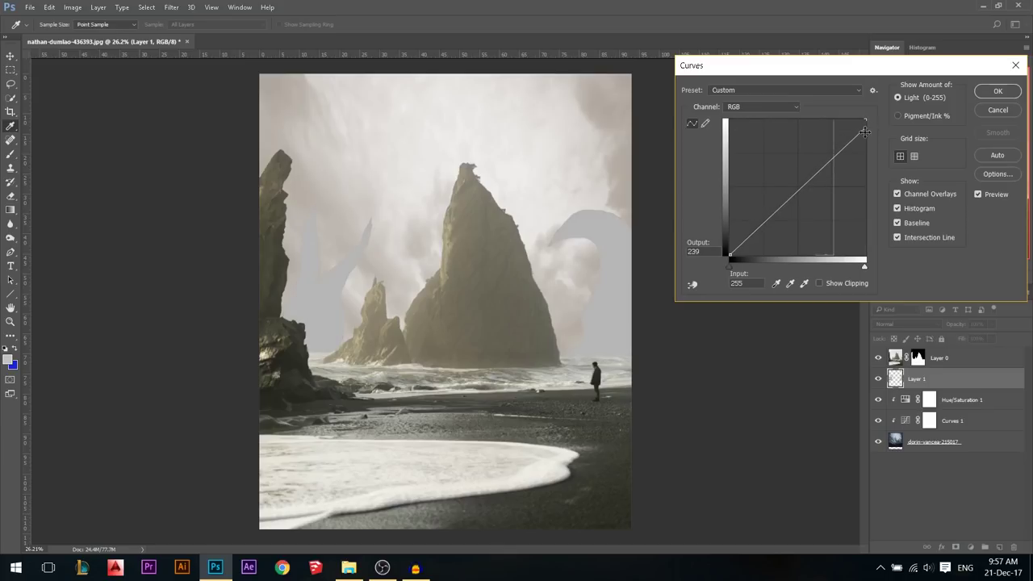
pyautogui.click(997, 91)
pyautogui.press('l')
pyautogui.scroll(-1, 460, 242)
pyautogui.scroll(2, 459, 242)
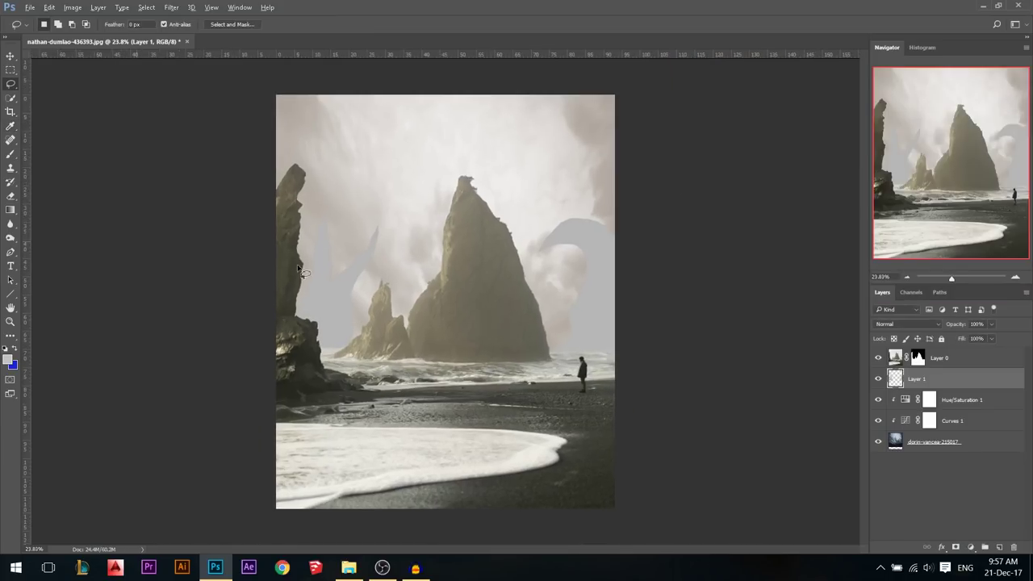
# Step: Duplicate the masked rocky-beach layer and hide every other layer so only the copy shows
pyautogui.click(11, 55)
pyautogui.scroll(-1, 476, 318)
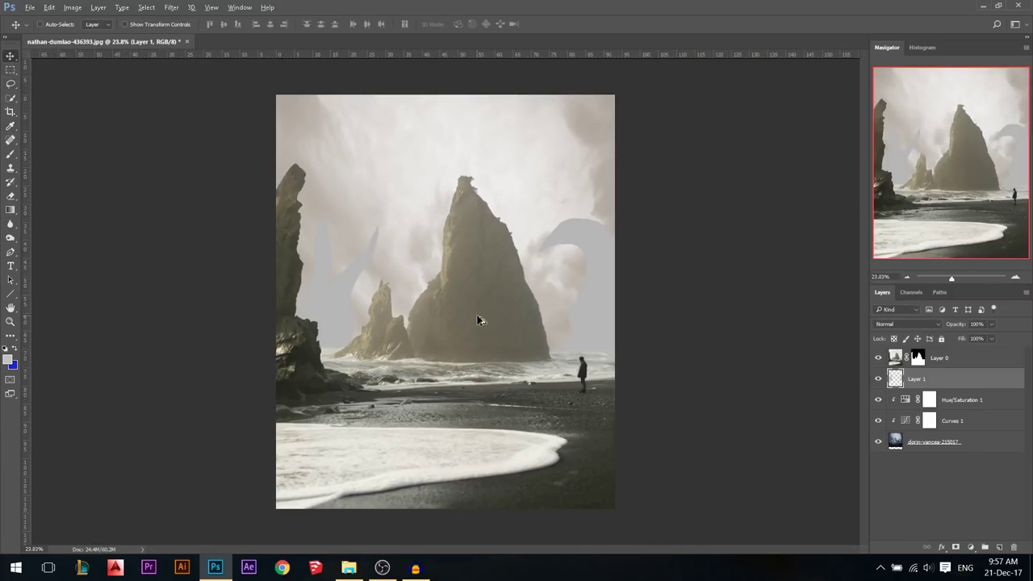
pyautogui.scroll(1, 583, 292)
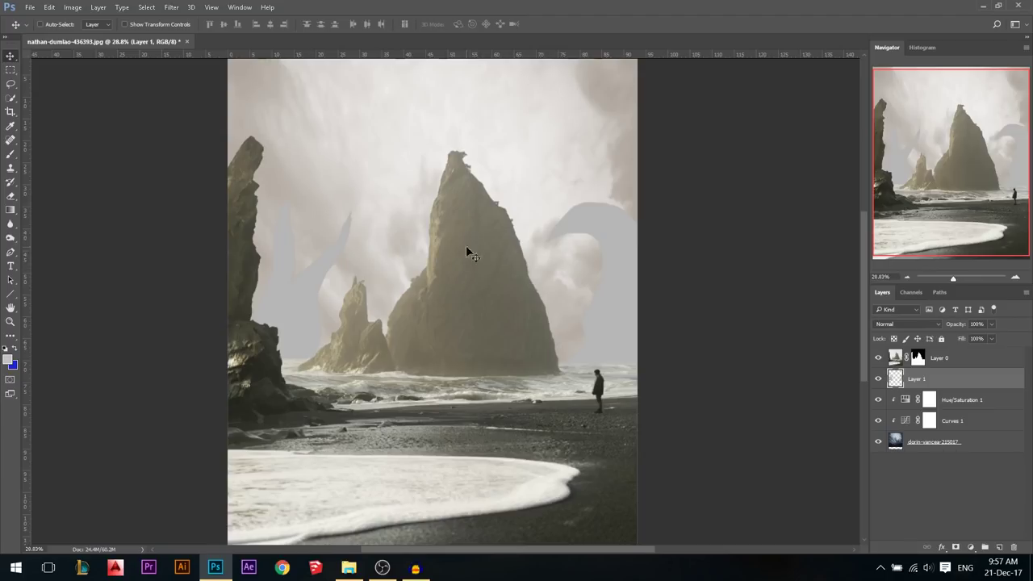
pyautogui.scroll(1, 446, 316)
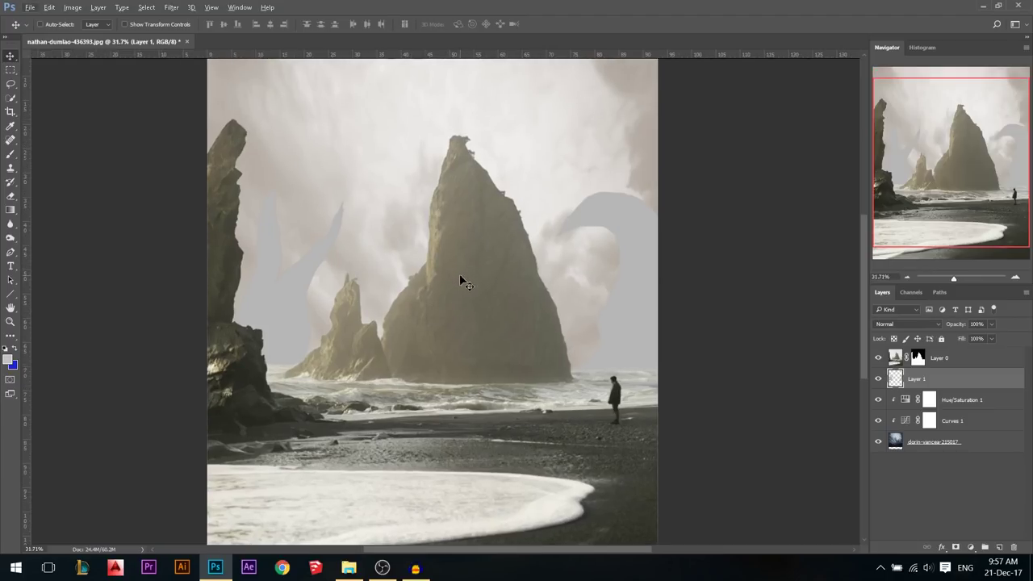
pyautogui.scroll(1, 366, 269)
pyautogui.click(946, 365)
pyautogui.moveTo(396, 330); pyautogui.dragTo(413, 311)
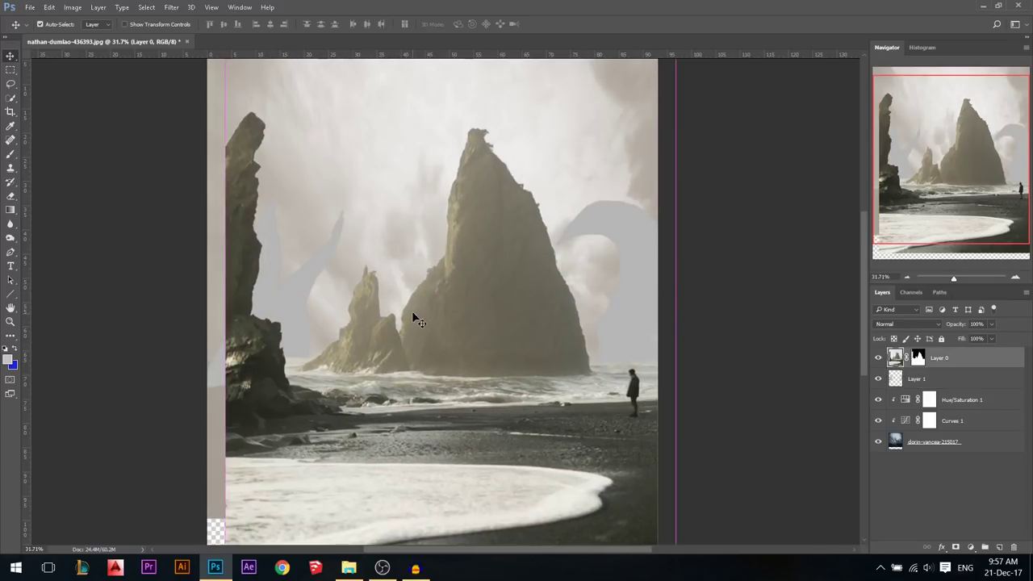
pyautogui.hotkey('ctrl', 'z')
pyautogui.hotkey('ctrl', 'j')
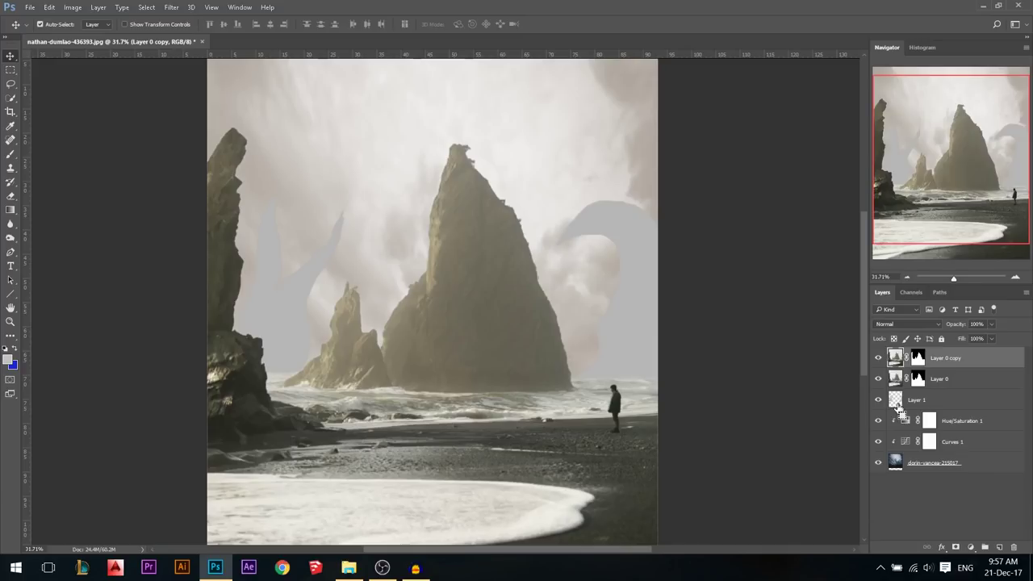
pyautogui.moveTo(880, 379); pyautogui.dragTo(880, 441)
pyautogui.click(878, 465)
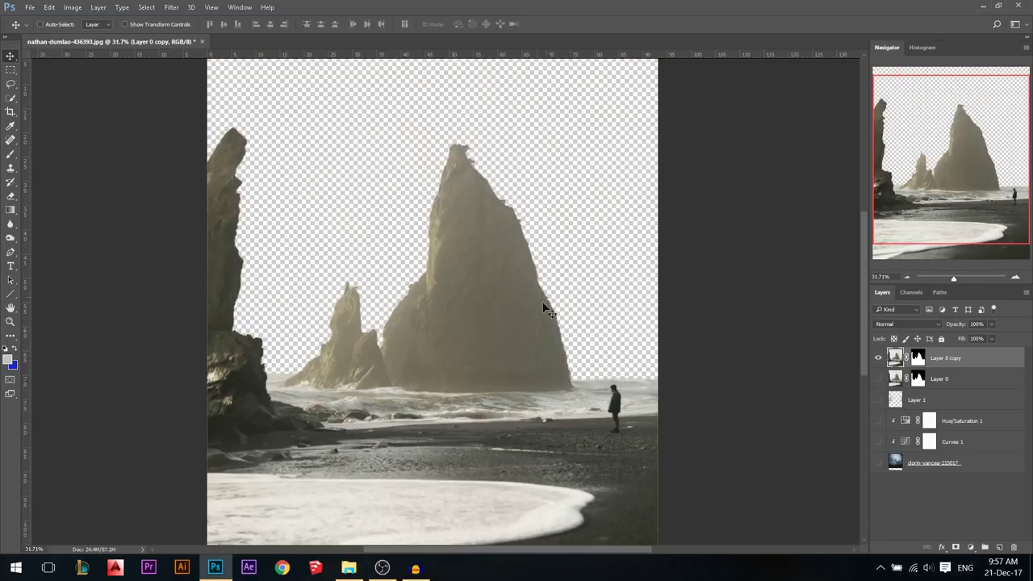
# Step: Delete everything outside a rectangle around the large central rock on the copied layer, deselect, and apply its layer mask
pyautogui.click(11, 71)
pyautogui.moveTo(486, 349); pyautogui.dragTo(585, 396)
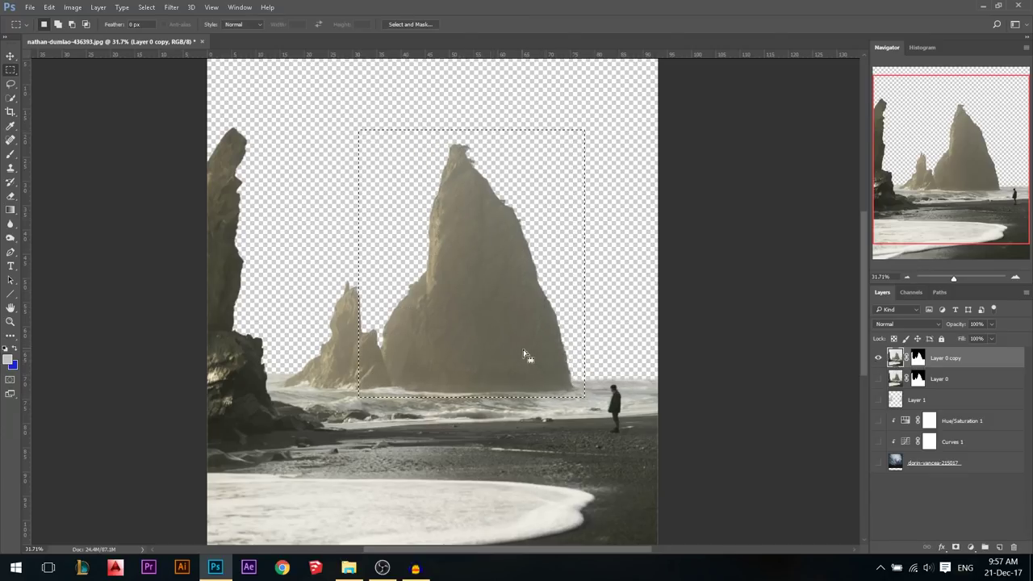
pyautogui.rightClick(501, 298)
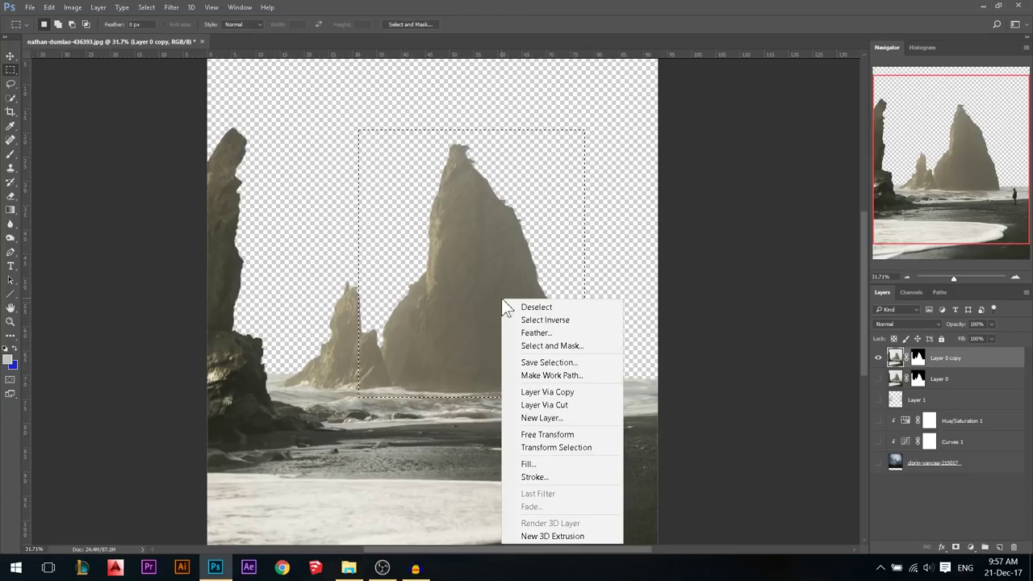
pyautogui.click(557, 320)
pyautogui.press('Delete')
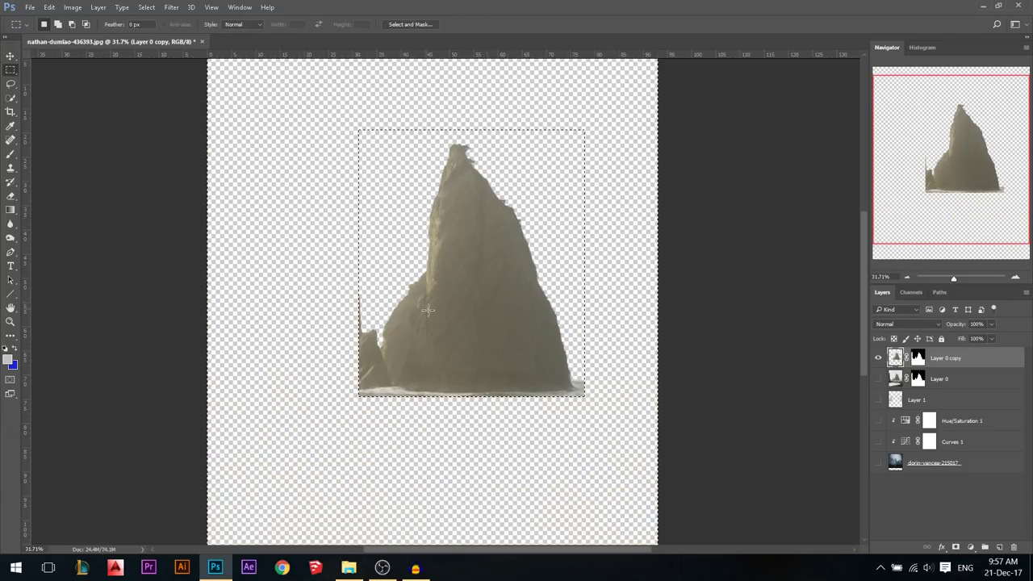
pyautogui.hotkey('ctrl', 'd')
pyautogui.rightClick(910, 360)
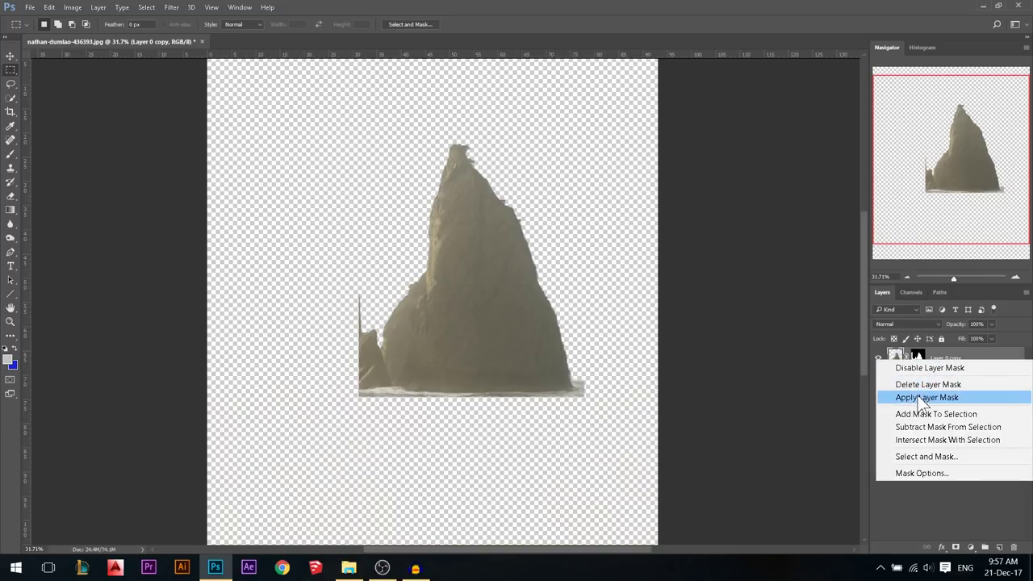
pyautogui.click(905, 396)
# Step: Erase the thin leftover sliver beside the isolated rock and the pale surf strip along its base with the Eraser
pyautogui.press('e')
pyautogui.keyDown('alt'); pyautogui.rightClick(357, 310); pyautogui.keyUp('alt')
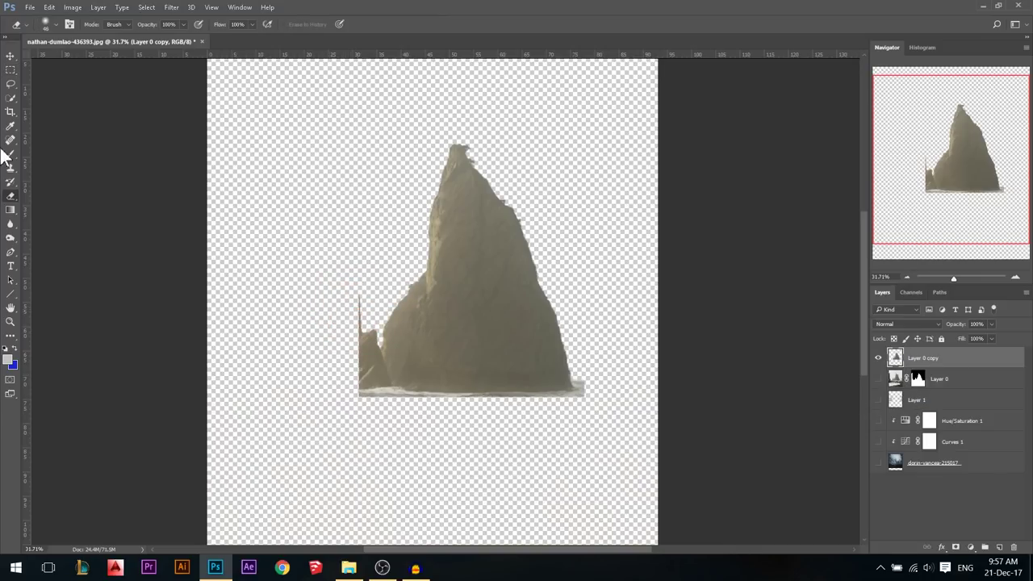
pyautogui.keyDown('alt'); pyautogui.rightClick(414, 324); pyautogui.keyUp('alt')
pyautogui.moveTo(355, 292)
pyautogui.mouseDown()
pyautogui.moveTo(367, 336)
pyautogui.moveTo(360, 401)
pyautogui.moveTo(399, 393)
pyautogui.moveTo(594, 408)
pyautogui.moveTo(466, 398)
pyautogui.moveTo(591, 403)
pyautogui.moveTo(552, 409)
pyautogui.moveTo(616, 378)
pyautogui.moveTo(580, 397)
pyautogui.mouseUp()
# Step: Move the isolated rock against the canvas's left edge and enlarge it to about 120% with Free Transform
pyautogui.press('v')
pyautogui.scroll(-5, 486, 341)
pyautogui.moveTo(487, 340)
pyautogui.mouseDown()
pyautogui.moveTo(414, 300)
pyautogui.moveTo(420, 311)
pyautogui.mouseUp()
pyautogui.hotkey('ctrl', 't')
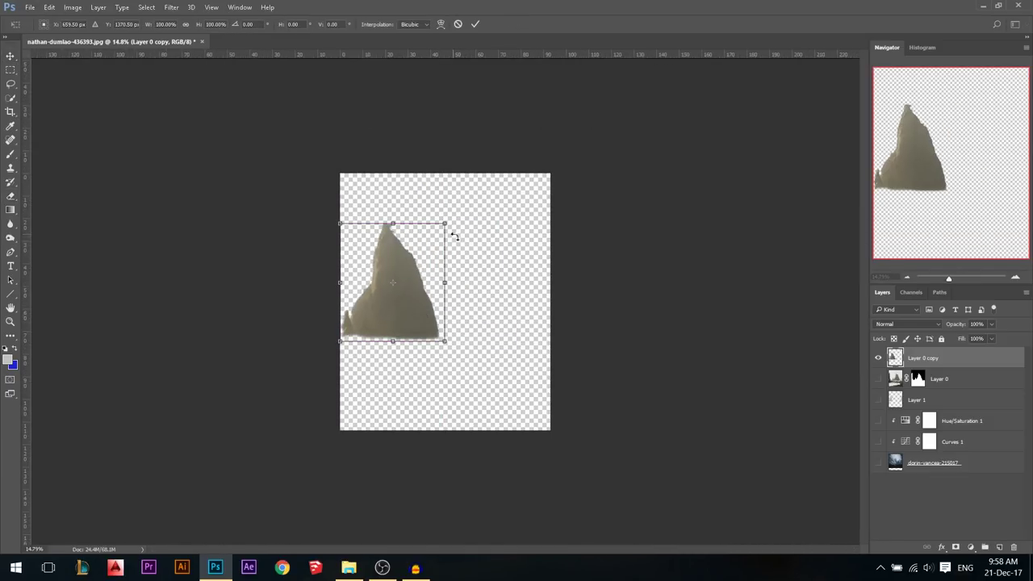
pyautogui.moveTo(447, 225); pyautogui.dragTo(455, 211)
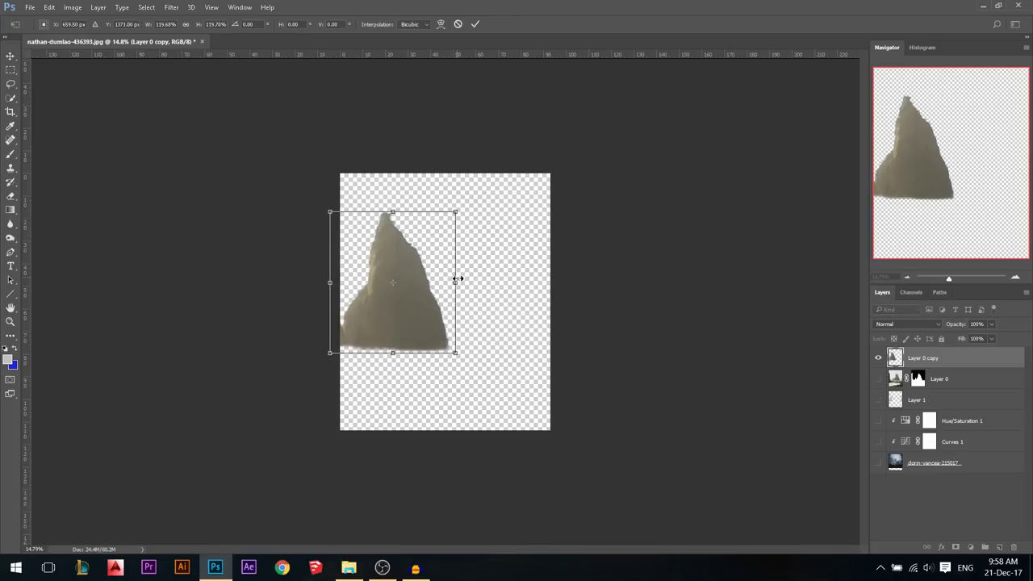
pyautogui.moveTo(455, 283); pyautogui.dragTo(416, 309)
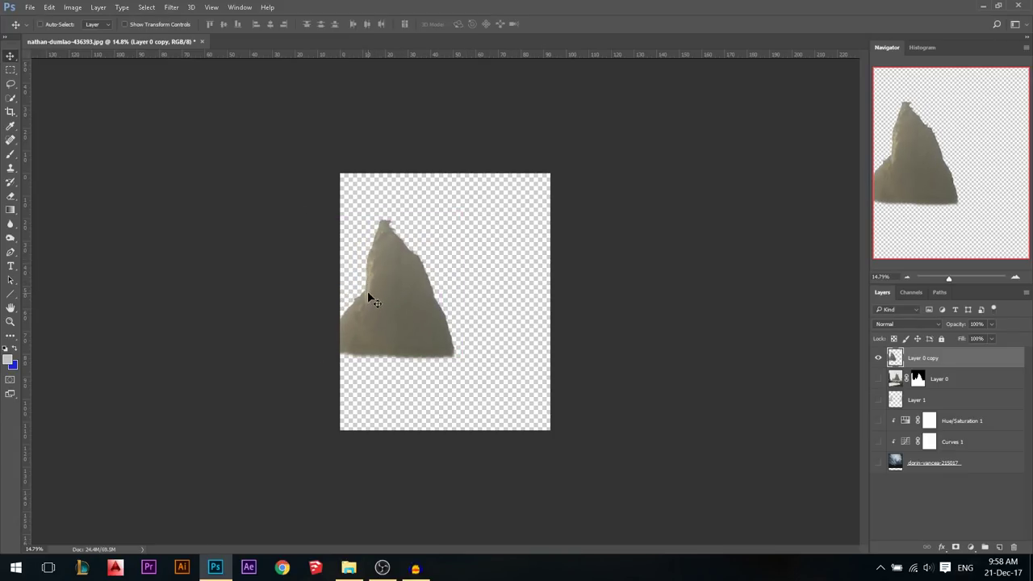
# Step: Duplicate the rock onto the canvas's right side, then enlarge and widen the copy until its base meets the first rock
pyautogui.moveTo(388, 325); pyautogui.dragTo(540, 327)
pyautogui.hotkey('ctrl', 't')
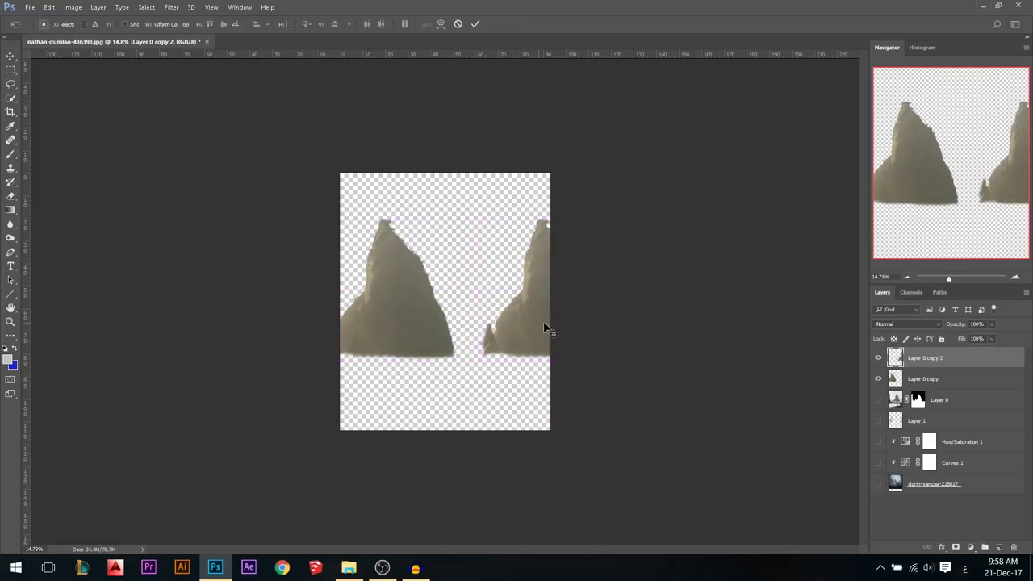
pyautogui.moveTo(621, 302); pyautogui.dragTo(643, 292)
pyautogui.moveTo(550, 223); pyautogui.dragTo(574, 197)
pyautogui.moveTo(466, 287); pyautogui.dragTo(444, 286)
pyautogui.press('Return')
# Step: Merge the two rock layers into one and show all the hidden layers again
pyautogui.keyDown('shift'); pyautogui.click(942, 377); pyautogui.keyUp('shift')
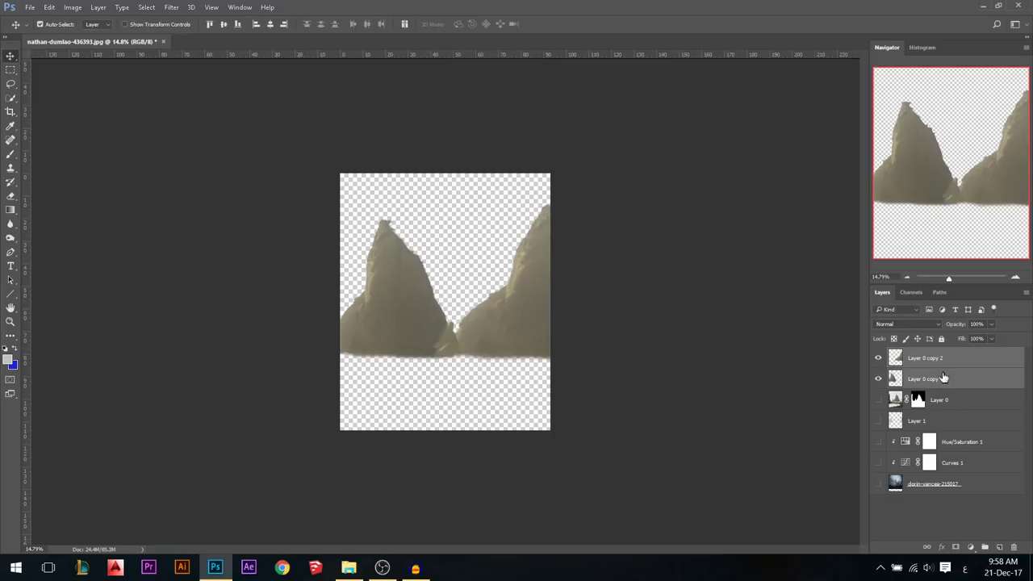
pyautogui.hotkey('ctrl', 'e')
pyautogui.moveTo(878, 380); pyautogui.dragTo(879, 464)
pyautogui.scroll(5, 459, 294)
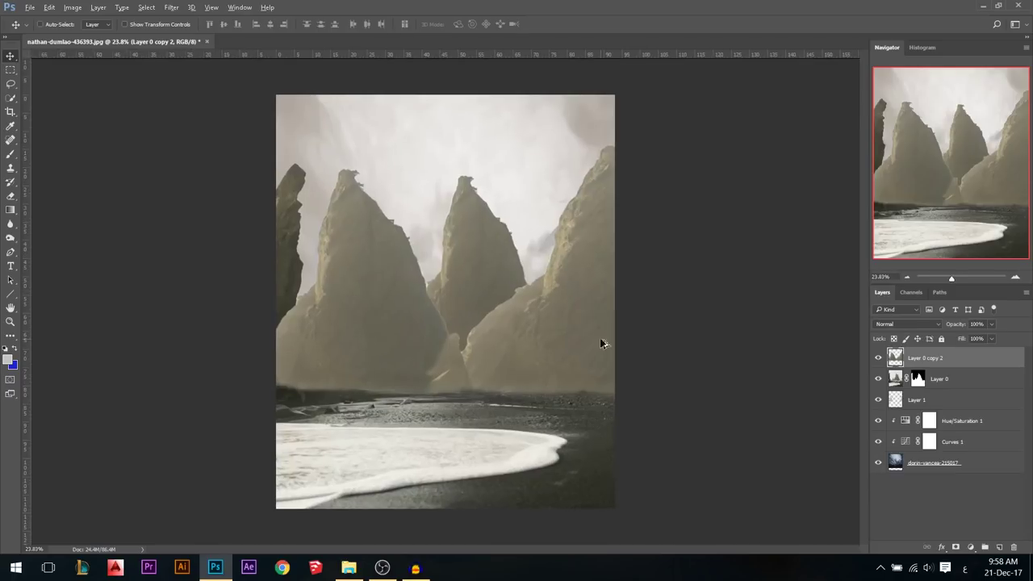
pyautogui.moveTo(572, 300); pyautogui.dragTo(611, 370)
pyautogui.hotkey('ctrl', 'z')
pyautogui.click(877, 399)
pyautogui.moveTo(579, 312); pyautogui.dragTo(577, 441)
pyautogui.hotkey('ctrl', 'z')
# Step: Mask the merged rock layer to the Layer 1 silhouette shapes and place it beneath Layer 0
pyautogui.scroll(3, 311, 268)
pyautogui.moveTo(386, 267); pyautogui.dragTo(358, 256)
pyautogui.scroll(-2, 362, 279)
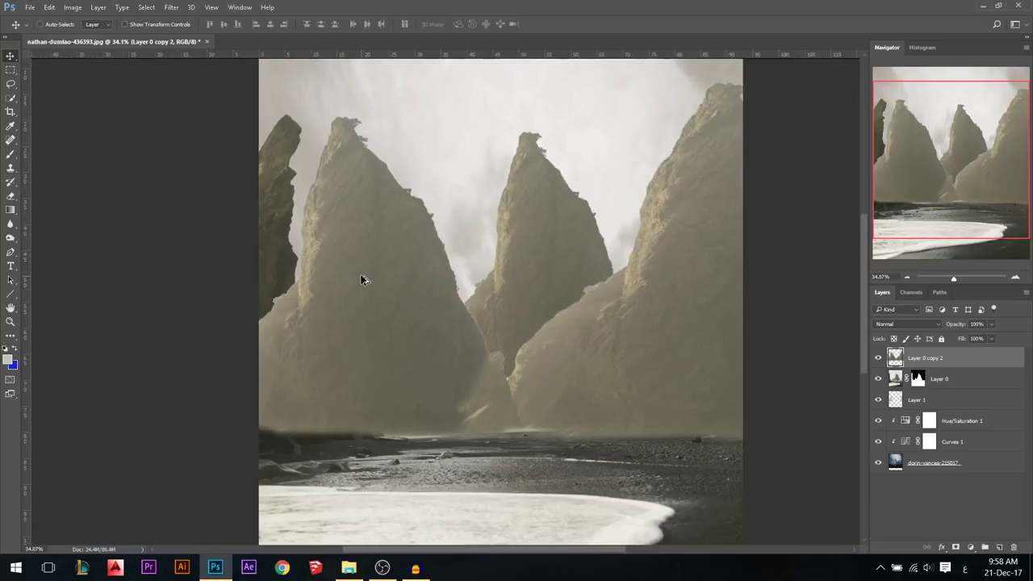
pyautogui.scroll(-1, 362, 279)
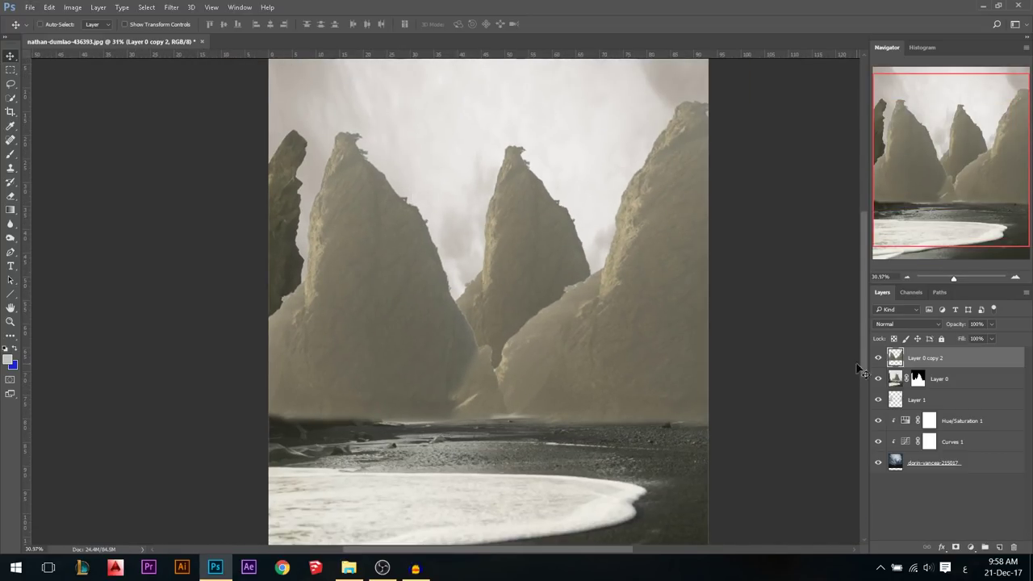
pyautogui.keyDown('ctrl'); pyautogui.click(896, 403); pyautogui.keyUp('ctrl')
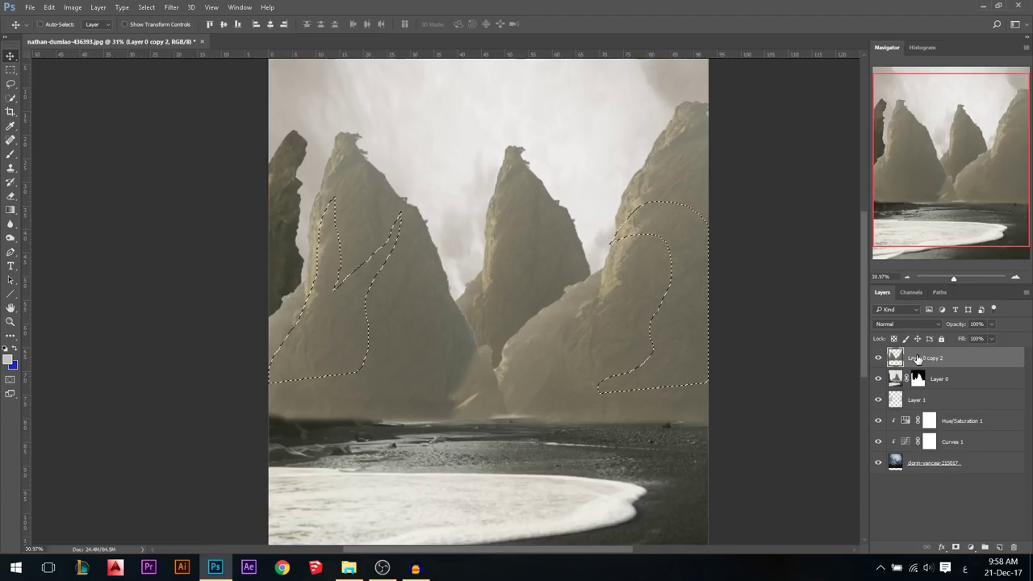
pyautogui.click(961, 549)
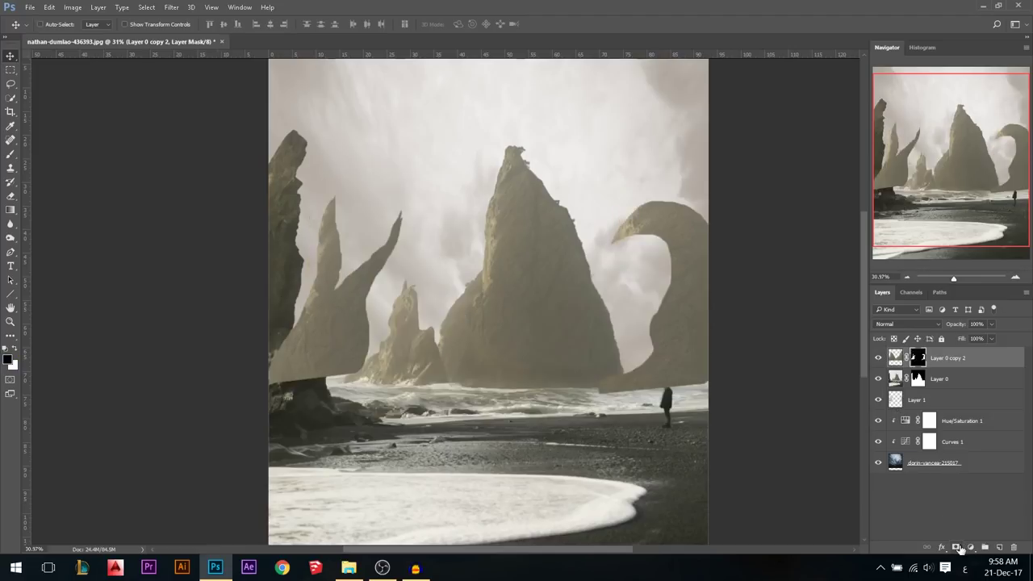
pyautogui.moveTo(948, 365); pyautogui.dragTo(946, 392)
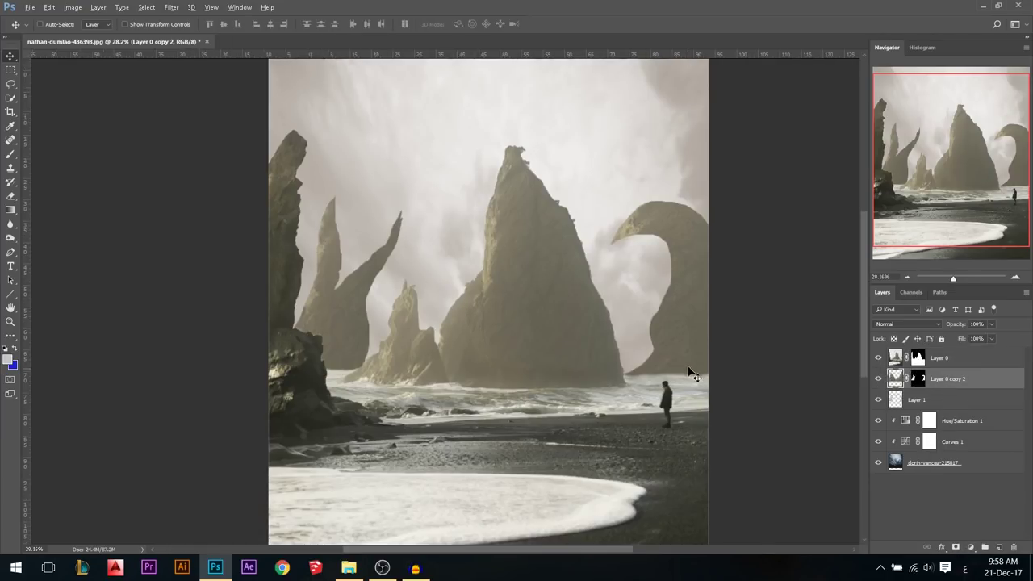
# Step: Examine how the rock-textured silhouettes blend with the sky and the original rocks
pyautogui.hscroll(-2, 452, 323)
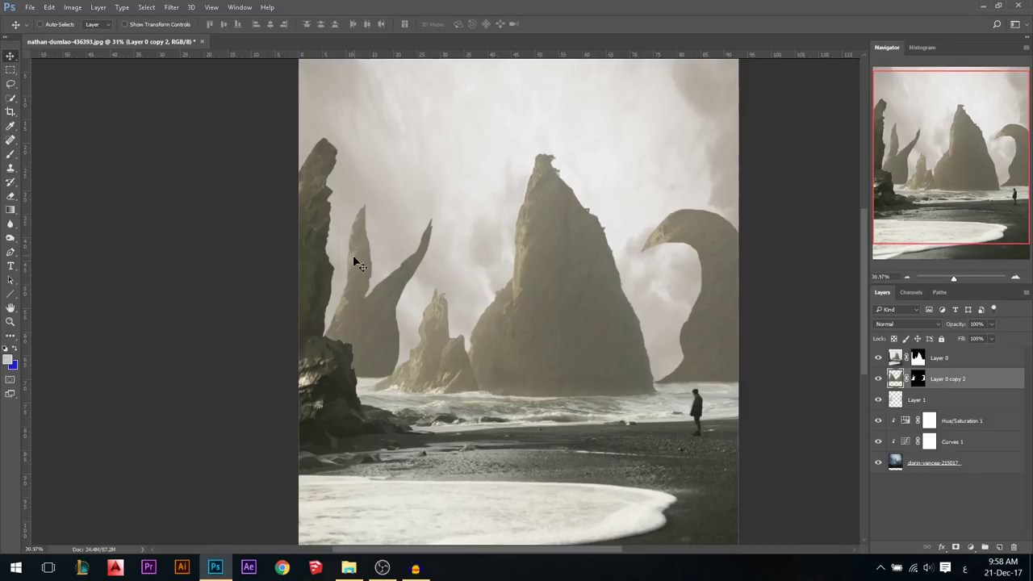
pyautogui.scroll(-1, 348, 323)
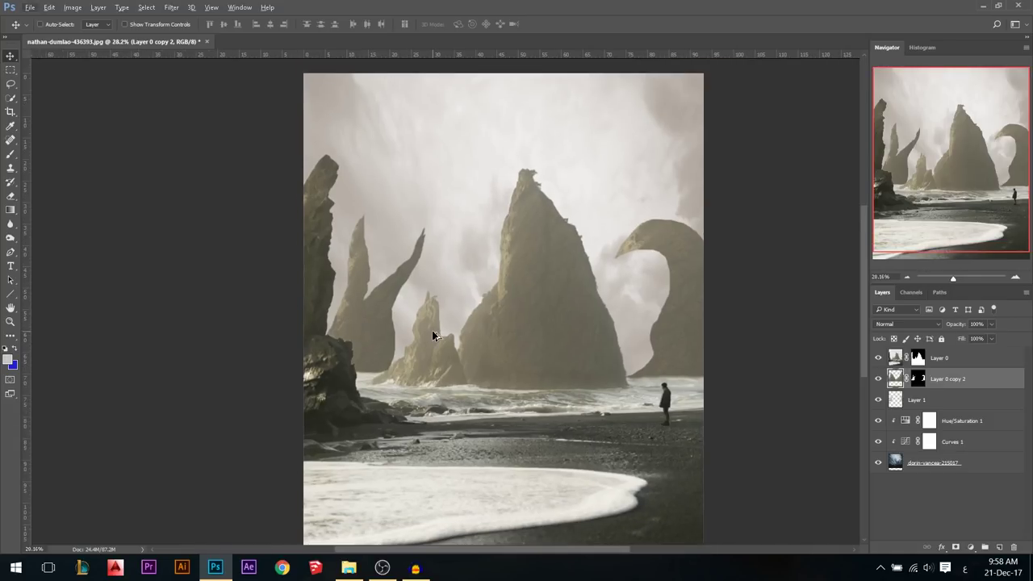
pyautogui.scroll(1, 432, 330)
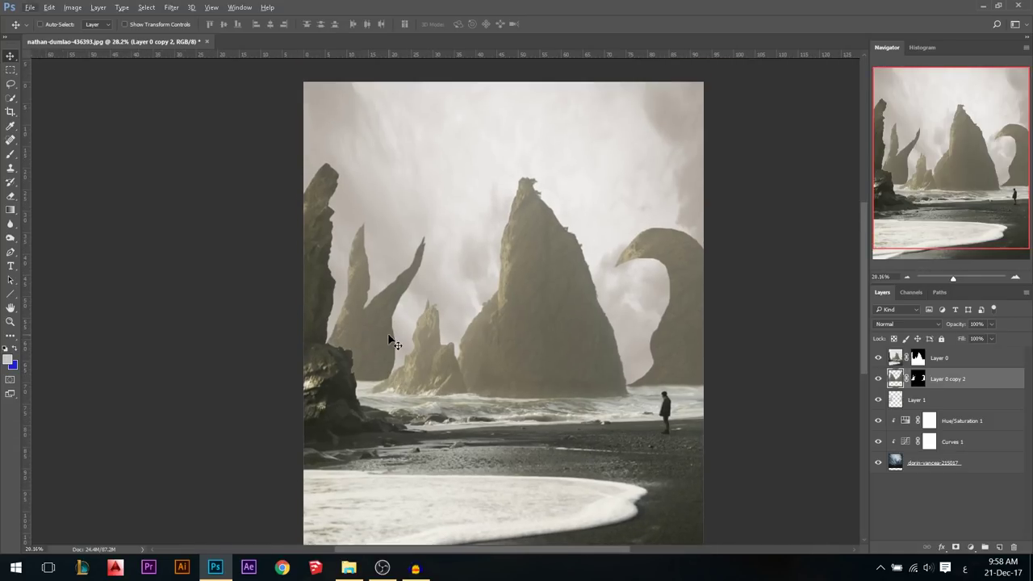
pyautogui.scroll(6, 396, 323)
pyautogui.scroll(-3, 384, 229)
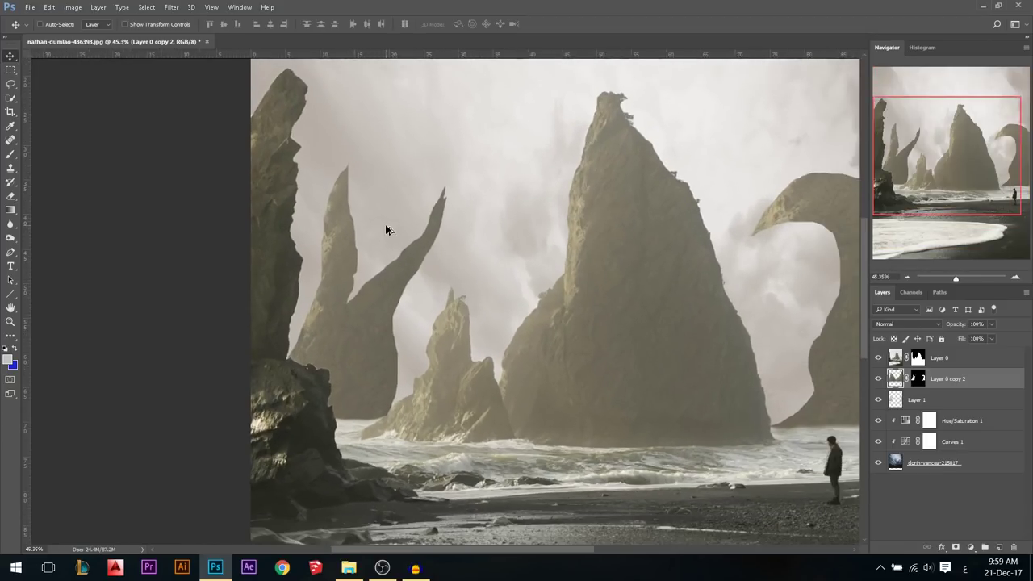
pyautogui.scroll(-2, 384, 234)
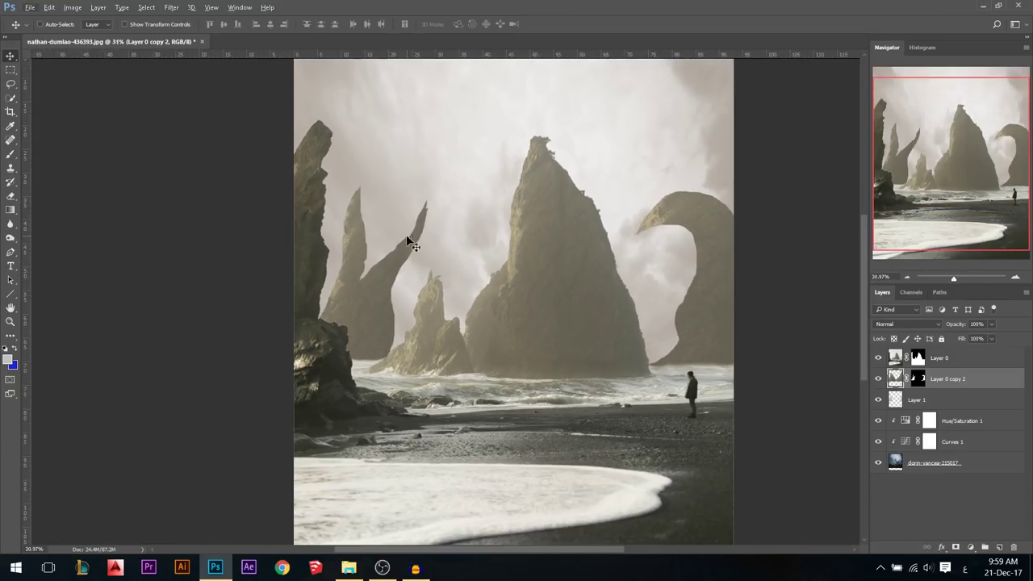
pyautogui.scroll(-1, 563, 268)
pyautogui.scroll(1, 675, 309)
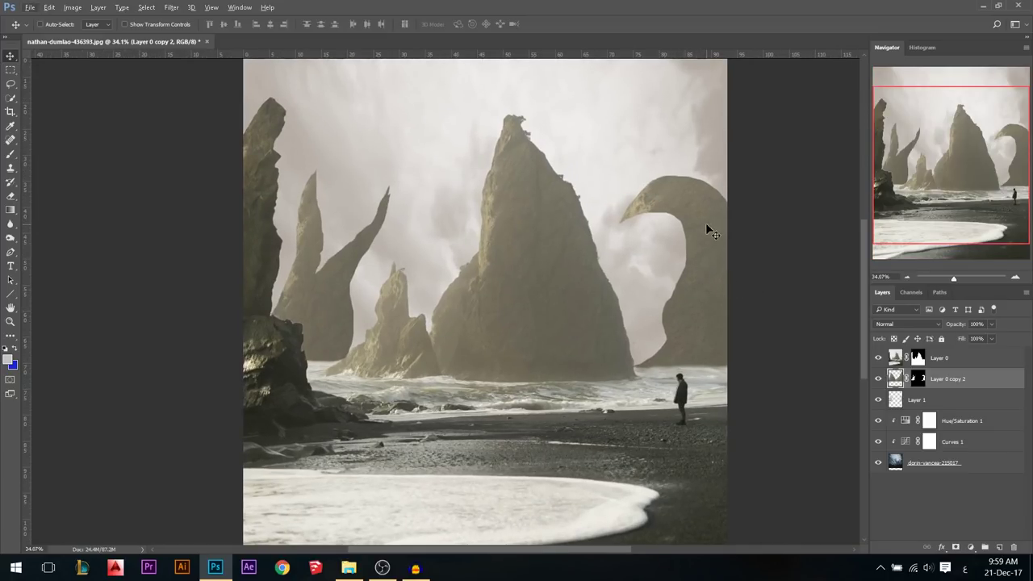
pyautogui.scroll(-1, 667, 283)
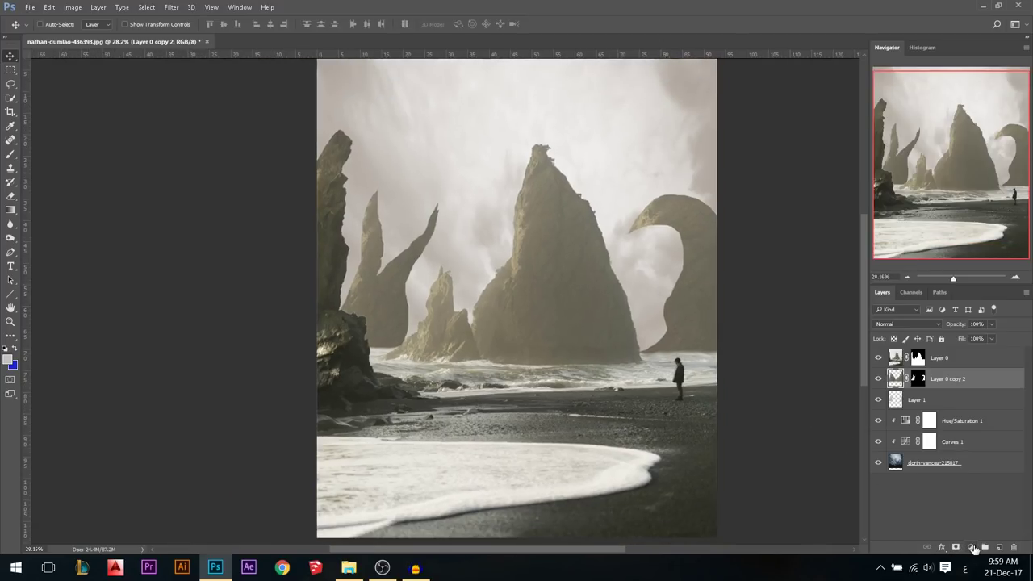
# Step: Add a Curves adjustment clipped to the textured silhouettes and raise its black point's output to fade them into haze
pyautogui.click(971, 547)
pyautogui.click(942, 364)
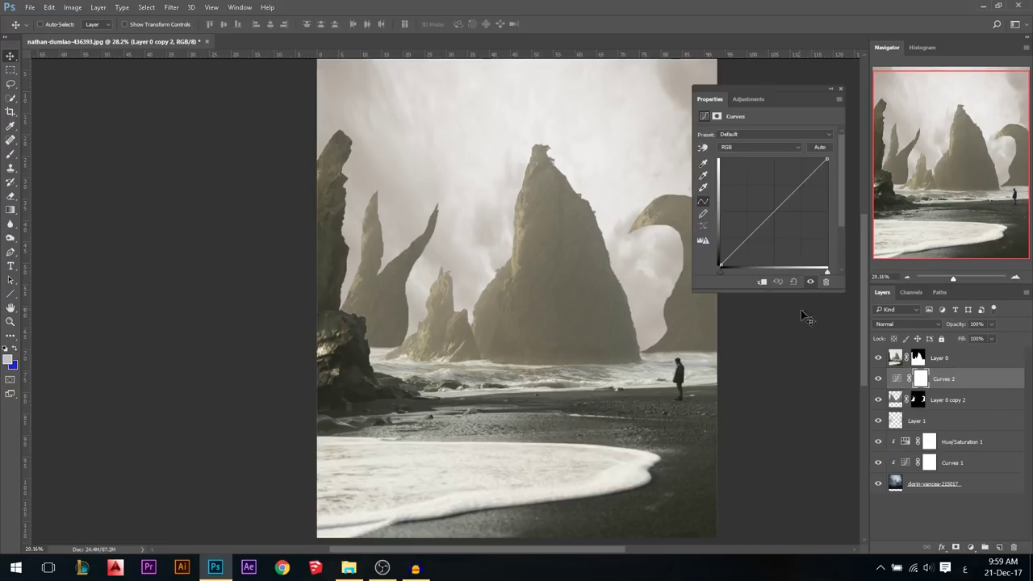
pyautogui.click(763, 282)
pyautogui.moveTo(719, 267); pyautogui.dragTo(707, 238)
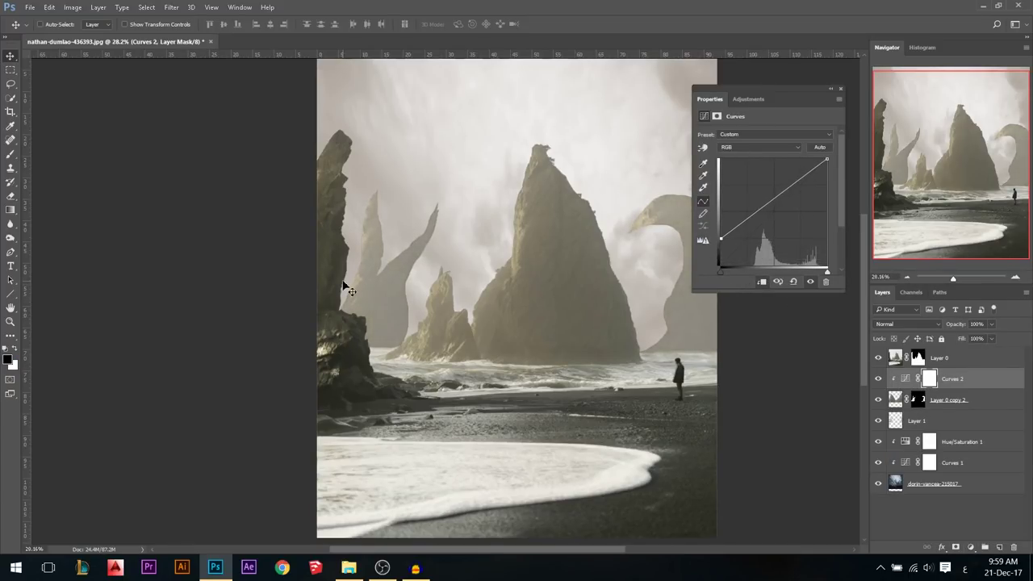
pyautogui.click(839, 89)
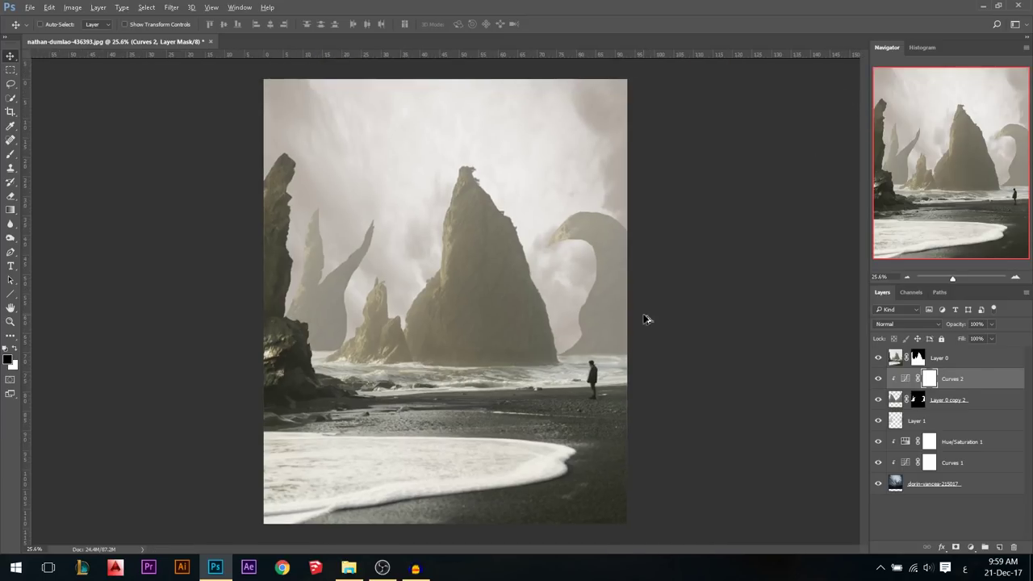
# Step: Add a clipped Hue/Saturation adjustment above Curves 2 and raise the silhouettes' saturation to about +30
pyautogui.scroll(4, 582, 313)
pyautogui.scroll(-2, 406, 315)
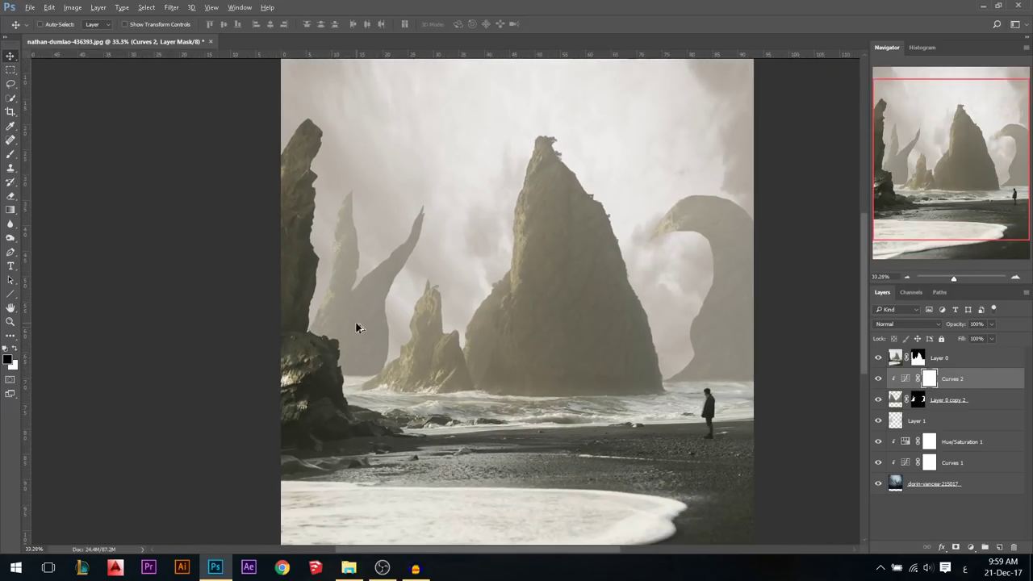
pyautogui.scroll(3, 348, 309)
pyautogui.scroll(-2, 369, 299)
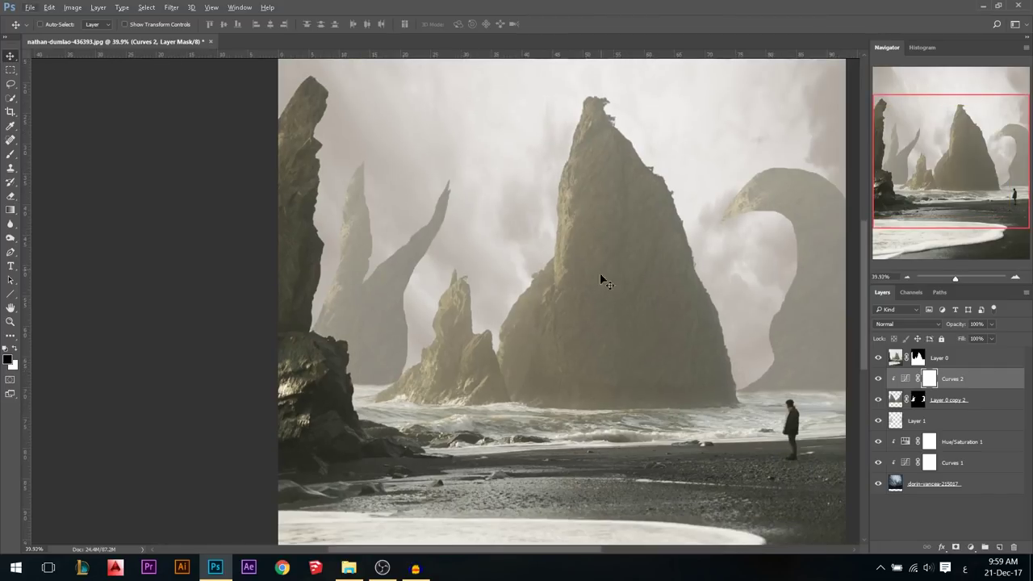
pyautogui.click(971, 546)
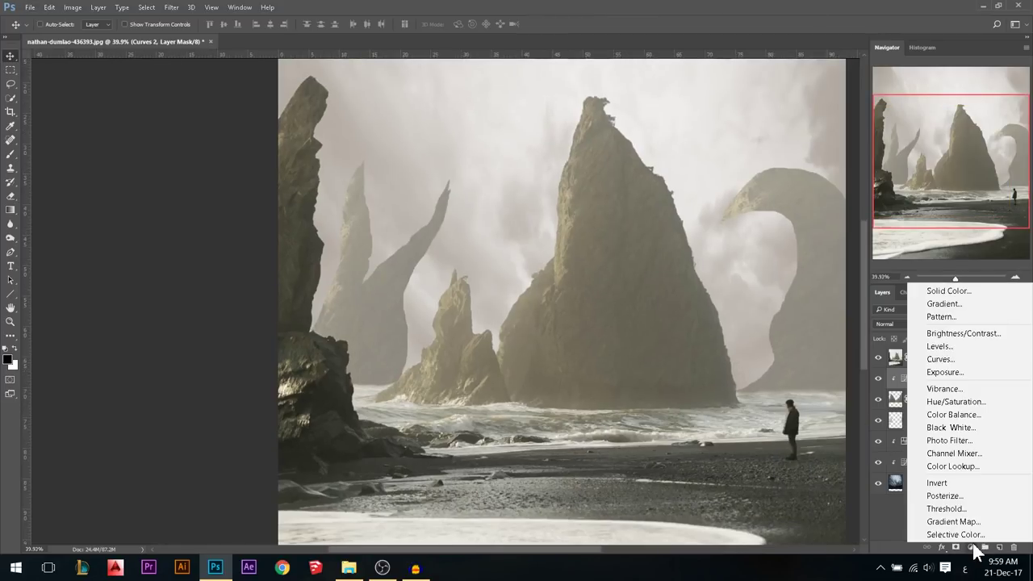
pyautogui.click(955, 402)
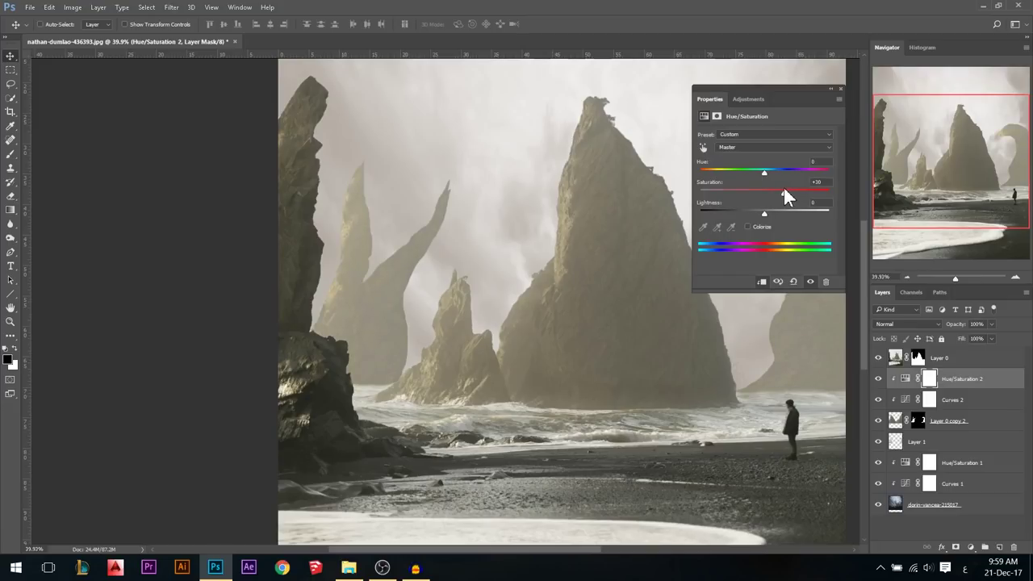
pyautogui.click(840, 88)
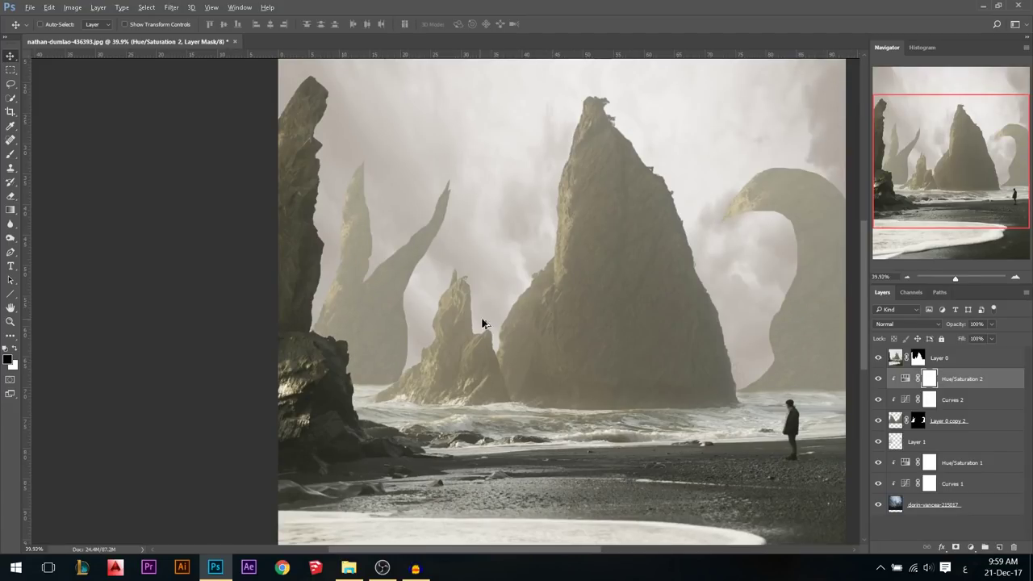
# Step: Add an empty layer above Hue/Saturation 2 and clip it to the textured silhouettes
pyautogui.scroll(-2, 449, 292)
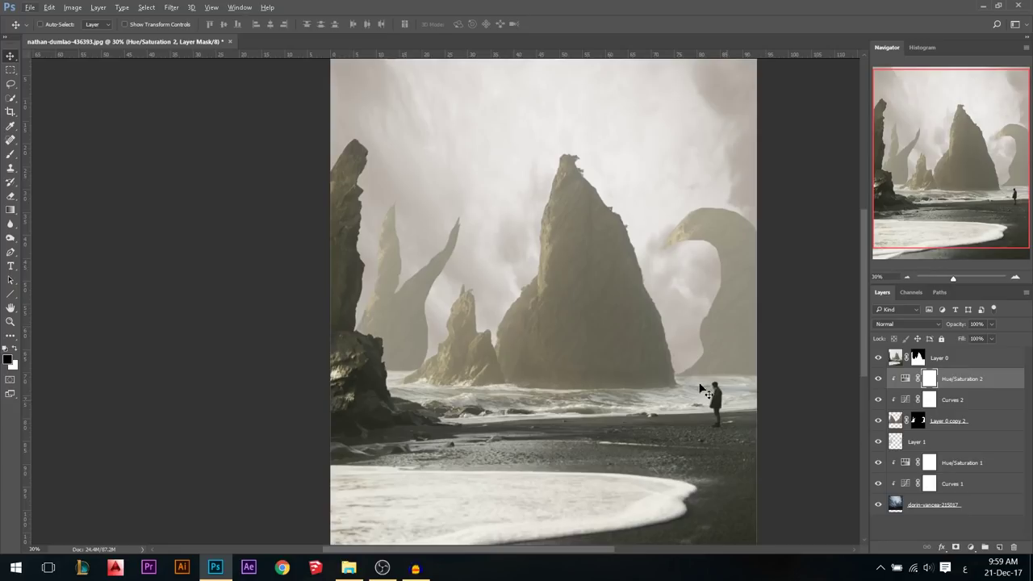
pyautogui.scroll(-1, 678, 375)
pyautogui.scroll(1, 433, 321)
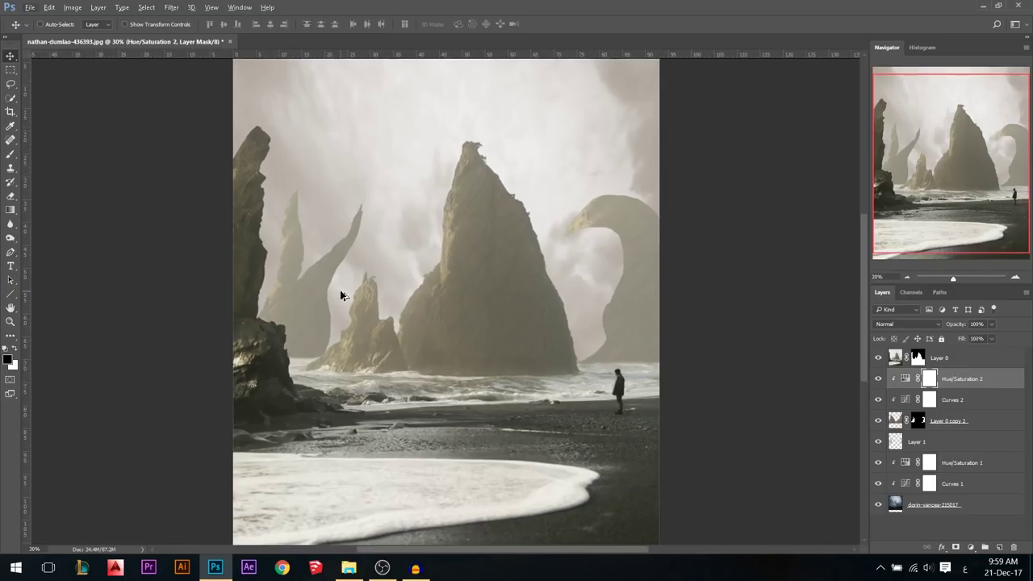
pyautogui.scroll(1, 340, 295)
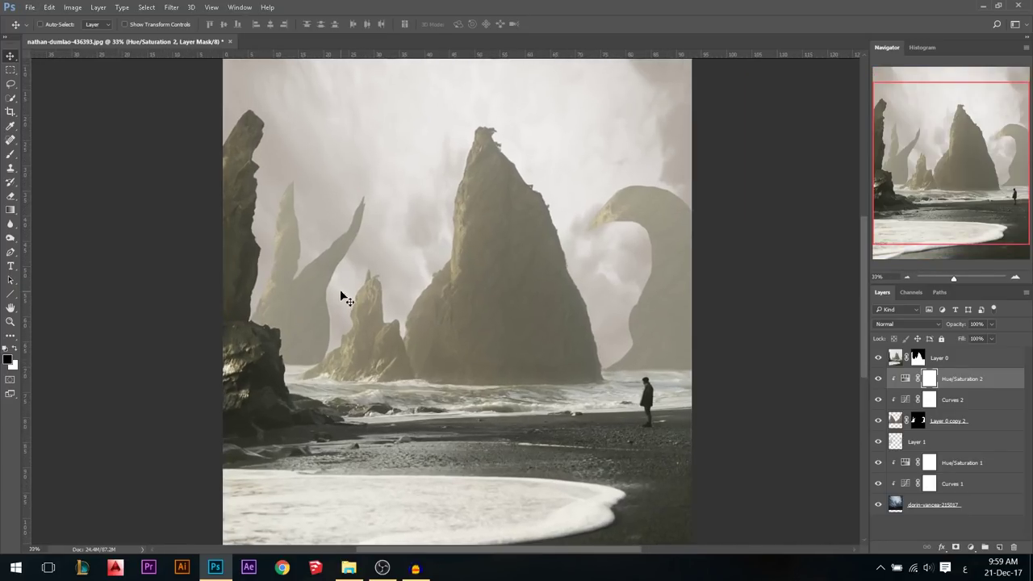
pyautogui.scroll(2, 290, 275)
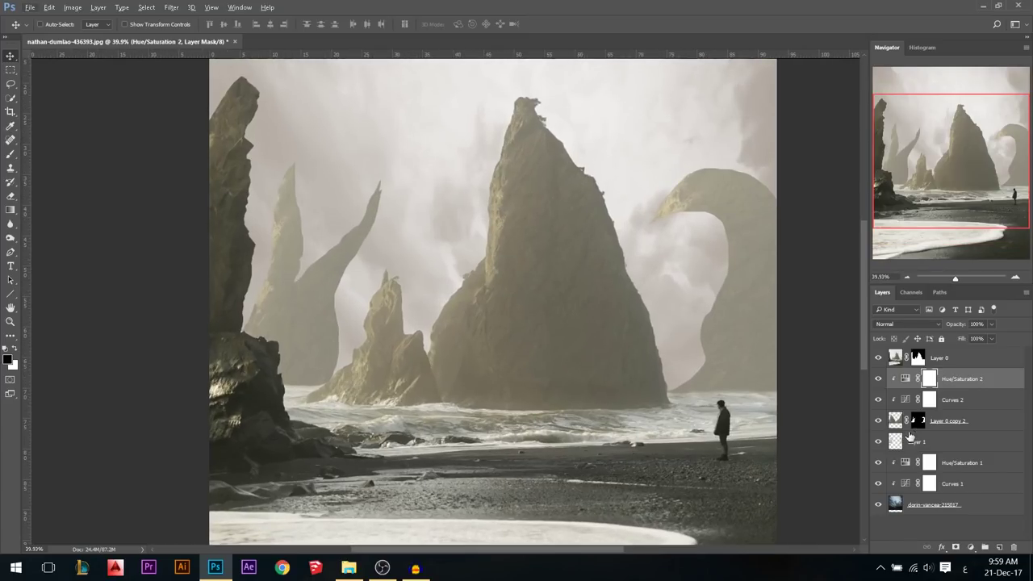
pyautogui.click(1000, 548)
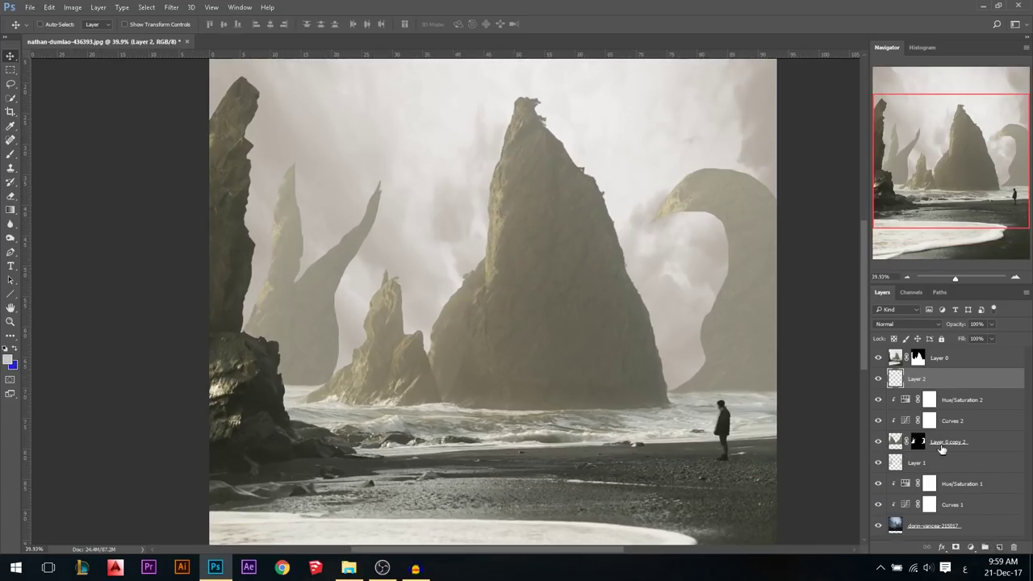
pyautogui.moveTo(942, 399); pyautogui.dragTo(941, 385)
pyautogui.keyDown('alt'); pyautogui.click(942, 385); pyautogui.keyUp('alt')
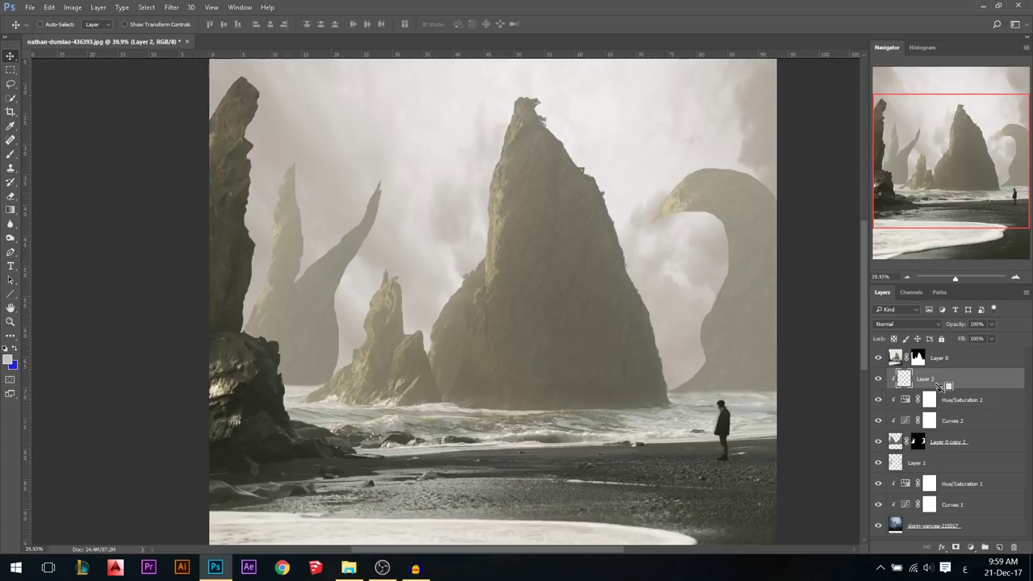
# Step: Choose a vivid orange foreground colour for the Brush and try a stroke over the forked silhouette
pyautogui.click(10, 153)
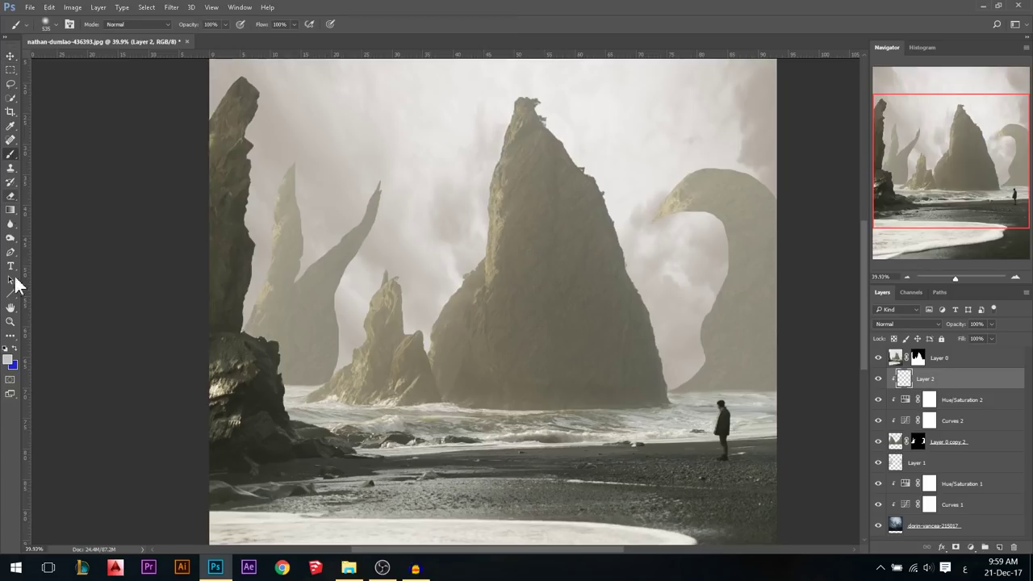
pyautogui.click(8, 360)
pyautogui.click(795, 130)
pyautogui.click(886, 126)
pyautogui.moveTo(308, 195); pyautogui.dragTo(267, 201)
pyautogui.hotkey('ctrl', 'z')
# Step: Change the Brush's foreground colour to a warm golden yellow
pyautogui.click(7, 359)
pyautogui.moveTo(781, 139); pyautogui.dragTo(778, 129)
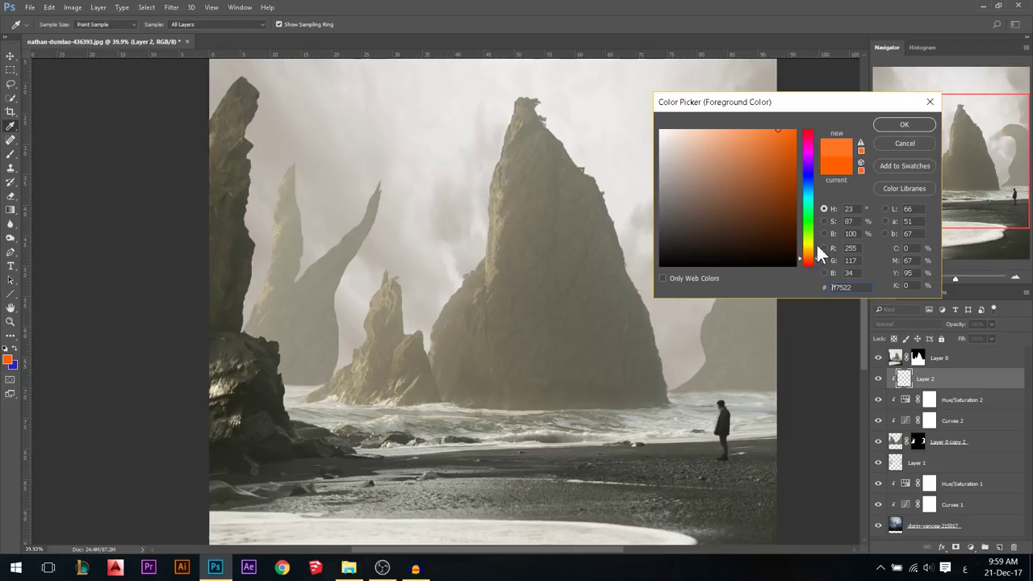
pyautogui.click(809, 246)
pyautogui.click(784, 129)
pyautogui.click(903, 124)
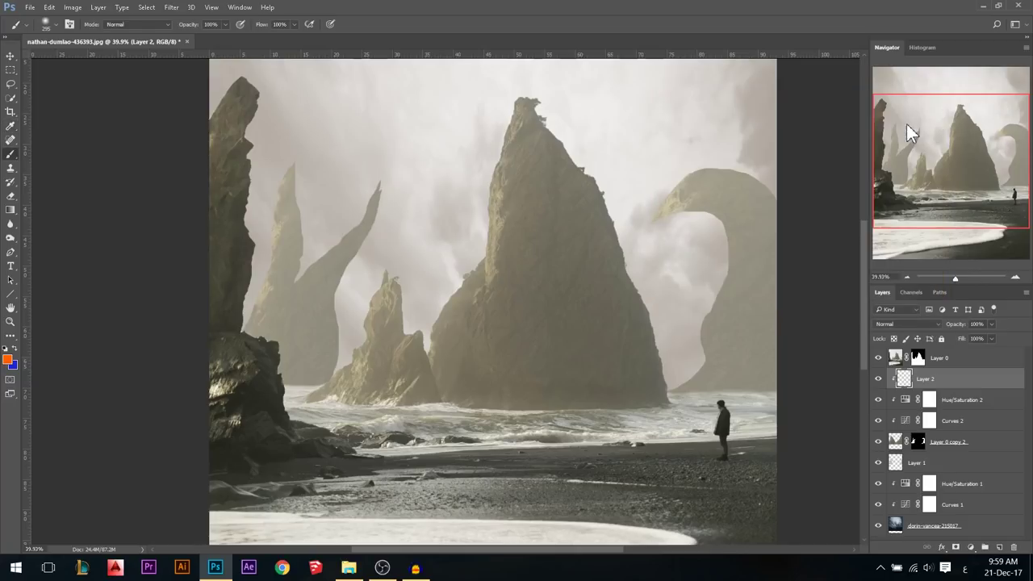
# Step: Paint golden rim light along the left edges of both prongs of the forked silhouette on Layer 2
pyautogui.moveTo(294, 169); pyautogui.dragTo(270, 283)
pyautogui.hotkey('ctrl', 'z')
pyautogui.moveTo(263, 145); pyautogui.dragTo(275, 153)
pyautogui.moveTo(217, 242)
pyautogui.mouseDown()
pyautogui.moveTo(217, 289)
pyautogui.moveTo(198, 319)
pyautogui.mouseUp()
pyautogui.moveTo(303, 249)
pyautogui.mouseDown()
pyautogui.moveTo(313, 228)
pyautogui.moveTo(299, 230)
pyautogui.moveTo(296, 272)
pyautogui.moveTo(359, 209)
pyautogui.moveTo(369, 175)
pyautogui.moveTo(377, 188)
pyautogui.moveTo(293, 267)
pyautogui.mouseUp()
pyautogui.press('e')
pyautogui.press('b')
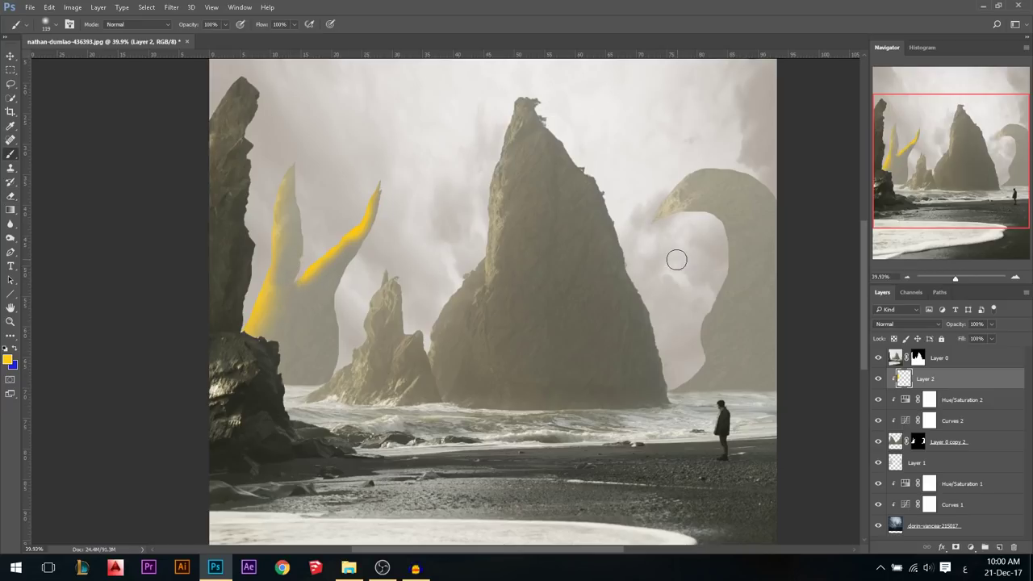
# Step: Paint the hooked silhouette's inner edge yellow, then widen the glow down its base with a large soft brush at 83% opacity
pyautogui.moveTo(676, 257)
pyautogui.mouseDown()
pyautogui.moveTo(691, 258)
pyautogui.moveTo(671, 224)
pyautogui.moveTo(688, 239)
pyautogui.moveTo(674, 272)
pyautogui.mouseUp()
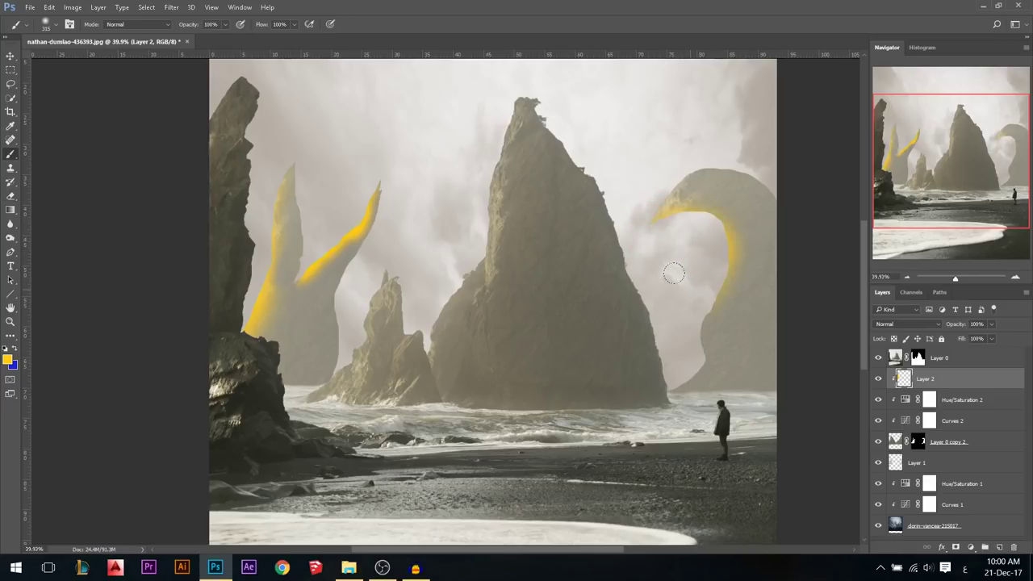
pyautogui.moveTo(664, 315)
pyautogui.mouseDown()
pyautogui.moveTo(658, 341)
pyautogui.moveTo(634, 359)
pyautogui.moveTo(675, 351)
pyautogui.mouseUp()
pyautogui.moveTo(193, 24); pyautogui.dragTo(181, 28)
pyautogui.moveTo(535, 316); pyautogui.dragTo(556, 326)
pyautogui.moveTo(693, 361)
pyautogui.mouseDown()
pyautogui.moveTo(718, 311)
pyautogui.moveTo(718, 212)
pyautogui.mouseUp()
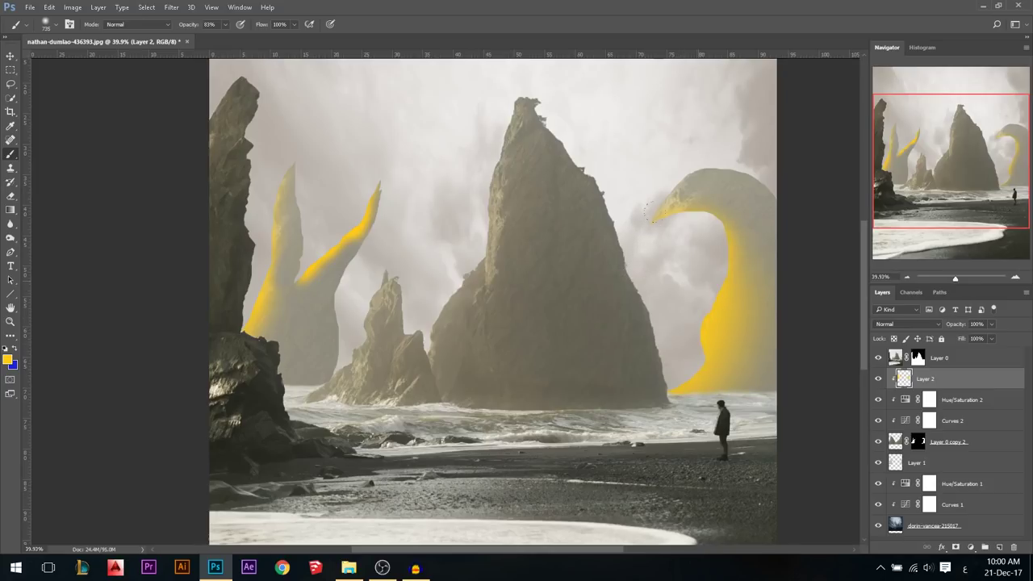
# Step: Spread a softer yellow glow over the forked silhouette's left prong and base with the large soft brush
pyautogui.moveTo(198, 194)
pyautogui.mouseDown()
pyautogui.moveTo(219, 212)
pyautogui.moveTo(197, 133)
pyautogui.mouseUp()
pyautogui.moveTo(252, 180); pyautogui.dragTo(218, 187)
pyautogui.moveTo(347, 218); pyautogui.dragTo(356, 321)
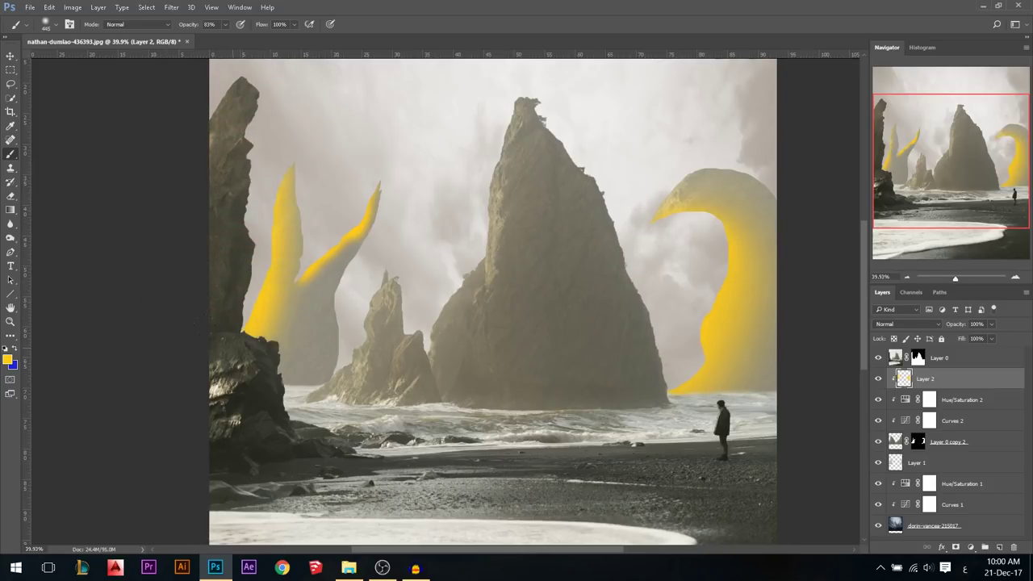
# Step: Set Layer 2's blend mode to Soft Light and lower its opacity to about 13%
pyautogui.click(907, 324)
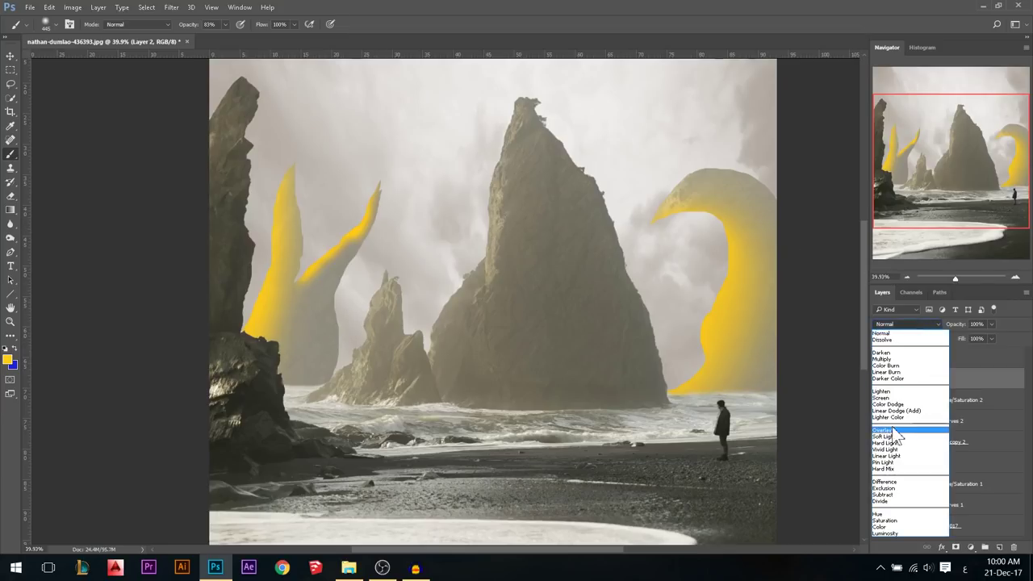
pyautogui.click(894, 431)
pyautogui.click(10, 56)
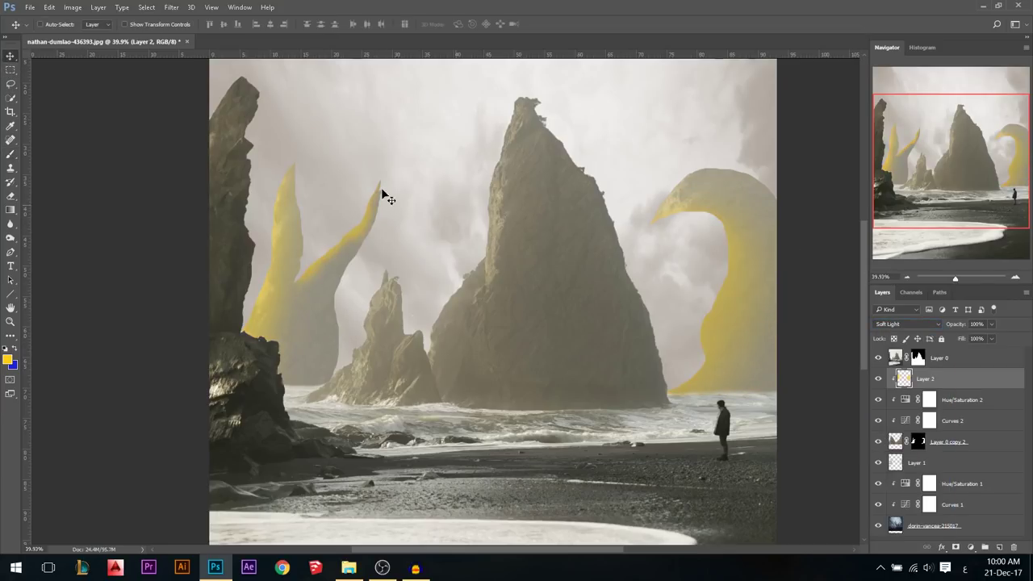
pyautogui.moveTo(957, 324); pyautogui.dragTo(958, 323)
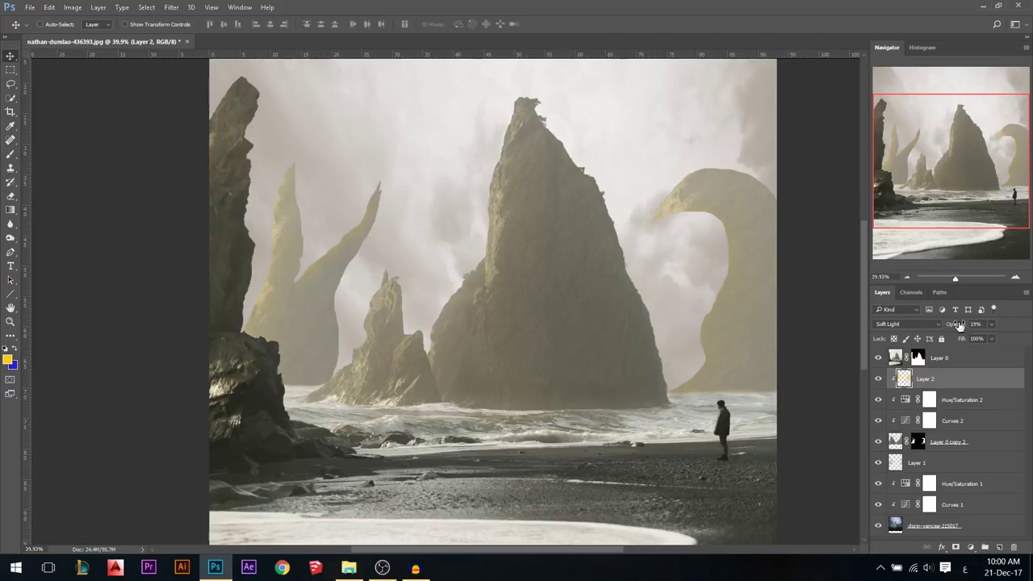
pyautogui.click(879, 381)
pyautogui.scroll(-1, 758, 398)
pyautogui.scroll(1, 392, 333)
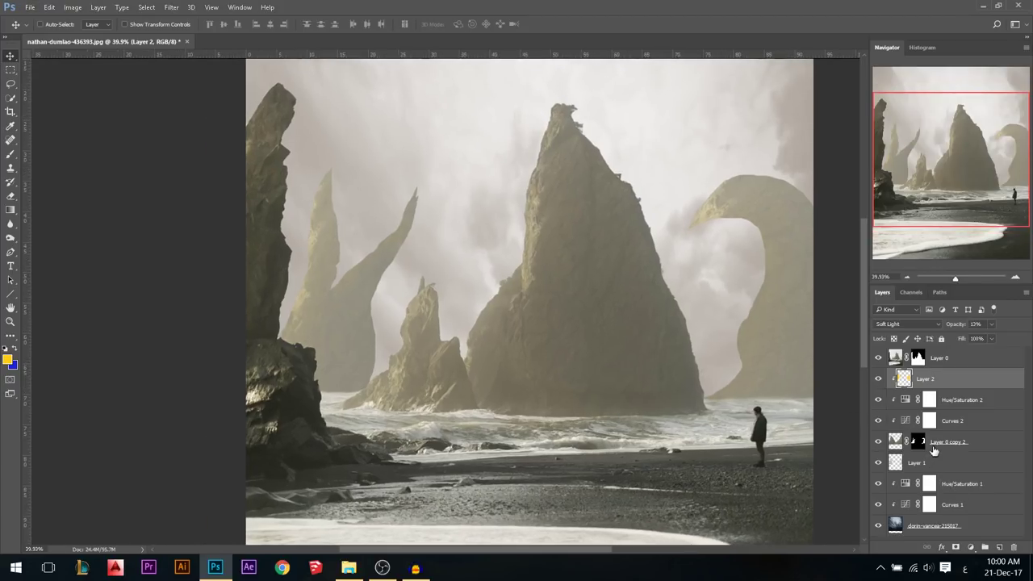
# Step: Duplicate Layer 0 copy 2, keeping the original hidden beneath the copy as a backup
pyautogui.click(933, 444)
pyautogui.moveTo(546, 438); pyautogui.dragTo(547, 439)
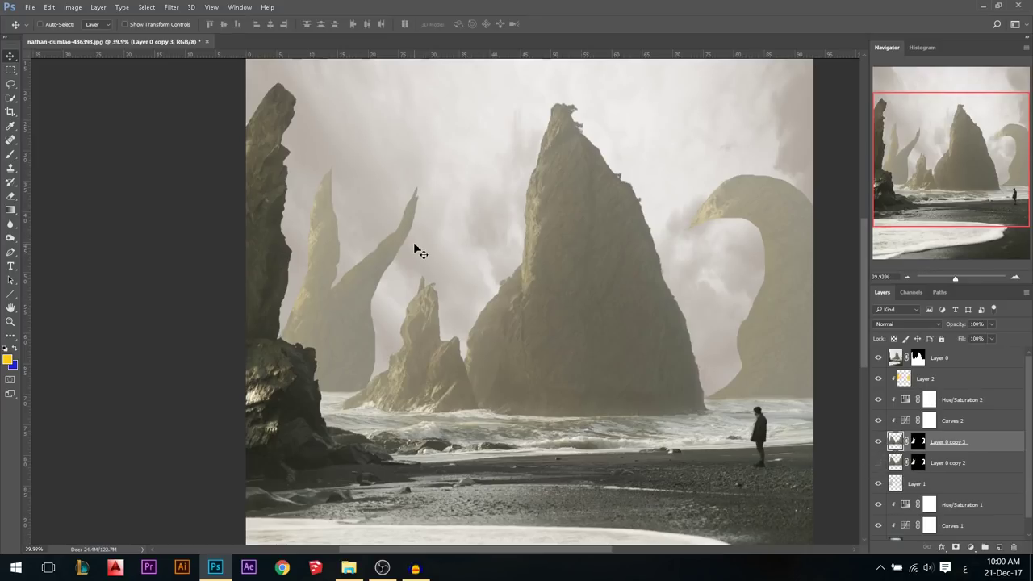
pyautogui.scroll(1, 399, 253)
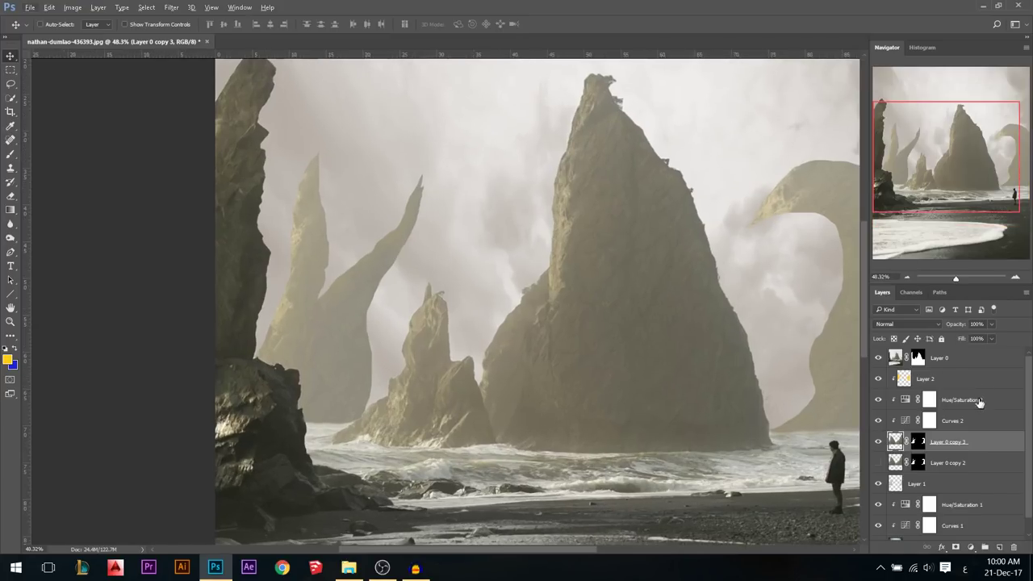
# Step: Burn the shaded right edges of the forked silhouette on the duplicate, using Midtones at 9% exposure
pyautogui.click(11, 238)
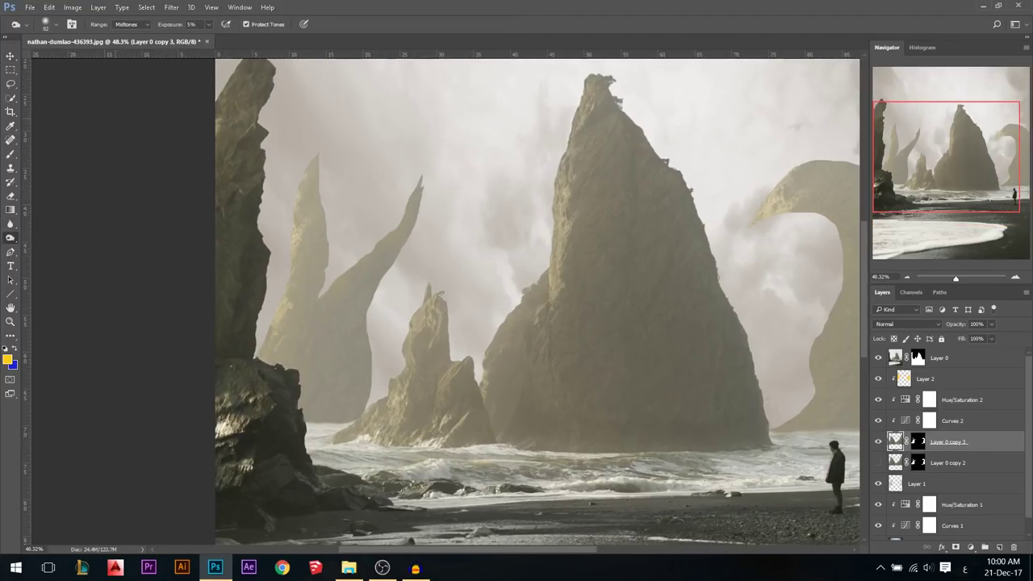
pyautogui.scroll(2, 298, 234)
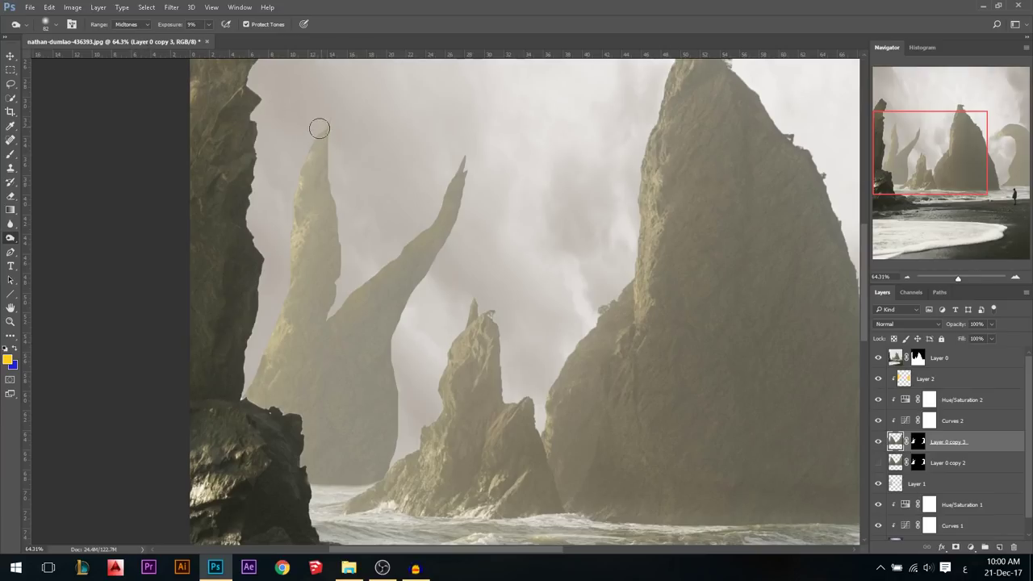
pyautogui.moveTo(378, 457); pyautogui.dragTo(399, 454)
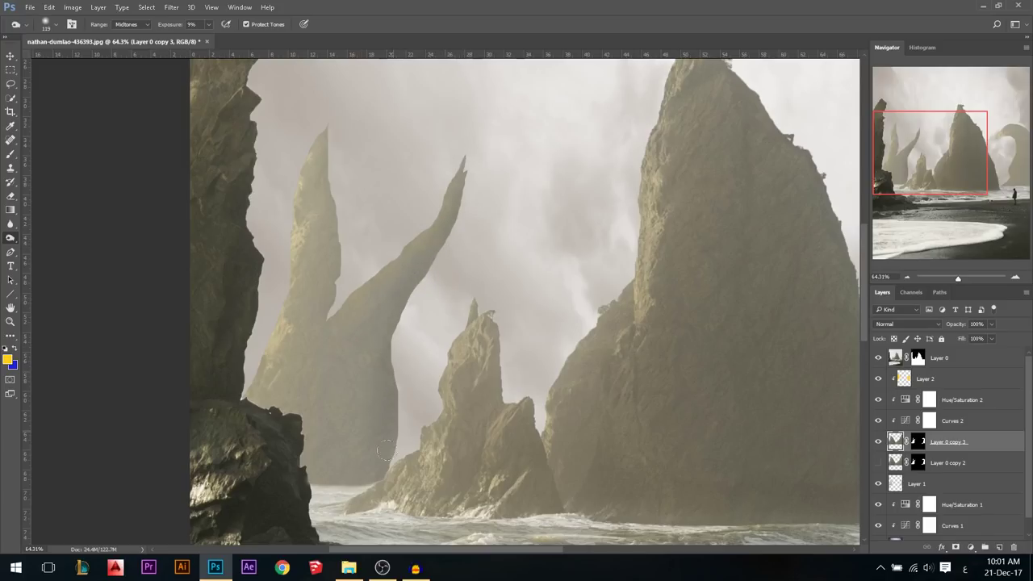
pyautogui.scroll(-3, 431, 356)
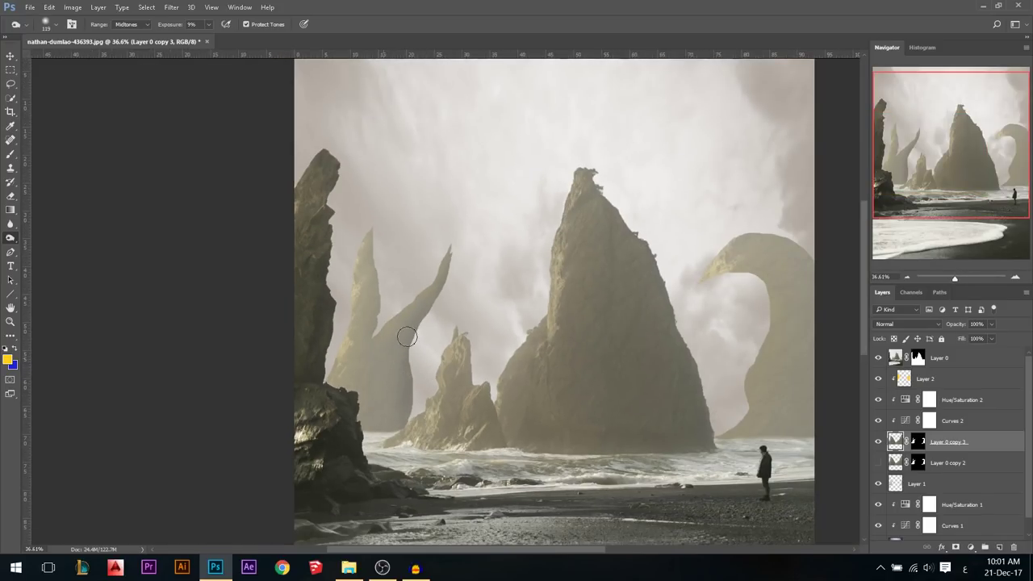
# Step: Burn a crease between the forked silhouette's left prong and its base with a brush of about 41 px
pyautogui.scroll(2, 367, 330)
pyautogui.keyDown('alt'); pyautogui.rightClick(368, 350); pyautogui.keyUp('alt')
pyautogui.keyDown('alt'); pyautogui.rightClick(367, 337); pyautogui.keyUp('alt')
pyautogui.scroll(2, 376, 337)
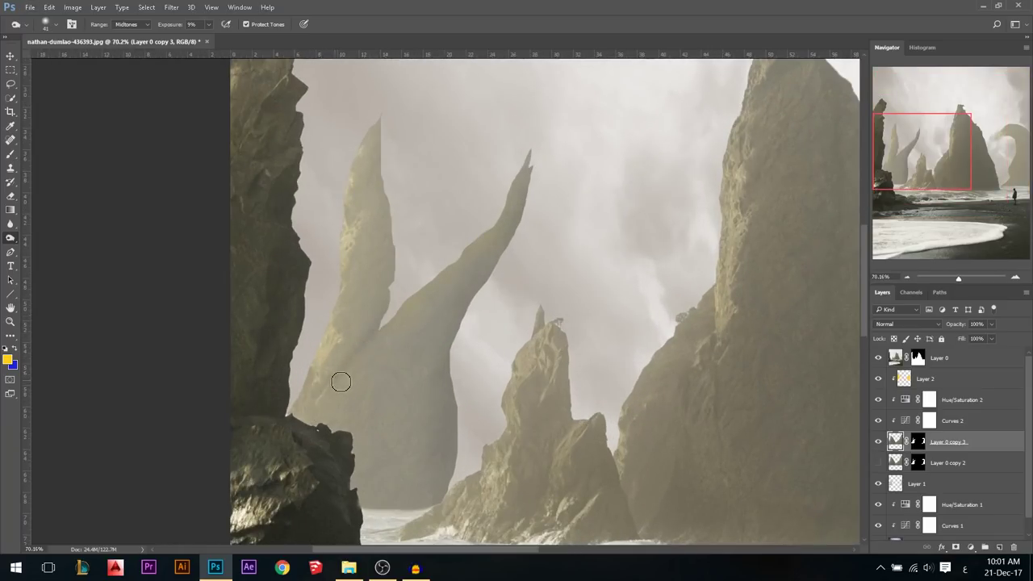
pyautogui.scroll(-2, 313, 415)
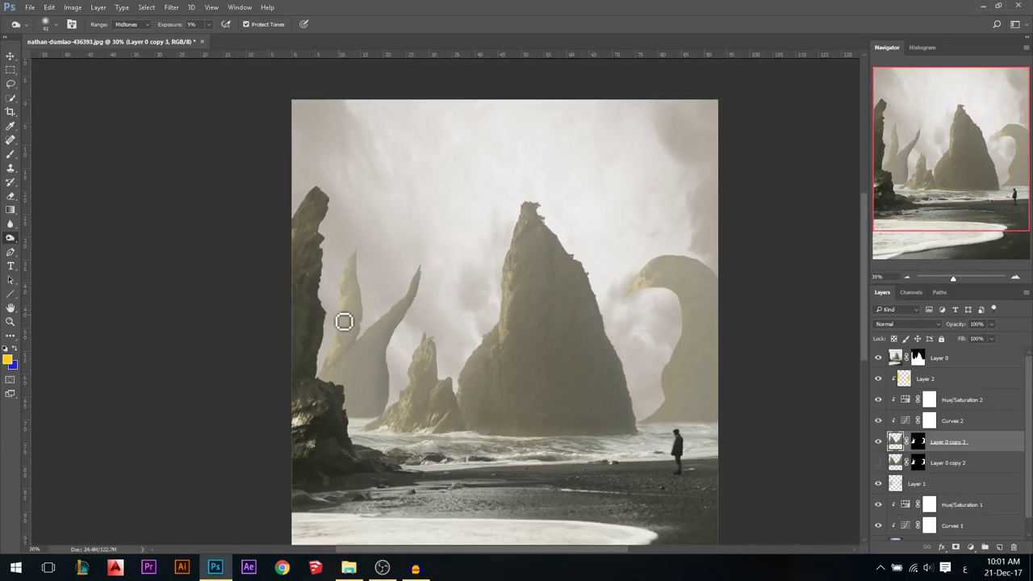
# Step: Burn diagonal grooves across the forked silhouette's left prong with a fine brush, then shade it with one of about 146 px
pyautogui.scroll(3, 371, 323)
pyautogui.keyDown('alt'); pyautogui.rightClick(380, 344); pyautogui.keyUp('alt')
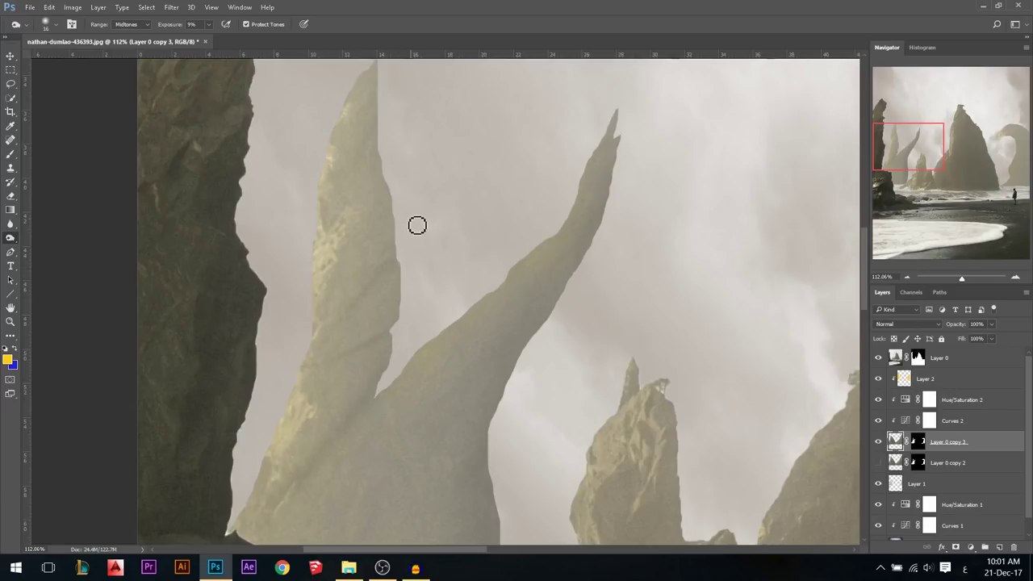
pyautogui.moveTo(359, 169); pyautogui.dragTo(412, 148)
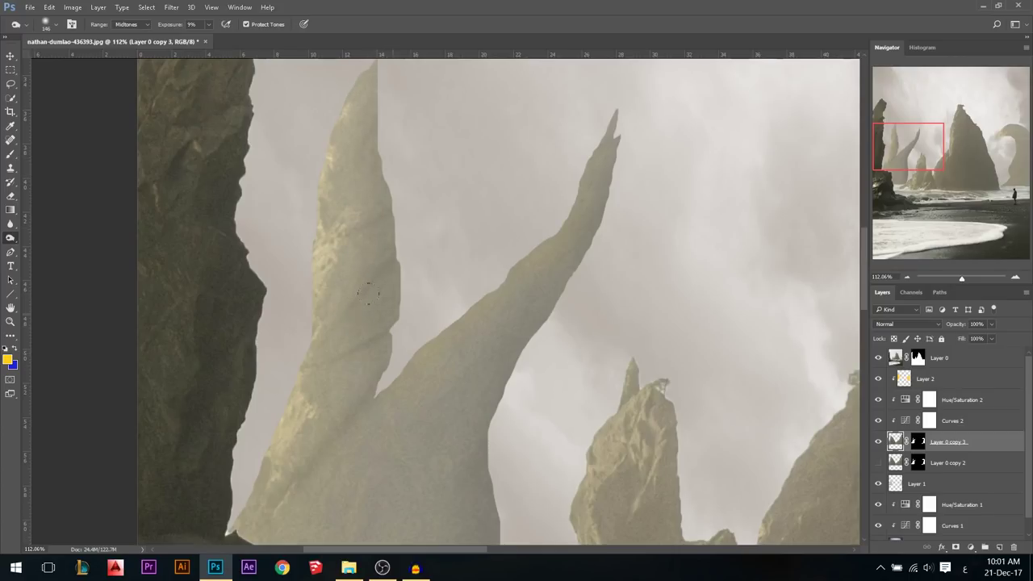
pyautogui.hotkey('ctrl', '0')
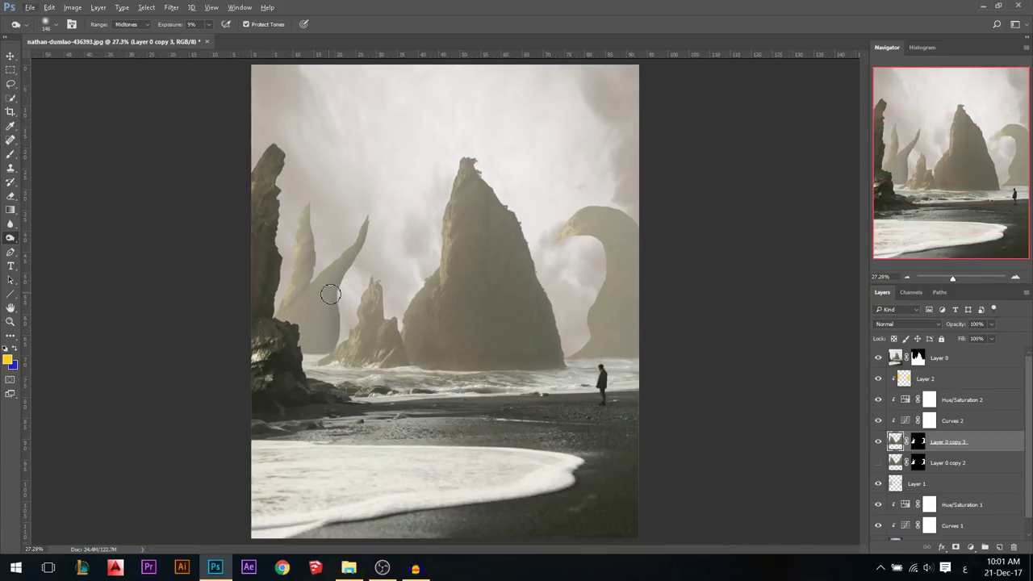
# Step: Deepen the shading on the forked silhouette and the hooked silhouette's outer curve with a soft Burn brush of about 245 px
pyautogui.moveTo(331, 293); pyautogui.dragTo(353, 293)
pyautogui.scroll(2, 654, 281)
pyautogui.moveTo(577, 208)
pyautogui.mouseDown()
pyautogui.moveTo(591, 211)
pyautogui.moveTo(576, 204)
pyautogui.mouseUp()
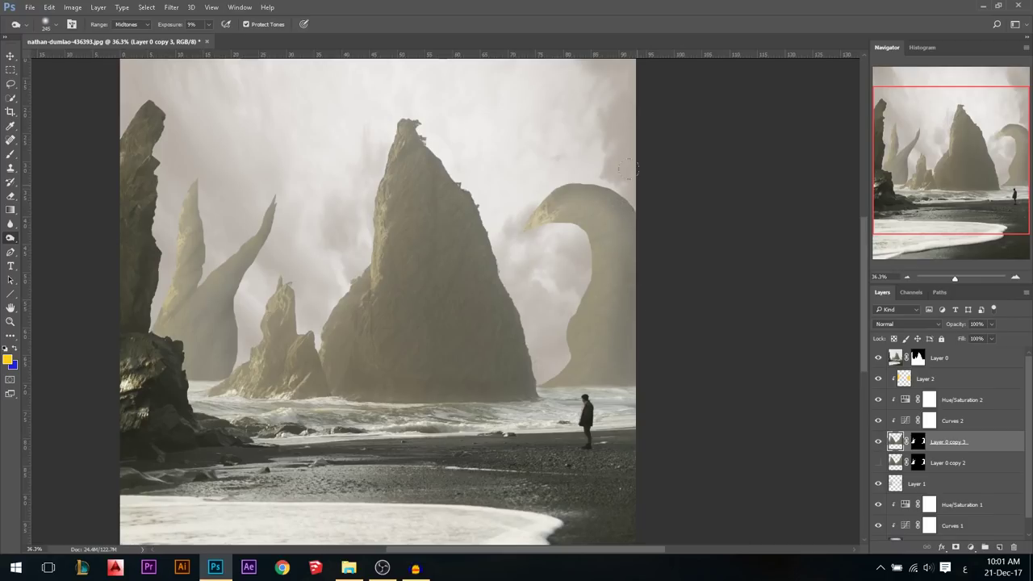
pyautogui.scroll(-3, 688, 321)
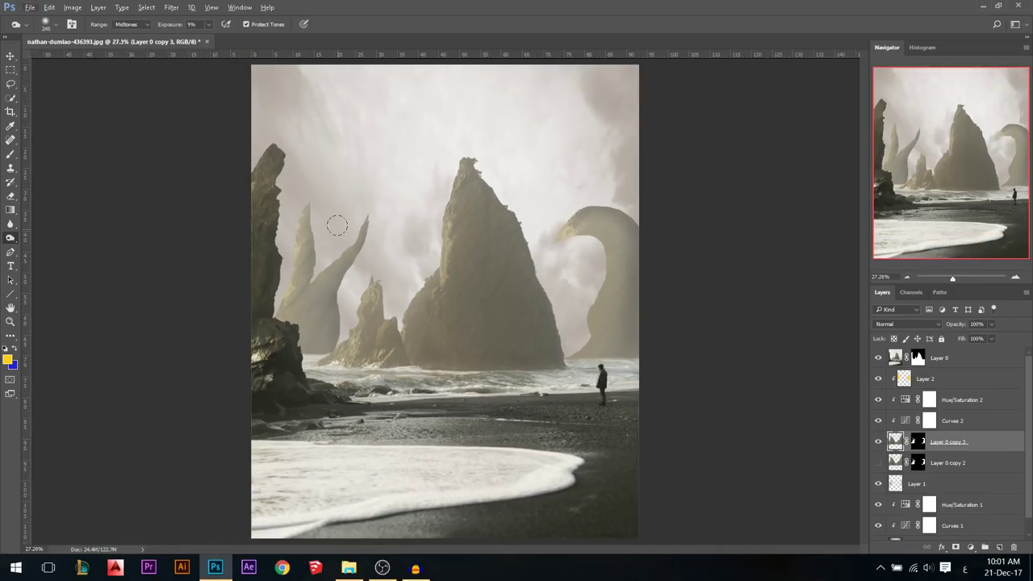
pyautogui.scroll(-1, 454, 268)
pyautogui.scroll(4, 454, 269)
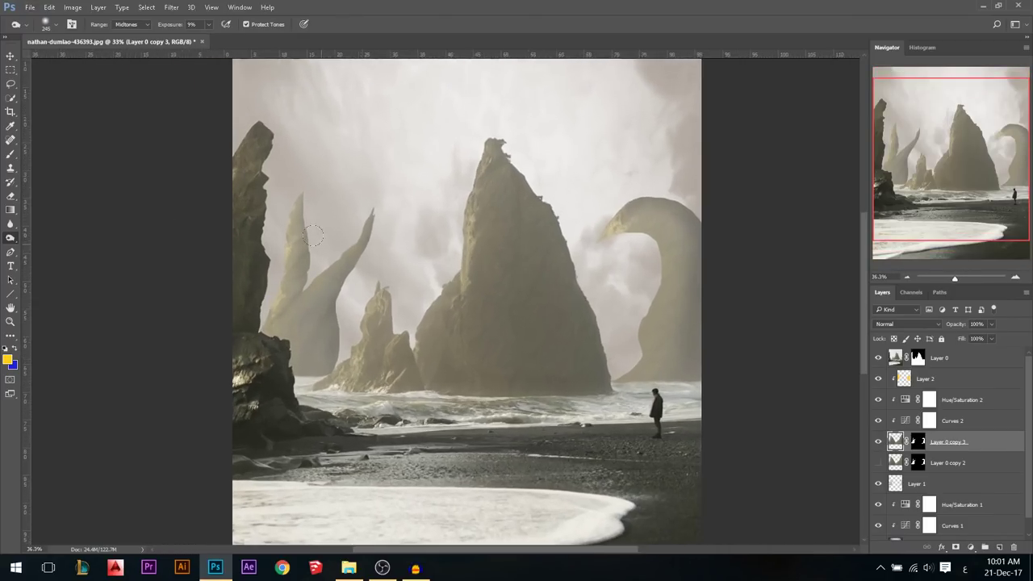
pyautogui.scroll(2, 373, 292)
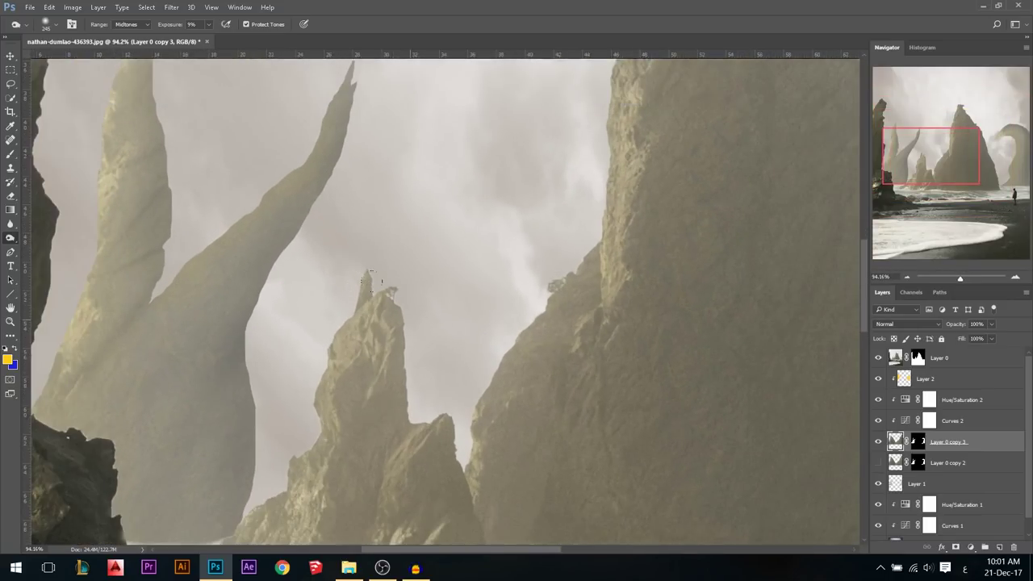
# Step: Try burning thin lines across the forked silhouette with a 3 px brush at 77% exposure
pyautogui.keyDown('alt'); pyautogui.moveTo(758, 297); pyautogui.dragTo(660, 296); pyautogui.keyUp('alt')
pyautogui.scroll(-2, 431, 293)
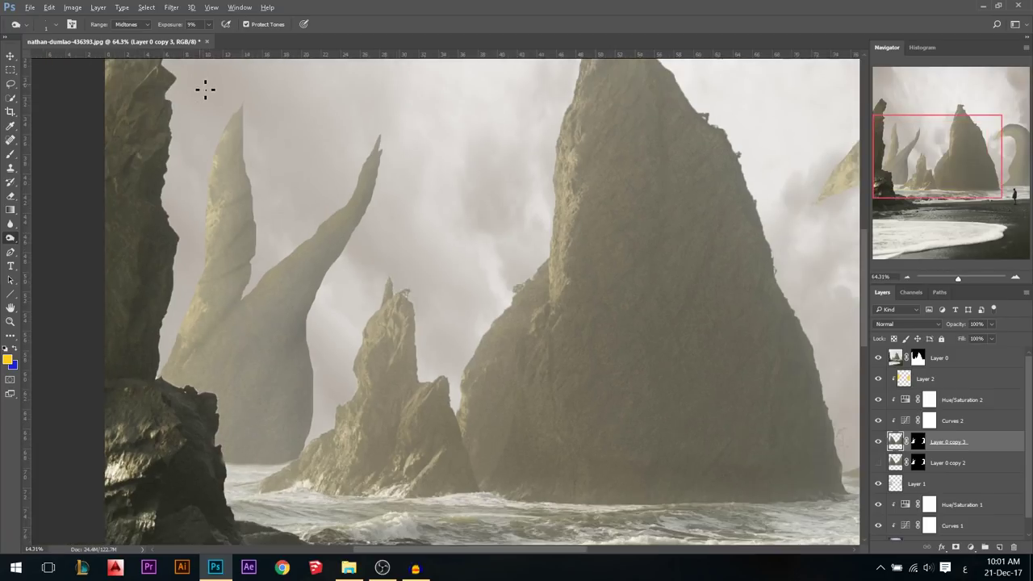
pyautogui.moveTo(166, 24); pyautogui.dragTo(185, 24)
pyautogui.keyDown('alt'); pyautogui.moveTo(256, 273); pyautogui.dragTo(259, 271); pyautogui.keyUp('alt')
pyautogui.rightClick(298, 266)
pyautogui.moveTo(420, 278); pyautogui.dragTo(367, 282)
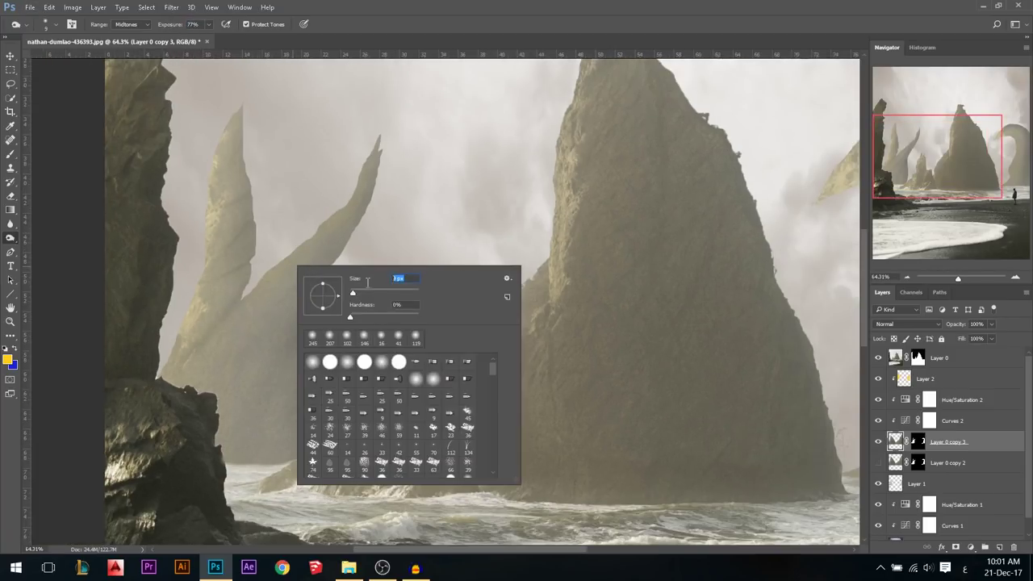
pyautogui.write('3')
pyautogui.press('Return')
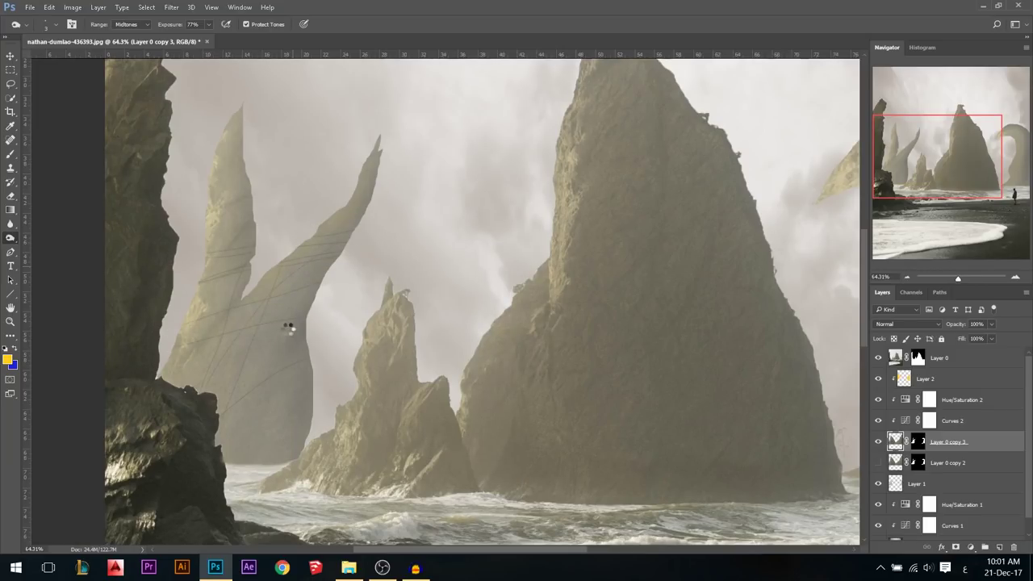
pyautogui.rightClick(288, 326)
pyautogui.keyDown('alt'); pyautogui.rightClick(298, 281); pyautogui.keyUp('alt')
pyautogui.scroll(-2, 300, 285)
pyautogui.scroll(1, 302, 282)
# Step: Choose the 1324 px crack-shaped brush preset for the Burn tool and lower the exposure to 17%
pyautogui.rightClick(300, 277)
pyautogui.scroll(-5, 490, 400)
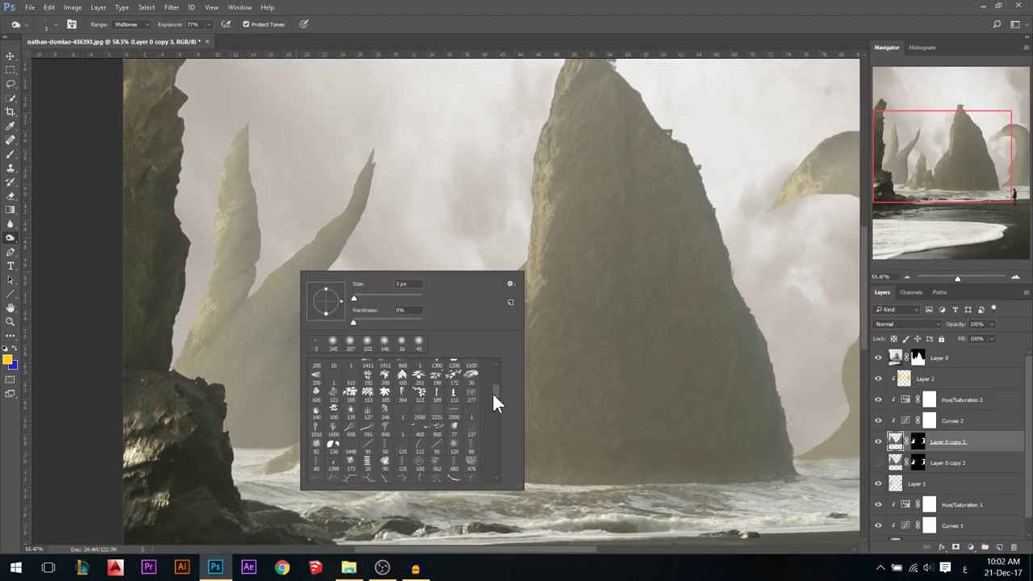
pyautogui.click(402, 477)
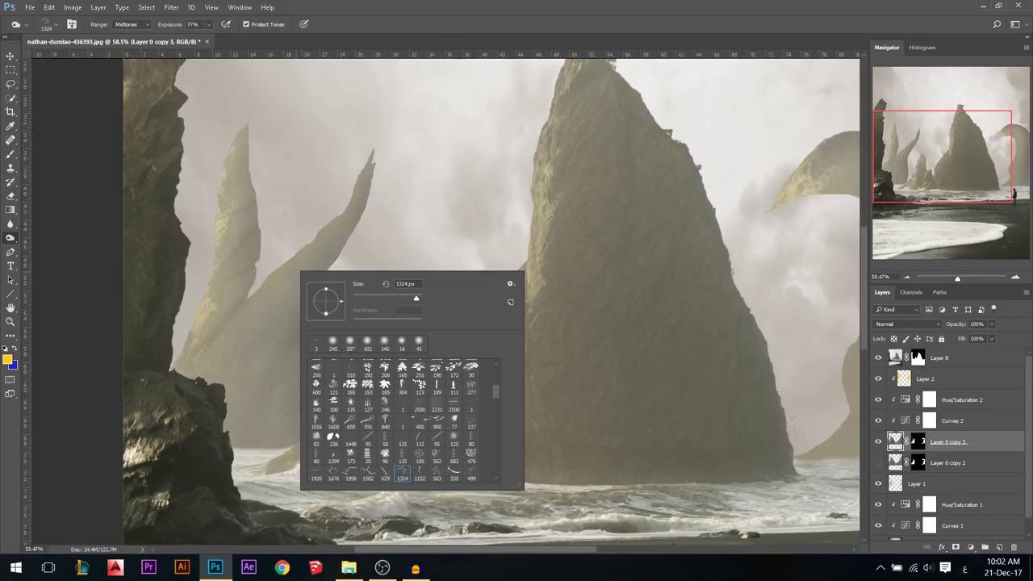
pyautogui.keyDown('alt'); pyautogui.rightClick(228, 304); pyautogui.keyUp('alt')
pyautogui.moveTo(171, 23)
pyautogui.mouseDown()
pyautogui.moveTo(146, 29)
pyautogui.moveTo(169, 29)
pyautogui.mouseUp()
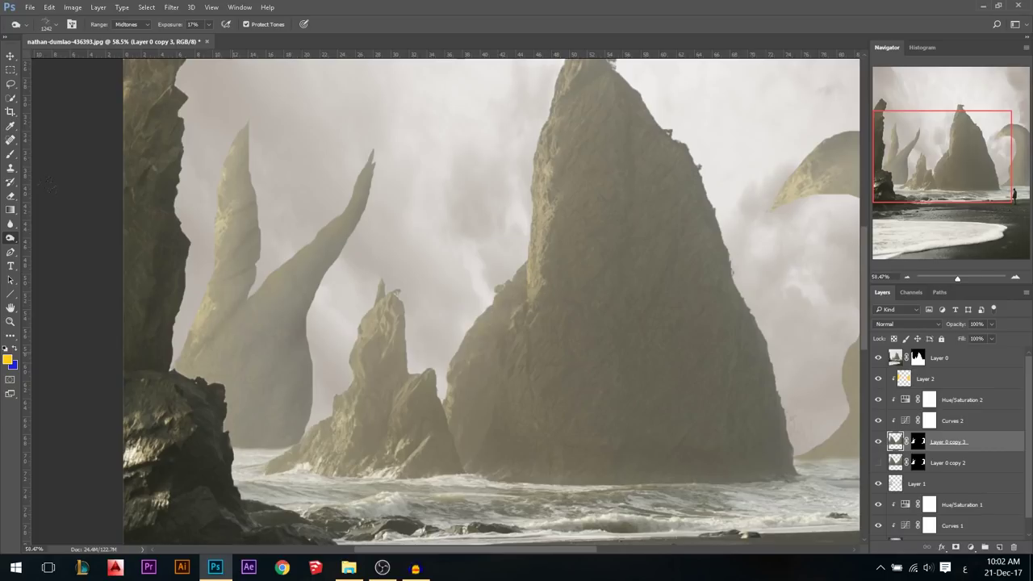
# Step: Set the Burn exposure to 22% and stamp cracks onto the silhouettes with the large crack brush
pyautogui.keyDown('alt'); pyautogui.rightClick(380, 358); pyautogui.keyUp('alt')
pyautogui.moveTo(170, 24); pyautogui.dragTo(178, 26)
pyautogui.click(883, 461)
pyautogui.hotkey('ctrl', '-')
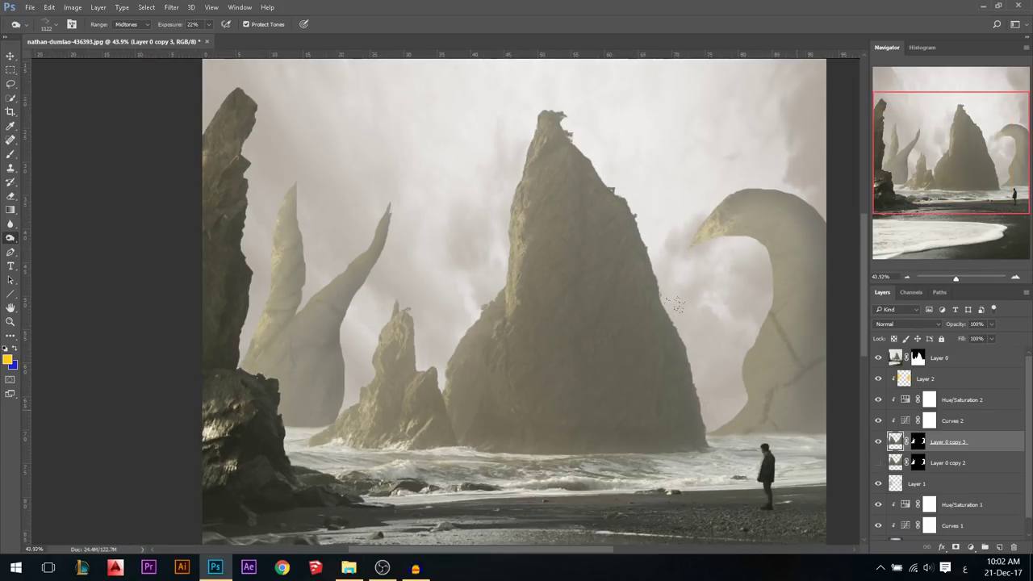
# Step: Burn finer cracks across the hooked silhouette, shrinking the crack brush to about 384 px
pyautogui.keyDown('alt'); pyautogui.rightClick(694, 347); pyautogui.keyUp('alt')
pyautogui.keyDown('alt'); pyautogui.moveTo(655, 342); pyautogui.dragTo(641, 342); pyautogui.keyUp('alt')
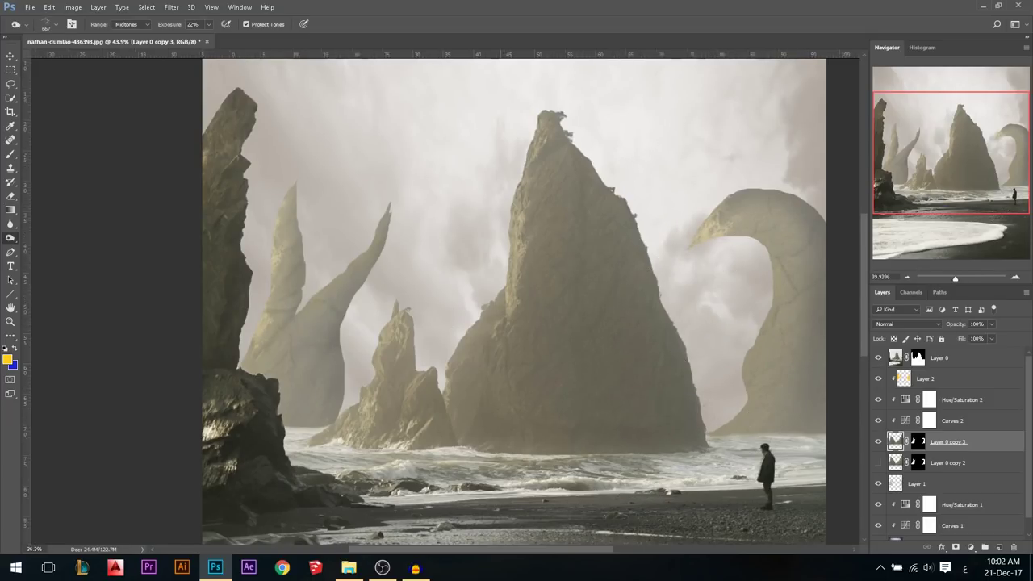
pyautogui.hotkey('ctrl', '-')
pyautogui.keyDown('alt'); pyautogui.moveTo(713, 415); pyautogui.dragTo(689, 415); pyautogui.keyUp('alt')
pyautogui.keyDown('alt'); pyautogui.moveTo(678, 353); pyautogui.dragTo(675, 353); pyautogui.keyUp('alt')
pyautogui.keyDown('alt'); pyautogui.moveTo(719, 268); pyautogui.dragTo(711, 268); pyautogui.keyUp('alt')
pyautogui.keyDown('alt'); pyautogui.rightClick(726, 318); pyautogui.keyUp('alt')
pyautogui.moveTo(726, 319); pyautogui.dragTo(719, 328)
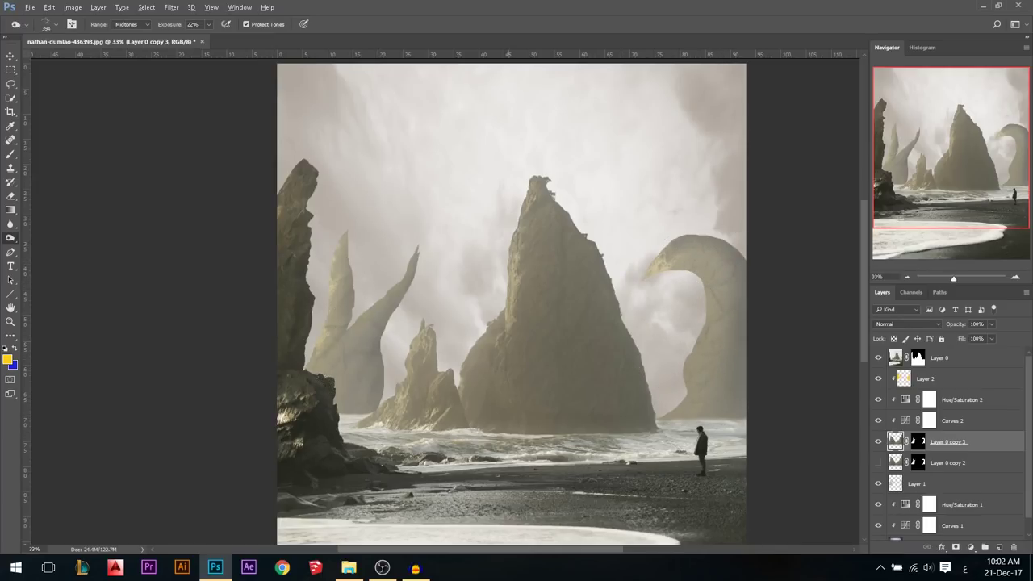
pyautogui.scroll(-1, 453, 334)
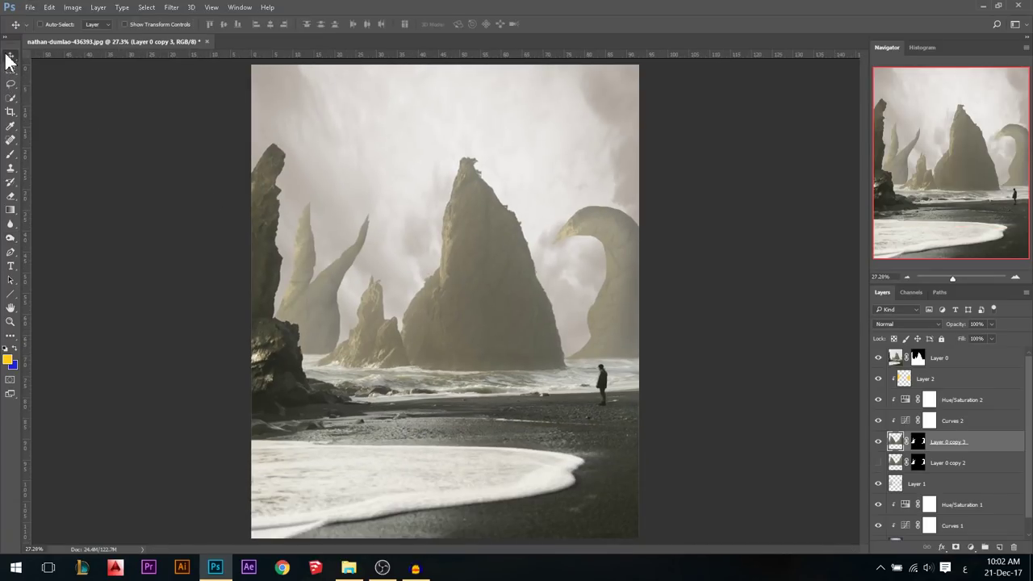
# Step: Compare the silhouettes with and without the cracks by toggling the visibility of Layer 0 copy 3 and Layer 0 copy 2
pyautogui.click(10, 56)
pyautogui.scroll(1, 502, 288)
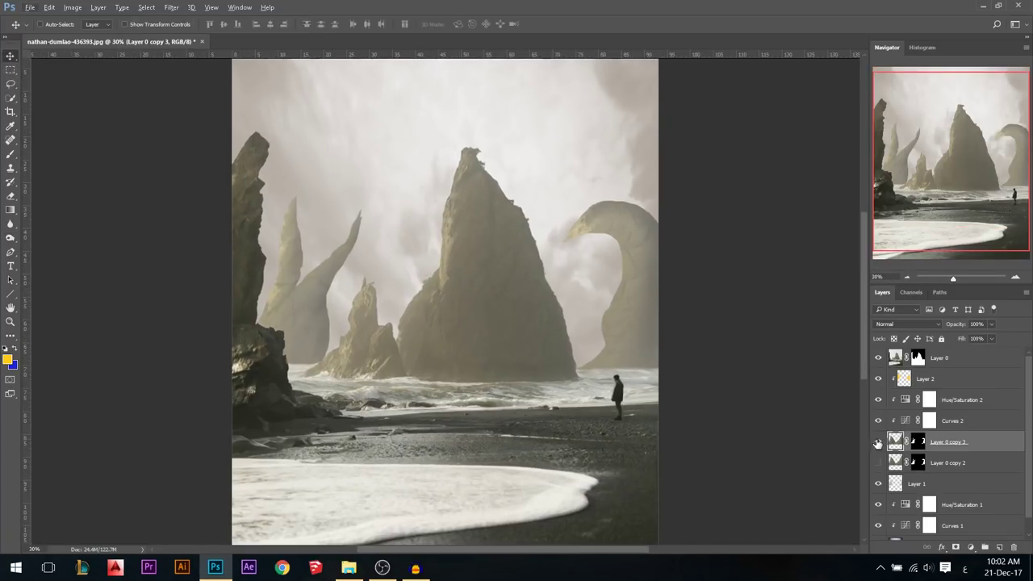
pyautogui.click(878, 442)
pyautogui.click(877, 462)
pyautogui.click(877, 442)
pyautogui.click(877, 442)
pyautogui.click(878, 442)
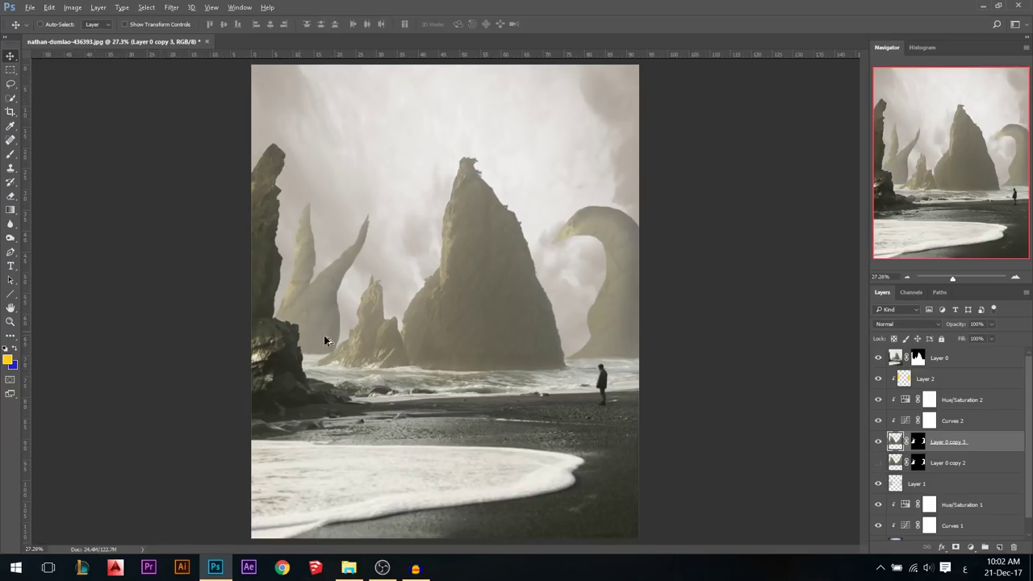
pyautogui.scroll(1, 339, 270)
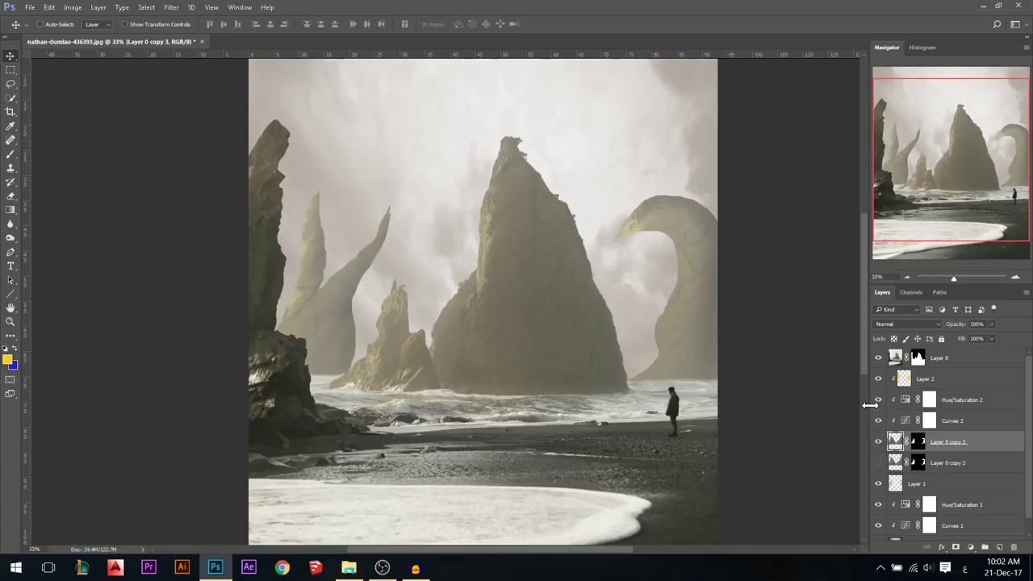
# Step: Add a new layer above Layer 2 and set the Brush's foreground colour to pale cream, fffaea
pyautogui.click(950, 386)
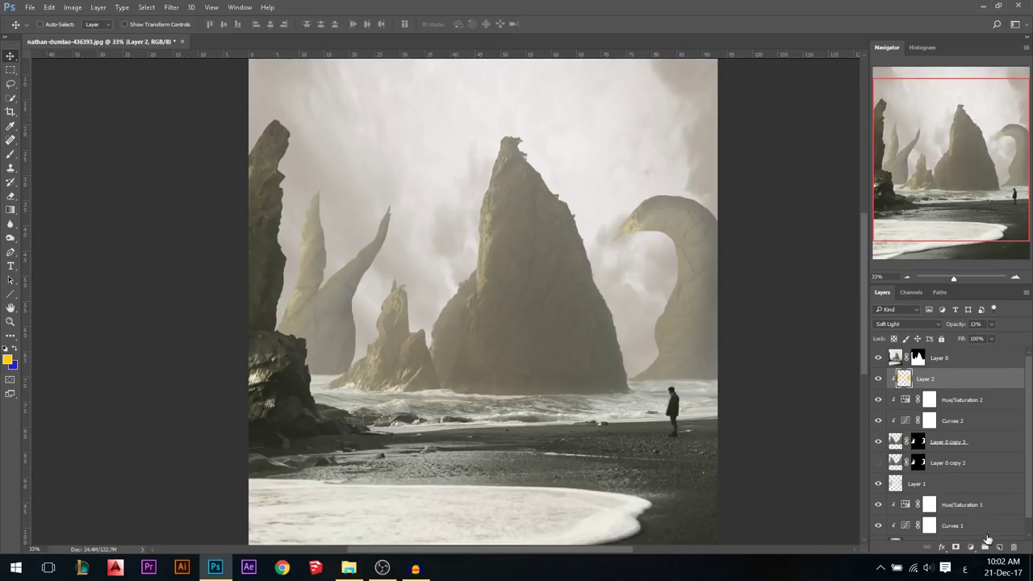
pyautogui.click(999, 547)
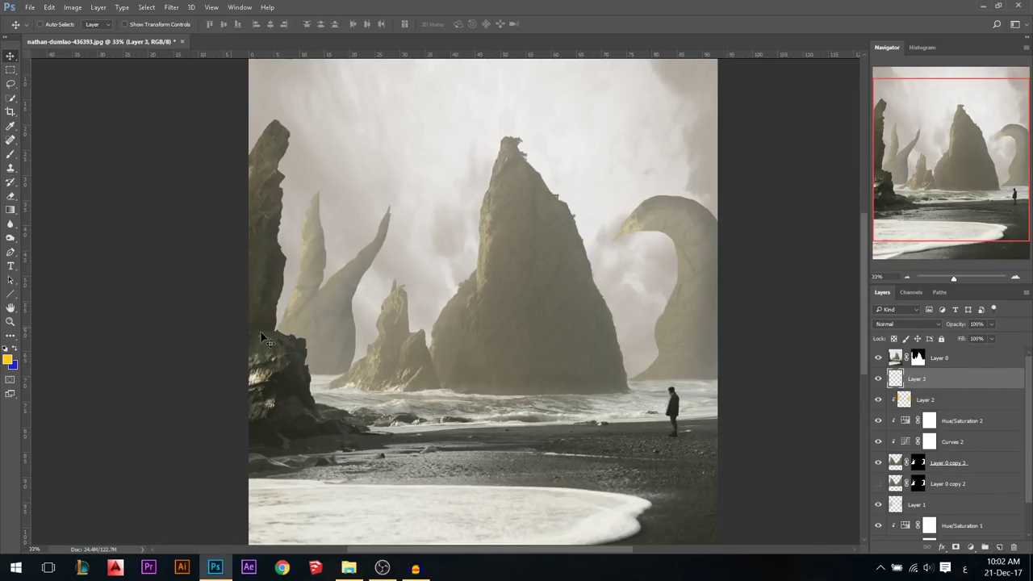
pyautogui.click(11, 154)
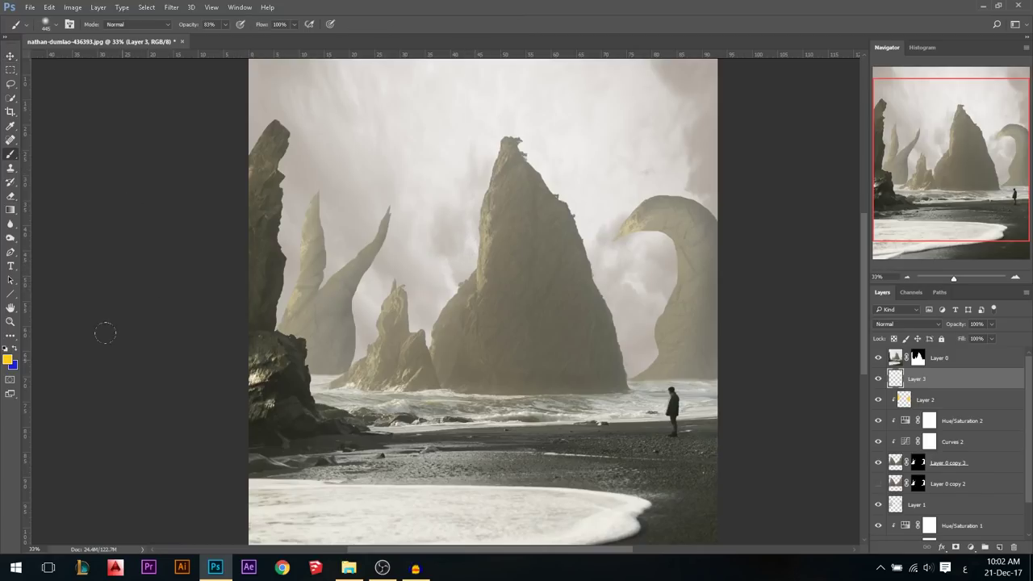
pyautogui.click(7, 360)
pyautogui.moveTo(699, 153); pyautogui.dragTo(671, 131)
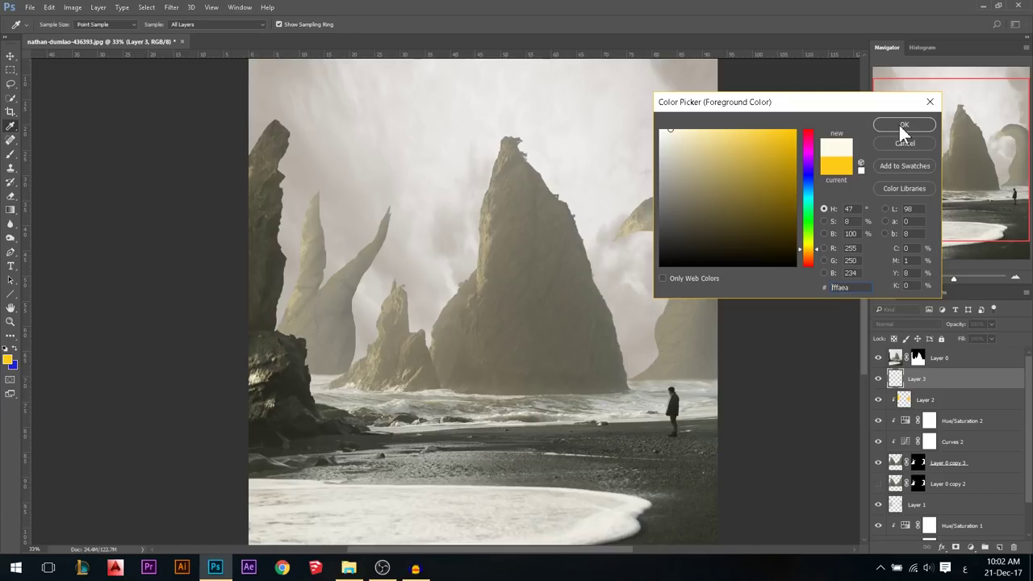
pyautogui.click(900, 124)
# Step: Pick the 771 px cloud brush preset, lower its opacity to 66% and paint haze over the forked silhouette's base
pyautogui.rightClick(554, 271)
pyautogui.scroll(2, 658, 420)
pyautogui.click(676, 418)
pyautogui.moveTo(388, 342); pyautogui.dragTo(371, 342)
pyautogui.moveTo(191, 28); pyautogui.dragTo(143, 24)
pyautogui.moveTo(322, 341)
pyautogui.mouseDown()
pyautogui.moveTo(313, 326)
pyautogui.moveTo(351, 355)
pyautogui.moveTo(286, 282)
pyautogui.mouseUp()
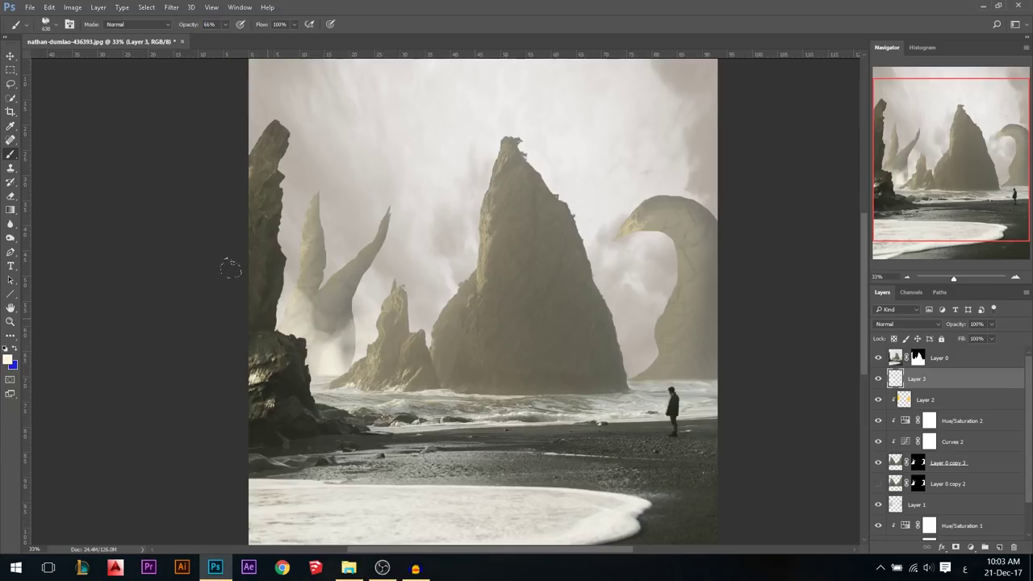
# Step: Paint cloudy haze around the hooked and forked silhouettes and set the haze layer's opacity to 52%
pyautogui.click(384, 322)
pyautogui.click(657, 347)
pyautogui.click(631, 315)
pyautogui.moveTo(635, 340)
pyautogui.mouseDown()
pyautogui.moveTo(701, 272)
pyautogui.moveTo(685, 332)
pyautogui.moveTo(632, 328)
pyautogui.mouseUp()
pyautogui.moveTo(645, 291); pyautogui.dragTo(603, 250)
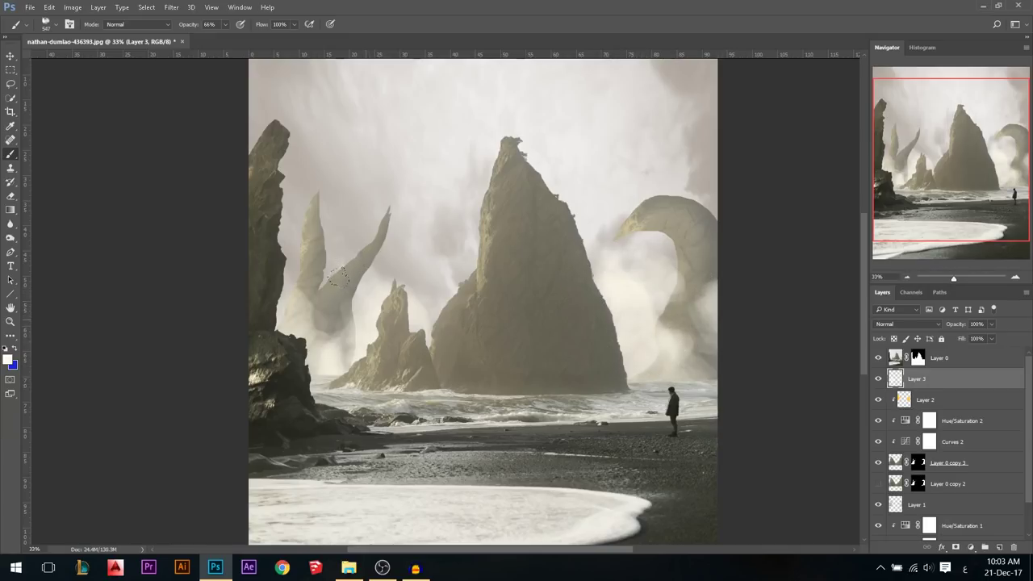
pyautogui.moveTo(338, 276); pyautogui.dragTo(355, 310)
pyautogui.moveTo(950, 326)
pyautogui.mouseDown()
pyautogui.moveTo(892, 329)
pyautogui.moveTo(962, 325)
pyautogui.mouseUp()
pyautogui.moveTo(713, 403); pyautogui.dragTo(693, 404)
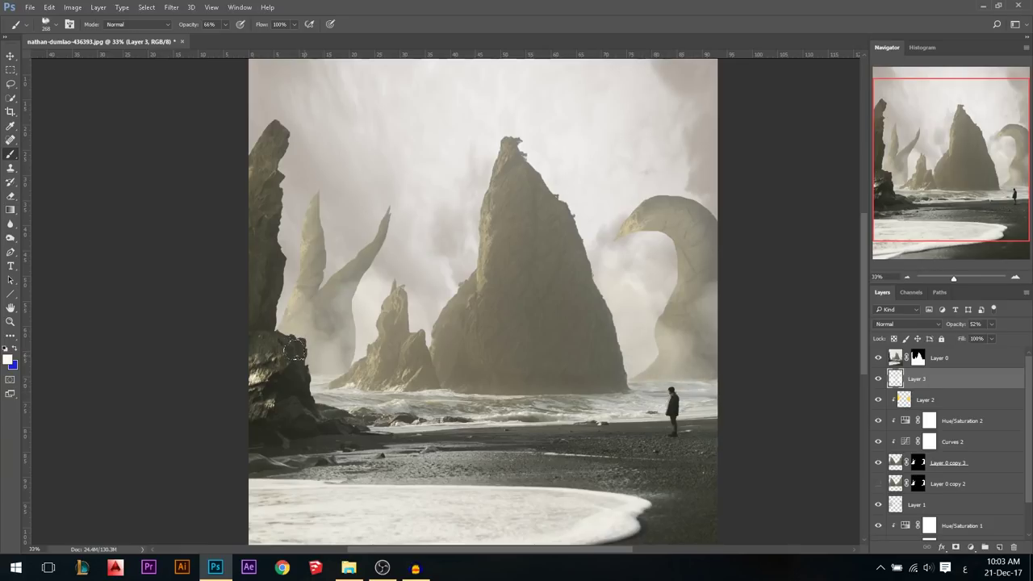
pyautogui.click(11, 56)
# Step: Add a new empty layer directly above Hue/Saturation 1, below Layer 1
pyautogui.scroll(-2, 994, 446)
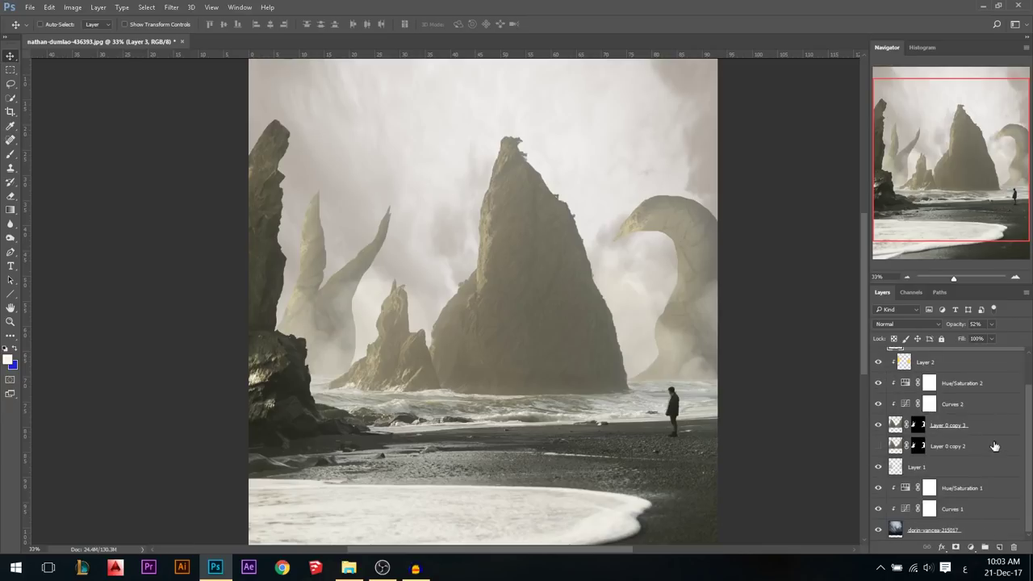
pyautogui.click(891, 529)
pyautogui.click(926, 487)
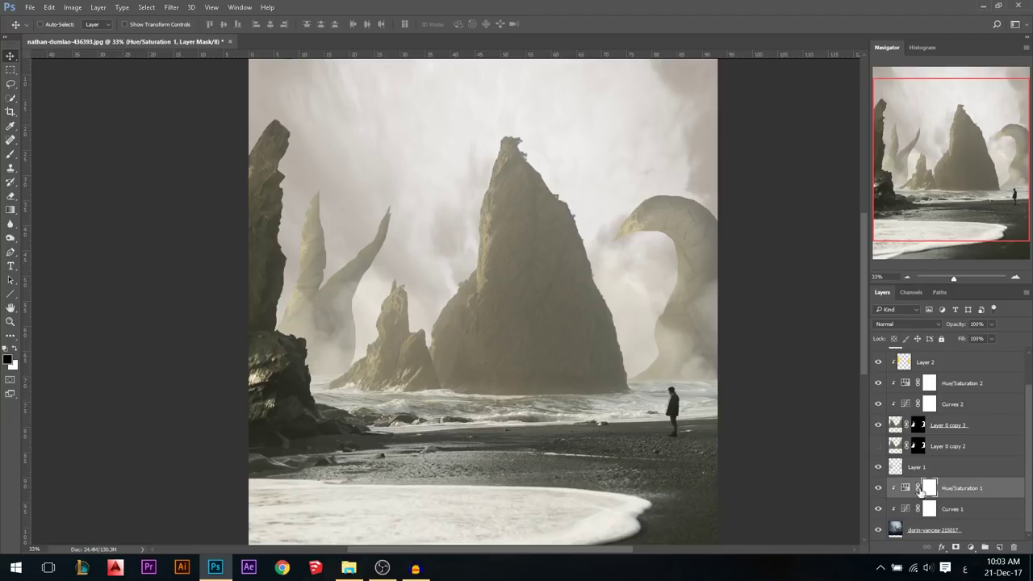
pyautogui.click(984, 547)
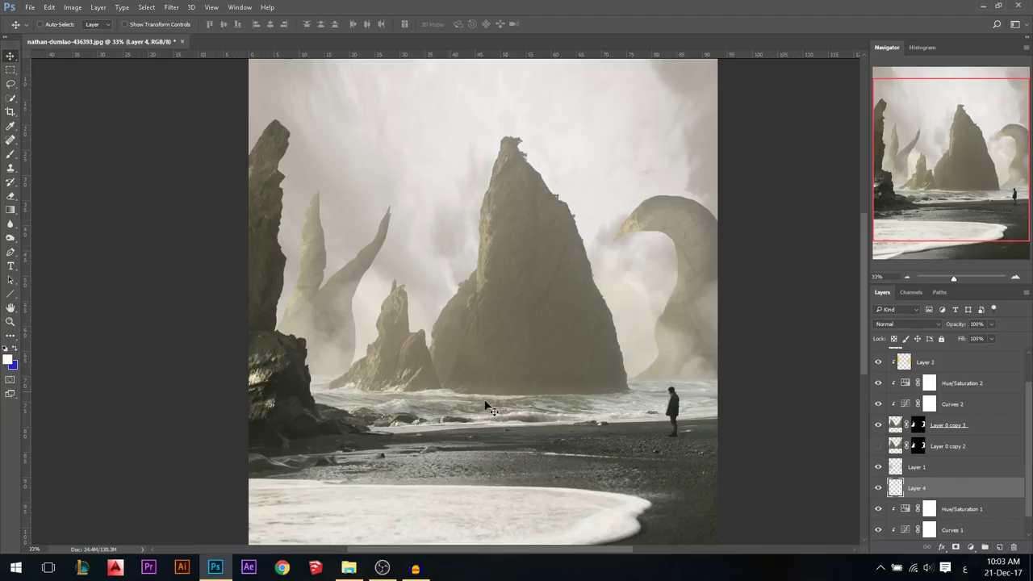
# Step: Try painting a soft blue band along the horizon behind the rocks with a soft round brush at 66% opacity
pyautogui.press('b')
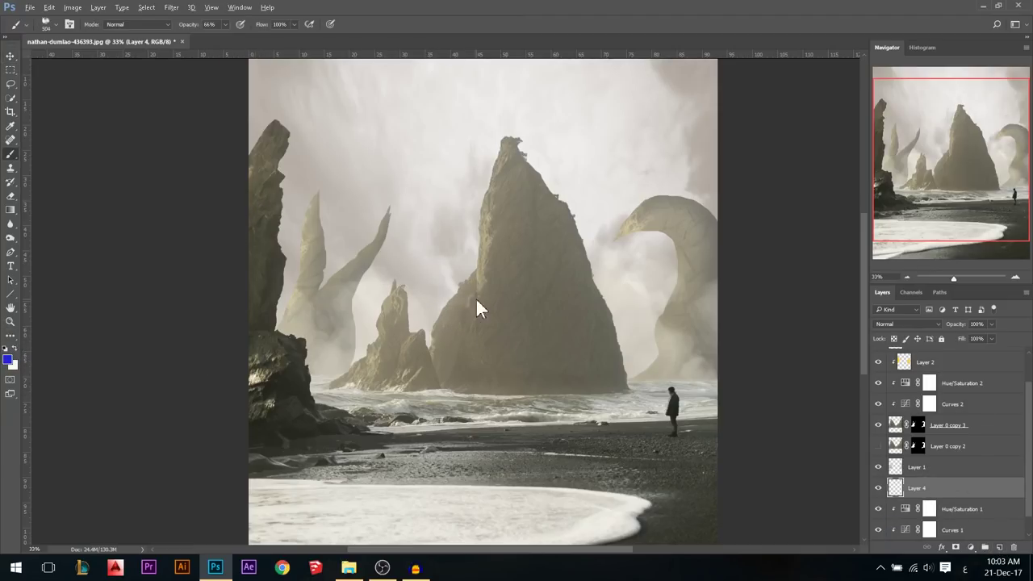
pyautogui.rightClick(366, 214)
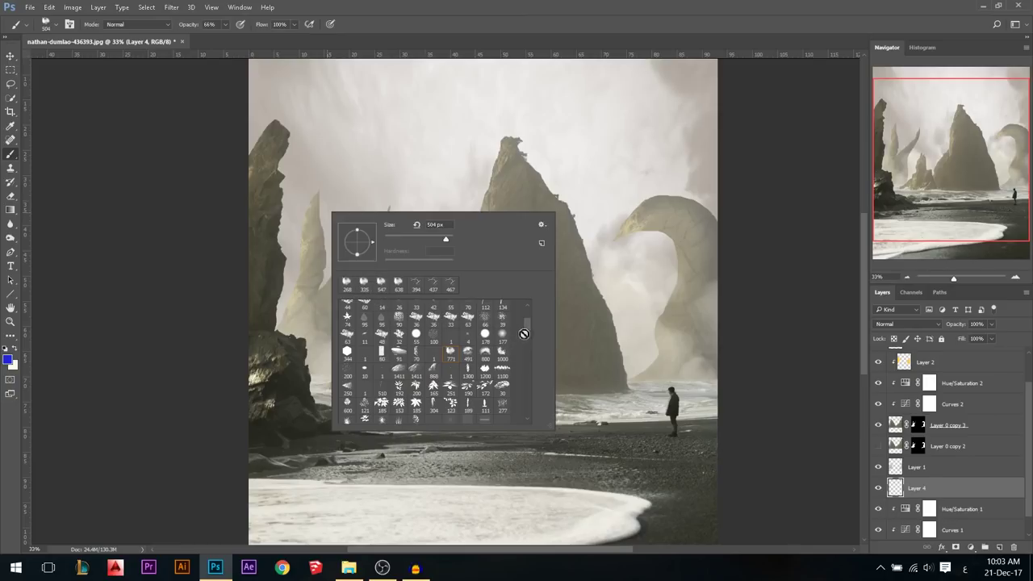
pyautogui.scroll(5, 523, 333)
pyautogui.click(351, 308)
pyautogui.moveTo(626, 370)
pyautogui.mouseDown()
pyautogui.moveTo(605, 358)
pyautogui.moveTo(484, 345)
pyautogui.moveTo(284, 344)
pyautogui.moveTo(634, 330)
pyautogui.moveTo(166, 322)
pyautogui.moveTo(283, 323)
pyautogui.mouseUp()
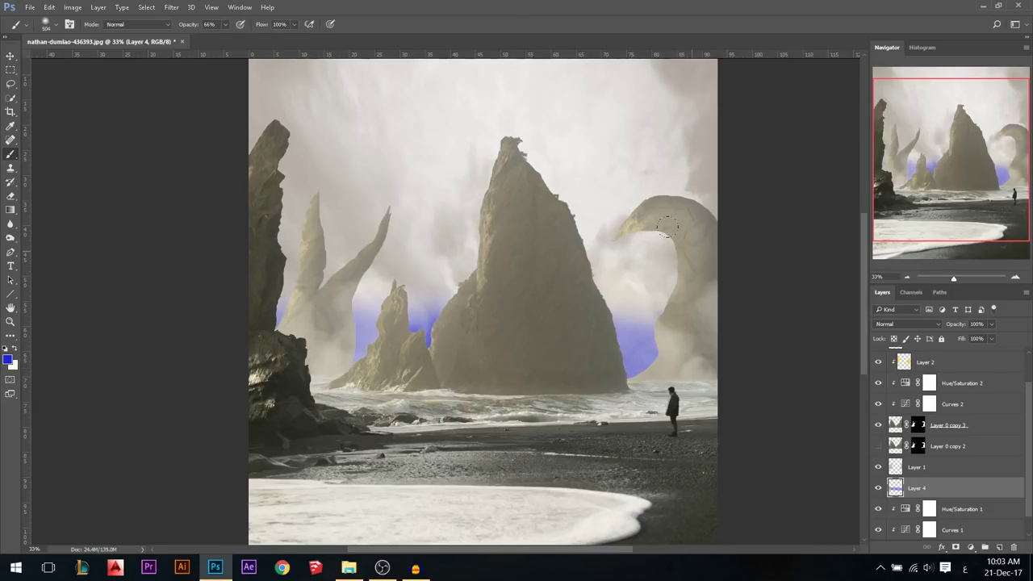
pyautogui.hotkey('ctrl', 'z')
# Step: Add a new layer above Layer 2 and try a soft blue brush stroke across the silhouettes' bases
pyautogui.scroll(2, 928, 429)
pyautogui.click(929, 401)
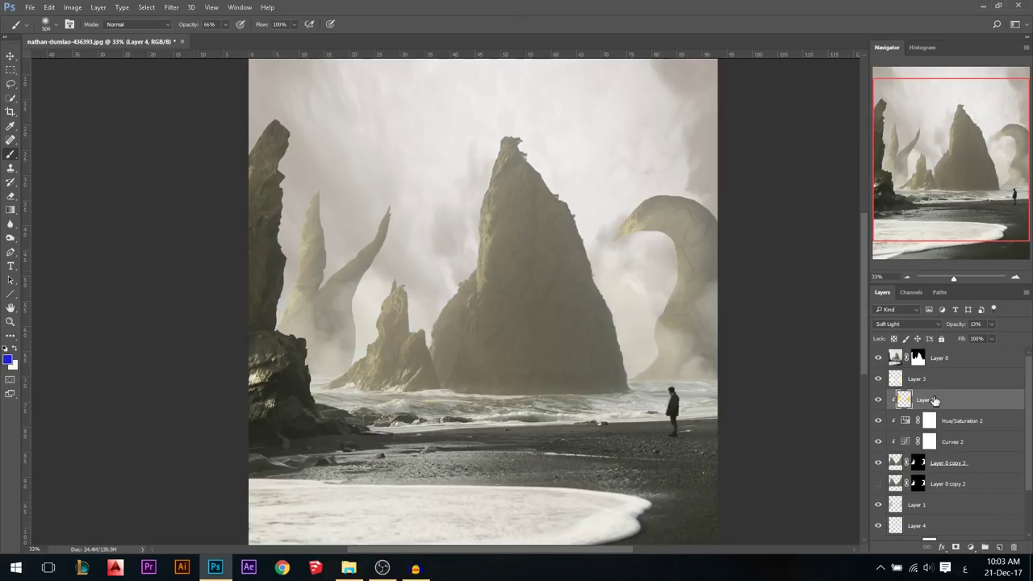
pyautogui.click(998, 547)
pyautogui.moveTo(709, 391); pyautogui.dragTo(393, 377)
pyautogui.hotkey('ctrl', 'alt', 'z')
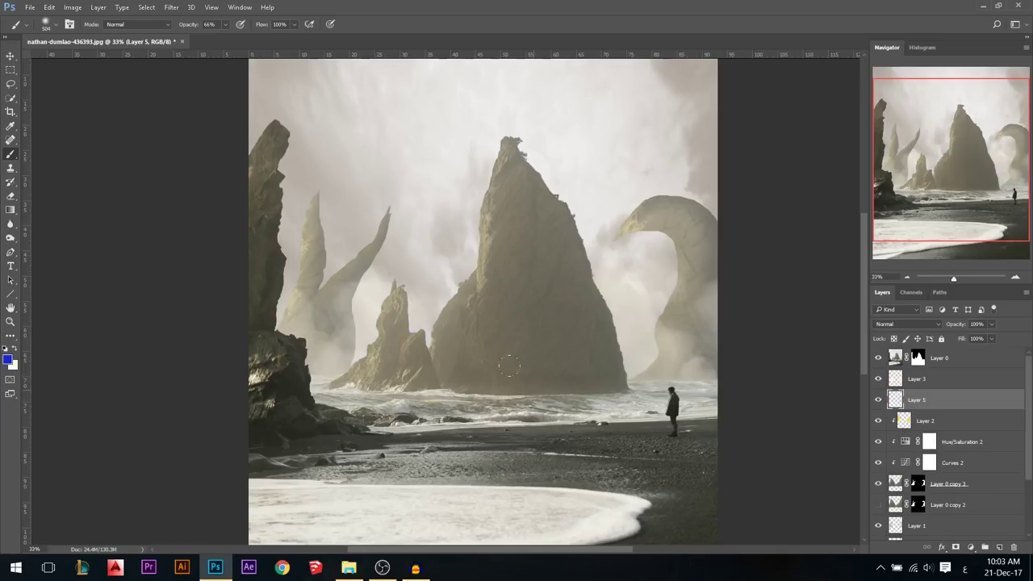
# Step: Draw a linear cream-to-transparent gradient at 28% opacity on Layer 5 to add haze above the horizon
pyautogui.click(12, 210)
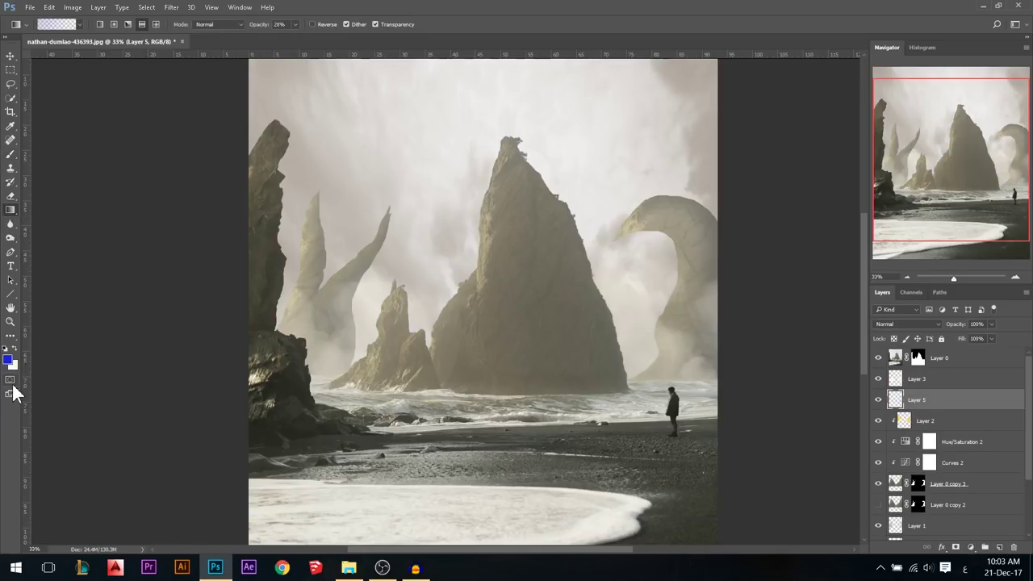
pyautogui.click(13, 348)
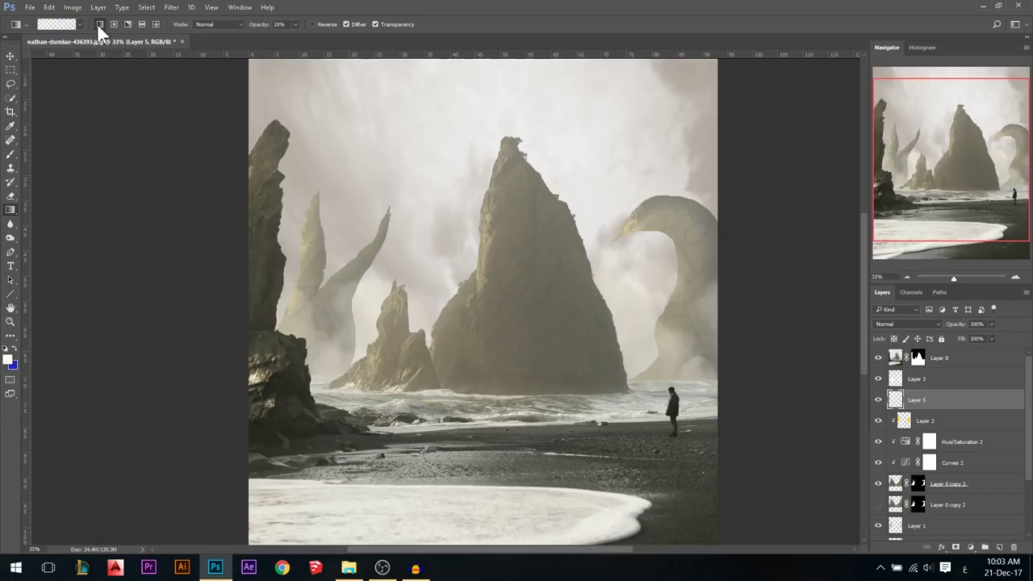
pyautogui.moveTo(566, 297); pyautogui.dragTo(566, 298)
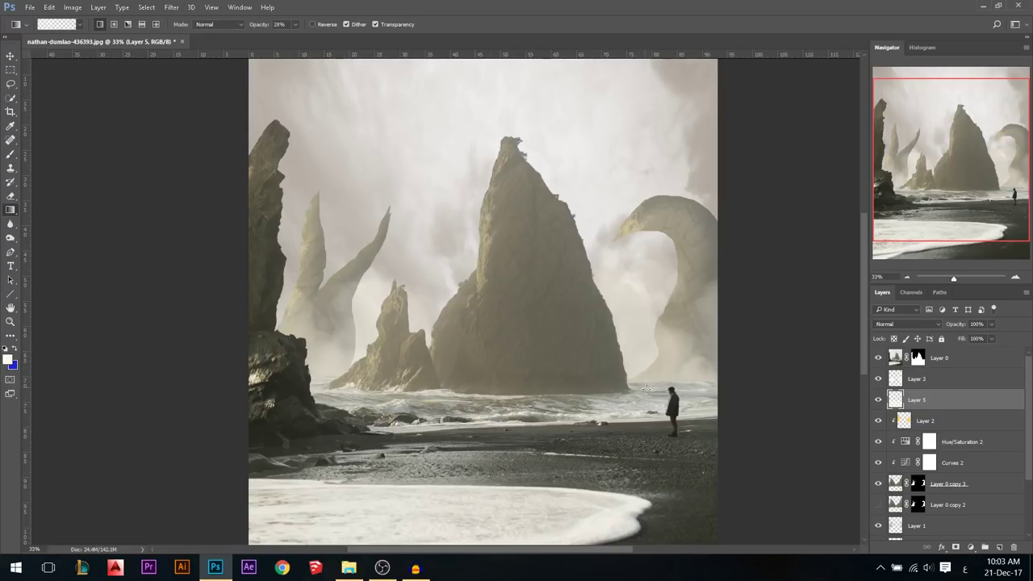
pyautogui.click(11, 56)
# Step: Try to shift the hooked silhouette's mask on Layer 0 copy 3 using a rectangular selection around it
pyautogui.scroll(-1, 733, 392)
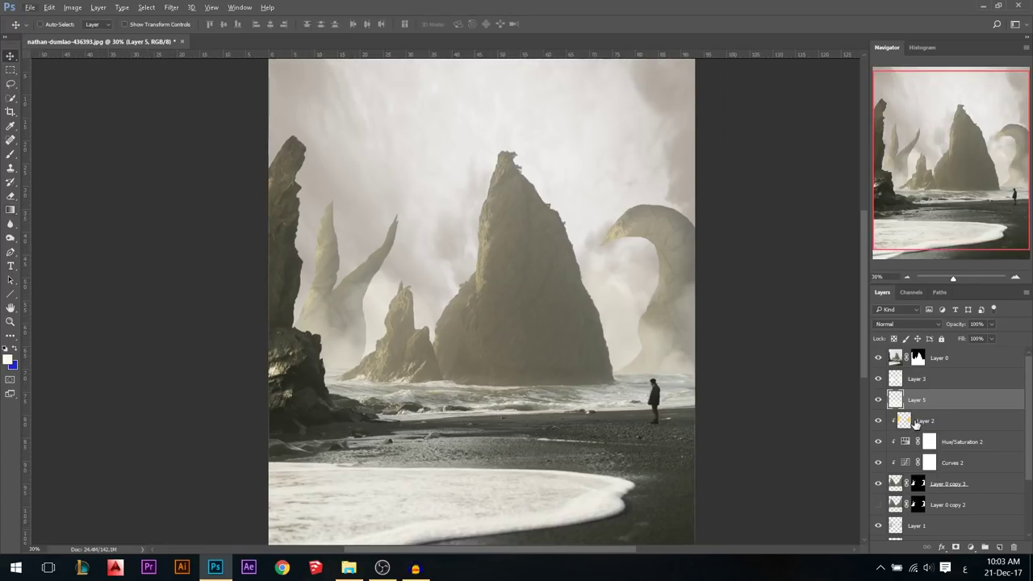
pyautogui.scroll(1, 604, 317)
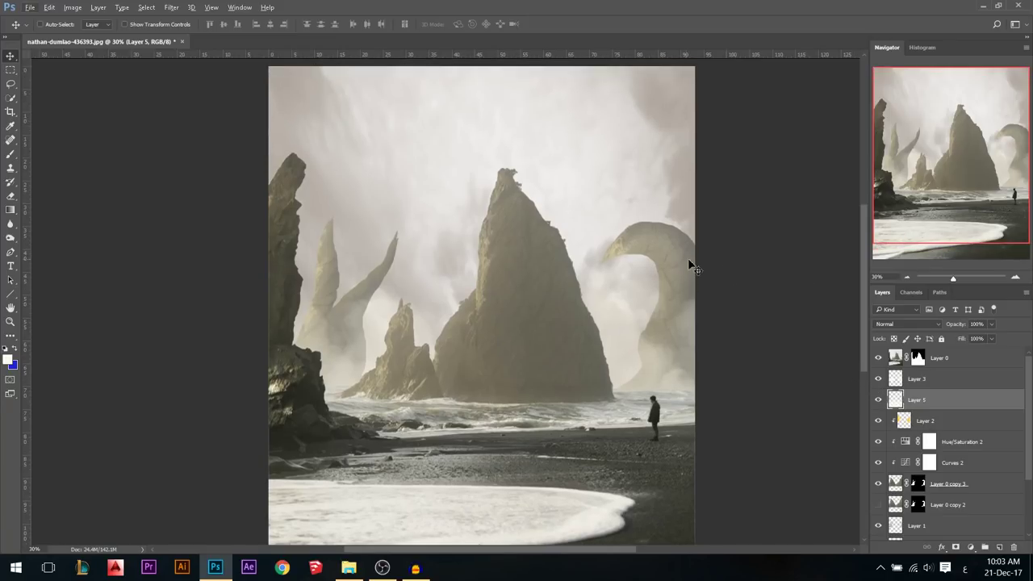
pyautogui.scroll(4, 665, 262)
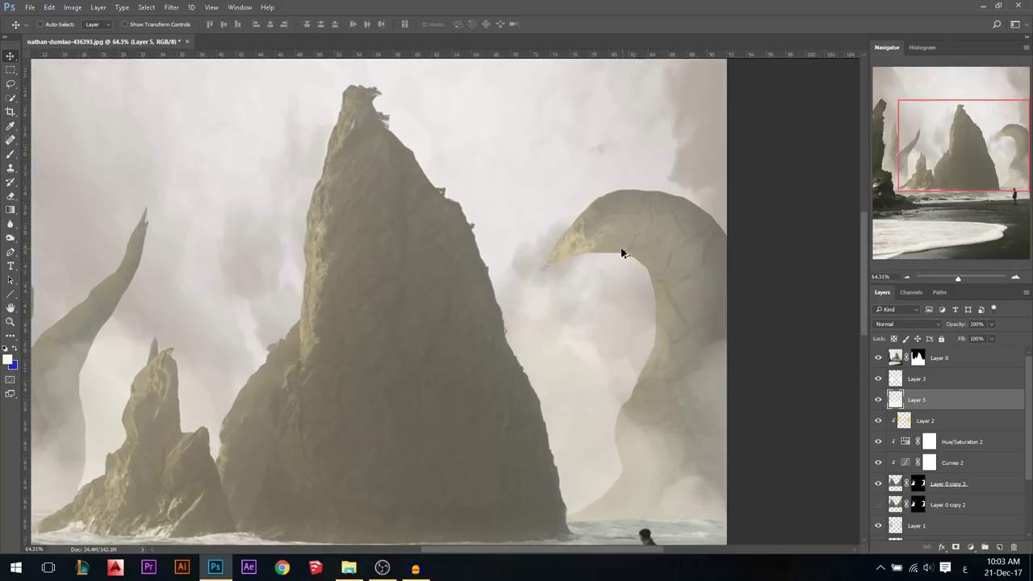
pyautogui.scroll(-1, 560, 247)
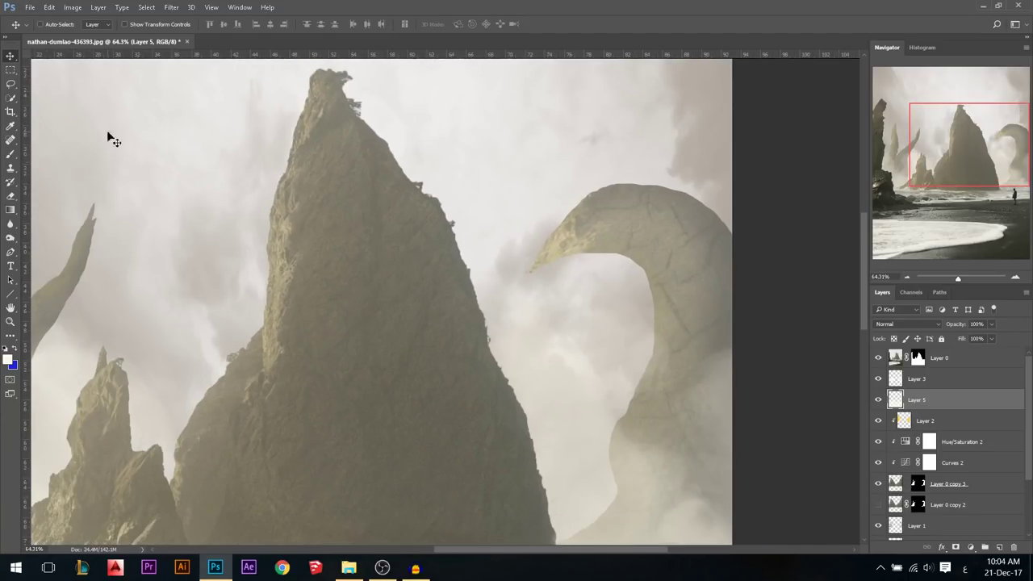
pyautogui.click(10, 69)
pyautogui.scroll(-2, 579, 304)
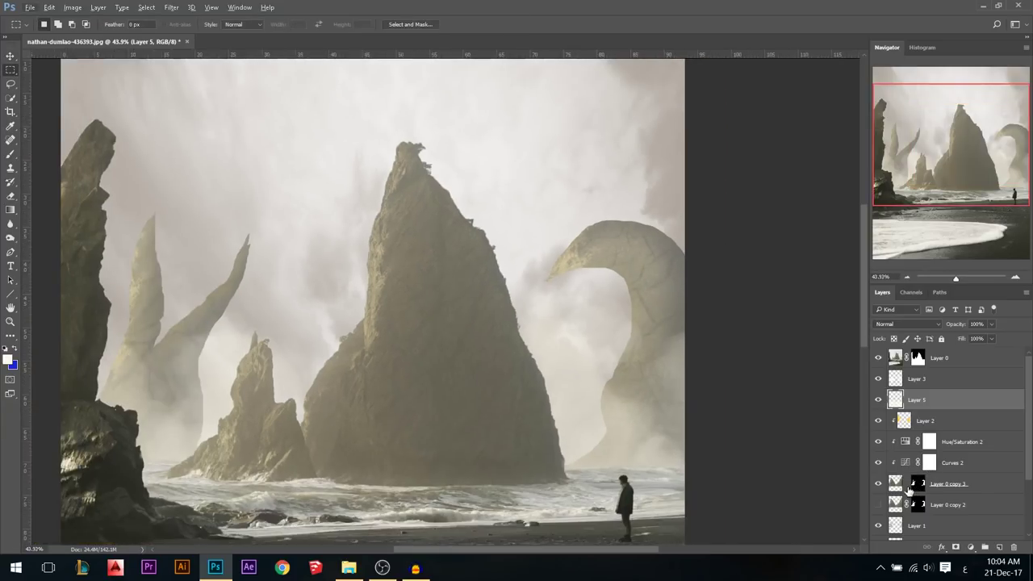
pyautogui.click(895, 484)
pyautogui.click(917, 484)
pyautogui.moveTo(451, 169); pyautogui.dragTo(760, 513)
pyautogui.press('v')
pyautogui.moveTo(613, 275); pyautogui.dragTo(576, 291)
pyautogui.hotkey('ctrl', 'z')
pyautogui.hotkey('ctrl', 'd')
# Step: Clone smooth rock texture over the bright rough patch at the hooked silhouette's tip on the Layer 0 copy 3 image
pyautogui.scroll(5, 625, 292)
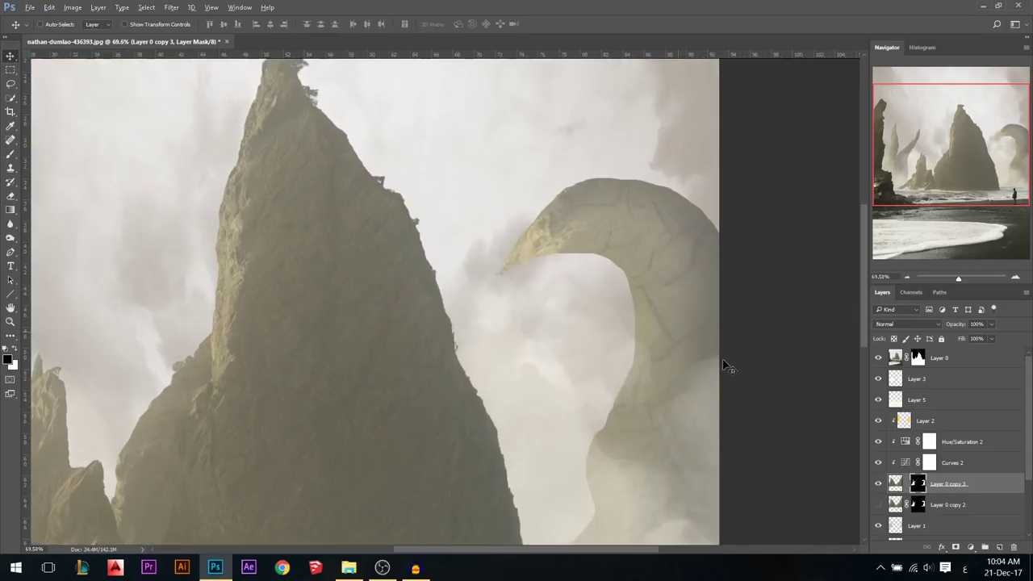
pyautogui.click(896, 485)
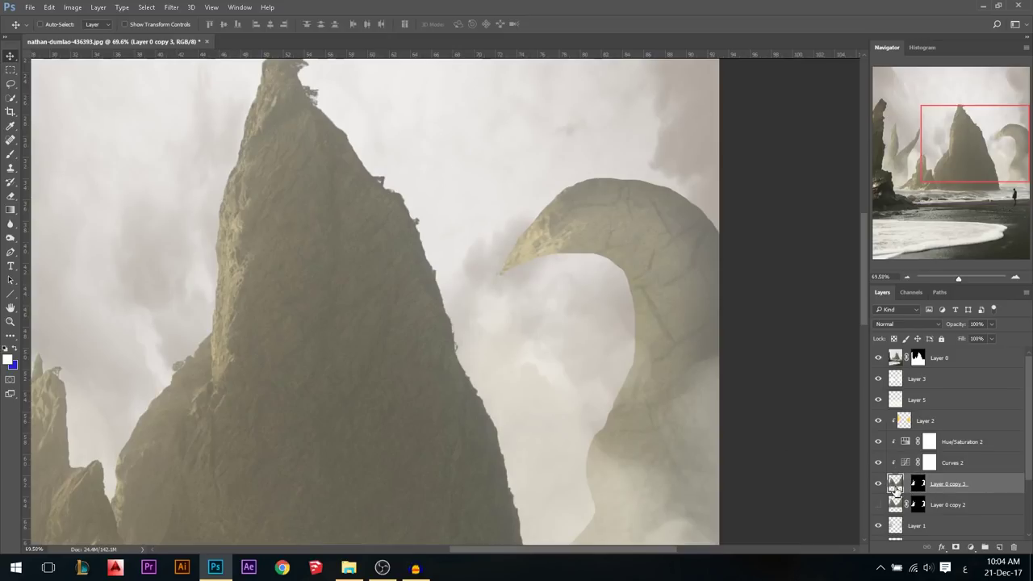
pyautogui.click(11, 168)
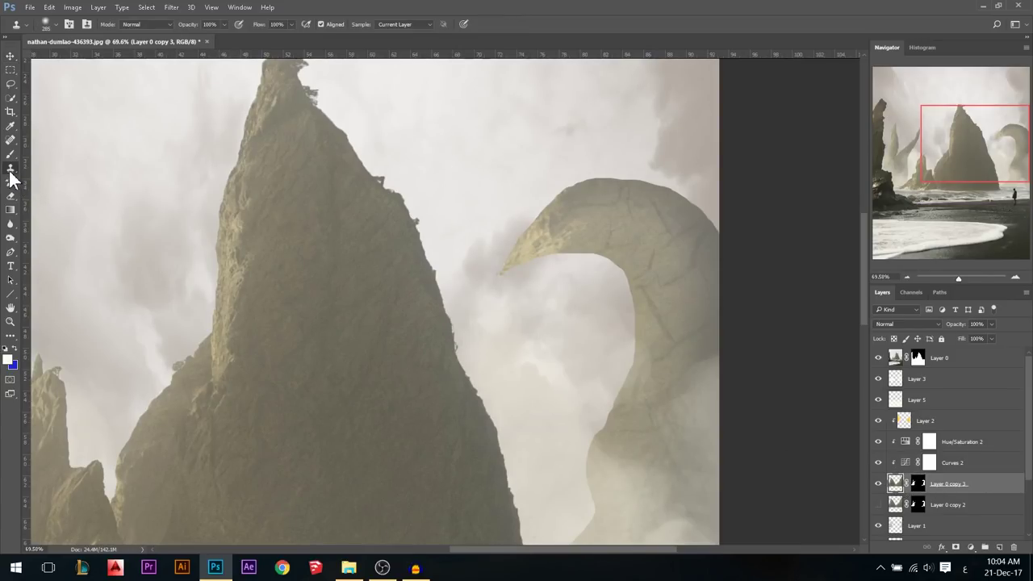
pyautogui.moveTo(655, 239); pyautogui.dragTo(631, 240)
pyautogui.click(558, 225)
pyautogui.click(553, 239)
pyautogui.click(521, 242)
pyautogui.click(563, 242)
pyautogui.moveTo(568, 235)
pyautogui.mouseDown()
pyautogui.moveTo(534, 220)
pyautogui.moveTo(514, 247)
pyautogui.moveTo(503, 229)
pyautogui.mouseUp()
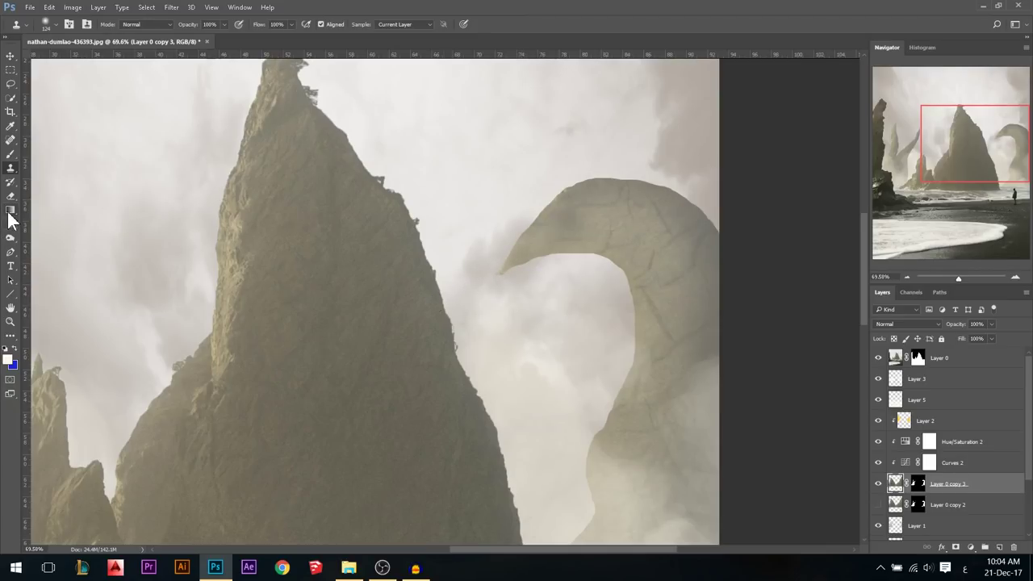
# Step: Burn the hooked silhouette's tip with a soft round brush of about 75 px at 22% exposure
pyautogui.click(10, 238)
pyautogui.rightClick(550, 283)
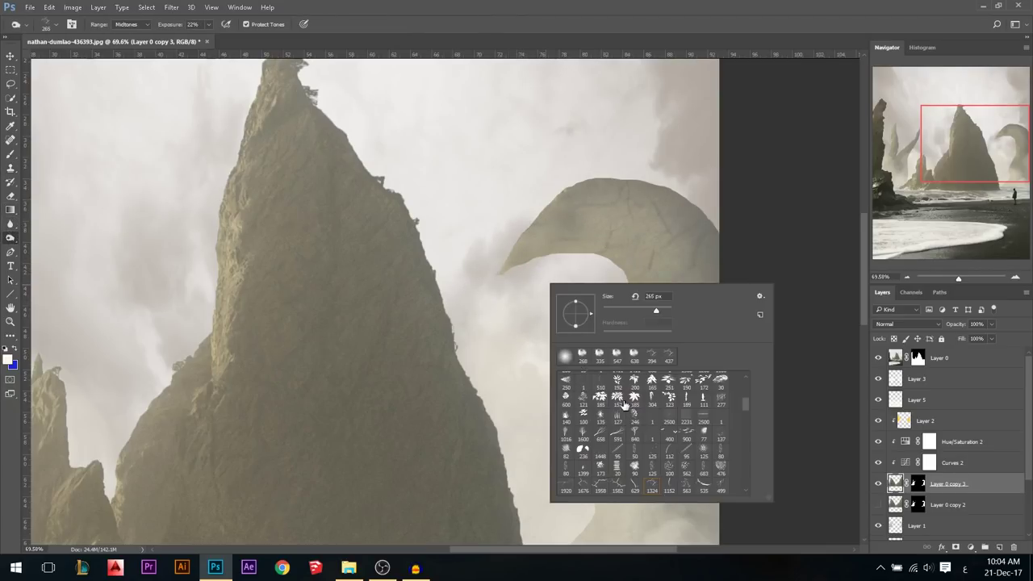
pyautogui.click(569, 357)
pyautogui.moveTo(477, 255)
pyautogui.mouseDown()
pyautogui.moveTo(448, 256)
pyautogui.moveTo(520, 281)
pyautogui.mouseUp()
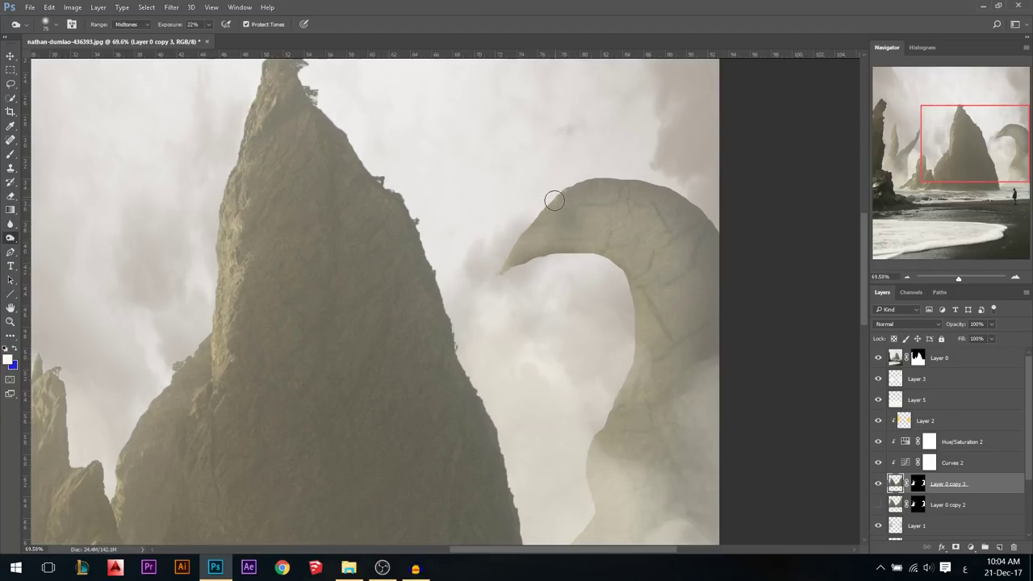
pyautogui.hotkey('ctrl', '0')
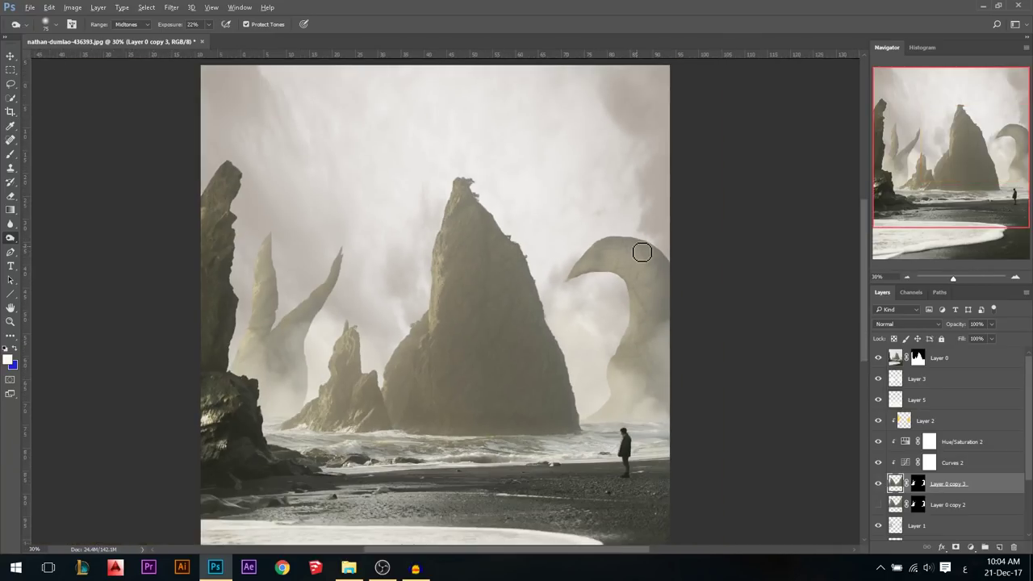
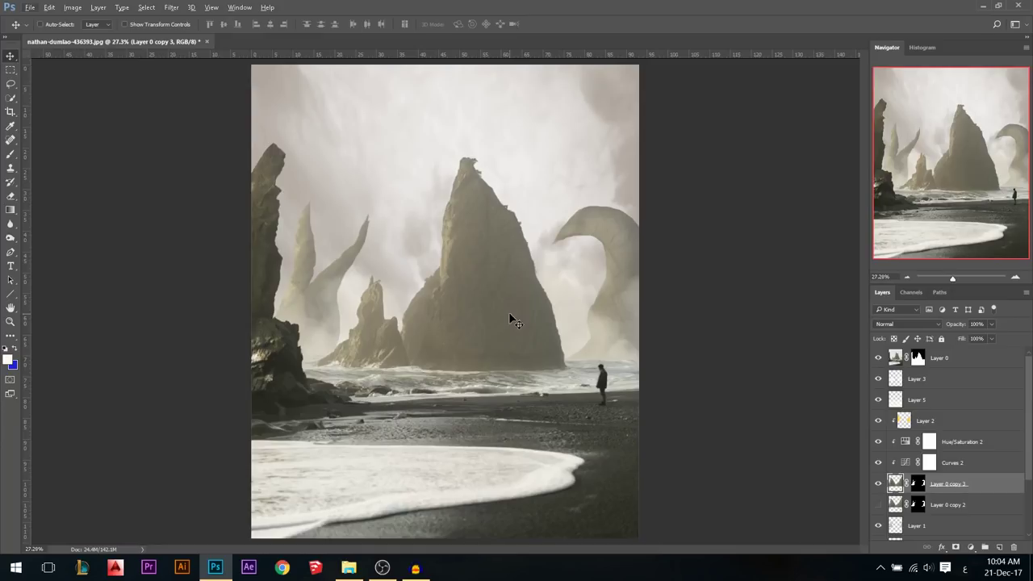
# Step: Create a new layer above Layer 3 and name it Flying
pyautogui.click(10, 84)
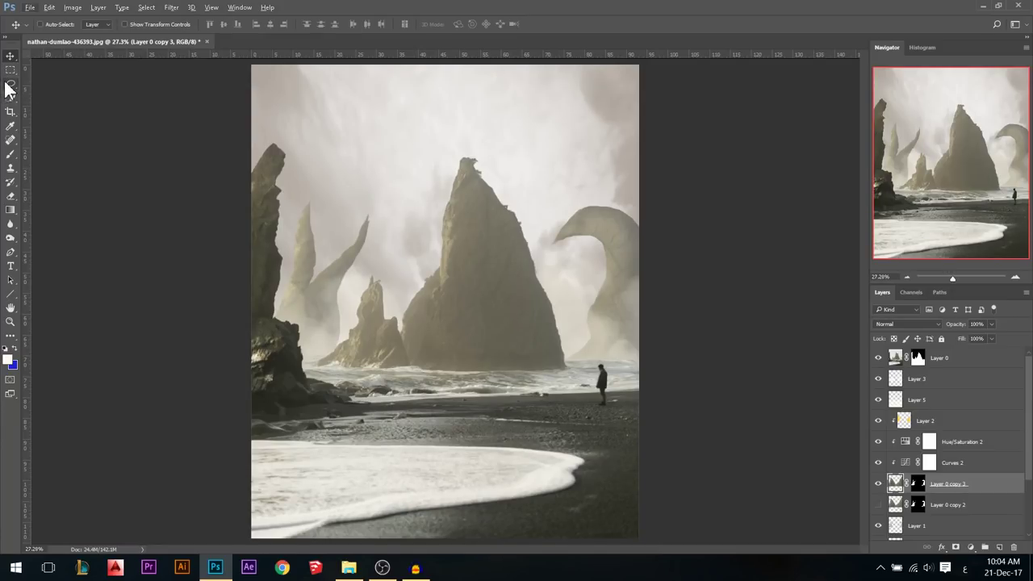
pyautogui.click(934, 383)
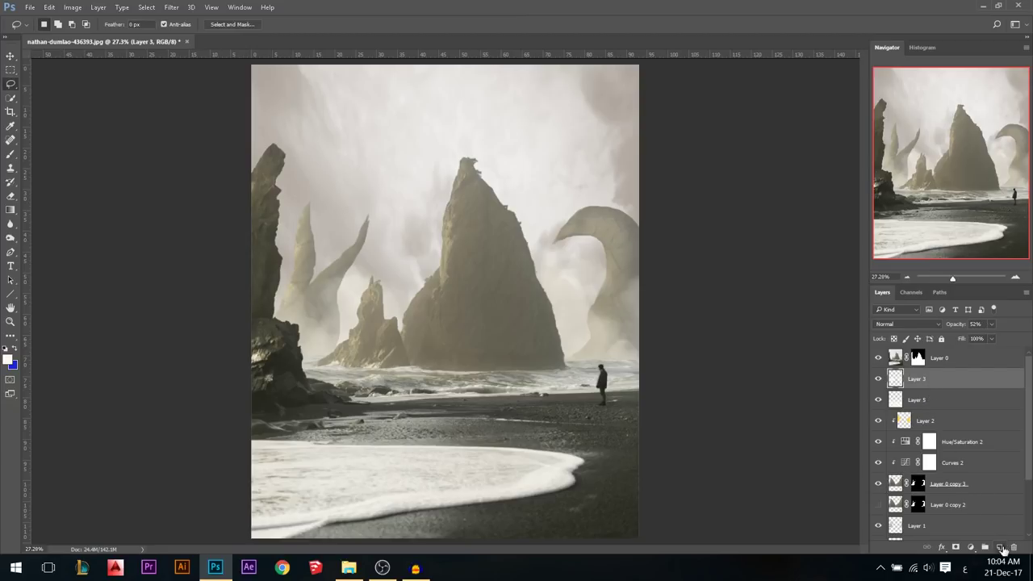
pyautogui.click(998, 547)
pyautogui.doubleClick(920, 380)
pyautogui.press('Return')
pyautogui.doubleClick(920, 383)
pyautogui.press('Return')
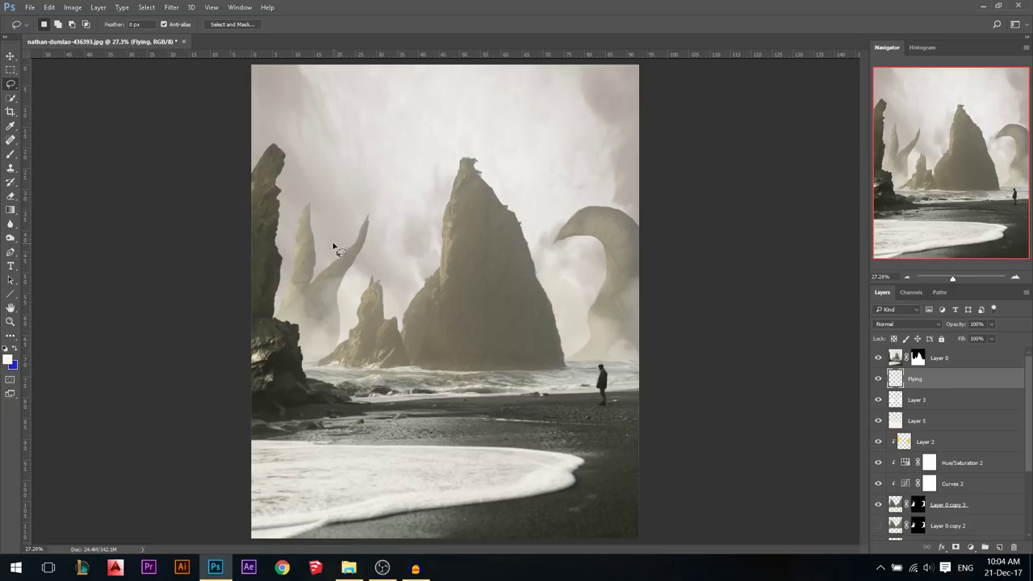
# Step: Outline a jagged, downward-pointing rock shape freehand in the sky above the twin spikes and fill it with gray #b1b1b1 on the Flying layer
pyautogui.moveTo(345, 201)
pyautogui.mouseDown()
pyautogui.moveTo(384, 155)
pyautogui.moveTo(392, 125)
pyautogui.moveTo(321, 106)
pyautogui.moveTo(327, 123)
pyautogui.mouseUp()
pyautogui.moveTo(339, 218); pyautogui.dragTo(341, 225)
pyautogui.click(8, 359)
pyautogui.click(659, 171)
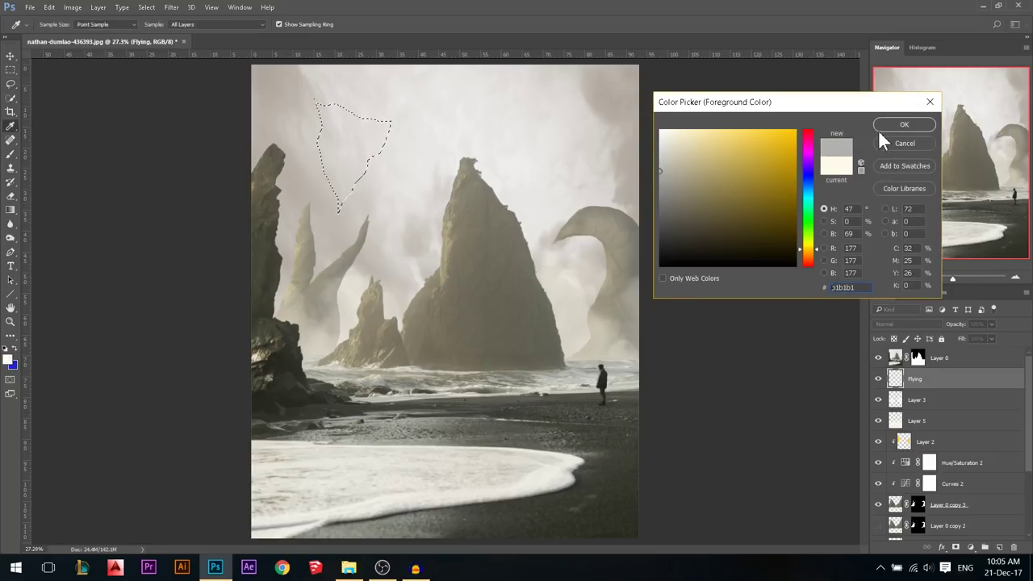
pyautogui.click(887, 126)
pyautogui.press('l')
pyautogui.hotkey('alt', 'BackSpace')
pyautogui.hotkey('ctrl', 'd')
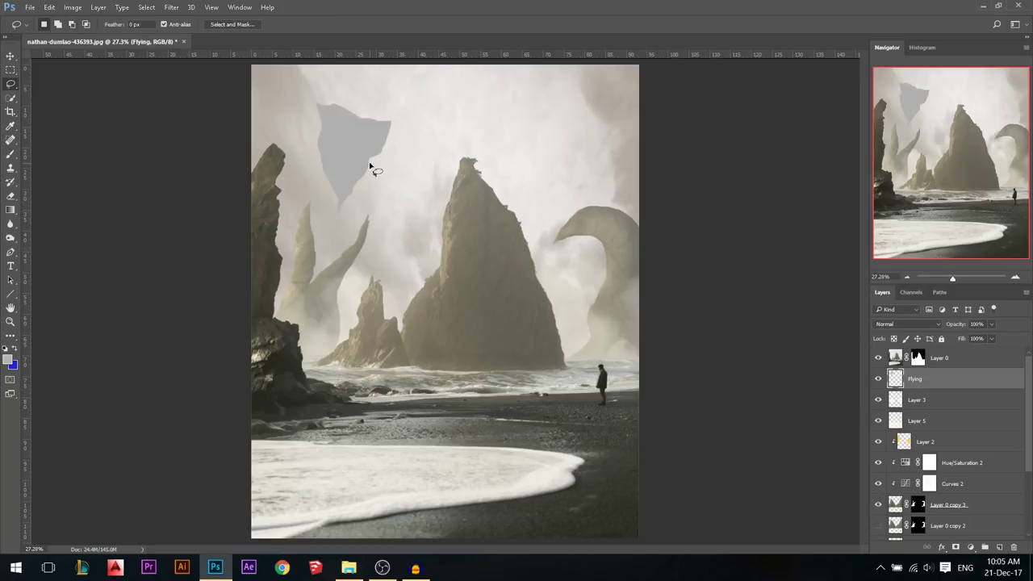
# Step: Duplicate Layer 0, show only the duplicate and apply its layer mask
pyautogui.press('v')
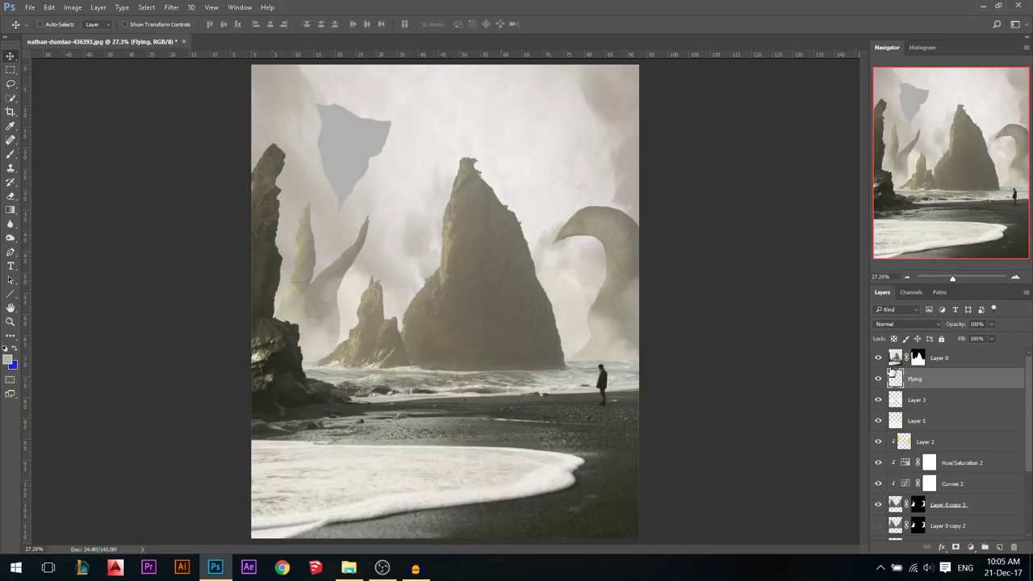
pyautogui.click(936, 363)
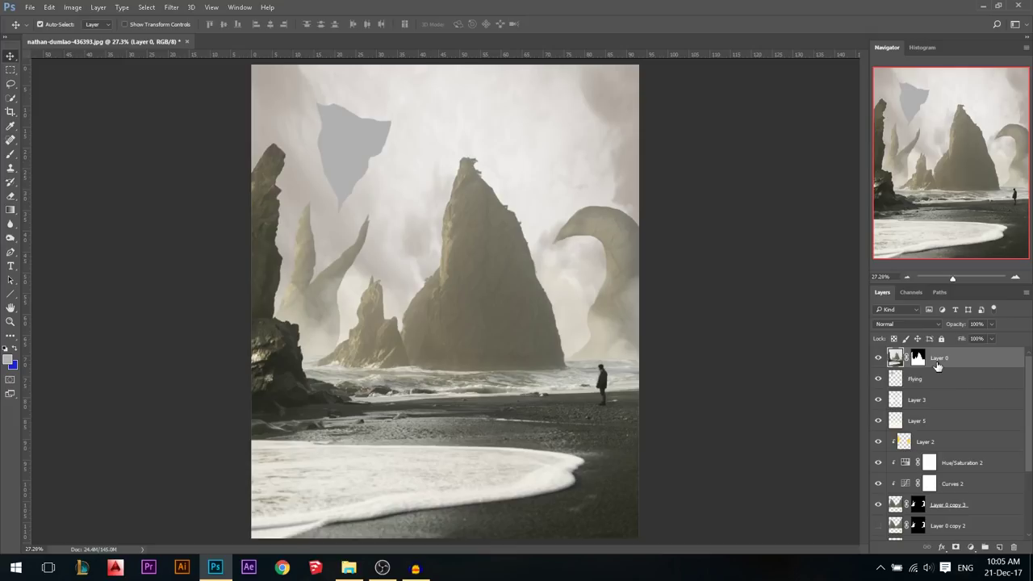
pyautogui.hotkey('ctrl', 'j')
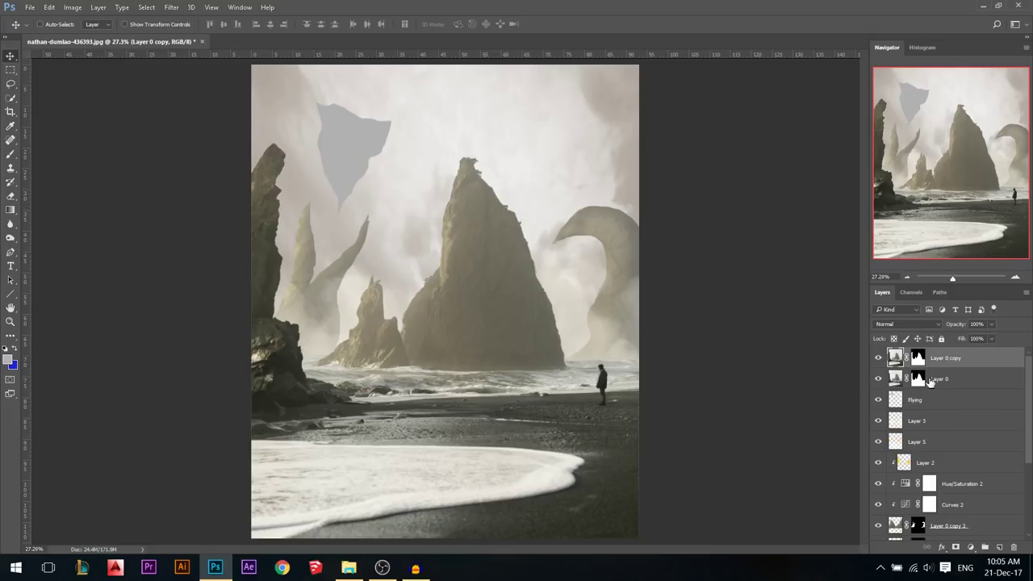
pyautogui.keyDown('alt'); pyautogui.click(878, 360); pyautogui.keyUp('alt')
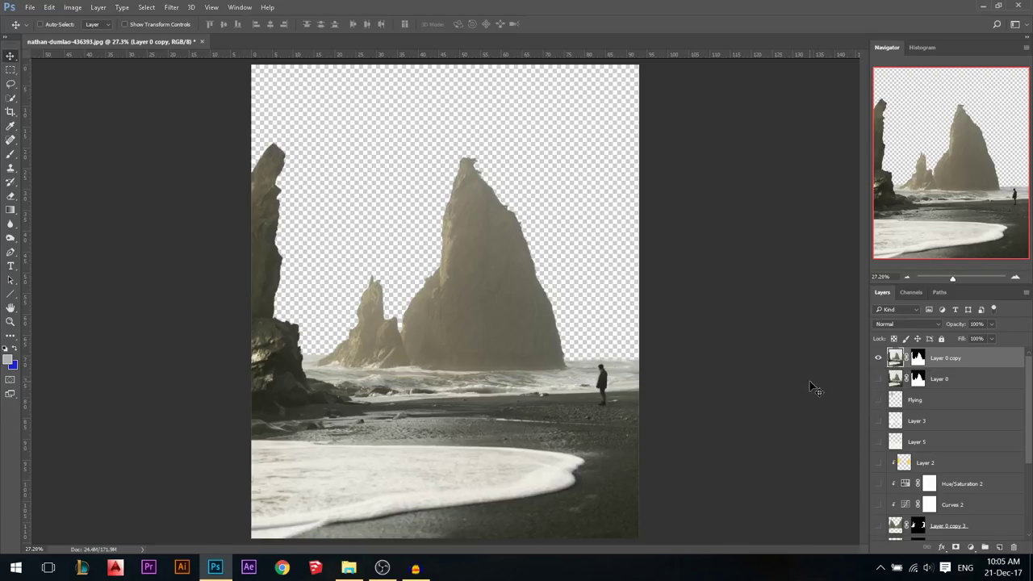
pyautogui.click(9, 70)
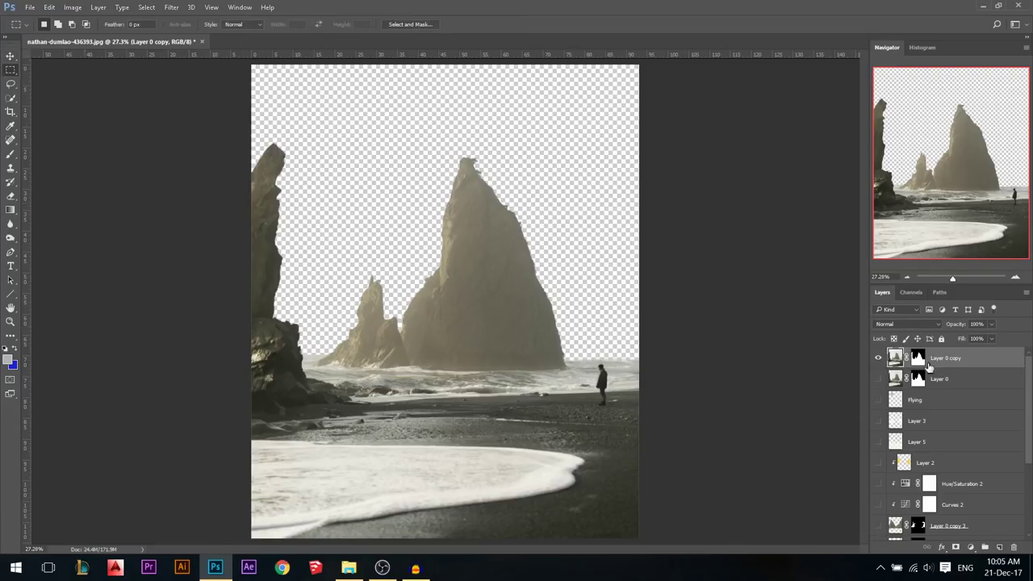
pyautogui.rightClick(918, 361)
pyautogui.click(912, 401)
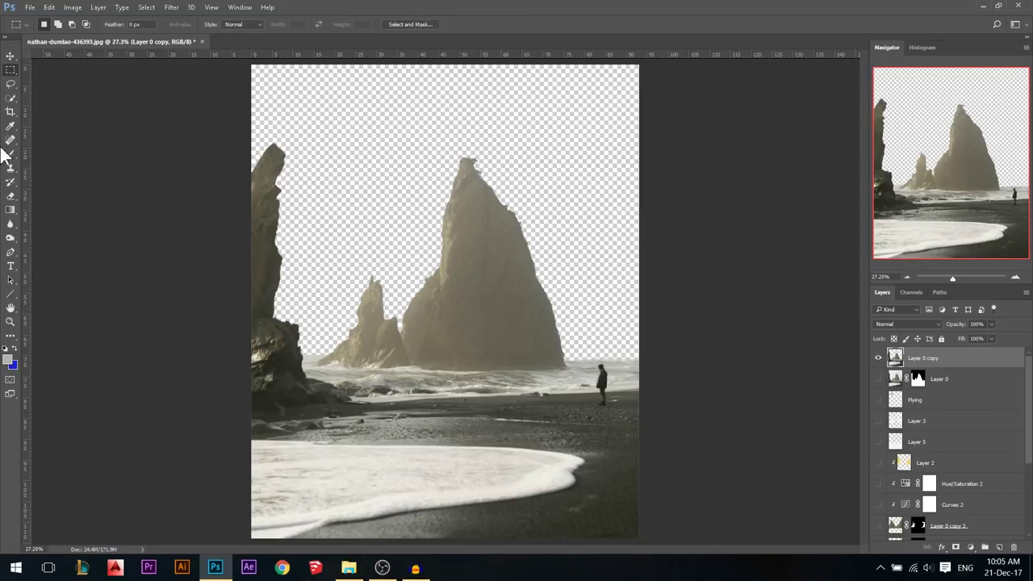
# Step: Erase everything except the large central rock from Layer 0 copy using an inverted rectangular selection, and show all layers again
pyautogui.moveTo(401, 145); pyautogui.dragTo(566, 368)
pyautogui.rightClick(476, 256)
pyautogui.click(516, 273)
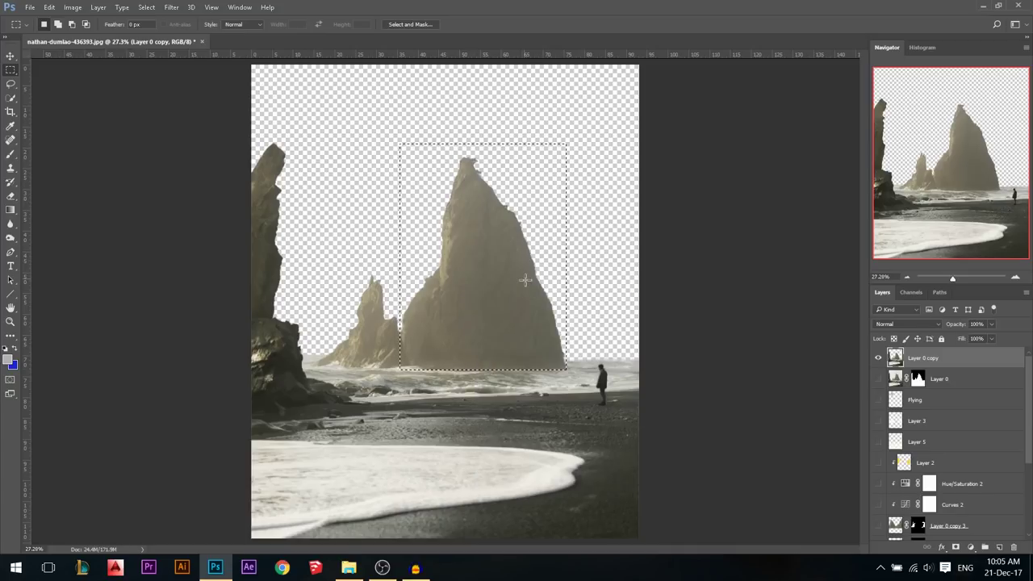
pyautogui.press('Delete')
pyautogui.hotkey('ctrl', 'd')
pyautogui.keyDown('alt'); pyautogui.click(879, 359); pyautogui.keyUp('alt')
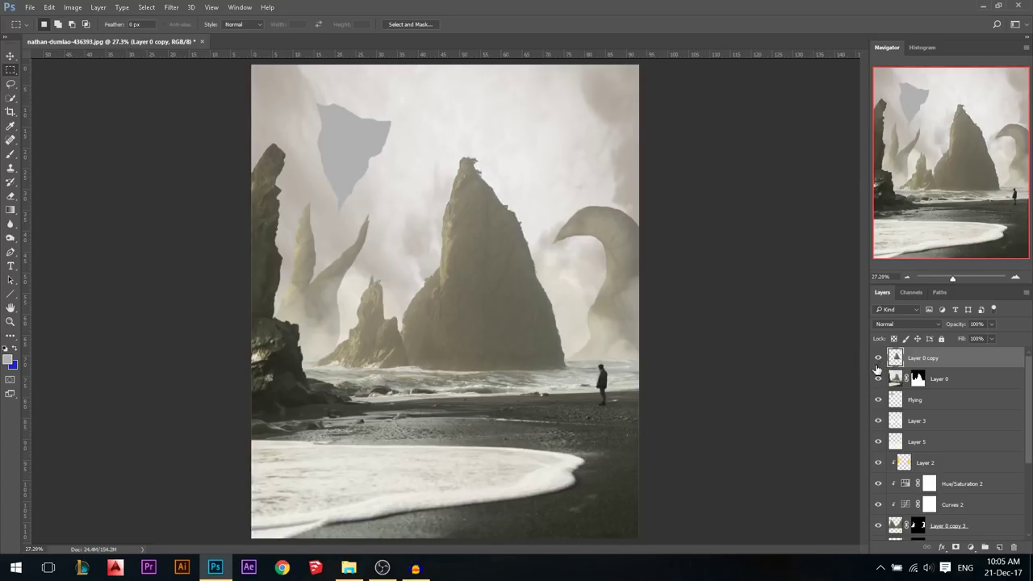
# Step: Move the rock on Layer 0 copy up over the gray shape and flip it vertically
pyautogui.press('v')
pyautogui.moveTo(389, 270); pyautogui.dragTo(397, 213)
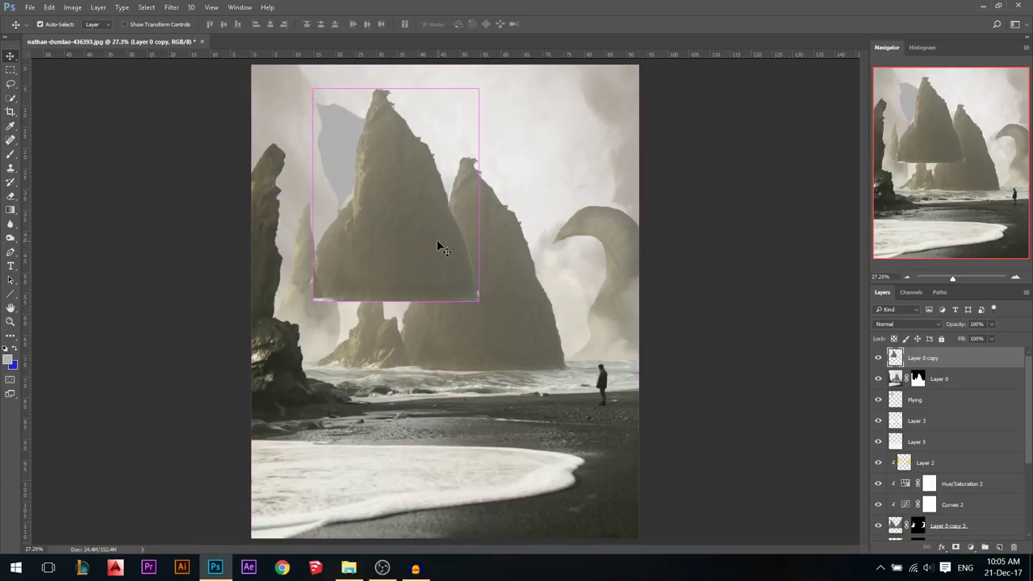
pyautogui.hotkey('ctrl', 't')
pyautogui.rightClick(438, 242)
pyautogui.click(474, 429)
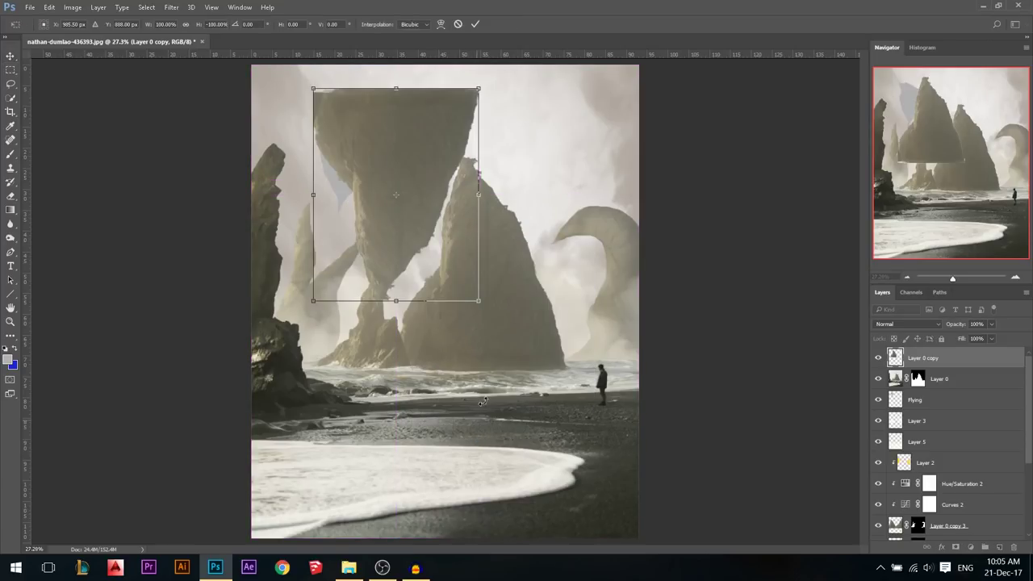
pyautogui.press('Return')
# Step: Scale the flipped rock to about 67% and rotate it slightly clockwise so that it covers the gray shape
pyautogui.moveTo(380, 177); pyautogui.dragTo(342, 165)
pyautogui.hotkey('ctrl', 't')
pyautogui.moveTo(436, 288); pyautogui.dragTo(380, 218)
pyautogui.moveTo(348, 165)
pyautogui.mouseDown()
pyautogui.moveTo(377, 211)
pyautogui.moveTo(362, 175)
pyautogui.mouseUp()
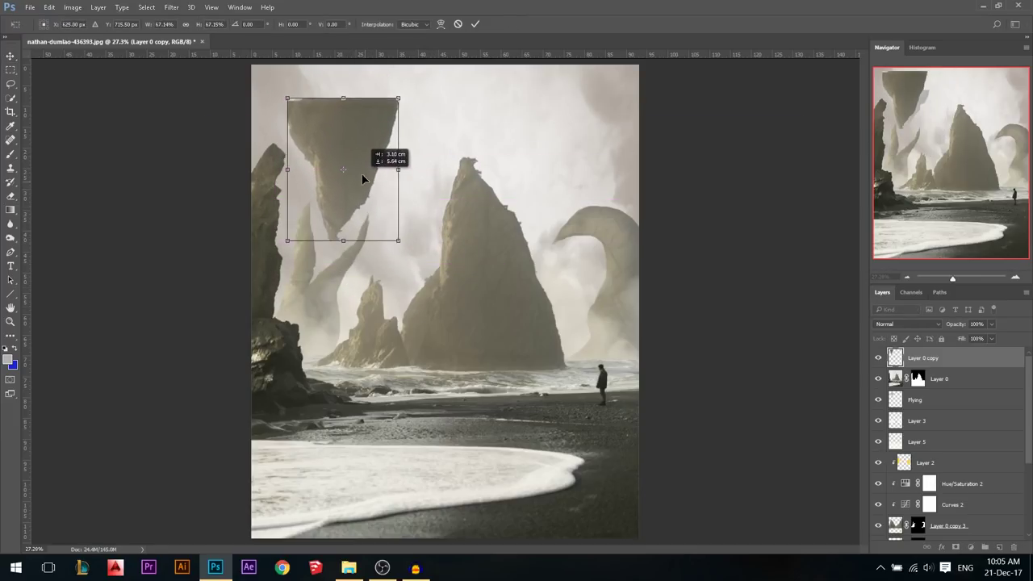
pyautogui.moveTo(439, 111); pyautogui.dragTo(441, 129)
pyautogui.moveTo(357, 138)
pyautogui.mouseDown()
pyautogui.moveTo(372, 134)
pyautogui.moveTo(353, 136)
pyautogui.mouseUp()
pyautogui.moveTo(317, 166); pyautogui.dragTo(299, 138)
pyautogui.press('Return')
# Step: Nudge the rotated rock slightly upward to fine-tune its position over the gray shape
pyautogui.moveTo(344, 188); pyautogui.dragTo(347, 187)
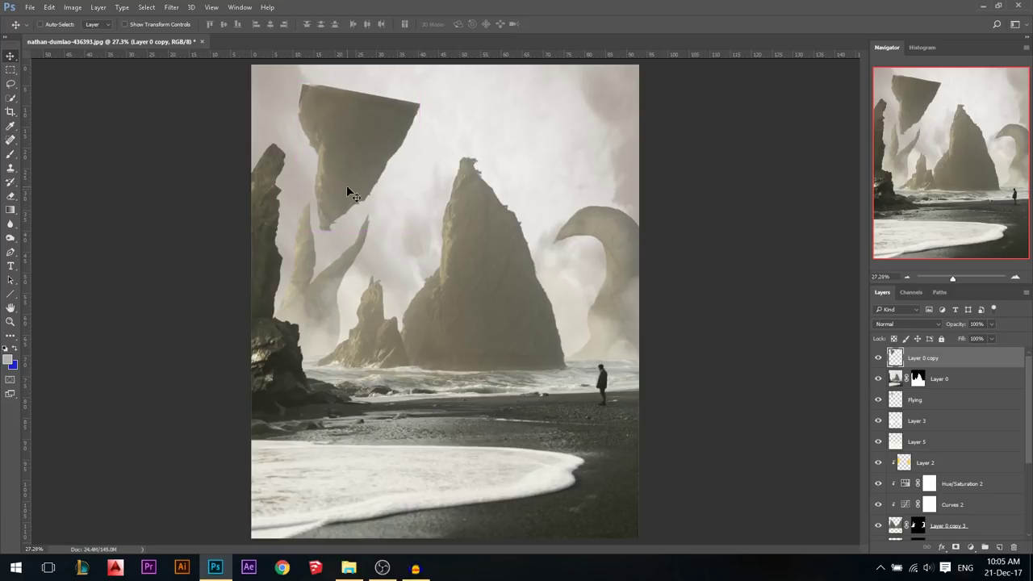
pyautogui.press('Up')
pyautogui.press('Up')
pyautogui.press('Up')
pyautogui.press('Up')
pyautogui.press('Up')
pyautogui.press('Up')
pyautogui.press('Up')
pyautogui.press('Up')
pyautogui.press('Up')
pyautogui.press('Up')
pyautogui.press('Up')
pyautogui.press('Up')
pyautogui.press('Down')
pyautogui.press('Down')
pyautogui.press('Down')
pyautogui.press('Down')
pyautogui.press('Down')
pyautogui.press('Down')
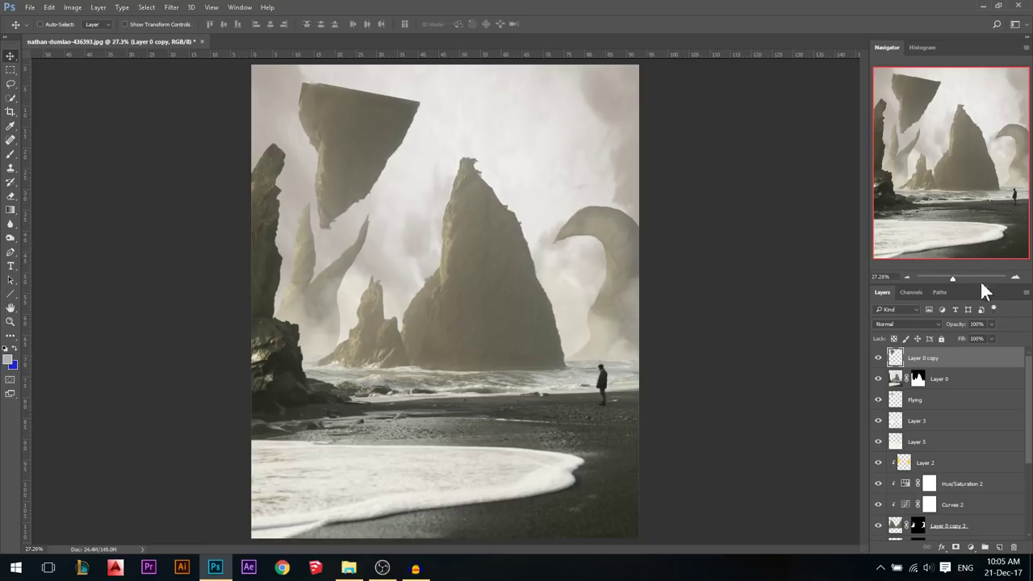
# Step: Place Layer 0 copy beneath Layer 0, mask it with the outline of the Flying layer's shape and hide the Flying layer
pyautogui.moveTo(934, 367); pyautogui.dragTo(936, 389)
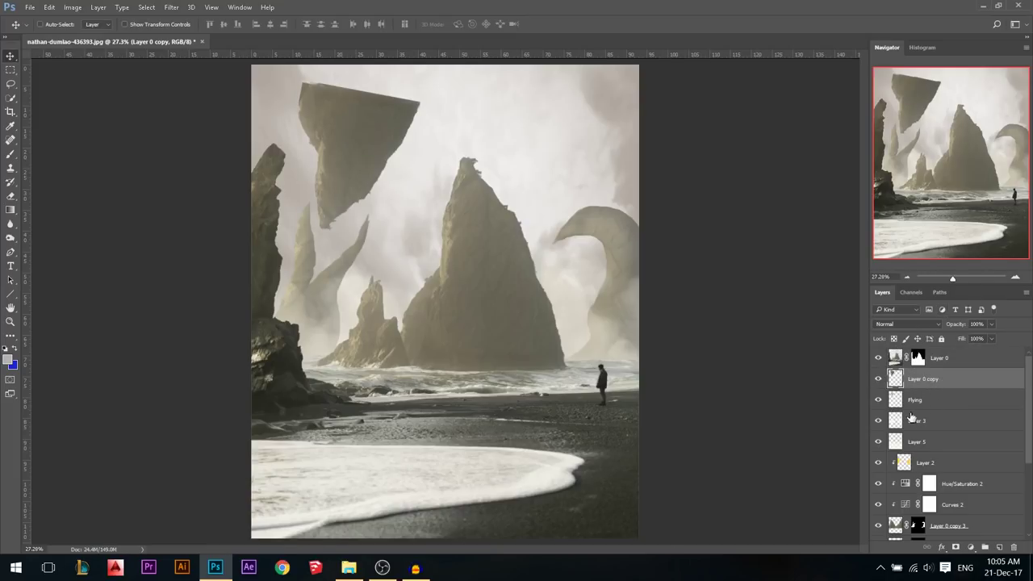
pyautogui.keyDown('ctrl'); pyautogui.click(896, 399); pyautogui.keyUp('ctrl')
pyautogui.click(955, 547)
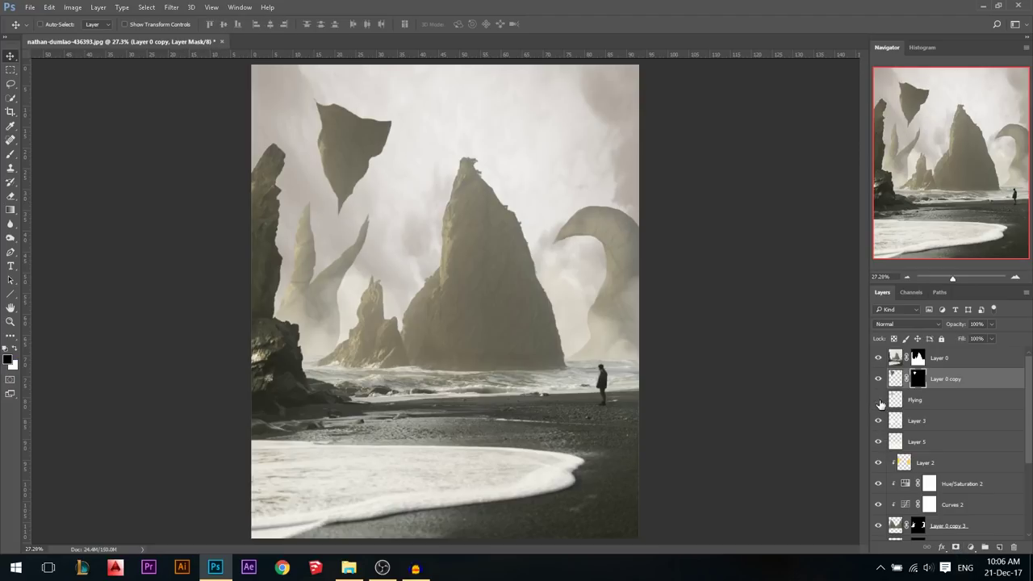
pyautogui.scroll(3, 330, 187)
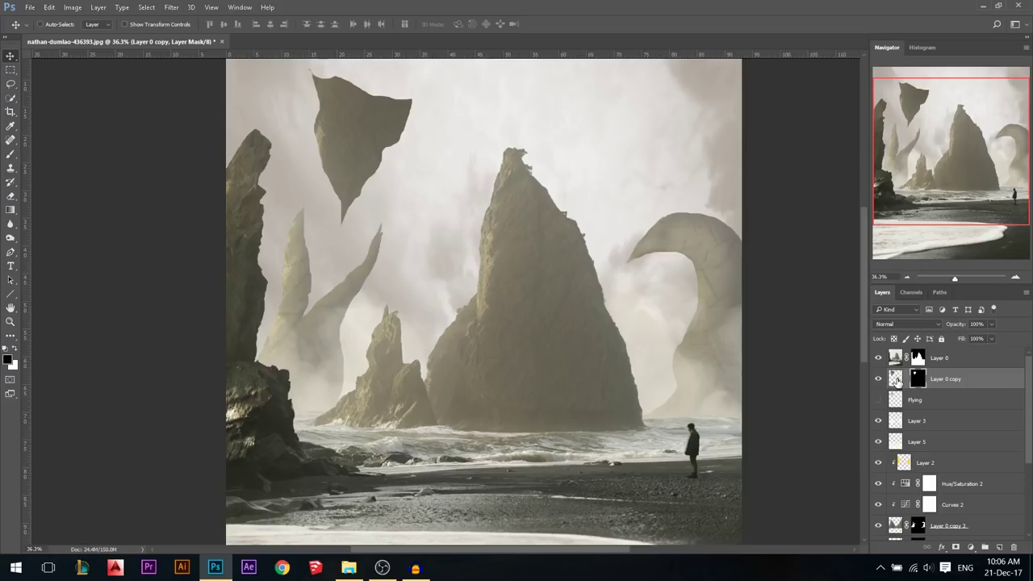
# Step: Shift the rock texture slightly inside the mask on Layer 0 copy and delete the Flying layer
pyautogui.click(895, 378)
pyautogui.moveTo(364, 142)
pyautogui.mouseDown()
pyautogui.moveTo(372, 139)
pyautogui.moveTo(388, 160)
pyautogui.moveTo(384, 147)
pyautogui.moveTo(361, 145)
pyautogui.mouseUp()
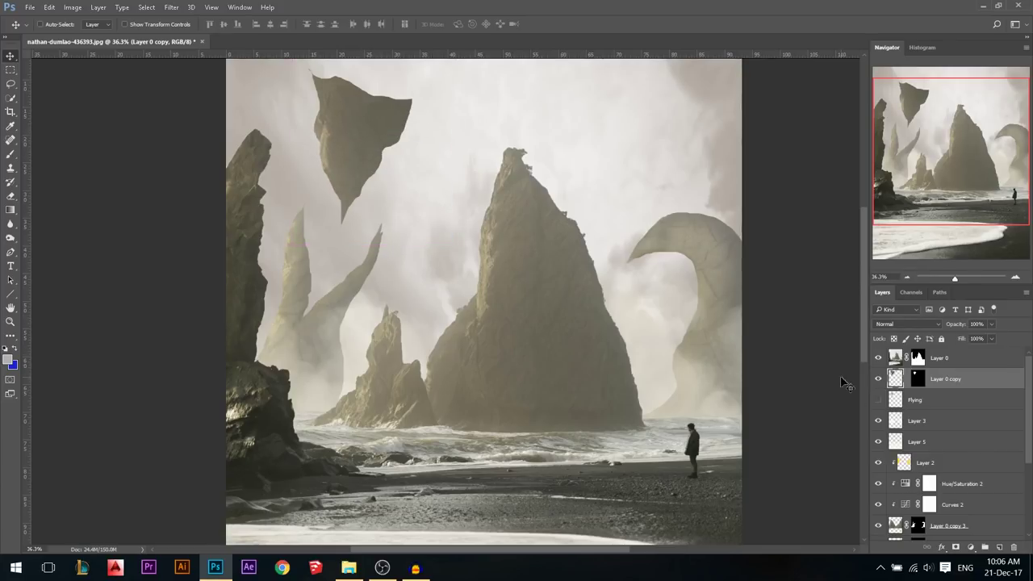
pyautogui.click(907, 395)
pyautogui.press('Delete')
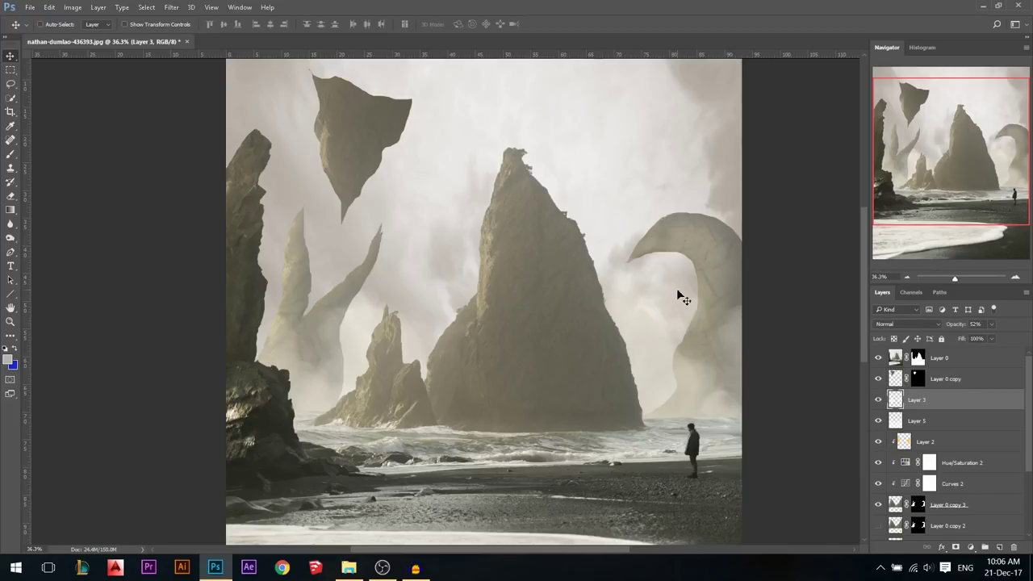
# Step: Add a Curves adjustment clipped to Layer 0 copy and raise its black point to fade the floating rock
pyautogui.scroll(-2, 360, 166)
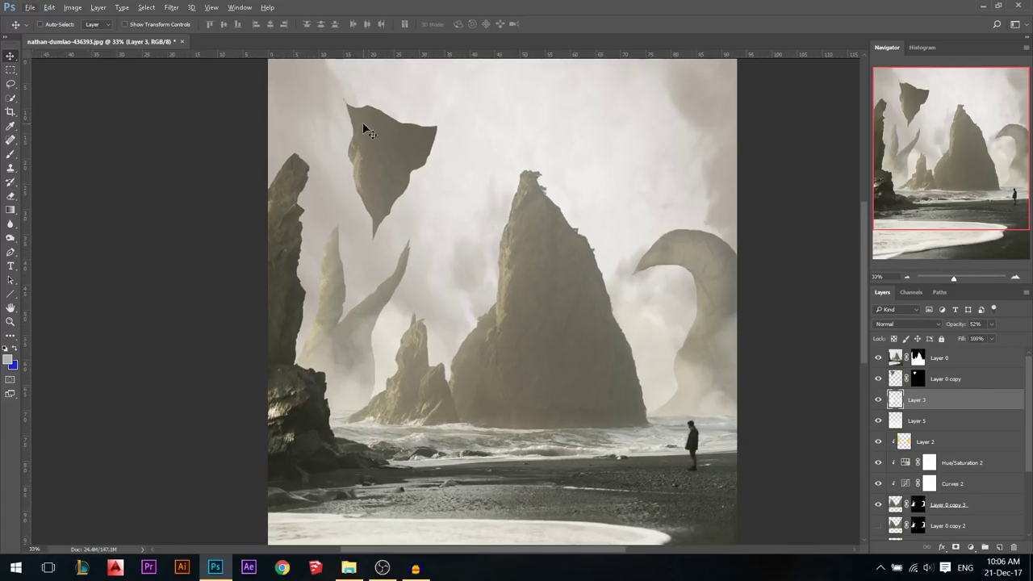
pyautogui.scroll(1, 380, 145)
pyautogui.click(942, 379)
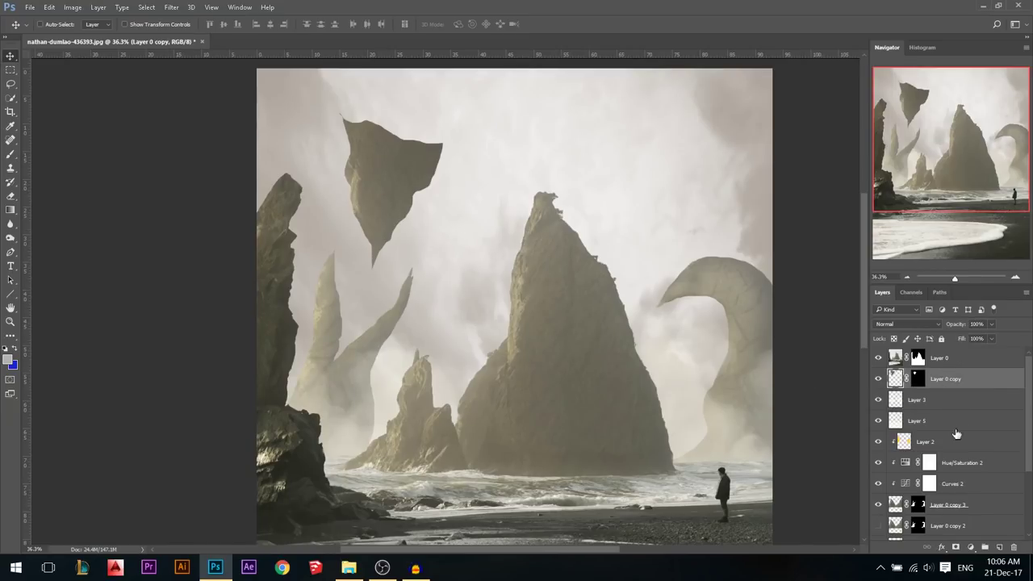
pyautogui.click(969, 547)
pyautogui.click(947, 368)
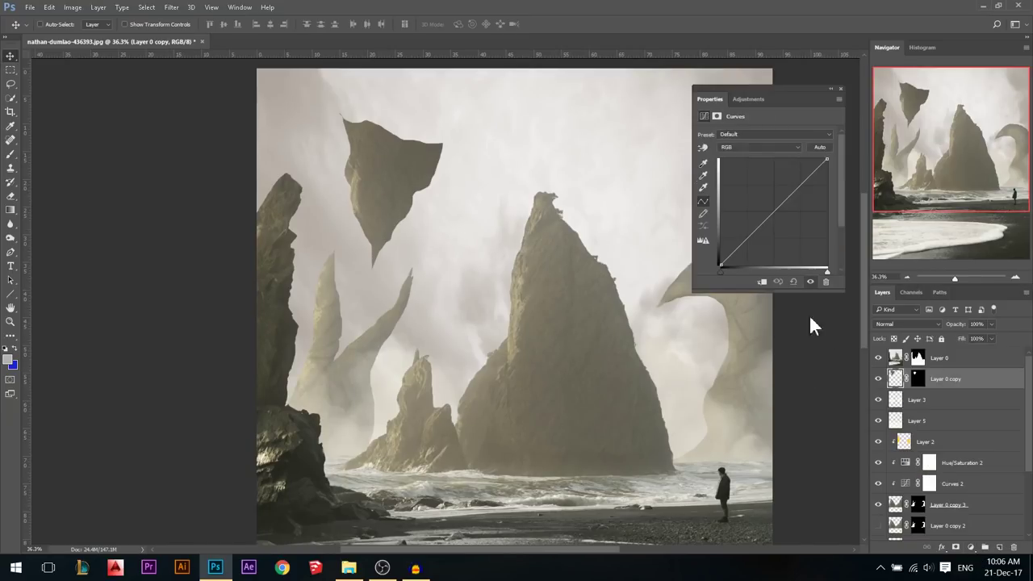
pyautogui.click(762, 281)
pyautogui.moveTo(721, 266); pyautogui.dragTo(709, 229)
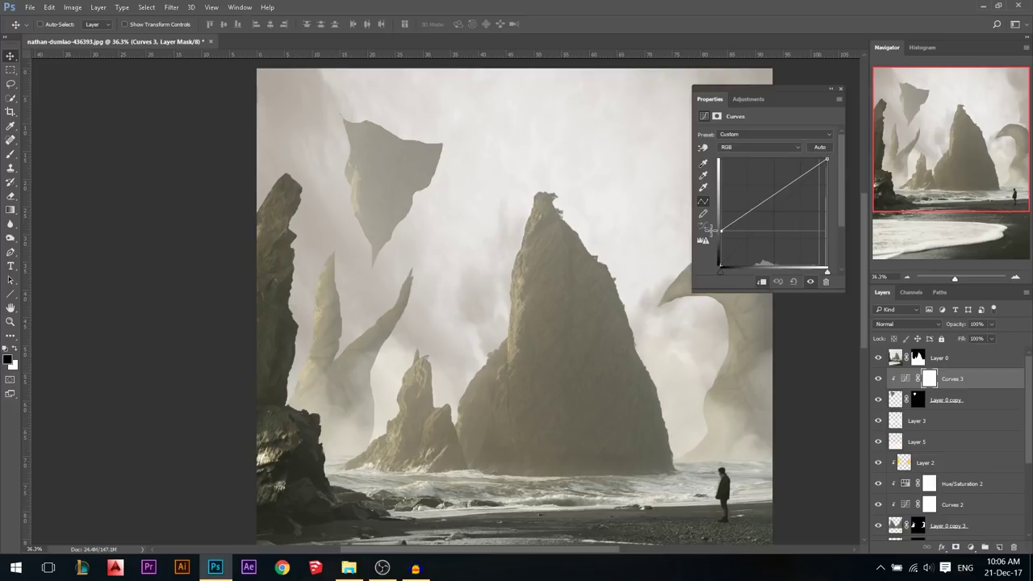
pyautogui.scroll(-2, 476, 261)
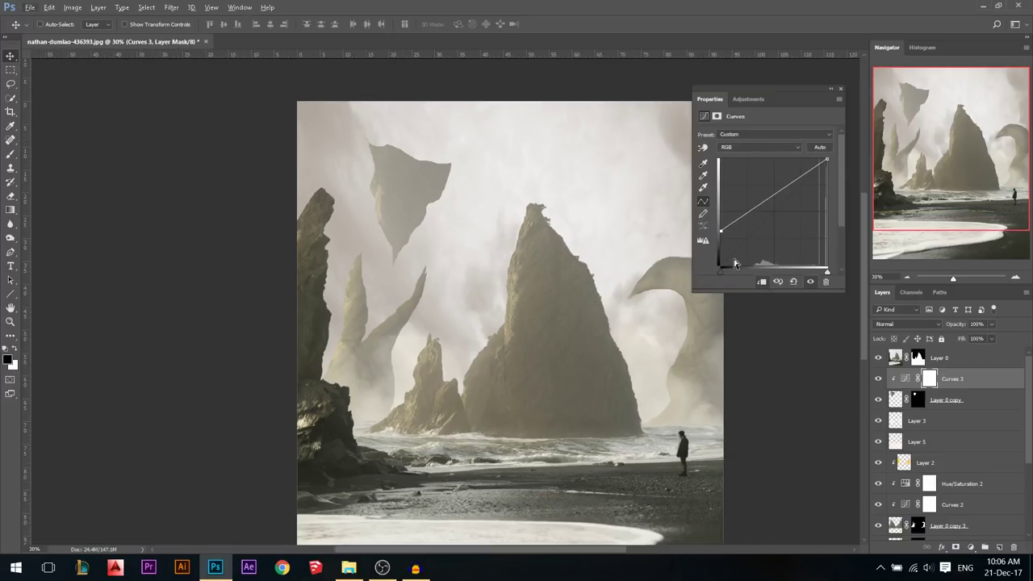
pyautogui.moveTo(723, 233); pyautogui.dragTo(718, 240)
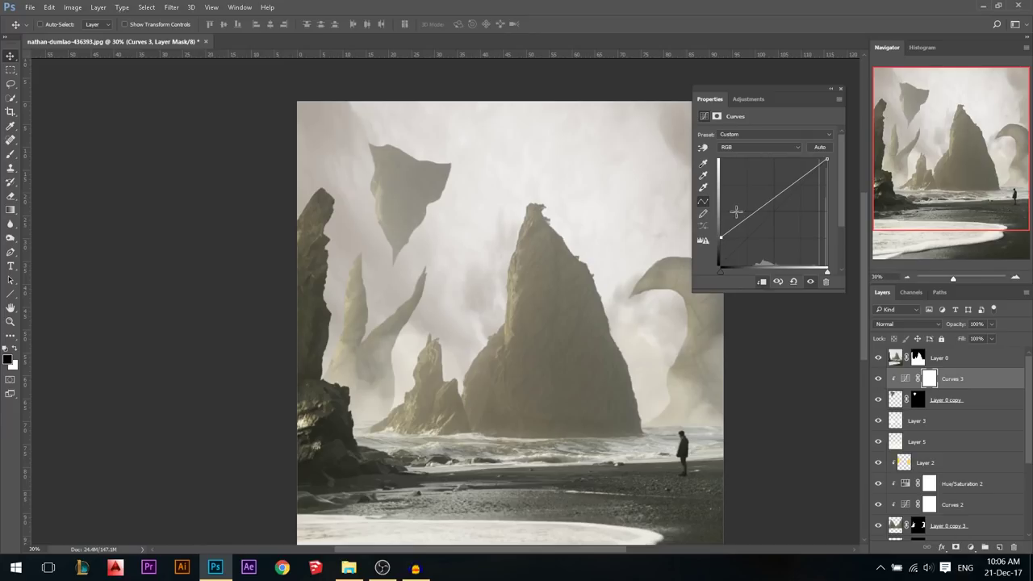
pyautogui.click(840, 88)
# Step: Add a Hue/Saturation adjustment above Curves 3, clipped to the floating rock
pyautogui.scroll(3, 396, 178)
pyautogui.scroll(-2, 397, 180)
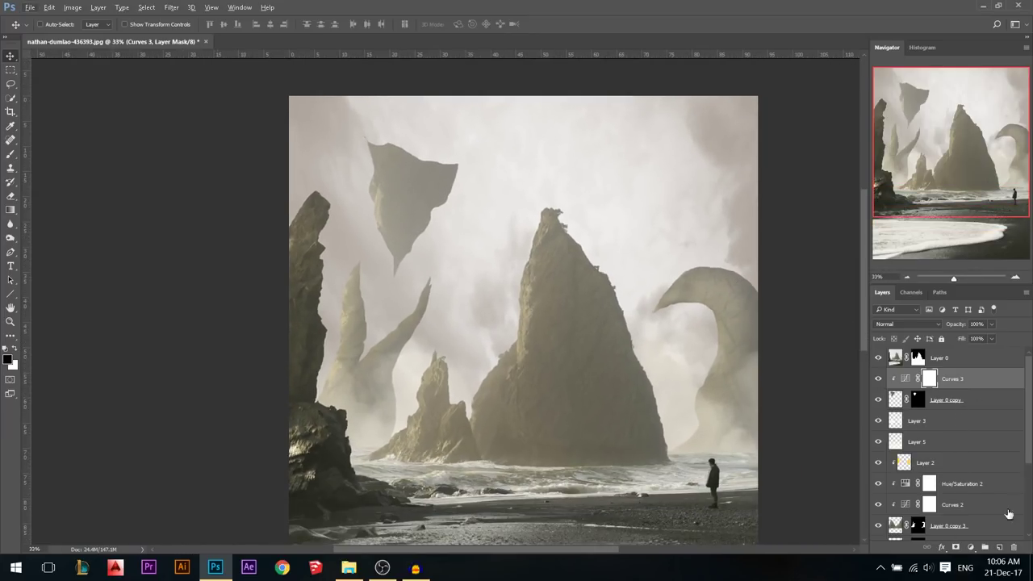
pyautogui.click(970, 548)
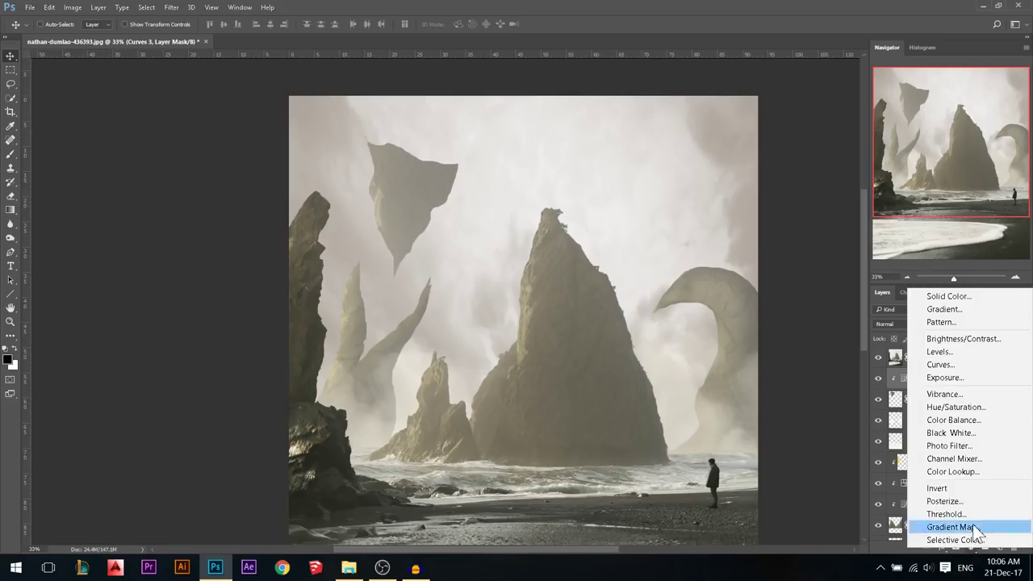
pyautogui.click(962, 403)
pyautogui.click(761, 283)
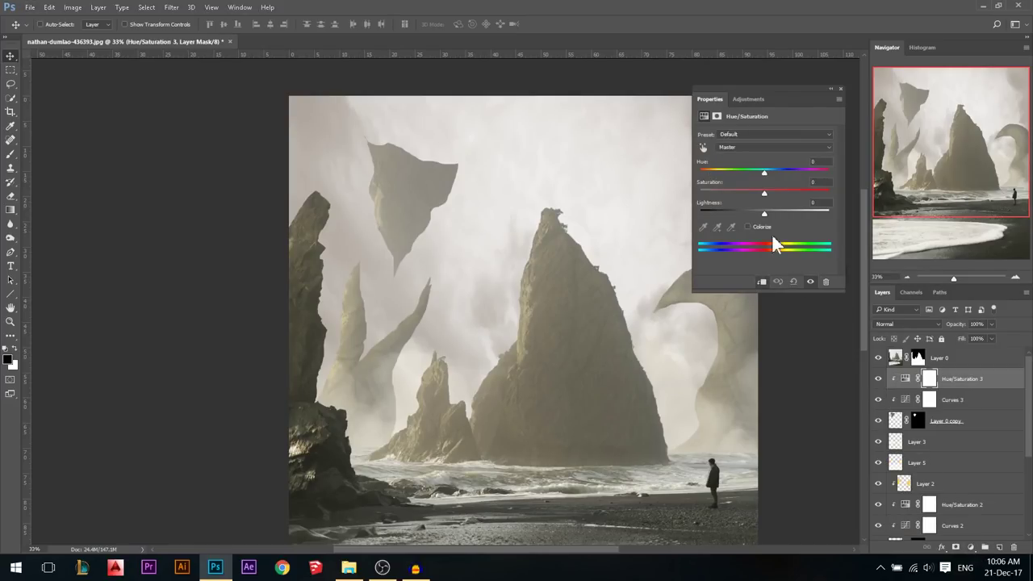
pyautogui.click(840, 89)
# Step: Add a new empty layer above Hue/Saturation 3 and clip it to the floating rock
pyautogui.click(996, 546)
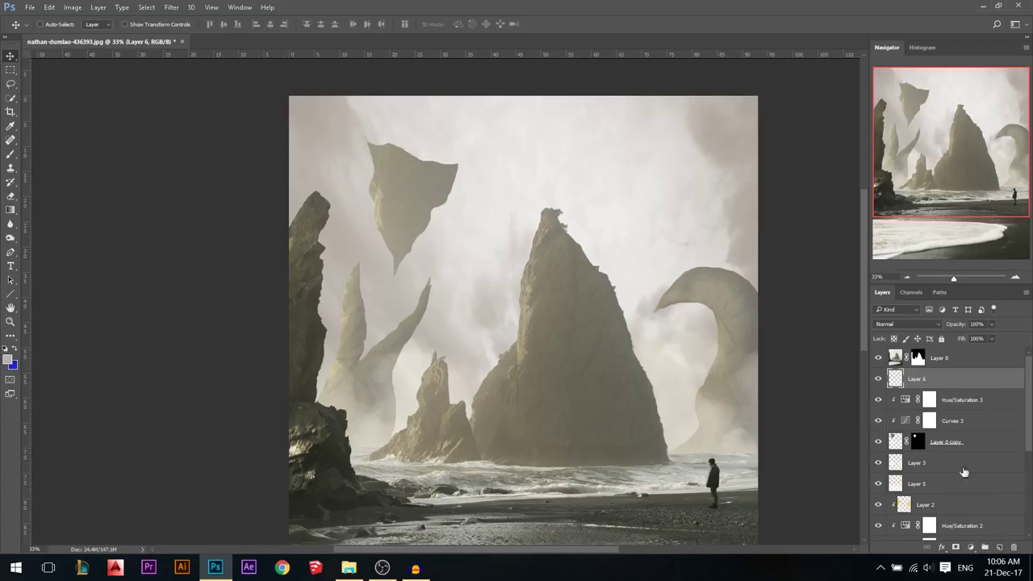
pyautogui.keyDown('alt'); pyautogui.click(936, 389); pyautogui.keyUp('alt')
pyautogui.press('b')
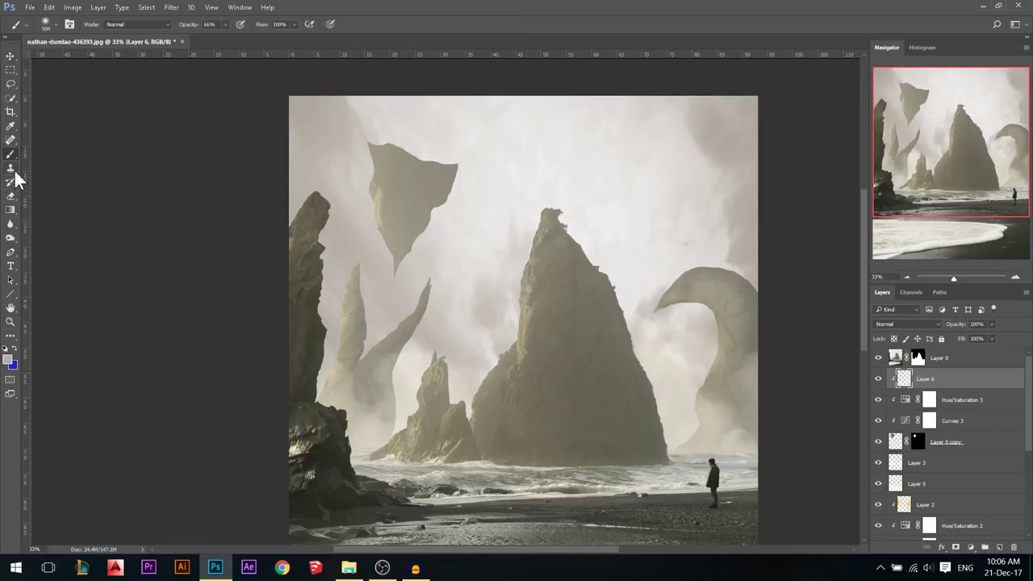
# Step: Paint soft orange over the light-facing left side of the floating rock on Layer 6
pyautogui.click(9, 359)
pyautogui.moveTo(749, 157); pyautogui.dragTo(792, 130)
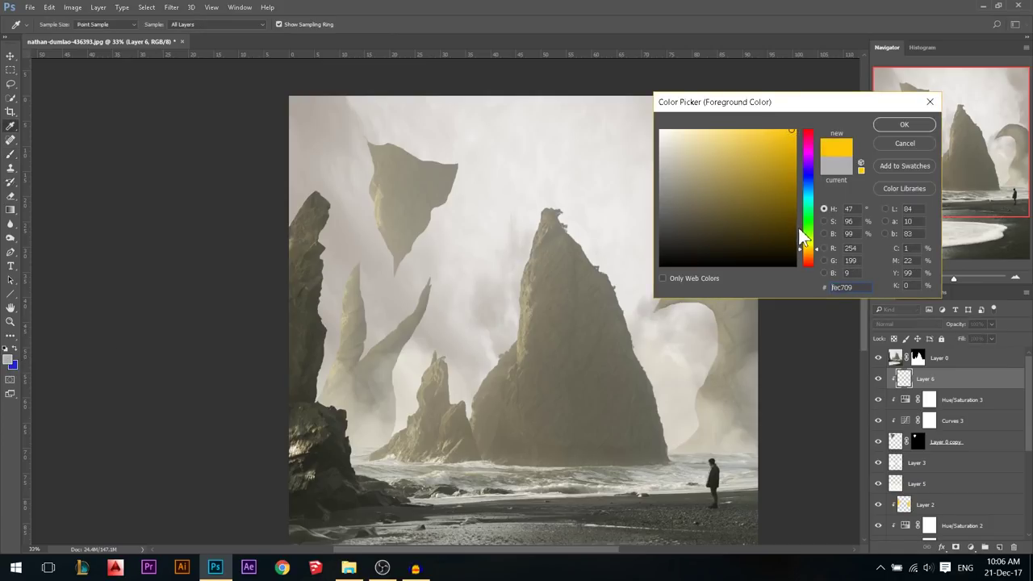
pyautogui.moveTo(802, 236); pyautogui.dragTo(806, 259)
pyautogui.click(902, 124)
pyautogui.moveTo(330, 166)
pyautogui.mouseDown()
pyautogui.moveTo(311, 150)
pyautogui.moveTo(327, 208)
pyautogui.moveTo(334, 133)
pyautogui.moveTo(342, 201)
pyautogui.moveTo(315, 210)
pyautogui.moveTo(327, 170)
pyautogui.mouseUp()
pyautogui.click(312, 150)
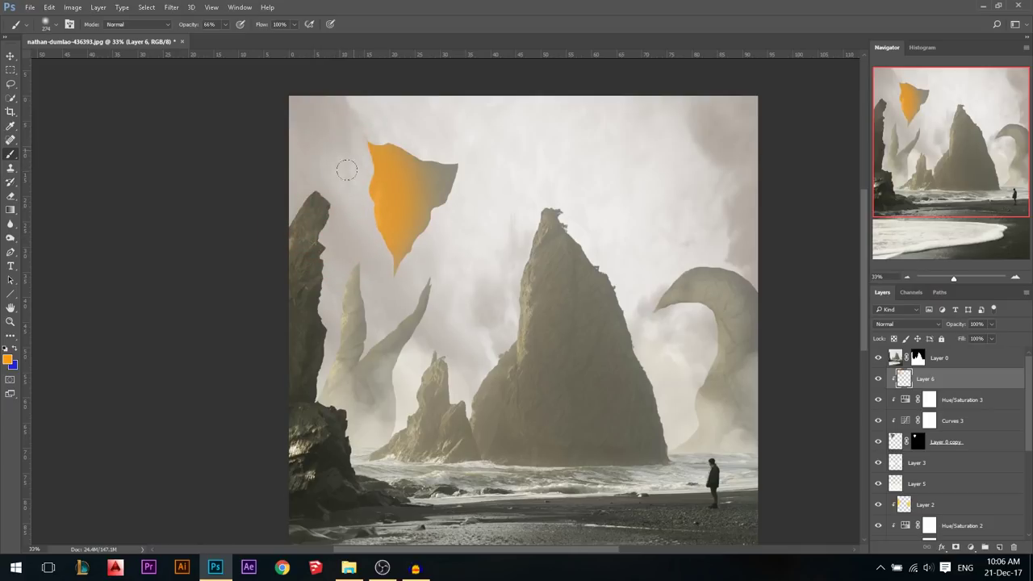
# Step: Set Layer 6 to Soft Light blending at 9% opacity and compare the rock with and without it
pyautogui.click(920, 323)
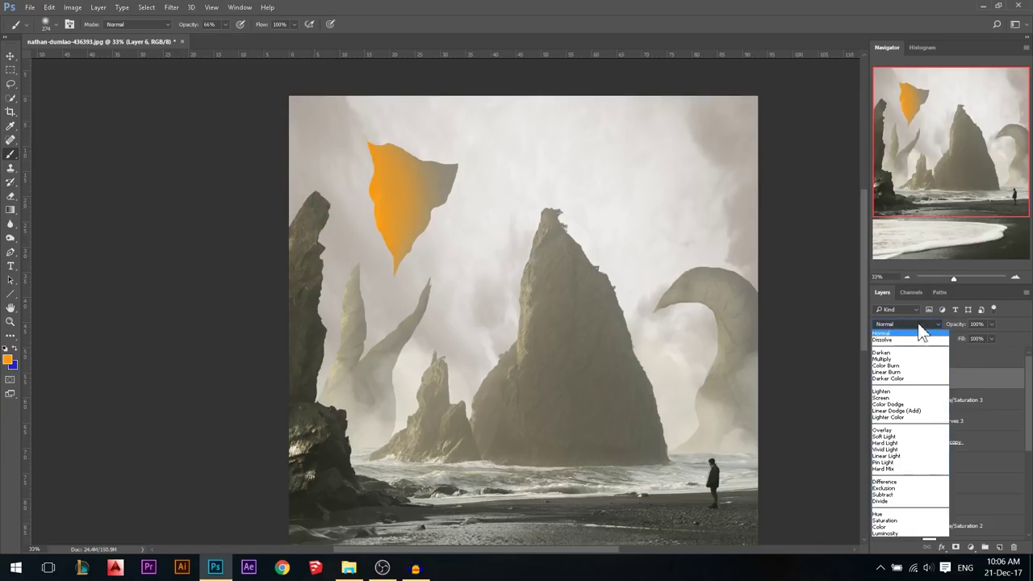
pyautogui.click(911, 433)
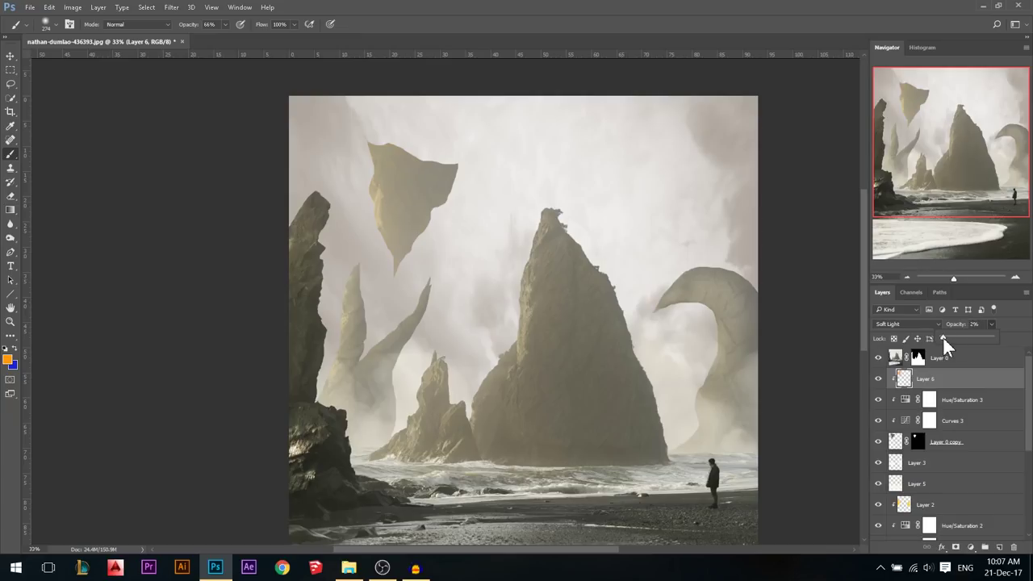
pyautogui.click(879, 379)
pyautogui.click(879, 380)
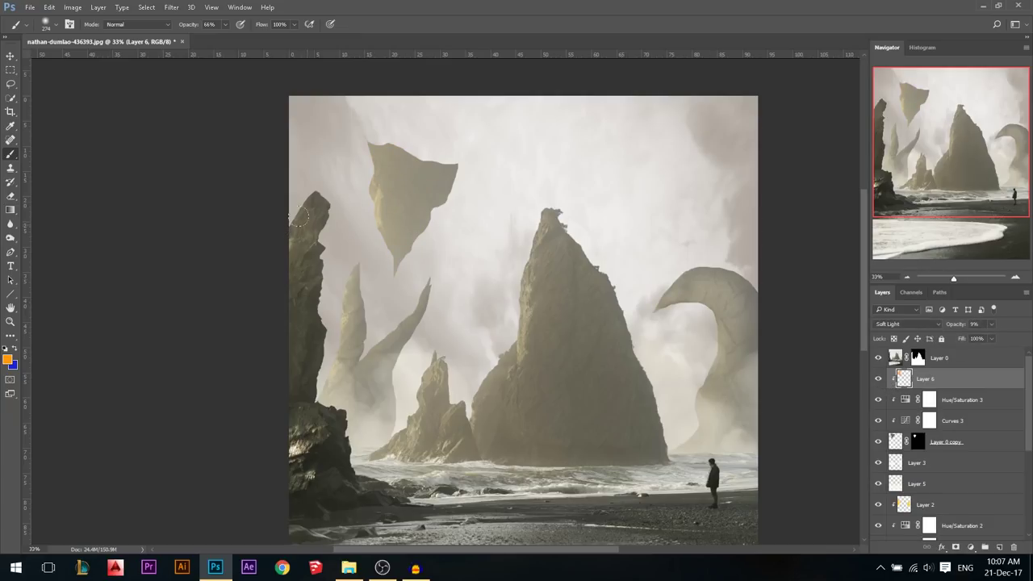
# Step: Duplicate the masked rock texture layer Layer 0 copy and hide the original
pyautogui.click(11, 55)
pyautogui.scroll(1, 416, 191)
pyautogui.scroll(-1, 416, 191)
pyautogui.scroll(-1, 403, 280)
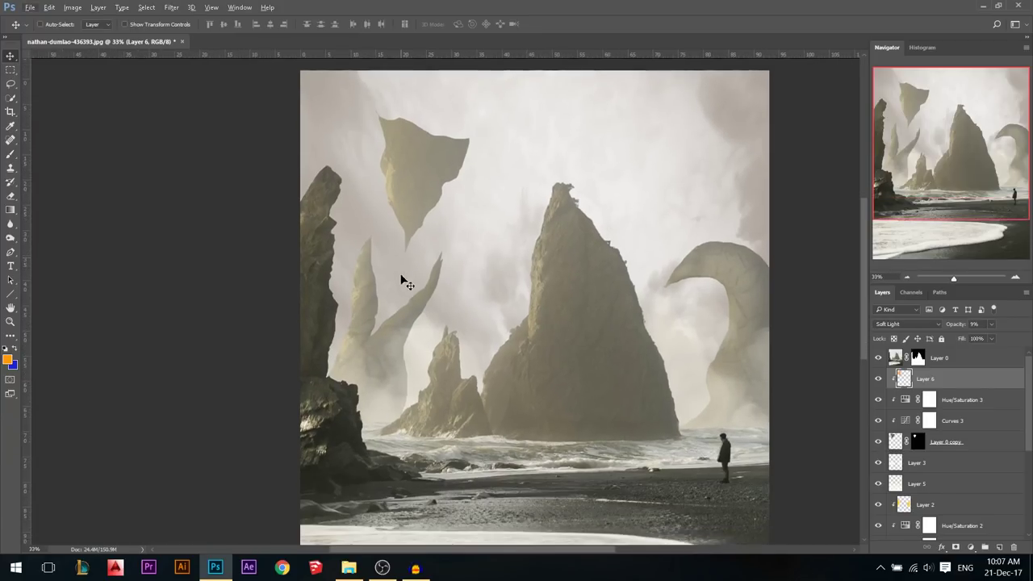
pyautogui.scroll(-1, 403, 279)
pyautogui.scroll(3, 350, 156)
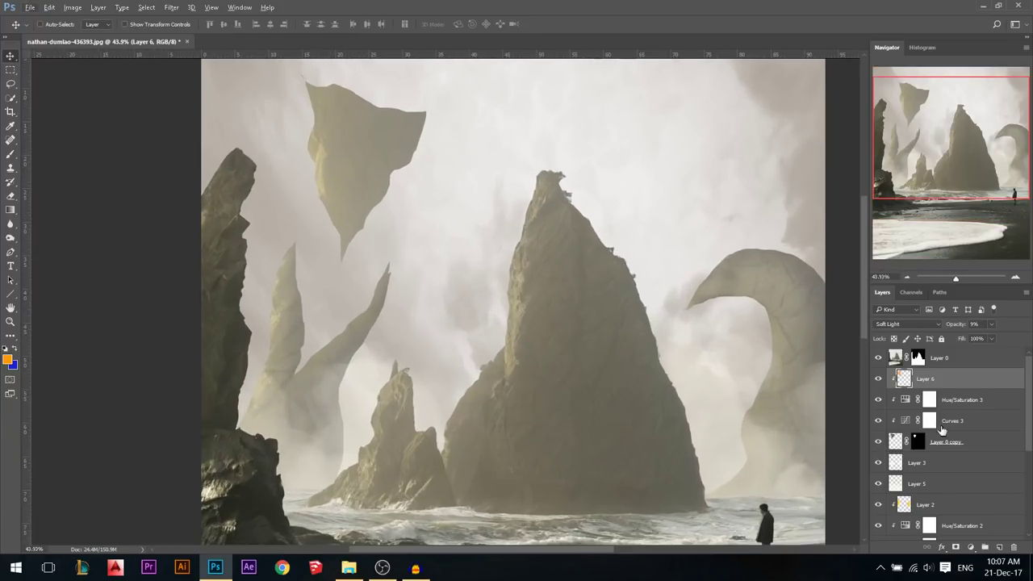
pyautogui.scroll(-1, 430, 275)
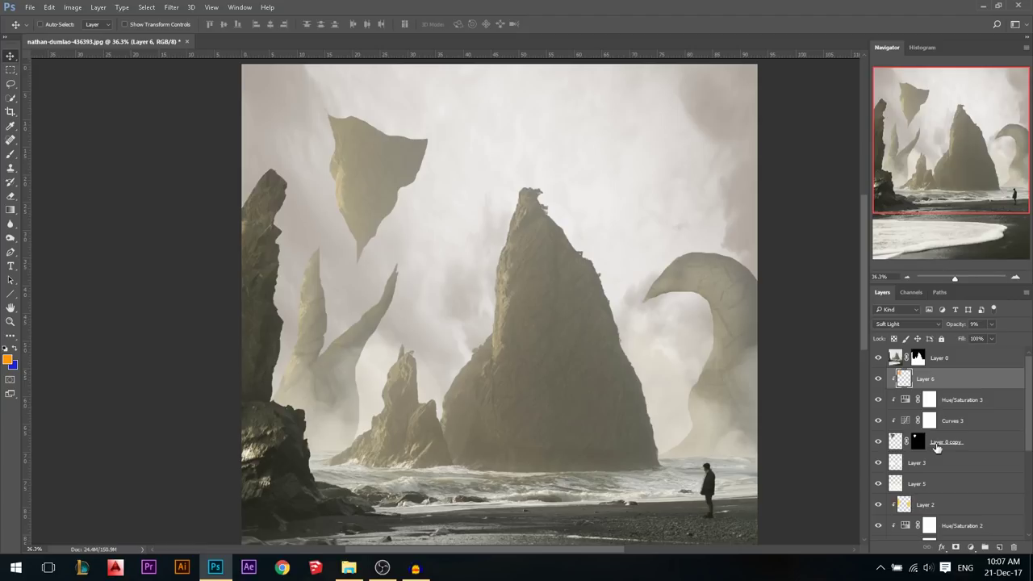
pyautogui.click(937, 447)
pyautogui.hotkey('ctrl', 'j')
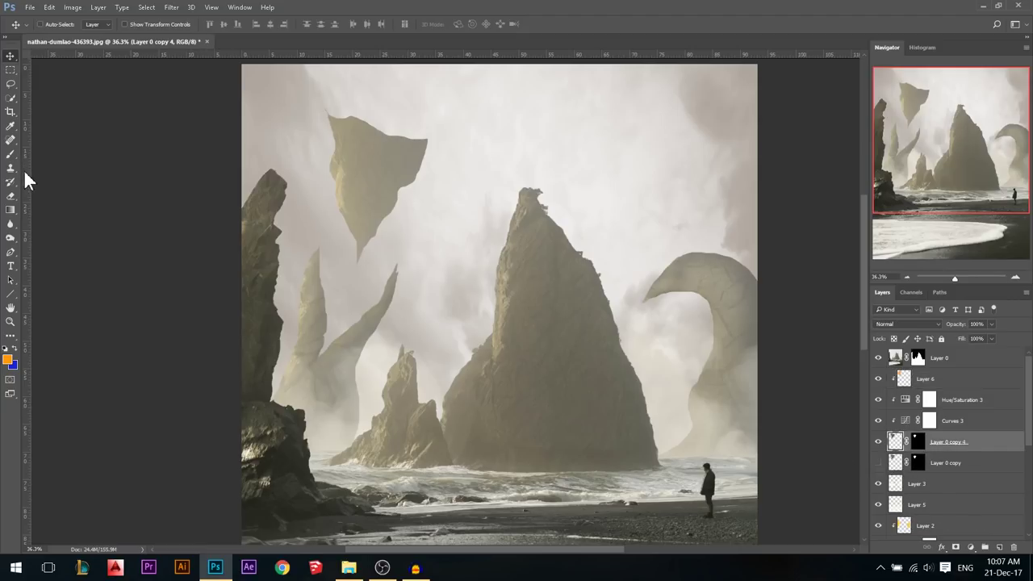
# Step: Darken the floating rock's upper edge and right side using the Burn tool on Midtones at 22% exposure
pyautogui.click(10, 238)
pyautogui.scroll(3, 357, 143)
pyautogui.moveTo(358, 142); pyautogui.dragTo(391, 143)
pyautogui.moveTo(468, 141); pyautogui.dragTo(479, 141)
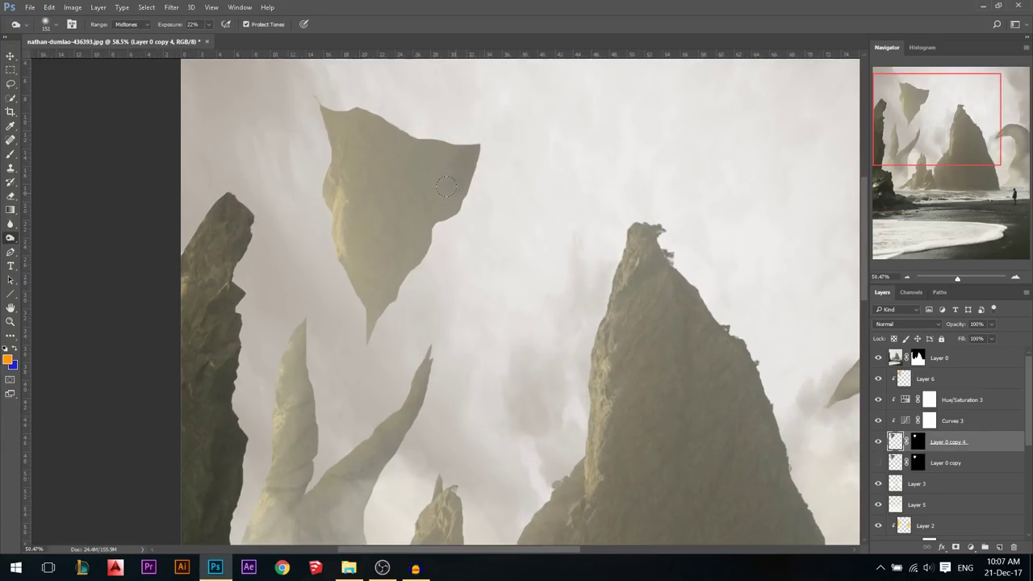
pyautogui.moveTo(417, 226); pyautogui.dragTo(388, 276)
pyautogui.moveTo(412, 191); pyautogui.dragTo(394, 304)
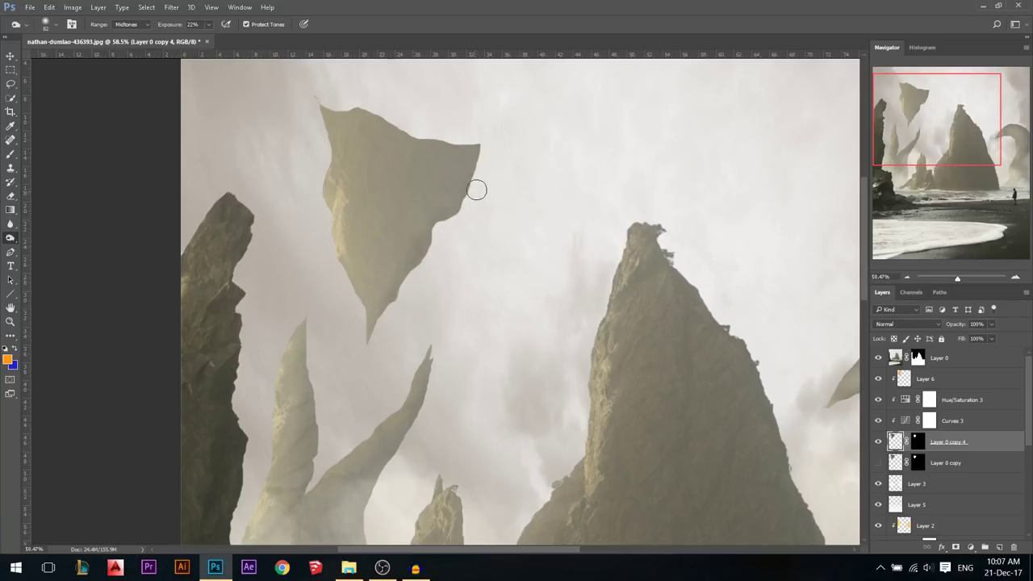
# Step: Lower the Burn tool's exposure to 7% and reduce its brush size to 3 px
pyautogui.moveTo(450, 233); pyautogui.dragTo(441, 229)
pyautogui.moveTo(431, 139); pyautogui.dragTo(423, 138)
pyautogui.click(417, 144)
pyautogui.moveTo(175, 22); pyautogui.dragTo(170, 28)
pyautogui.moveTo(422, 138); pyautogui.dragTo(411, 137)
pyautogui.rightClick(434, 152)
pyautogui.click(540, 153)
pyautogui.write('3')
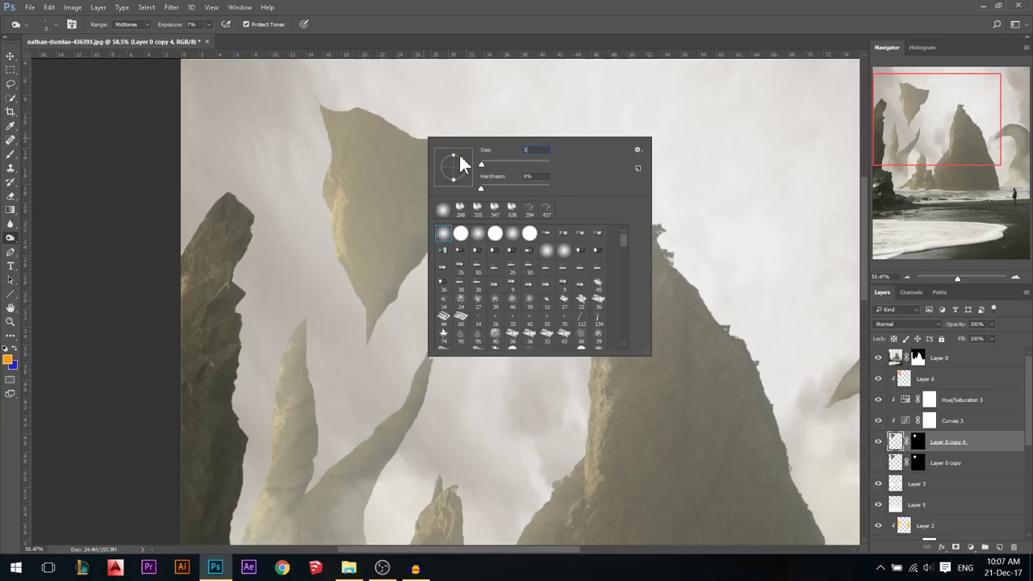
pyautogui.press('Return')
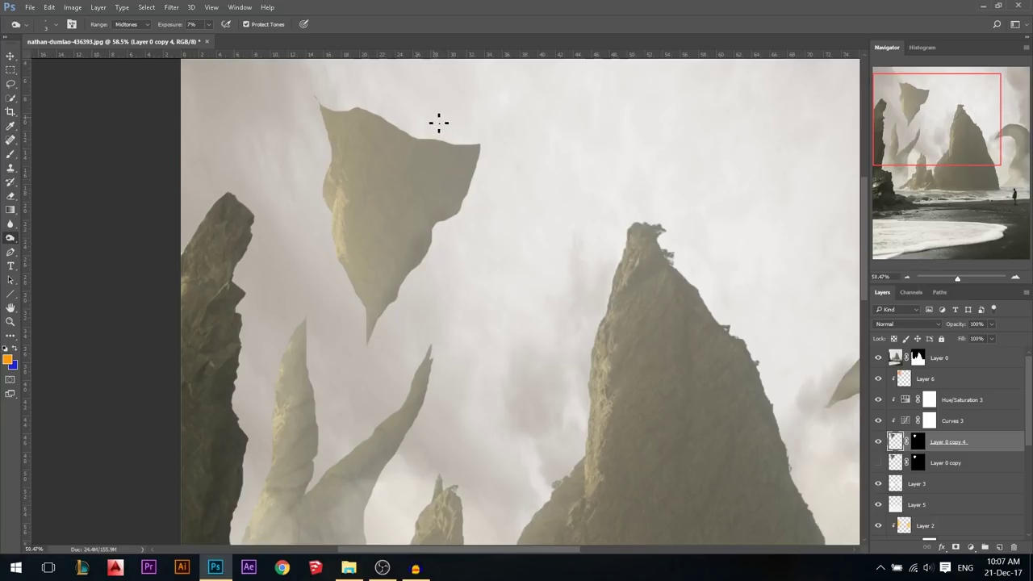
# Step: Set the Burn brush size to 8 px
pyautogui.rightClick(434, 153)
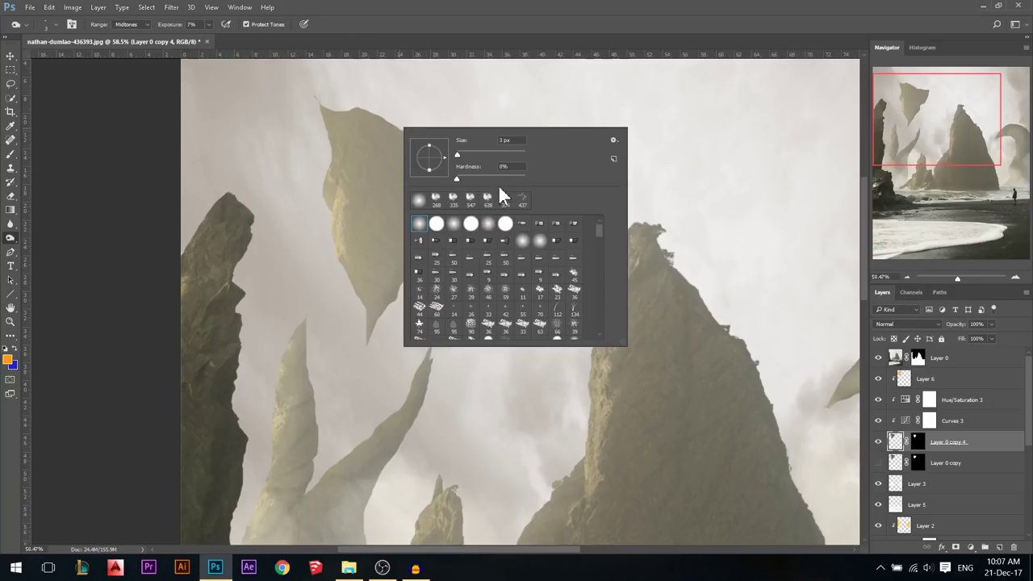
pyautogui.moveTo(519, 140); pyautogui.dragTo(481, 144)
pyautogui.write('8')
pyautogui.press('Return')
# Step: Burn a shadow crease from the dip in the floating rock's top edge down to the notch on its right side
pyautogui.scroll(1, 449, 222)
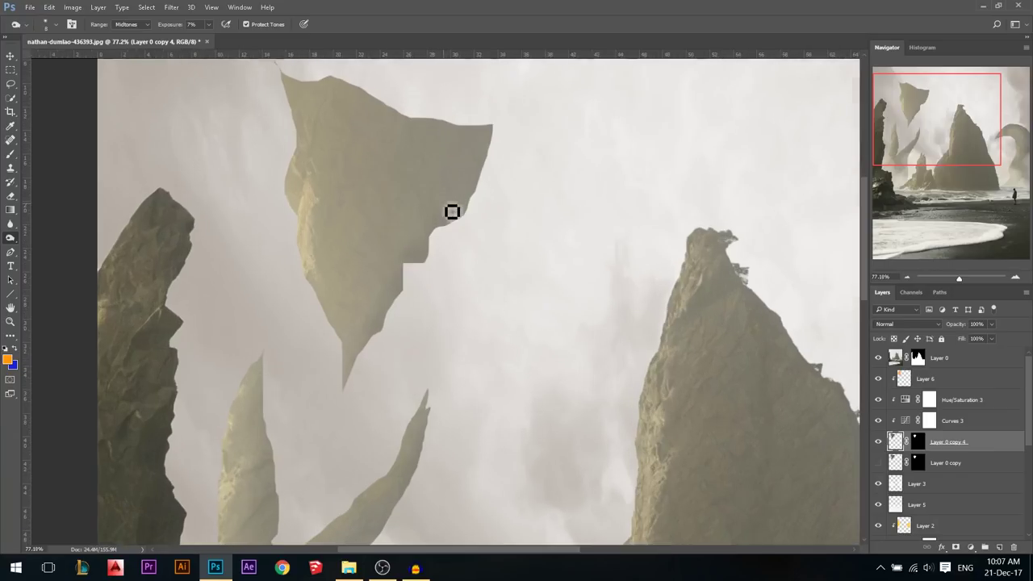
pyautogui.scroll(1, 440, 204)
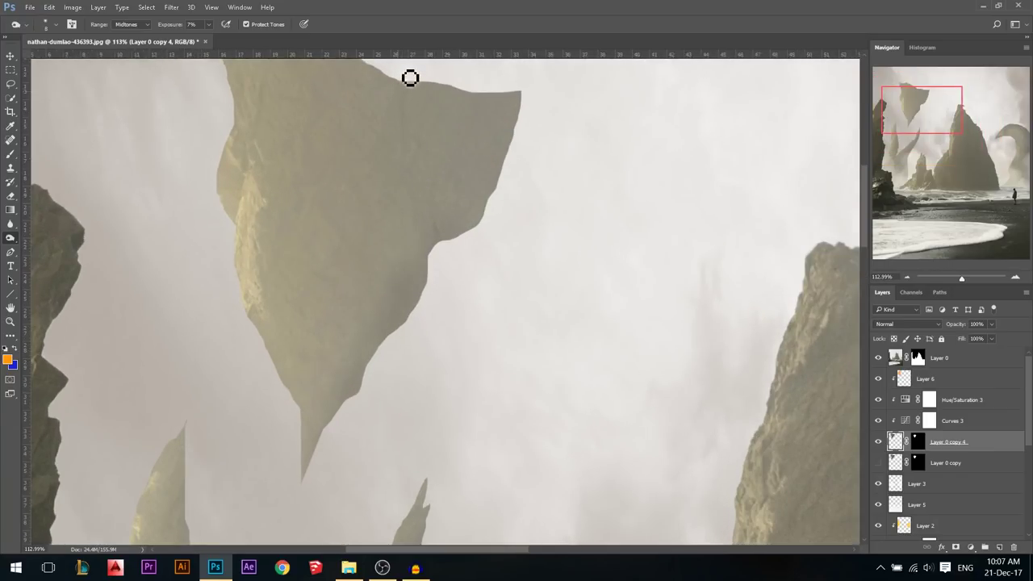
pyautogui.scroll(1, 424, 118)
pyautogui.scroll(-1, 495, 136)
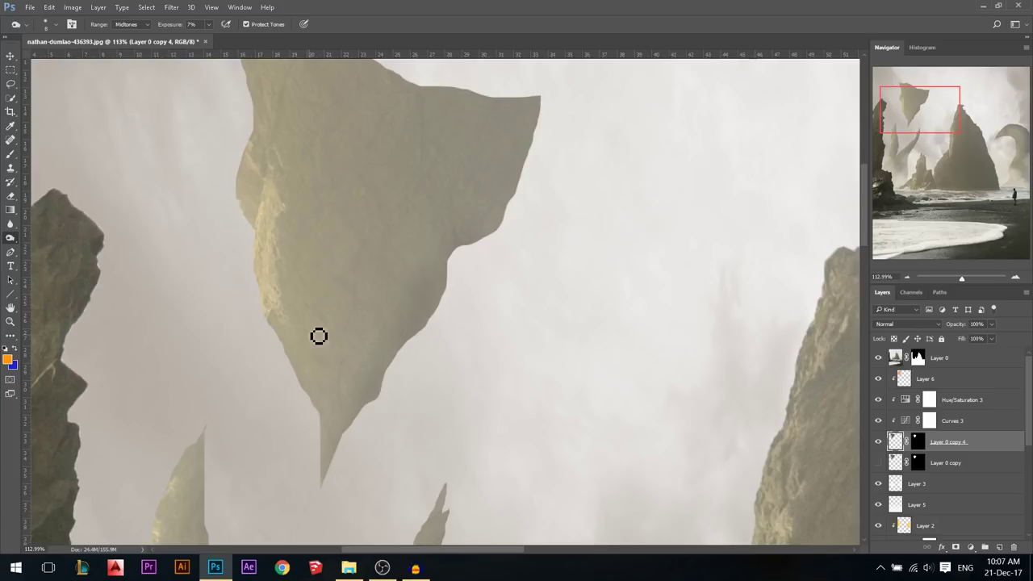
pyautogui.moveTo(353, 300); pyautogui.dragTo(381, 307)
pyautogui.keyDown('alt'); pyautogui.rightClick(390, 212); pyautogui.keyUp('alt')
pyautogui.keyDown('alt'); pyautogui.rightClick(419, 105); pyautogui.keyUp('alt')
pyautogui.rightClick(410, 90)
pyautogui.press('Escape')
pyautogui.keyDown('alt'); pyautogui.rightClick(423, 96); pyautogui.keyUp('alt')
pyautogui.moveTo(428, 88)
pyautogui.mouseDown()
pyautogui.moveTo(414, 190)
pyautogui.moveTo(419, 154)
pyautogui.moveTo(422, 216)
pyautogui.moveTo(443, 259)
pyautogui.mouseUp()
pyautogui.keyDown('alt'); pyautogui.rightClick(416, 167); pyautogui.keyUp('alt')
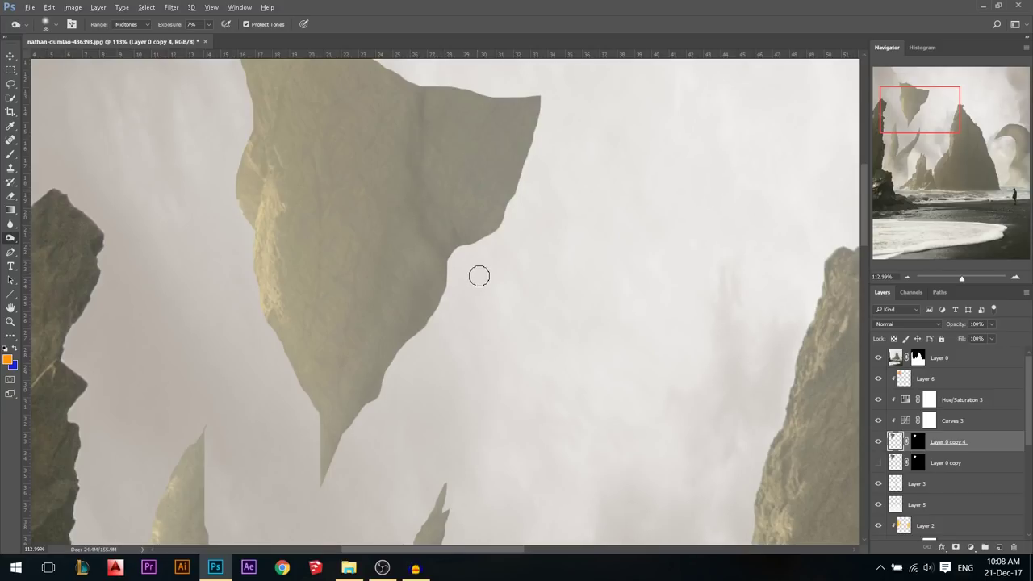
# Step: Burn finer shadow creases across the floating rock's face and down to its lower tip, varying the brush size
pyautogui.scroll(-5, 478, 276)
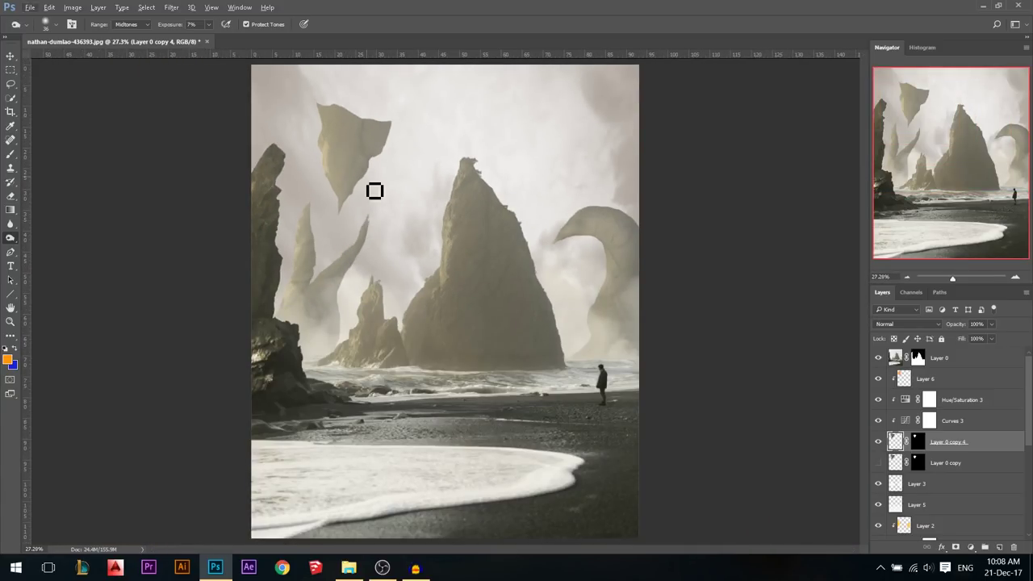
pyautogui.scroll(1, 363, 126)
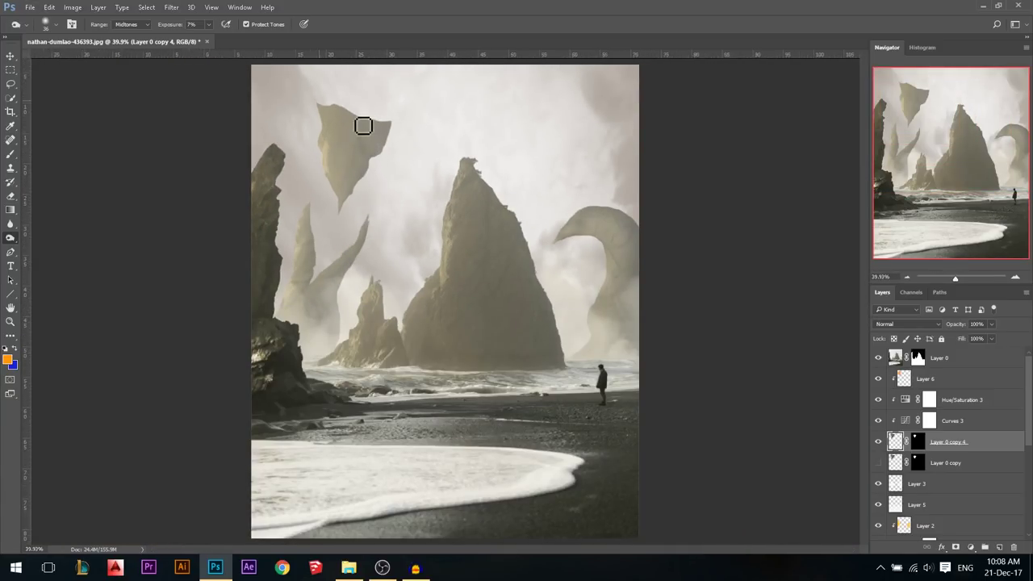
pyautogui.scroll(3, 363, 125)
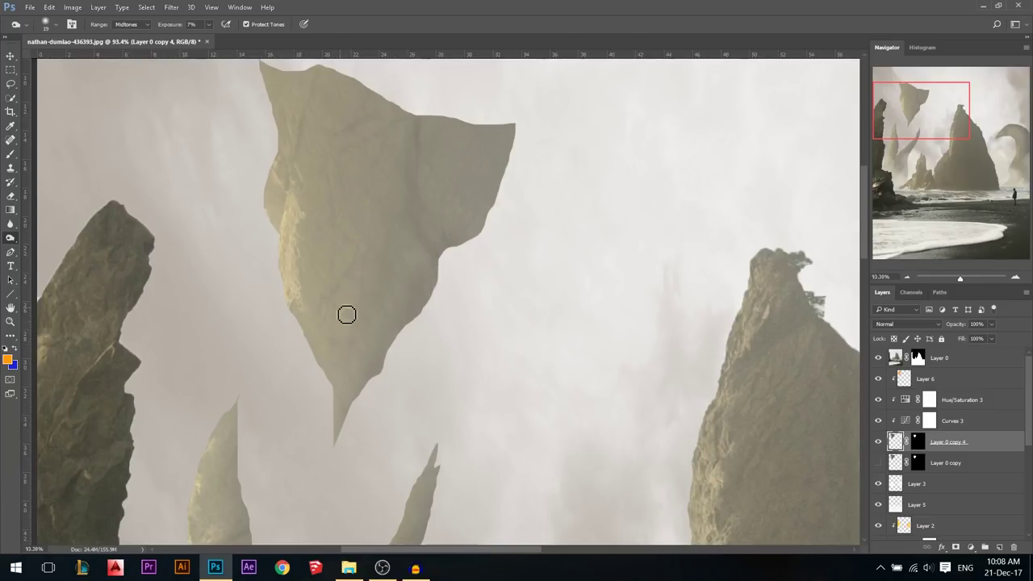
pyautogui.scroll(3, 337, 420)
pyautogui.keyDown('alt'); pyautogui.rightClick(348, 420); pyautogui.keyUp('alt')
pyautogui.keyDown('alt'); pyautogui.rightClick(346, 444); pyautogui.keyUp('alt')
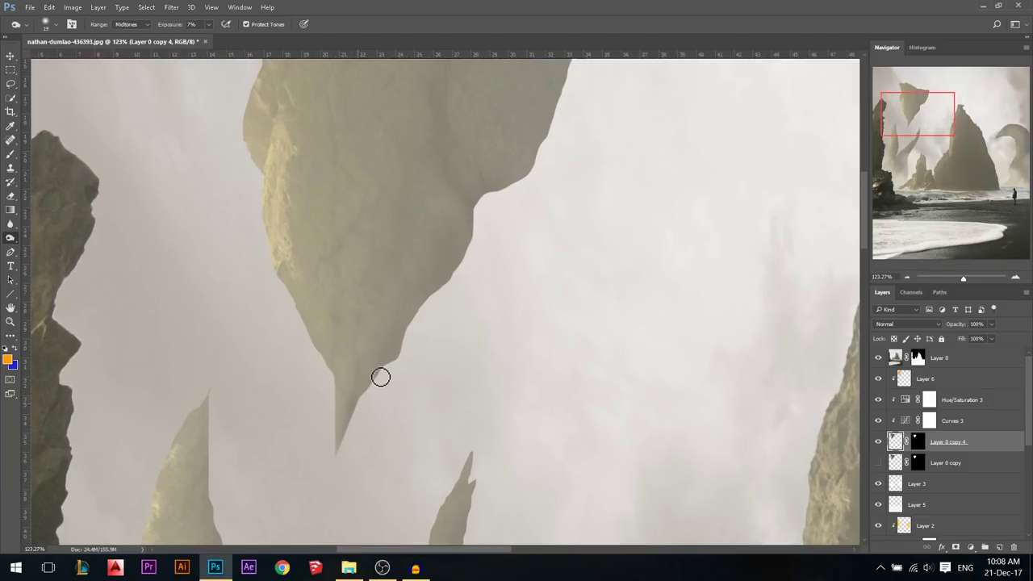
pyautogui.scroll(-2, 426, 324)
pyautogui.keyDown('alt'); pyautogui.rightClick(403, 359); pyautogui.keyUp('alt')
pyautogui.keyDown('alt'); pyautogui.rightClick(417, 323); pyautogui.keyUp('alt')
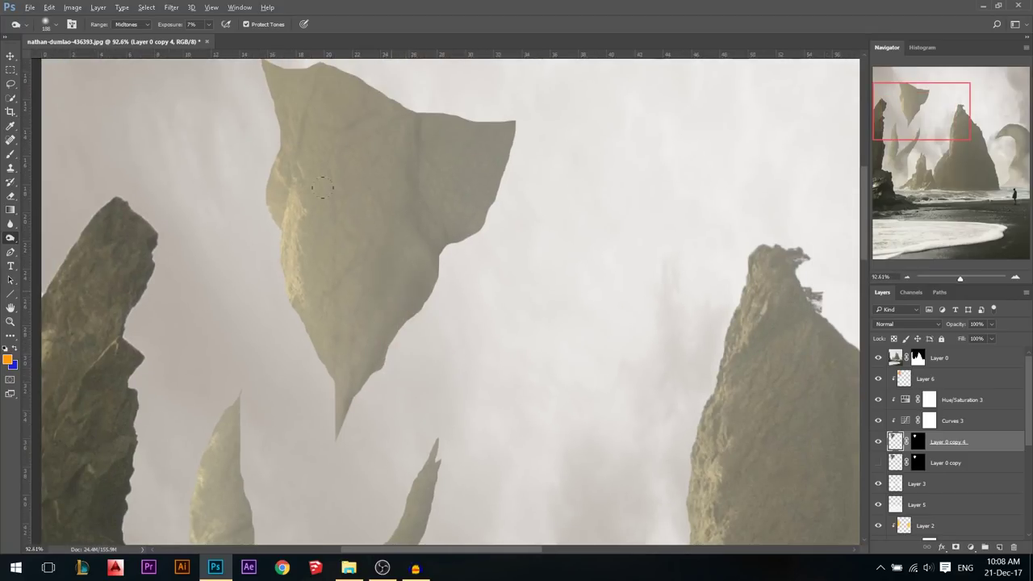
# Step: Pick a scattered texture brush for the Burn tool, enlarge it and burn subtle uneven shading over the floating rock
pyautogui.rightClick(405, 231)
pyautogui.click(506, 302)
pyautogui.keyDown('alt'); pyautogui.rightClick(345, 233); pyautogui.keyUp('alt')
pyautogui.scroll(-2, 385, 241)
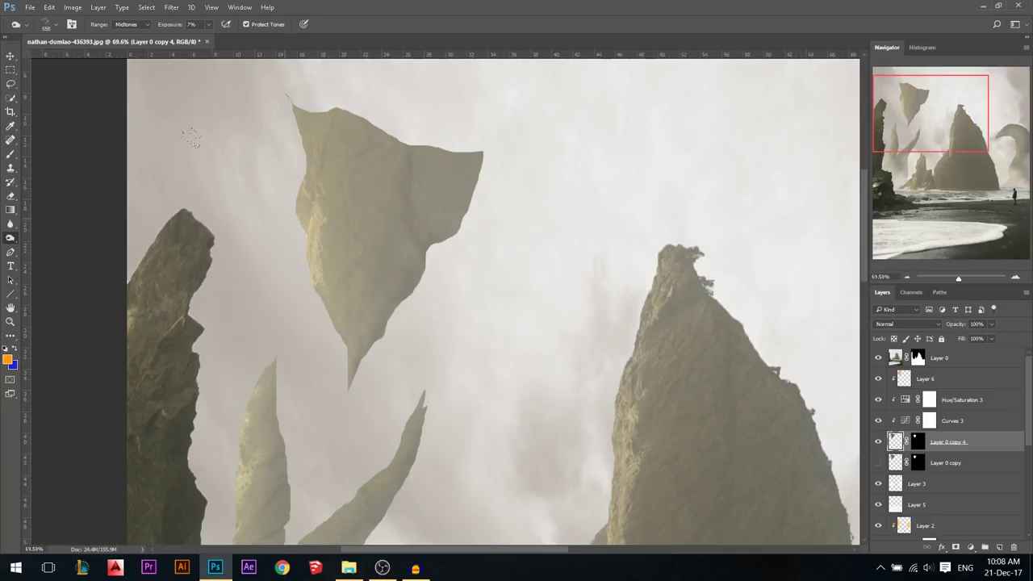
pyautogui.keyDown('alt'); pyautogui.rightClick(390, 252); pyautogui.keyUp('alt')
pyautogui.keyDown('alt'); pyautogui.rightClick(461, 214); pyautogui.keyUp('alt')
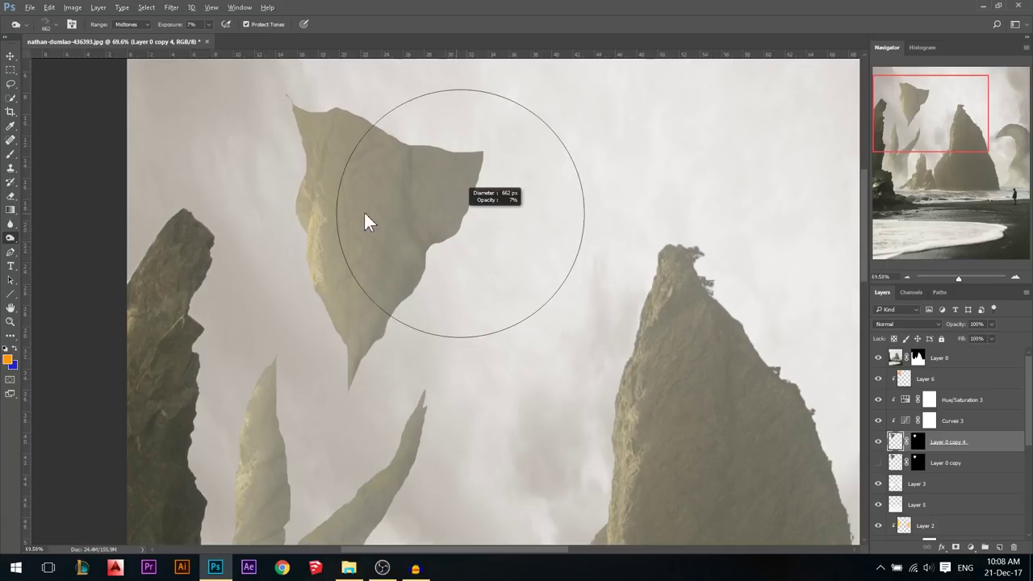
pyautogui.keyDown('alt'); pyautogui.rightClick(500, 181); pyautogui.keyUp('alt')
pyautogui.keyDown('alt'); pyautogui.rightClick(395, 177); pyautogui.keyUp('alt')
pyautogui.keyDown('alt'); pyautogui.rightClick(261, 196); pyautogui.keyUp('alt')
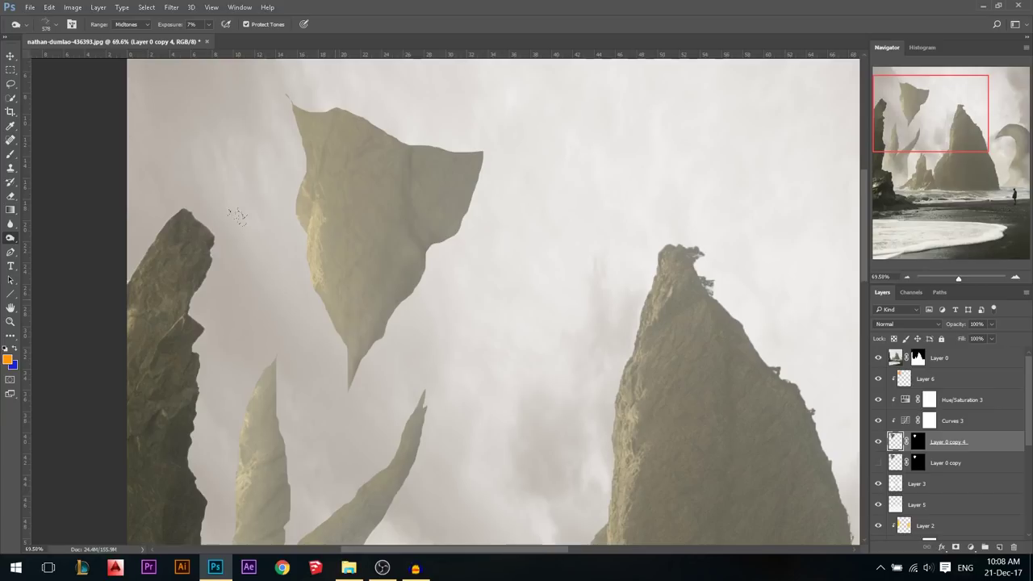
# Step: Select the stray sliver at the floating rock's upper-left tip and fill it black on Layer 0 copy 4's mask, then deselect
pyautogui.scroll(-2, 350, 187)
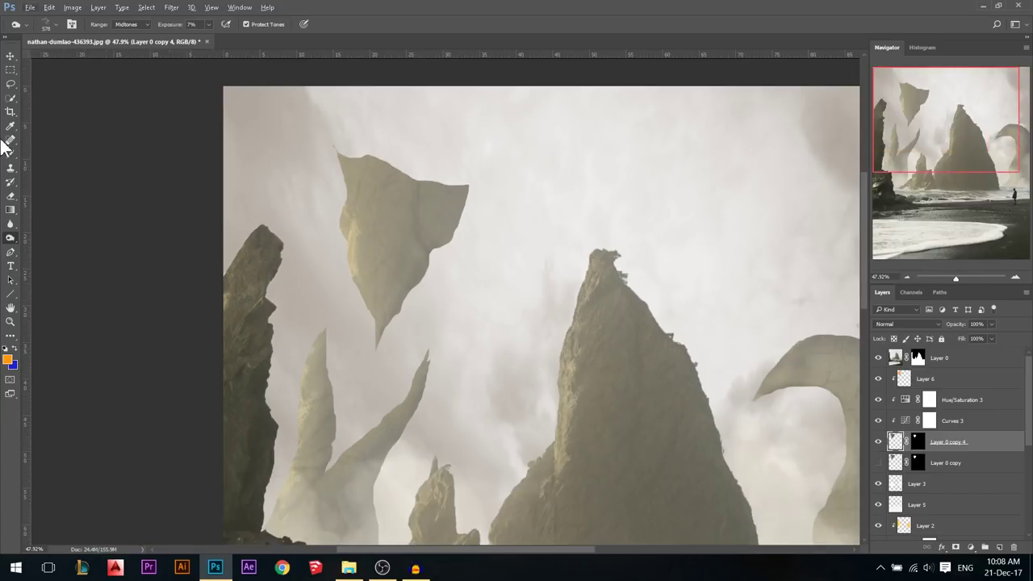
pyautogui.click(10, 59)
pyautogui.scroll(-3, 403, 224)
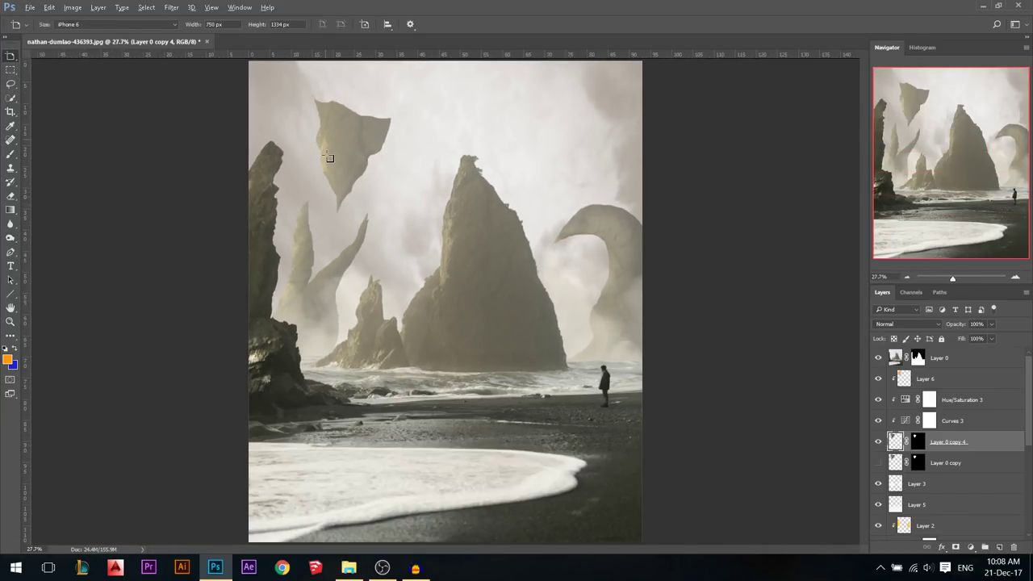
pyautogui.scroll(6, 321, 109)
pyautogui.press('v')
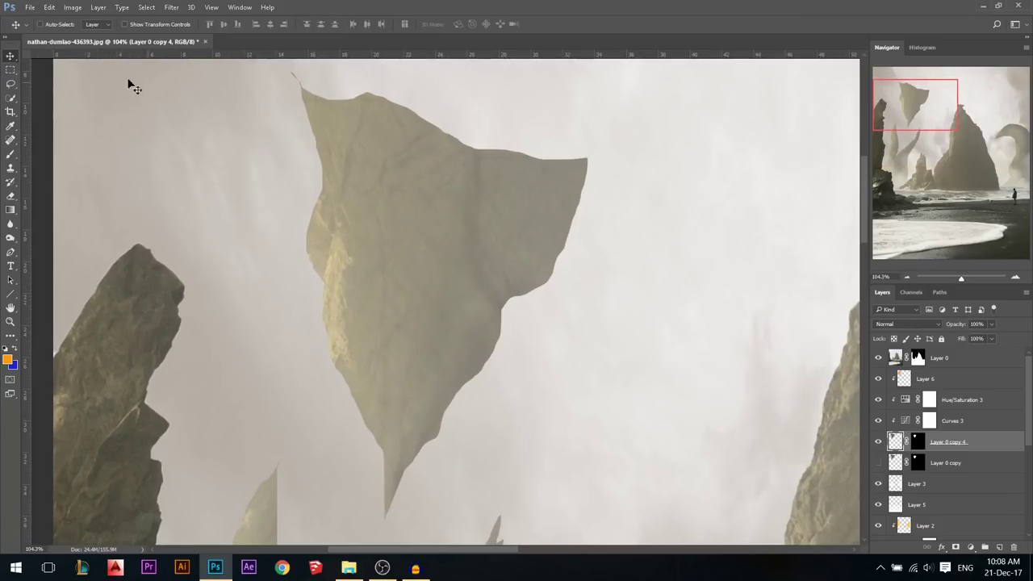
pyautogui.scroll(3, 288, 108)
pyautogui.click(917, 441)
pyautogui.click(10, 83)
pyautogui.moveTo(277, 98)
pyautogui.mouseDown()
pyautogui.moveTo(337, 109)
pyautogui.moveTo(347, 135)
pyautogui.moveTo(270, 149)
pyautogui.mouseUp()
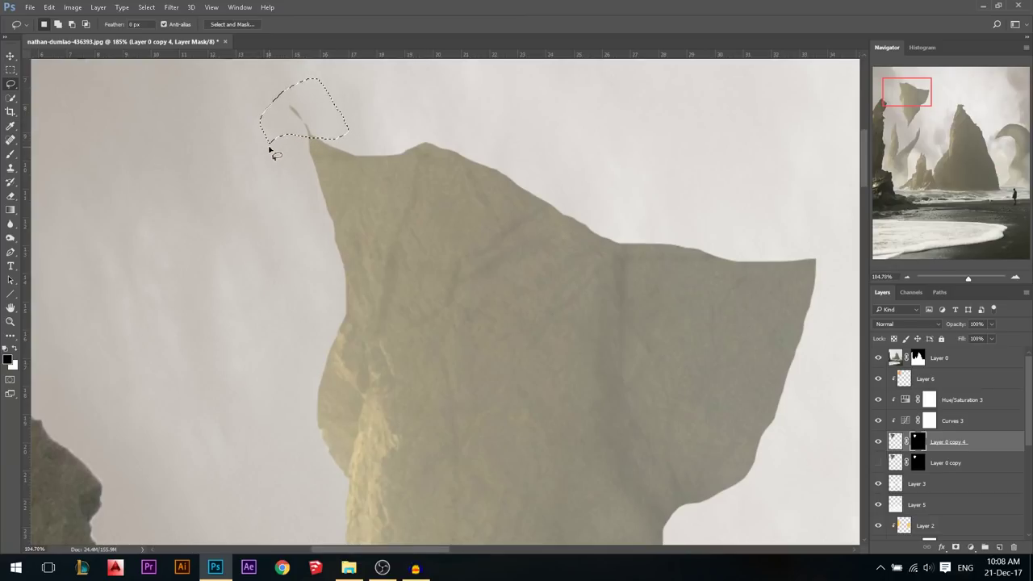
pyautogui.hotkey('alt', 'BackSpace')
pyautogui.hotkey('ctrl', 'd')
pyautogui.scroll(-3, 269, 149)
pyautogui.scroll(-6, 270, 151)
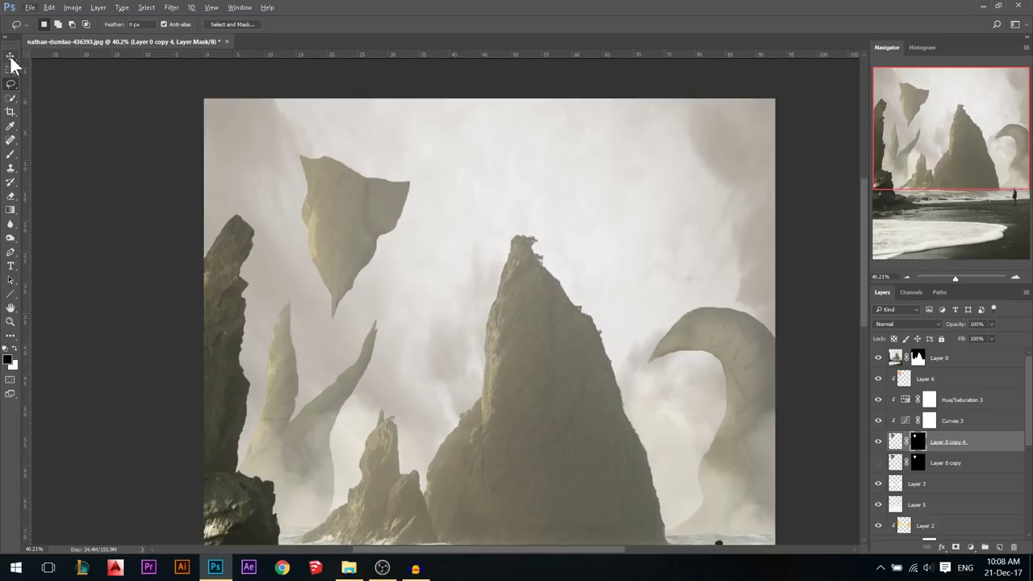
pyautogui.click(11, 57)
pyautogui.scroll(-2, 470, 226)
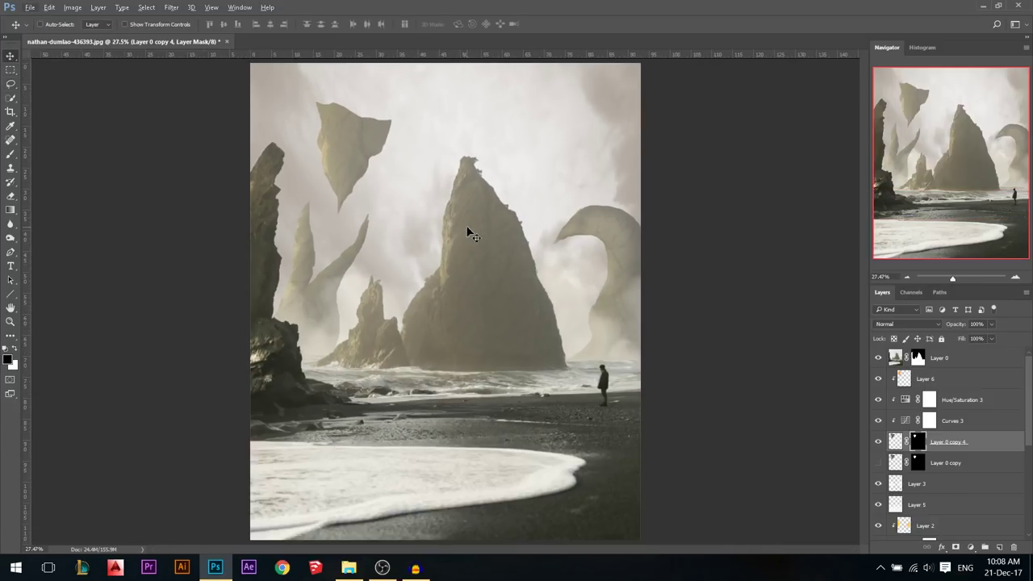
pyautogui.scroll(-1, 468, 236)
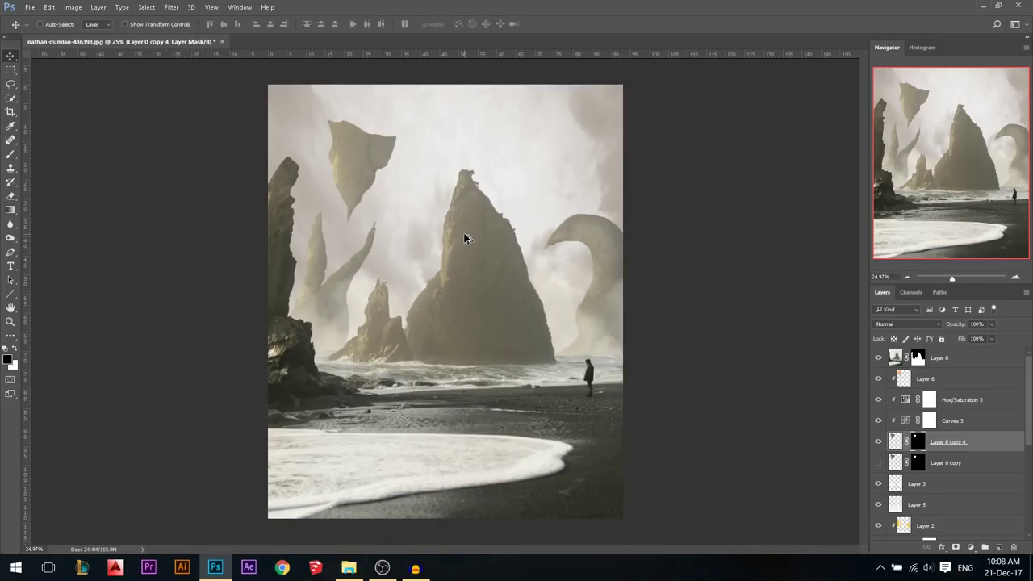
# Step: Add a new layer directly above the stormy sky's Hue/Saturation 1 adjustment
pyautogui.press('ctrl')
pyautogui.keyDown('ctrl'); pyautogui.click(514, 127); pyautogui.keyUp('ctrl')
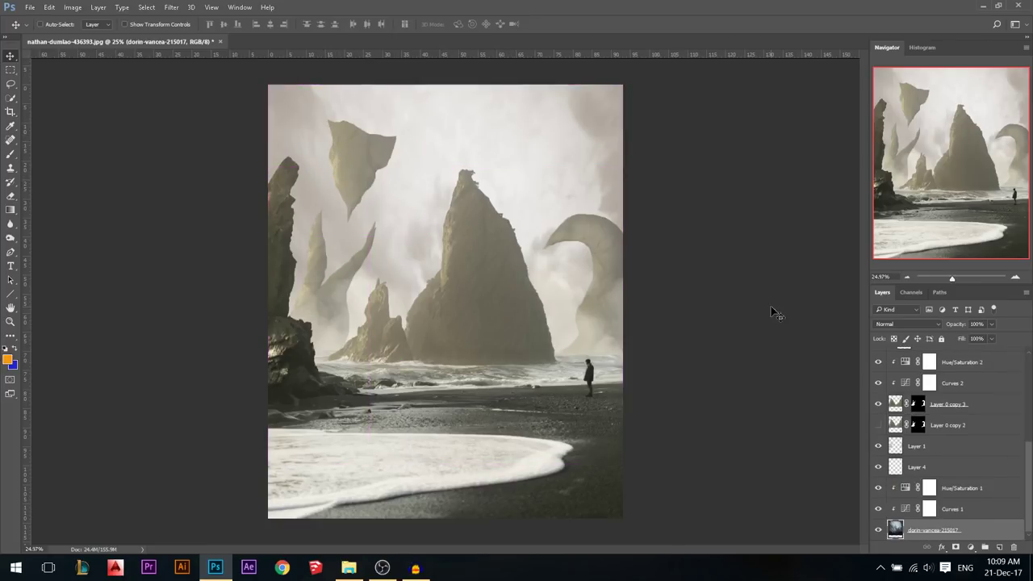
pyautogui.click(962, 487)
pyautogui.click(998, 547)
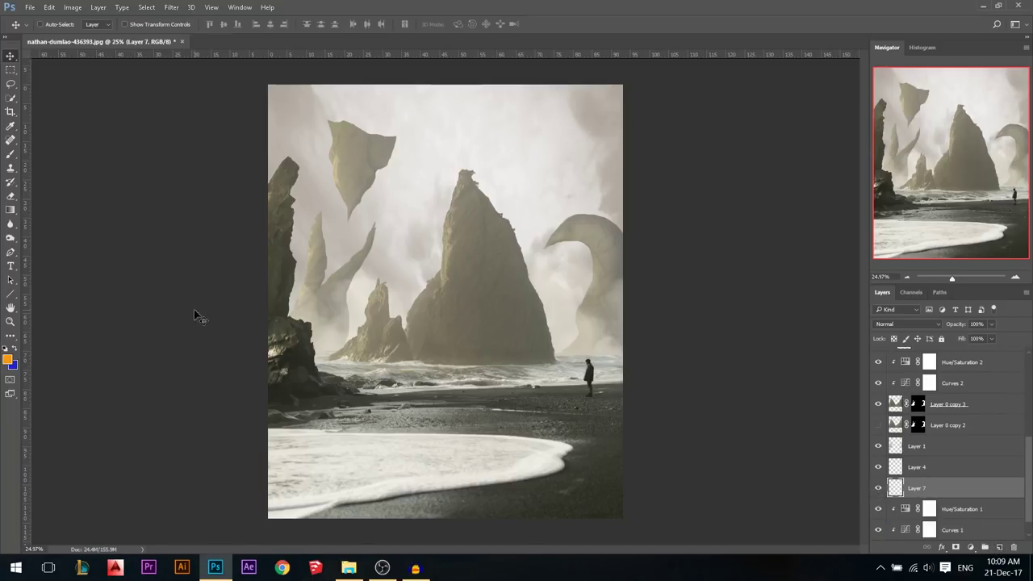
pyautogui.click(11, 153)
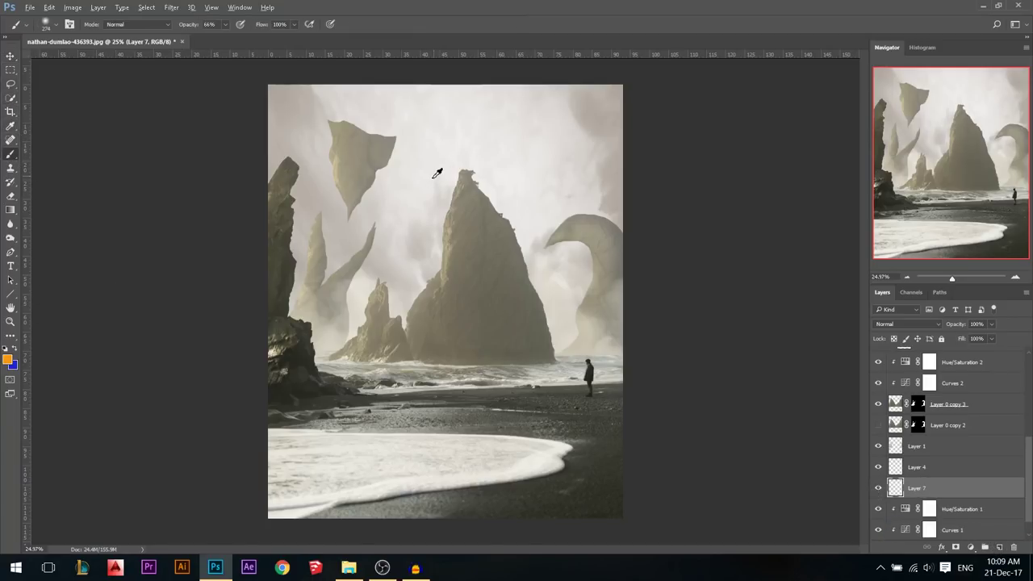
pyautogui.moveTo(434, 174); pyautogui.dragTo(495, 172)
pyautogui.moveTo(357, 159); pyautogui.dragTo(454, 158)
pyautogui.click(306, 100)
pyautogui.hotkey('ctrl', 'z')
pyautogui.click(253, 139)
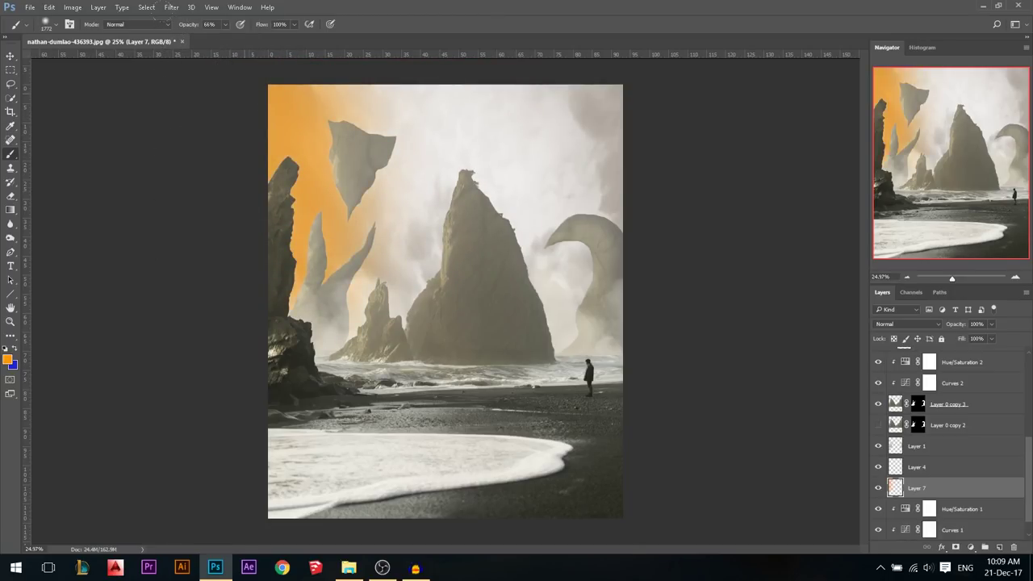
pyautogui.hotkey('ctrl', 'z')
# Step: Draw an orange gradient fading from the sky's left side to the right on Layer 7, set it to Screen and compare its effect
pyautogui.click(11, 210)
pyautogui.moveTo(212, 230); pyautogui.dragTo(538, 220)
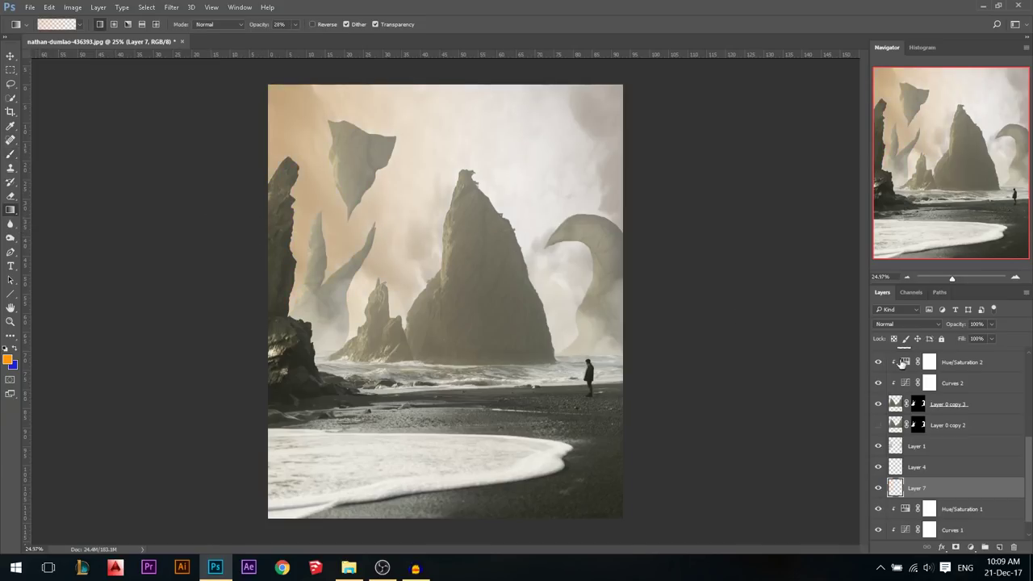
pyautogui.click(883, 324)
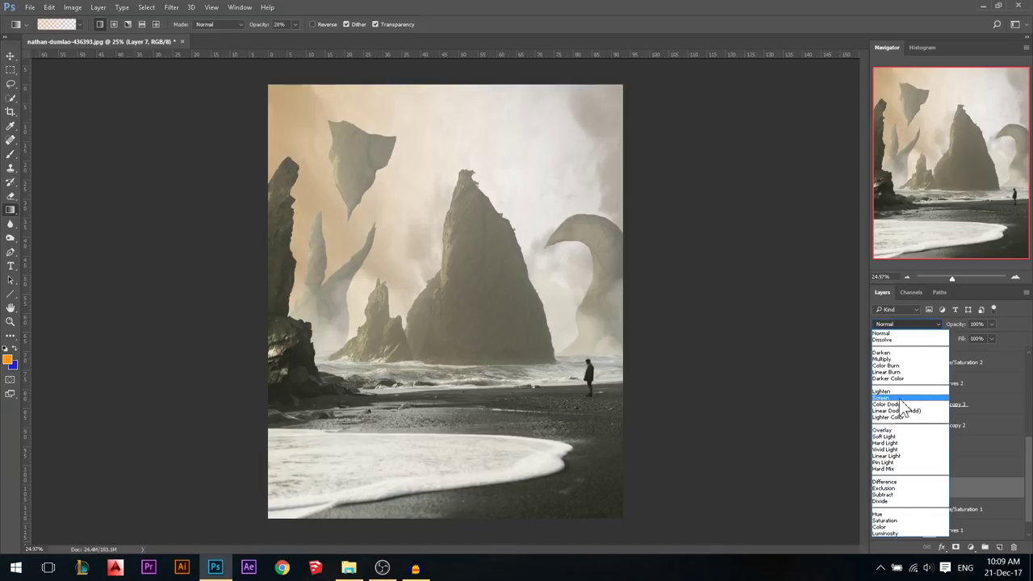
pyautogui.click(898, 399)
pyautogui.click(878, 487)
pyautogui.click(878, 487)
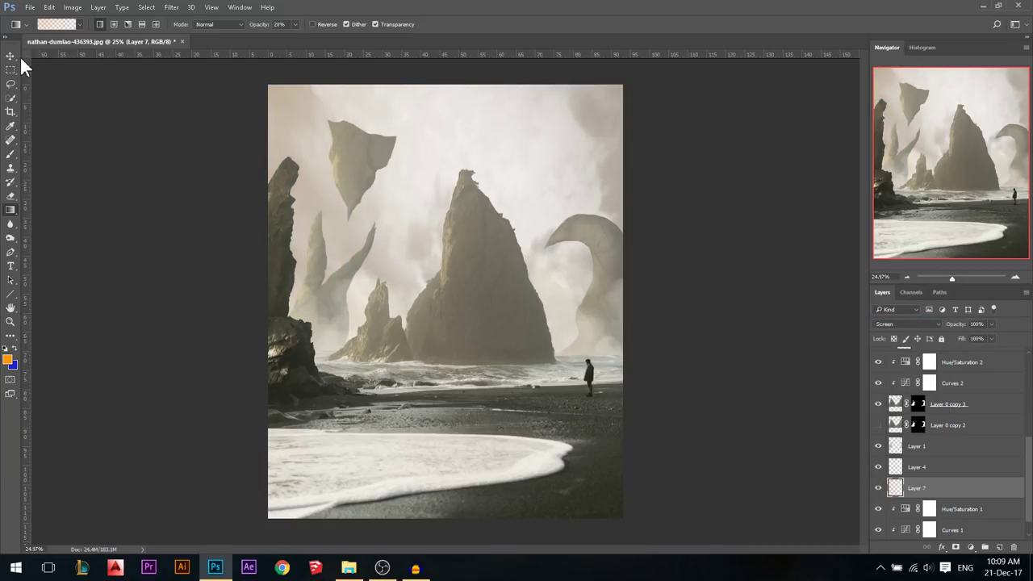
# Step: Add a new layer above Layer 0 at the top of the layer stack
pyautogui.click(10, 56)
pyautogui.scroll(2, 311, 156)
pyautogui.scroll(3, 996, 452)
pyautogui.scroll(1, 995, 450)
pyautogui.click(938, 361)
pyautogui.click(1001, 547)
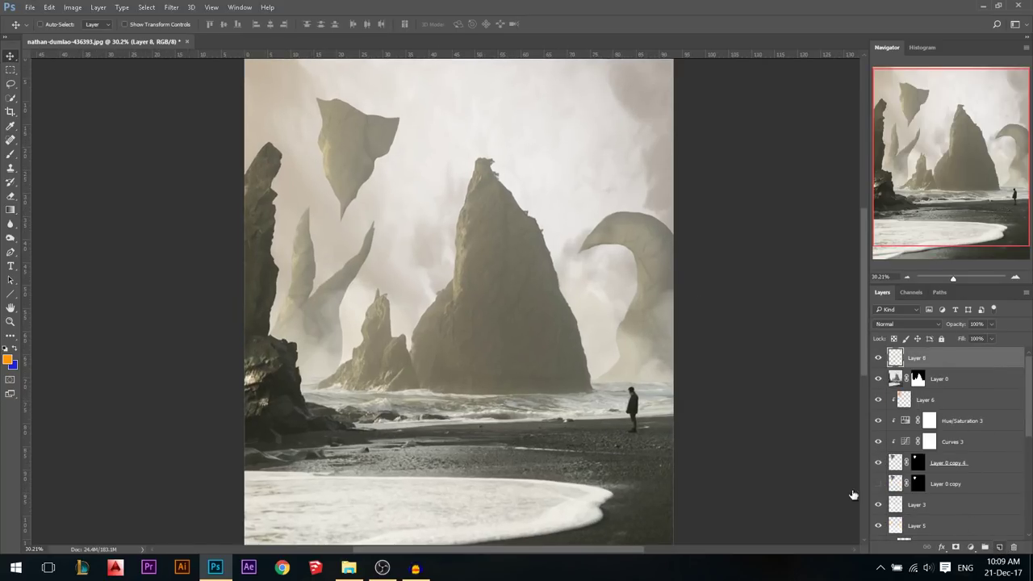
# Step: Draw an orange gradient on Layer 8 running diagonally from beyond the image's upper-left edge toward its centre
pyautogui.scroll(-2, 379, 206)
pyautogui.click(10, 211)
pyautogui.moveTo(211, 230); pyautogui.dragTo(462, 240)
pyautogui.hotkey('ctrl', 'z')
pyautogui.moveTo(185, 145); pyautogui.dragTo(521, 311)
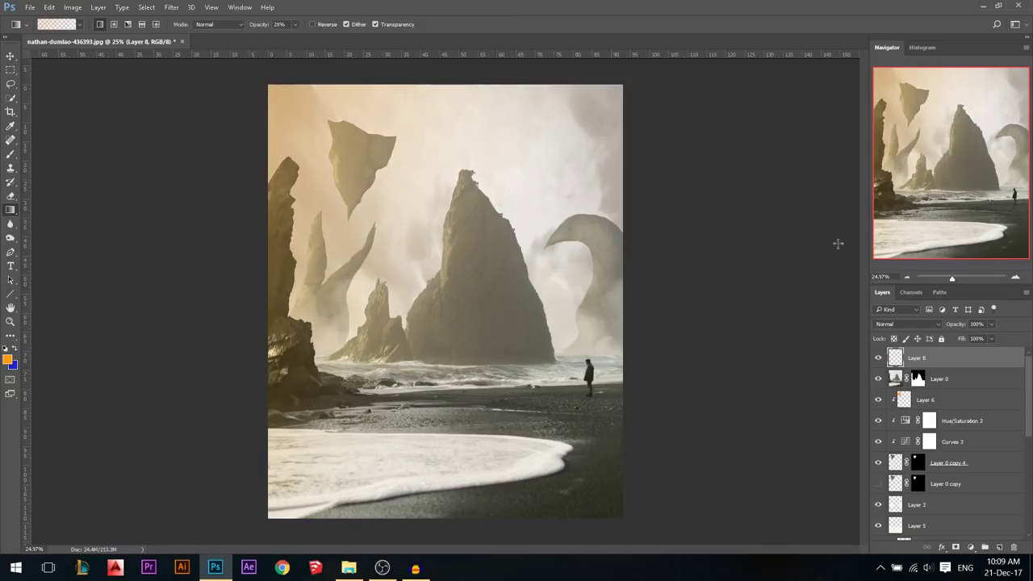
# Step: Set Layer 8's blend mode to Soft Light and its opacity to 68%
pyautogui.click(920, 323)
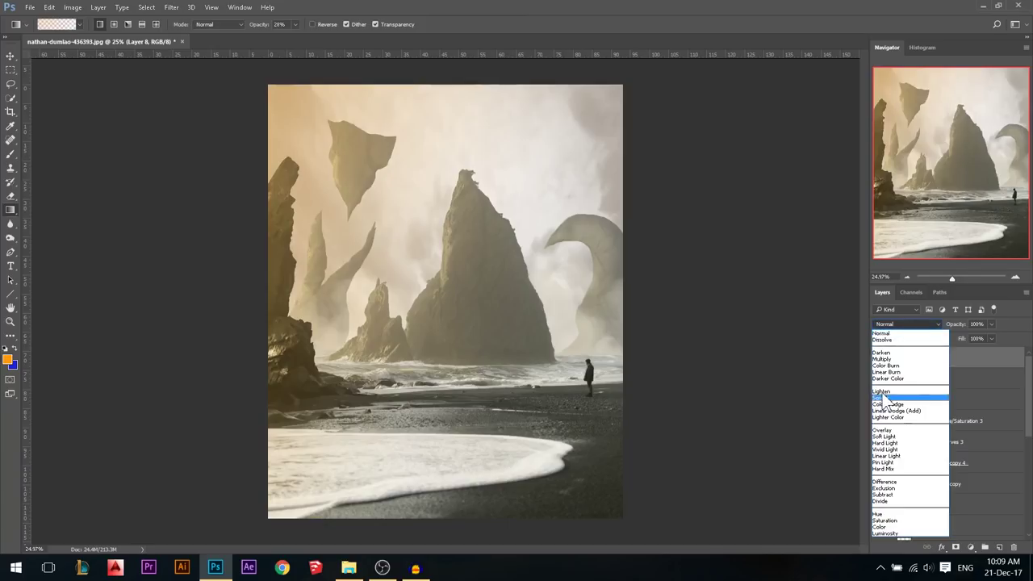
pyautogui.click(881, 442)
pyautogui.moveTo(967, 326); pyautogui.dragTo(947, 329)
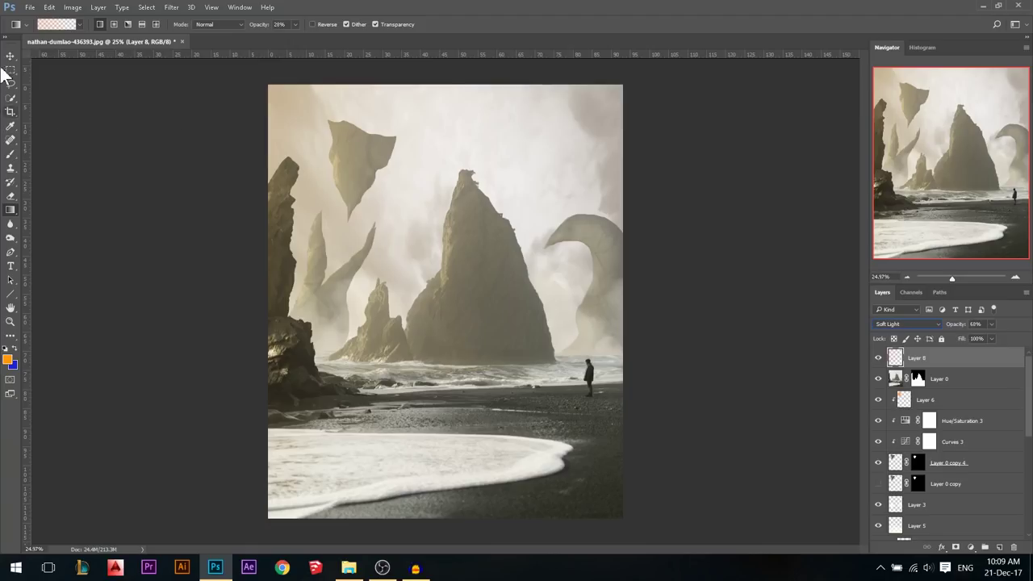
pyautogui.click(11, 56)
pyautogui.scroll(-1, 767, 367)
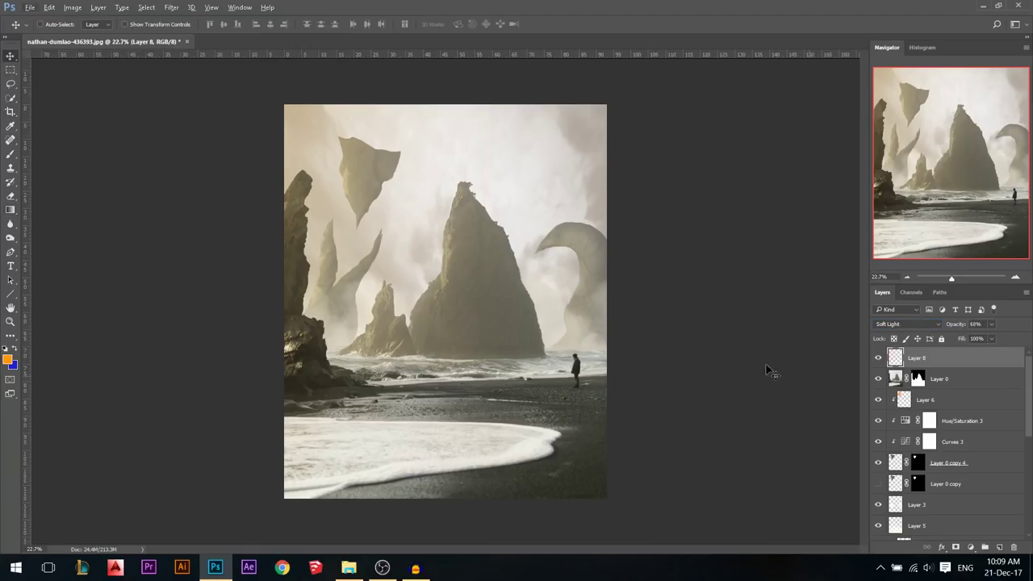
# Step: Add a Curves adjustment above Layer 8 and move the Red channel's black and white points slightly inward
pyautogui.click(972, 548)
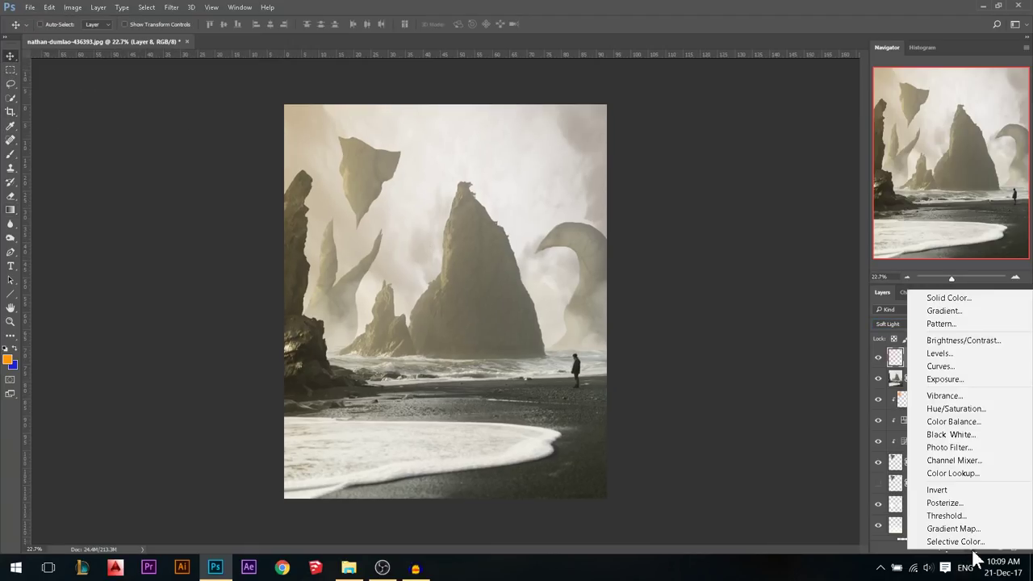
pyautogui.click(940, 367)
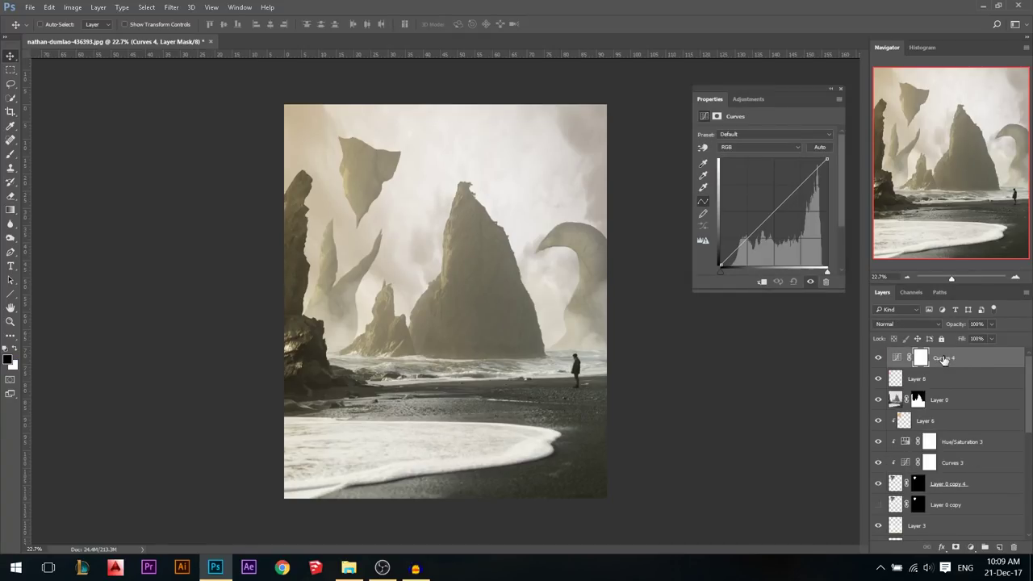
pyautogui.click(729, 149)
pyautogui.click(725, 163)
pyautogui.moveTo(718, 270); pyautogui.dragTo(720, 270)
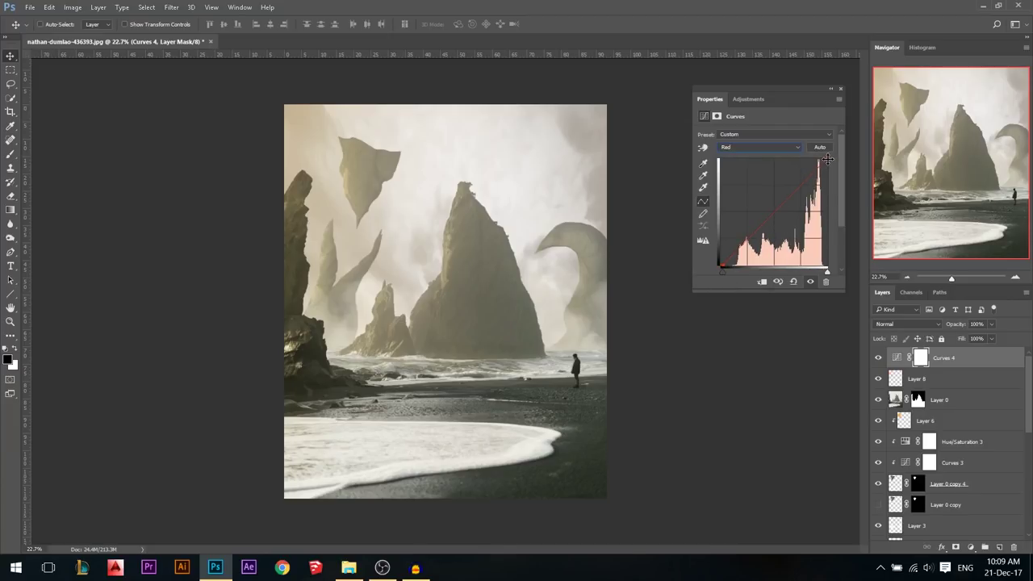
pyautogui.moveTo(828, 158); pyautogui.dragTo(825, 158)
# Step: Raise the black point and lower the white point of the Blue channel in Curves 4
pyautogui.click(781, 147)
pyautogui.click(743, 174)
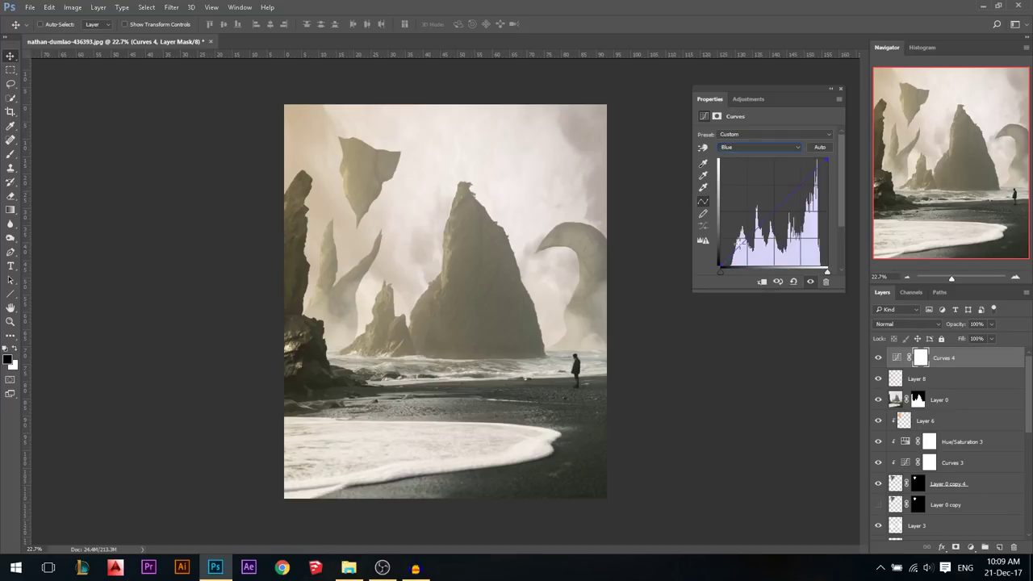
pyautogui.moveTo(719, 266); pyautogui.dragTo(702, 262)
pyautogui.moveTo(829, 161); pyautogui.dragTo(853, 170)
pyautogui.click(840, 88)
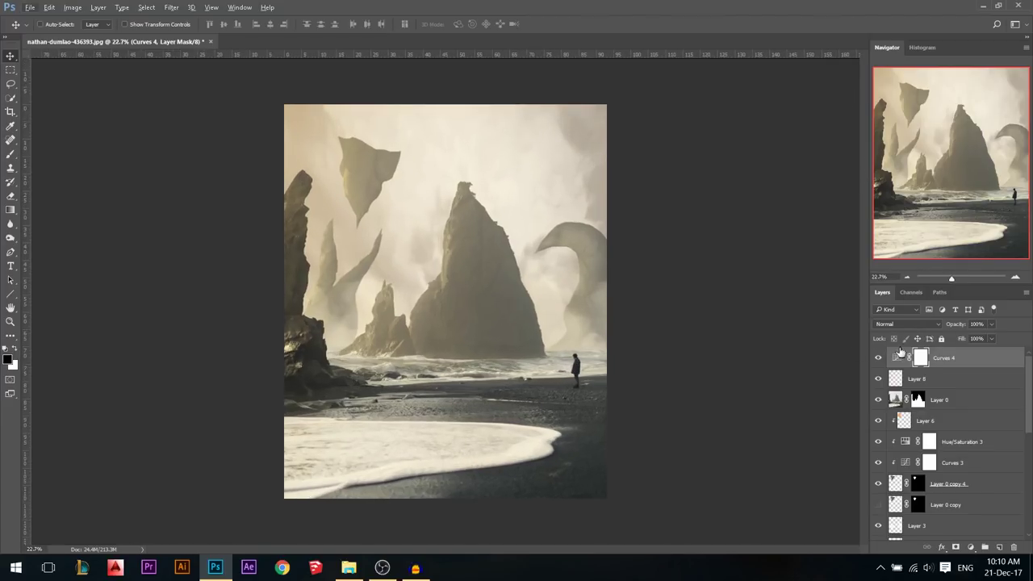
# Step: Lower the Green channel's white point in Curves 4 and compare the image with and without the adjustment
pyautogui.doubleClick(897, 361)
pyautogui.click(758, 147)
pyautogui.click(734, 173)
pyautogui.moveTo(827, 161); pyautogui.dragTo(846, 169)
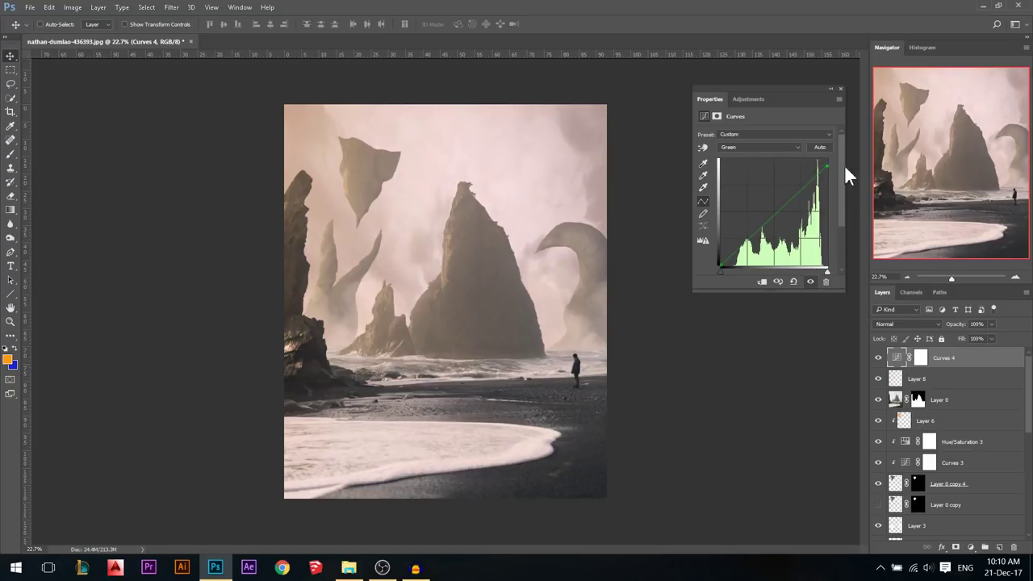
pyautogui.click(840, 89)
pyautogui.click(879, 359)
pyautogui.click(879, 359)
pyautogui.click(879, 359)
pyautogui.click(879, 358)
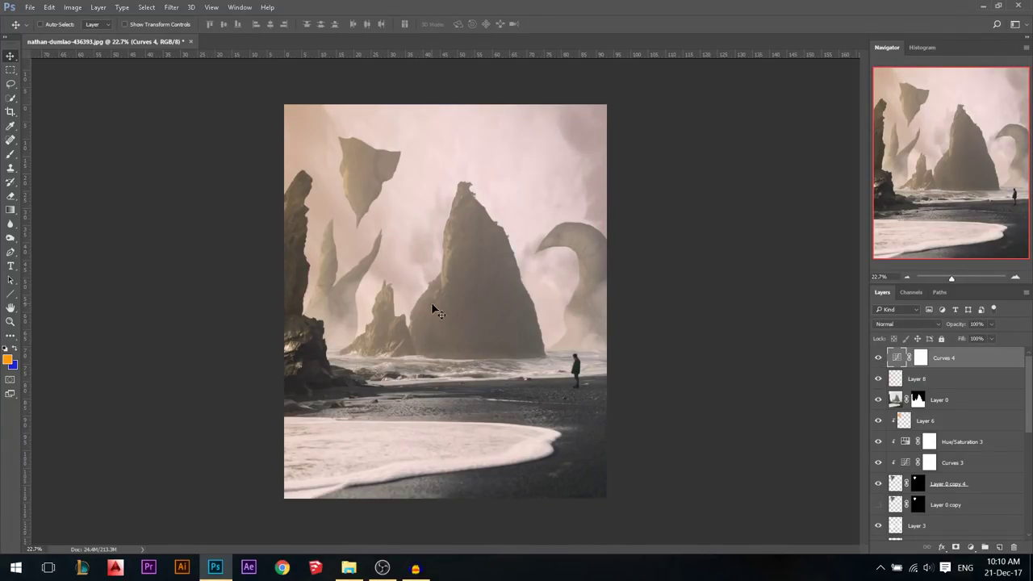
# Step: Add another Curves adjustment on top, lift the RGB curve's black point and anchor the curve in the shadows
pyautogui.scroll(1, 433, 308)
pyautogui.click(970, 547)
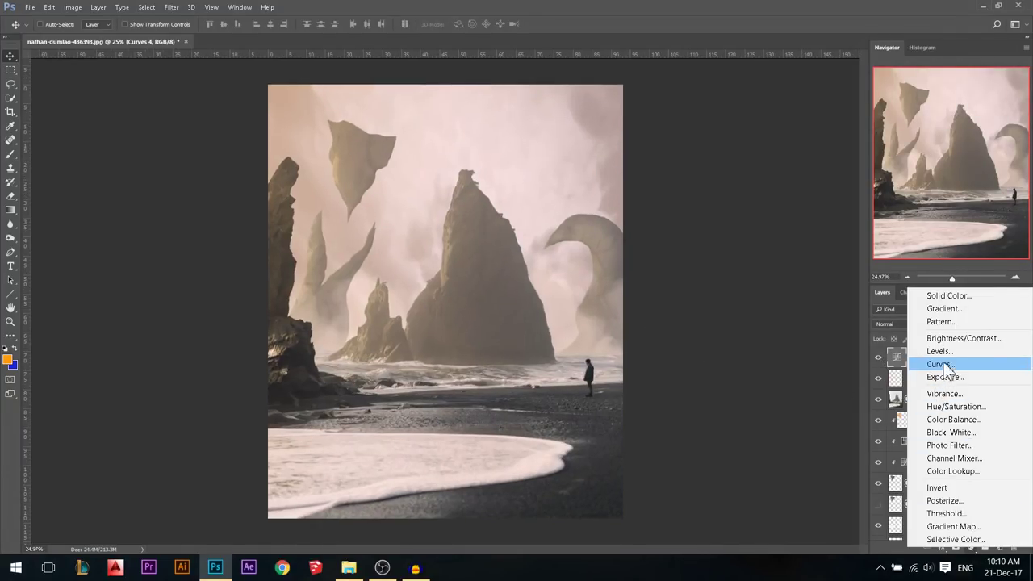
pyautogui.click(940, 361)
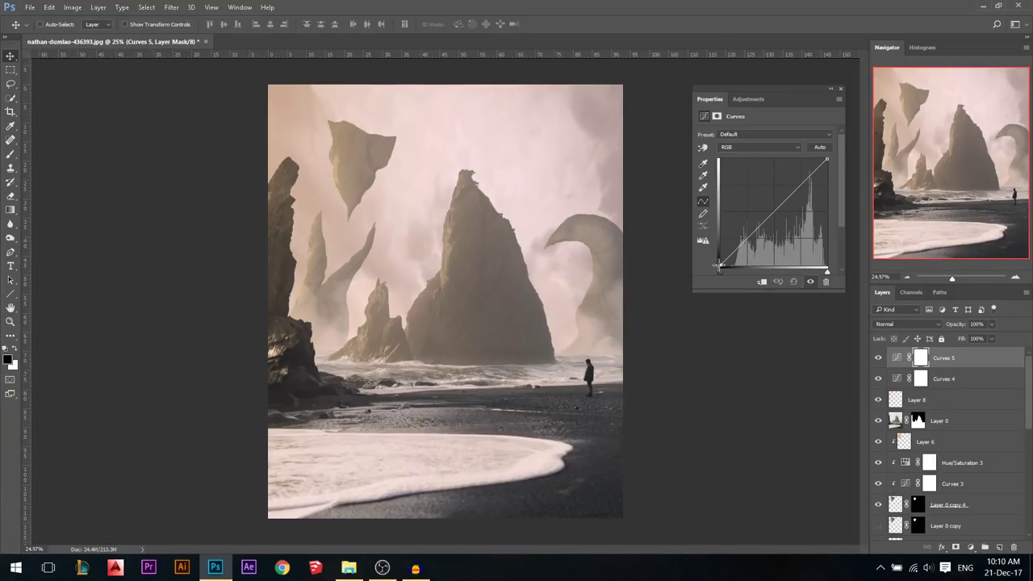
pyautogui.moveTo(697, 267); pyautogui.dragTo(688, 258)
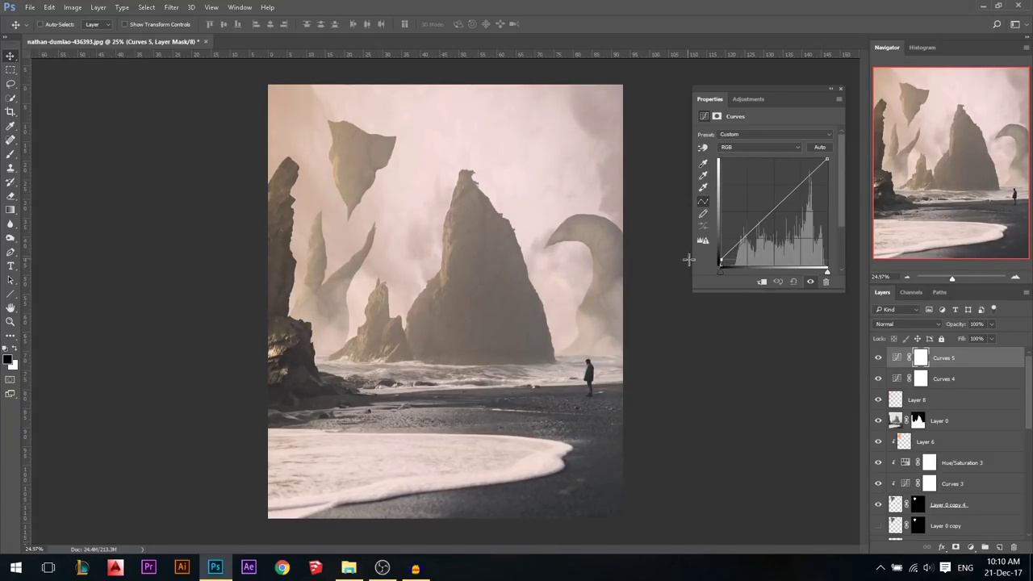
pyautogui.moveTo(749, 236); pyautogui.dragTo(750, 234)
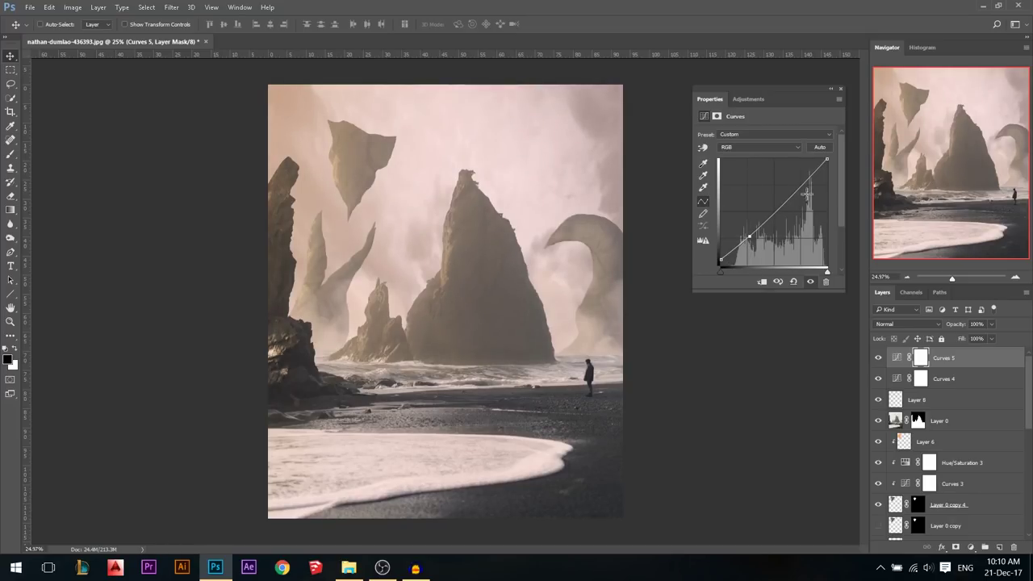
pyautogui.moveTo(828, 160)
pyautogui.mouseDown()
pyautogui.moveTo(834, 170)
pyautogui.moveTo(843, 153)
pyautogui.mouseUp()
pyautogui.click(841, 89)
# Step: Compare the composite with and without Curves 5 and examine the overall tone
pyautogui.scroll(-1, 602, 226)
pyautogui.click(879, 359)
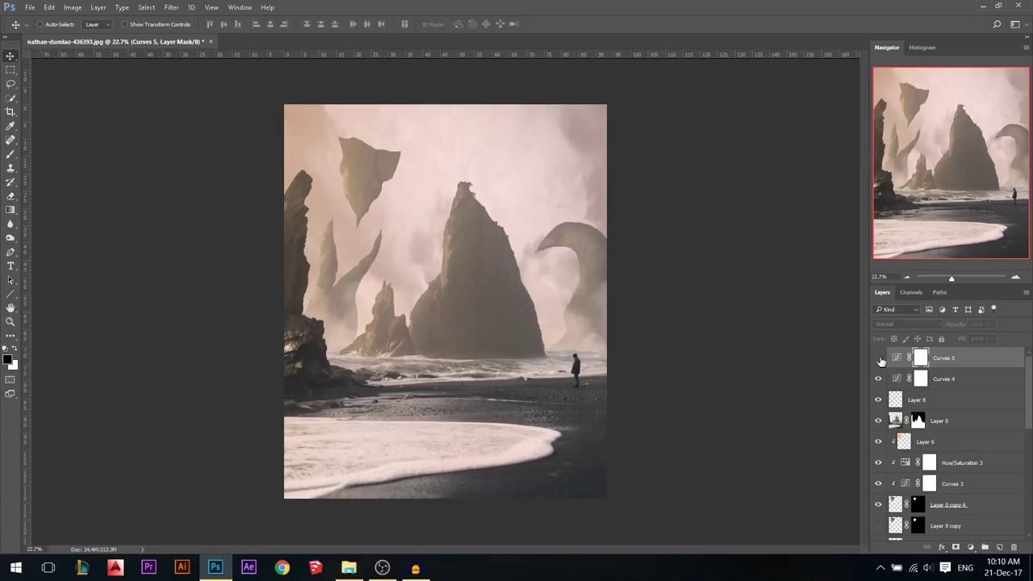
pyautogui.scroll(-1, 565, 327)
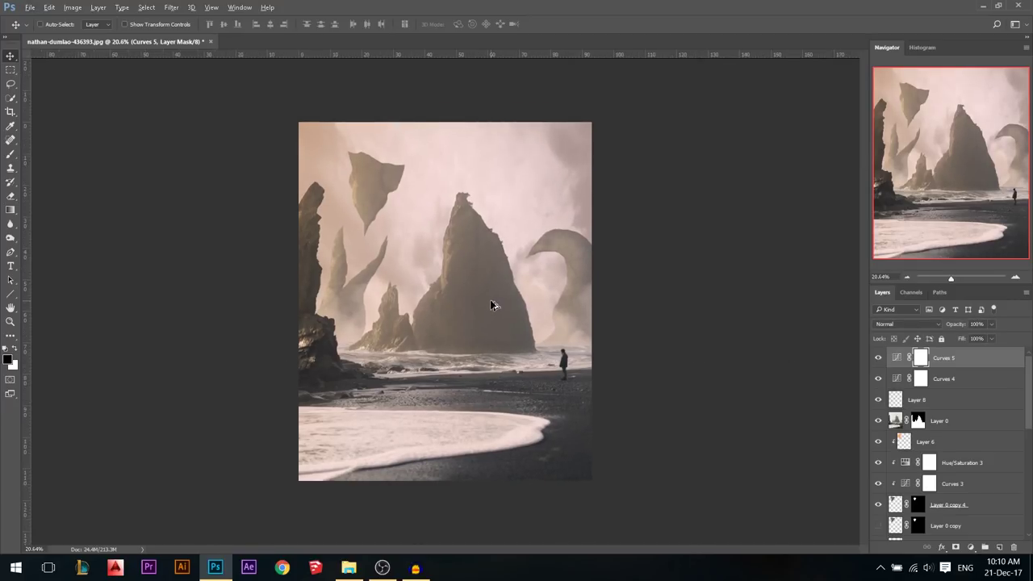
pyautogui.click(879, 360)
pyautogui.scroll(1, 470, 373)
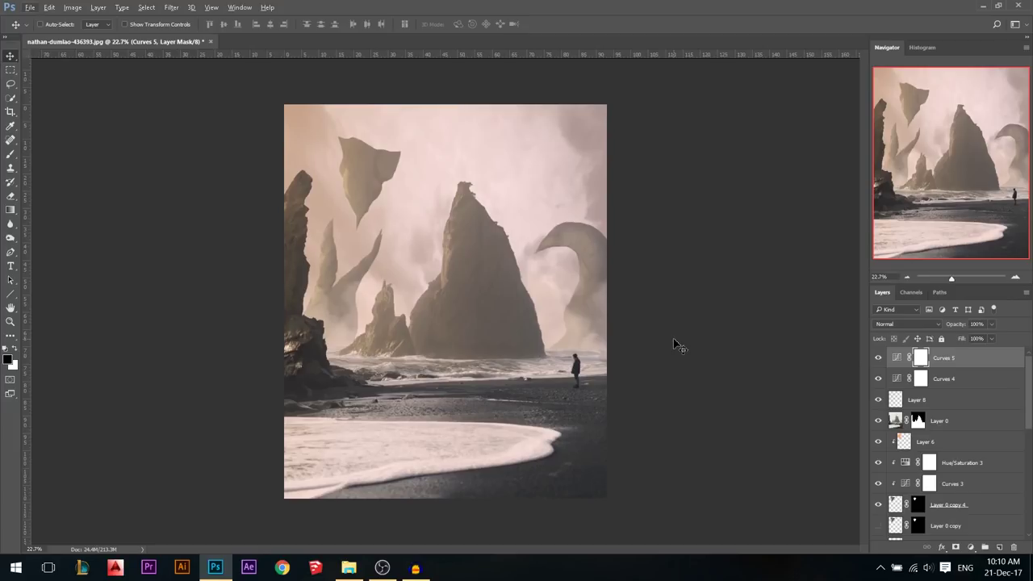
pyautogui.scroll(-1, 293, 226)
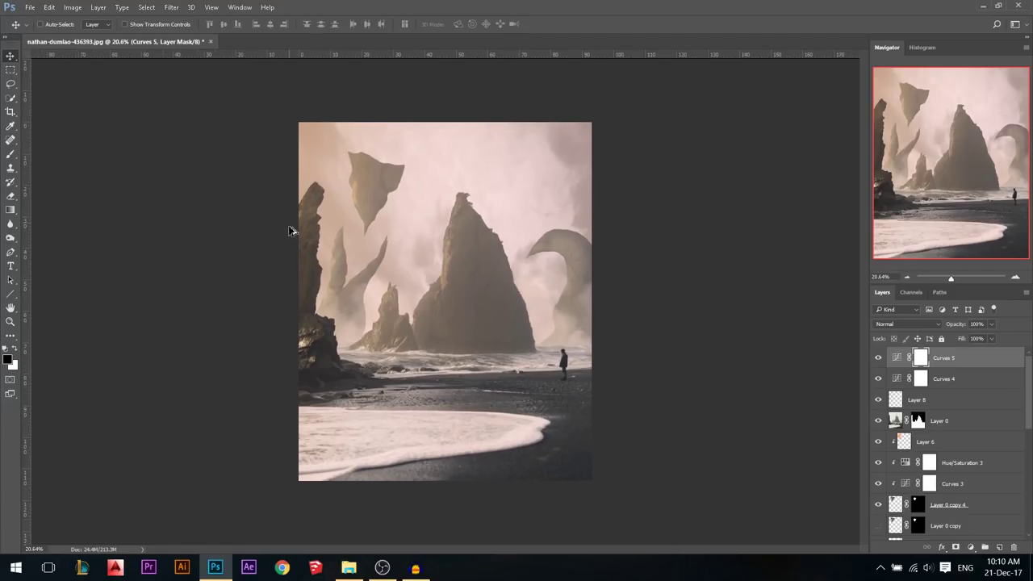
pyautogui.scroll(2, 371, 156)
pyautogui.scroll(-1, 408, 218)
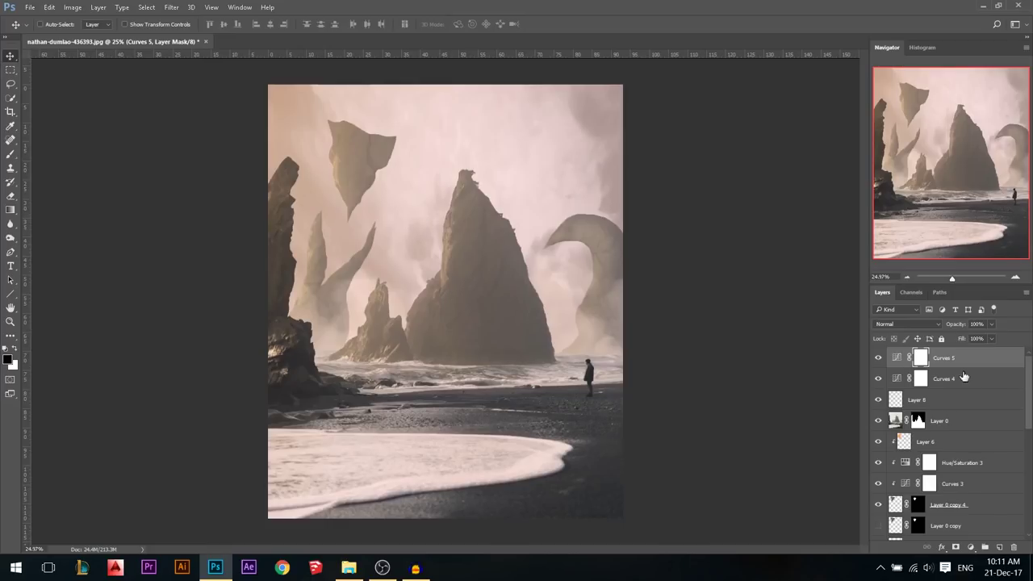
# Step: Add a new top layer and build up horizontal orange gradients fading from the image's left side to the right
pyautogui.scroll(1, 447, 264)
pyautogui.click(1000, 548)
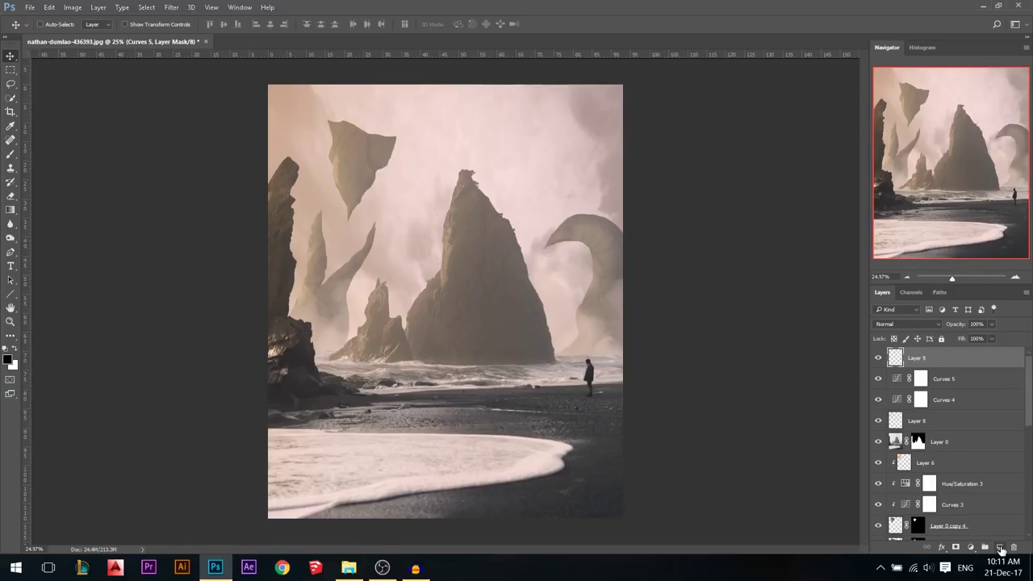
pyautogui.click(13, 212)
pyautogui.moveTo(136, 324); pyautogui.dragTo(552, 323)
pyautogui.moveTo(626, 323); pyautogui.dragTo(626, 323)
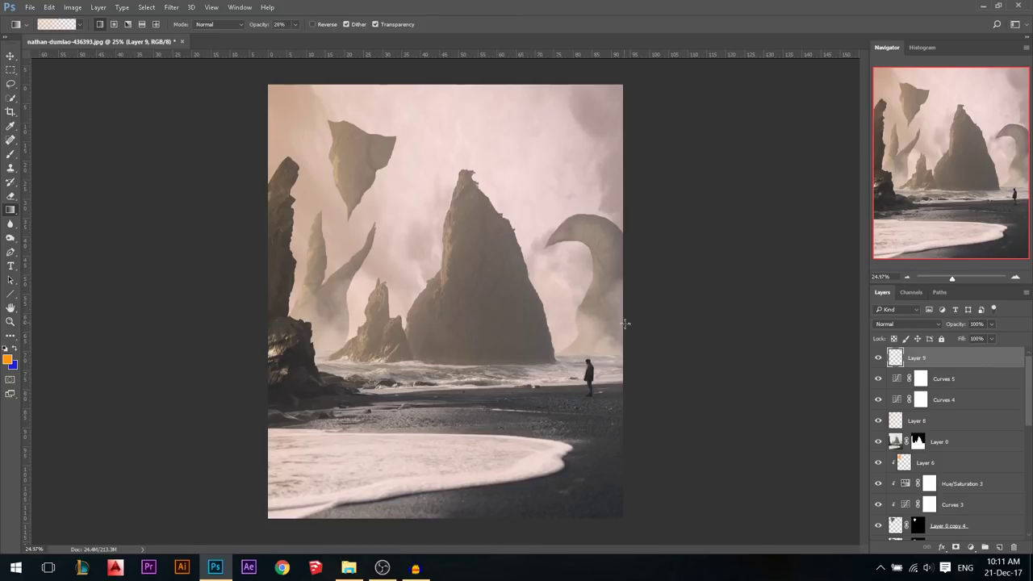
pyautogui.moveTo(121, 285); pyautogui.dragTo(687, 288)
pyautogui.moveTo(136, 303); pyautogui.dragTo(621, 306)
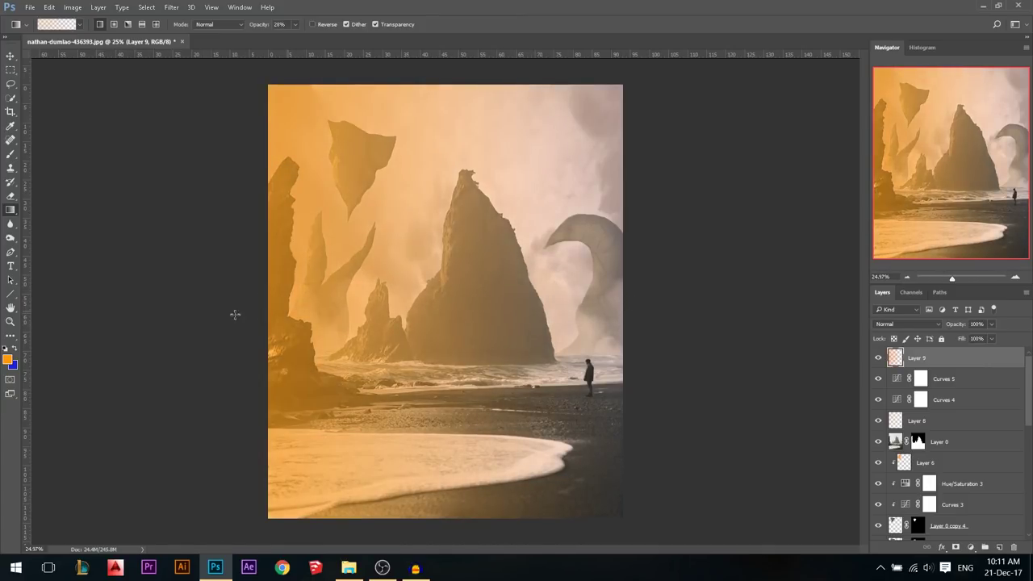
# Step: Switch to a blue foreground colour and draw blue gradients over the image's right side on Layer 9
pyautogui.click(14, 348)
pyautogui.click(8, 361)
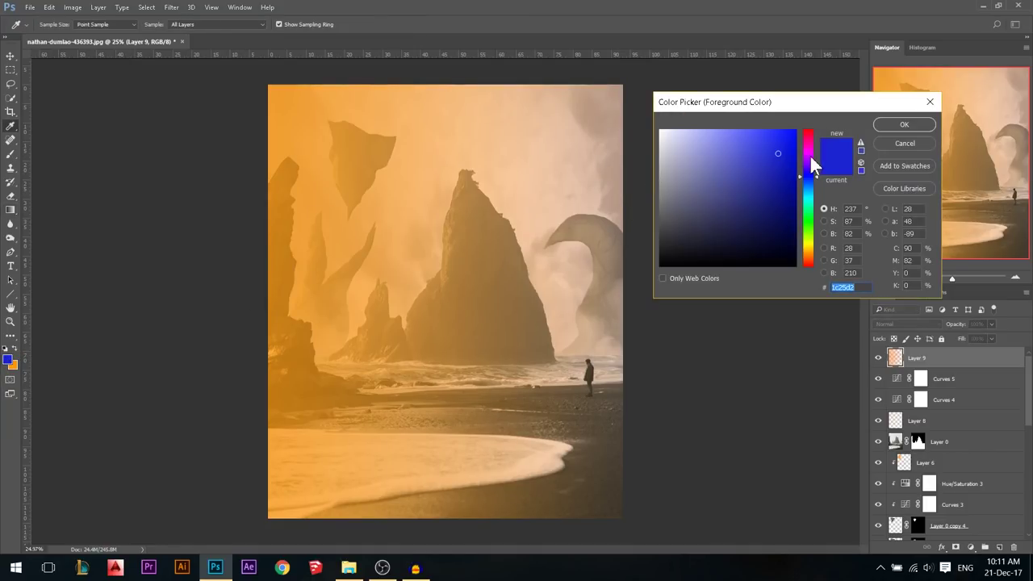
pyautogui.click(807, 152)
pyautogui.click(888, 122)
pyautogui.moveTo(762, 314); pyautogui.dragTo(355, 310)
pyautogui.moveTo(281, 297); pyautogui.dragTo(715, 296)
# Step: Deepen the blue from the image's lower-right and upper-right corners and the orange from its upper-left corner with diagonal gradients
pyautogui.scroll(-1, 595, 525)
pyautogui.moveTo(629, 525); pyautogui.dragTo(414, 334)
pyautogui.moveTo(598, 535); pyautogui.dragTo(458, 382)
pyautogui.moveTo(685, 89); pyautogui.dragTo(413, 196)
pyautogui.click(14, 349)
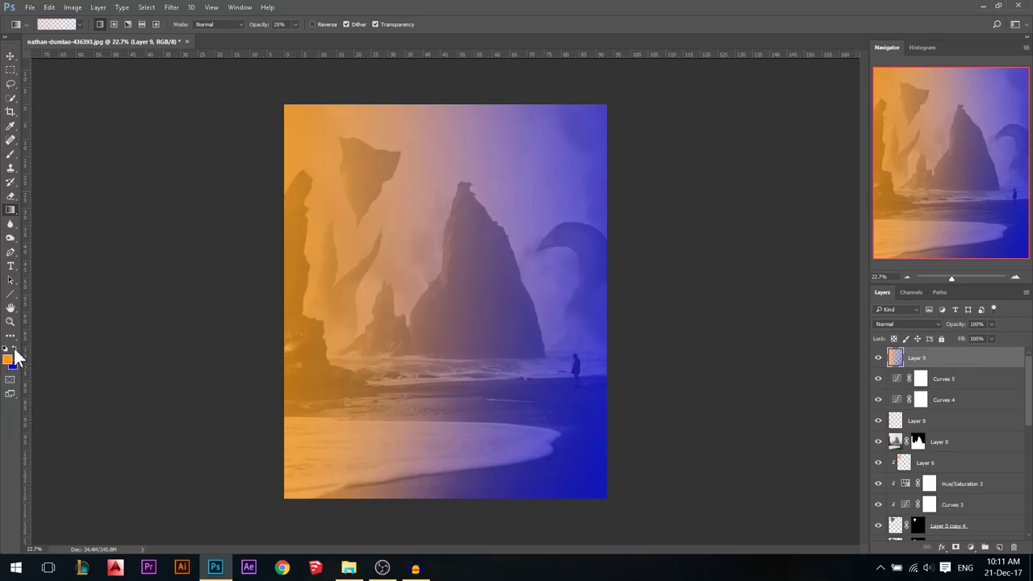
pyautogui.moveTo(250, 109); pyautogui.dragTo(477, 216)
# Step: Set the blend mode of the orange-and-blue Layer 9 to Soft Light
pyautogui.click(11, 58)
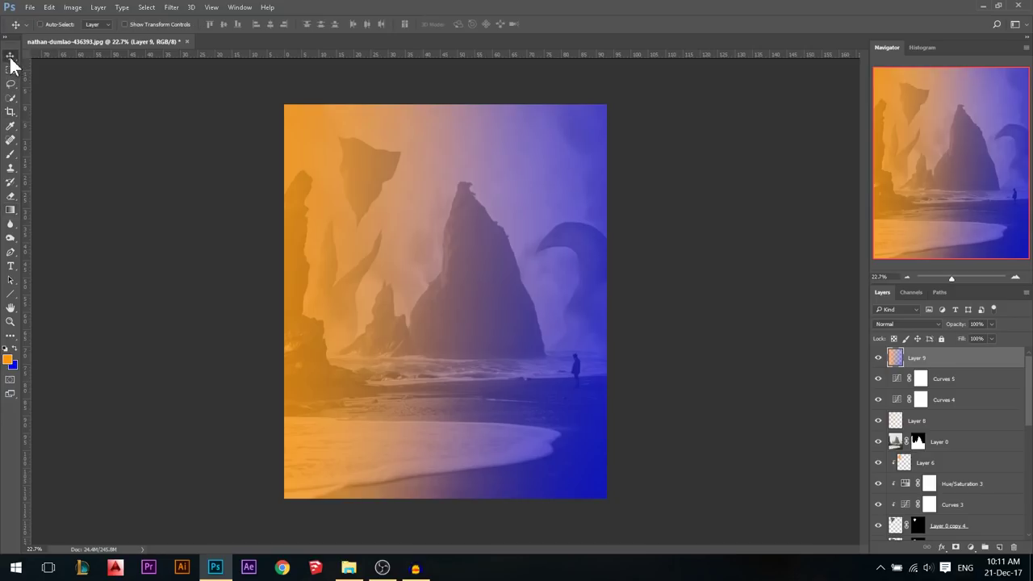
pyautogui.click(876, 328)
pyautogui.click(898, 436)
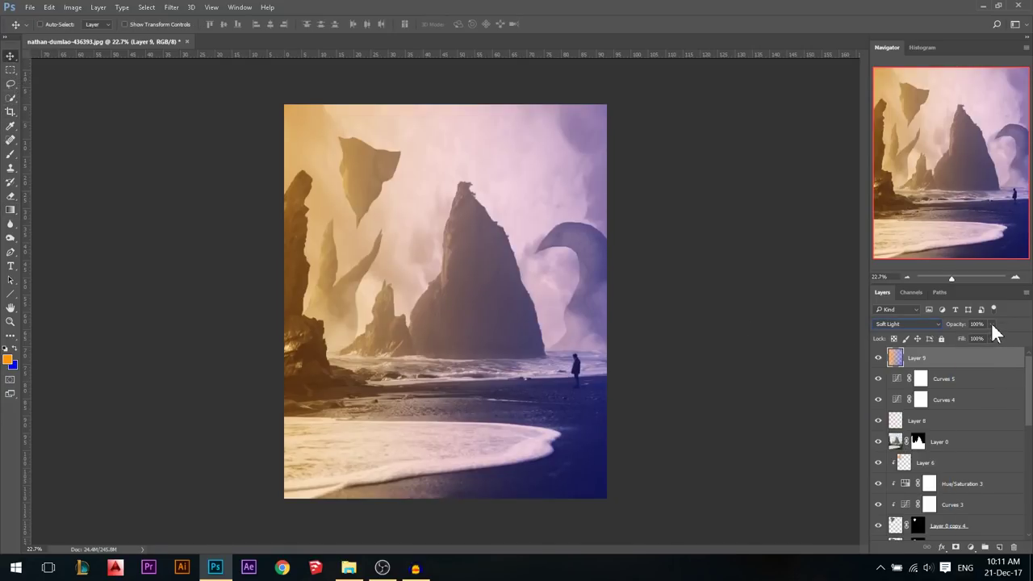
# Step: Lower the opacity of the orange-and-blue Layer 9 to 9% and compare the image with the layer hidden and shown
pyautogui.moveTo(944, 334); pyautogui.dragTo(941, 334)
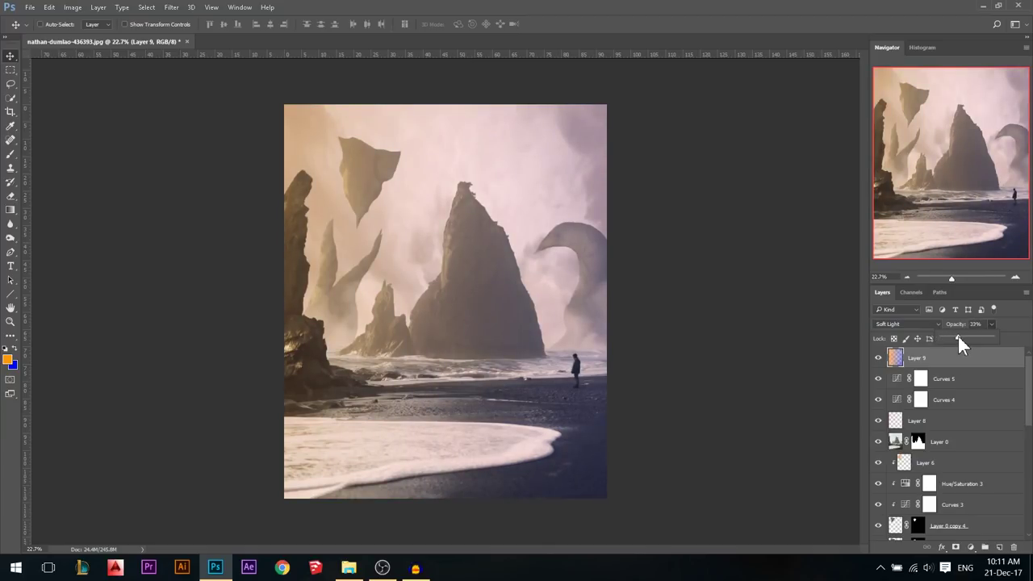
pyautogui.moveTo(947, 336); pyautogui.dragTo(945, 335)
pyautogui.click(878, 361)
pyautogui.click(879, 360)
pyautogui.scroll(2, 428, 417)
pyautogui.scroll(-1, 495, 366)
pyautogui.click(880, 360)
pyautogui.click(880, 361)
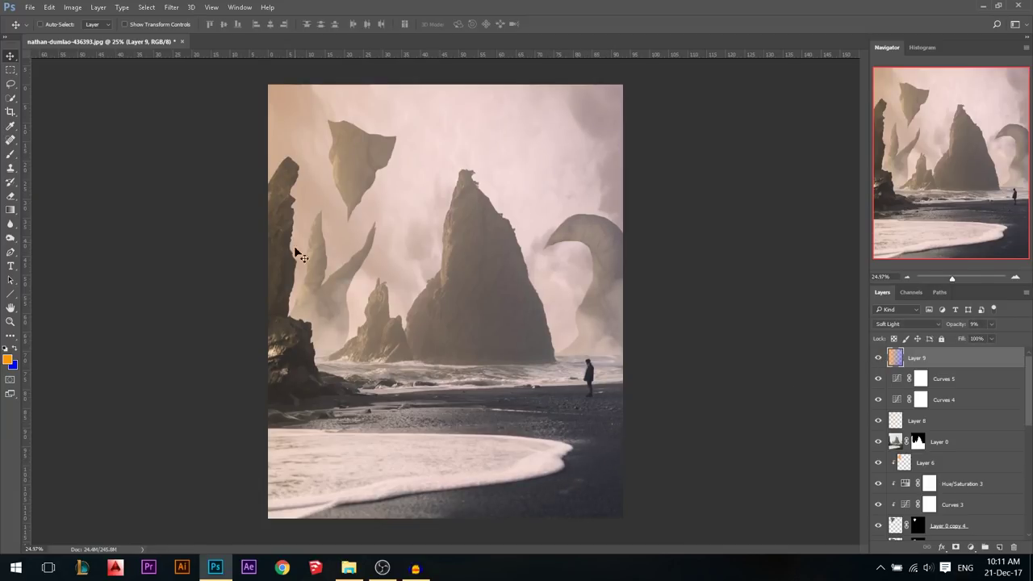
pyautogui.scroll(-1, 421, 358)
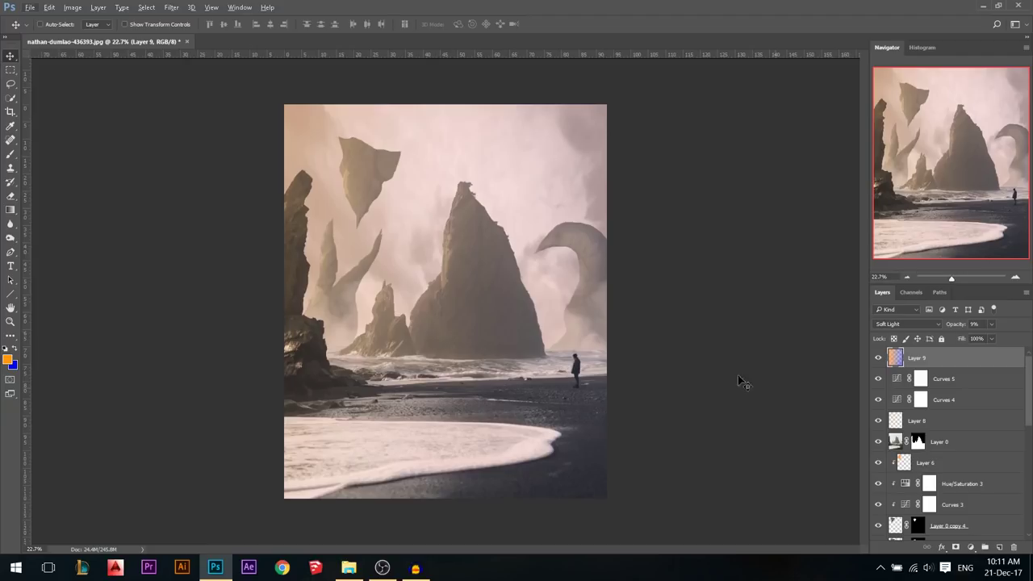
# Step: Add a Photo Filter adjustment layer above Layer 9 using the Sepia filter at 21% density
pyautogui.click(972, 547)
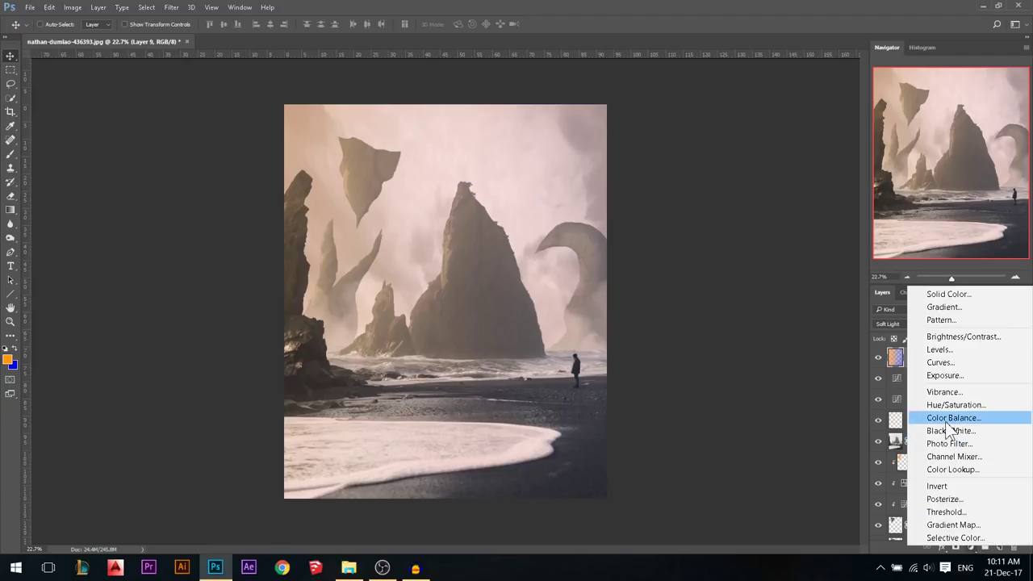
pyautogui.click(954, 442)
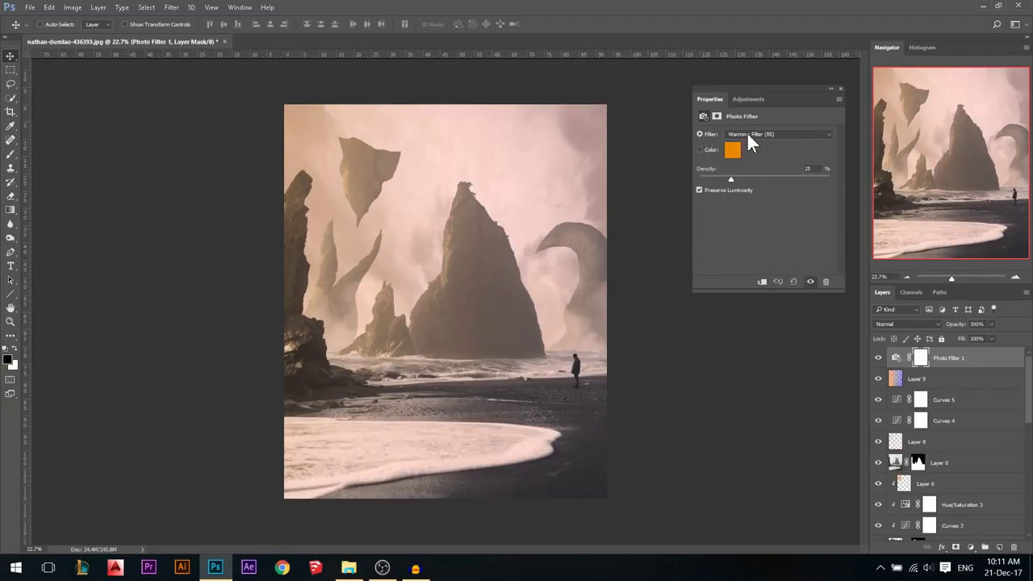
pyautogui.click(749, 135)
pyautogui.click(752, 265)
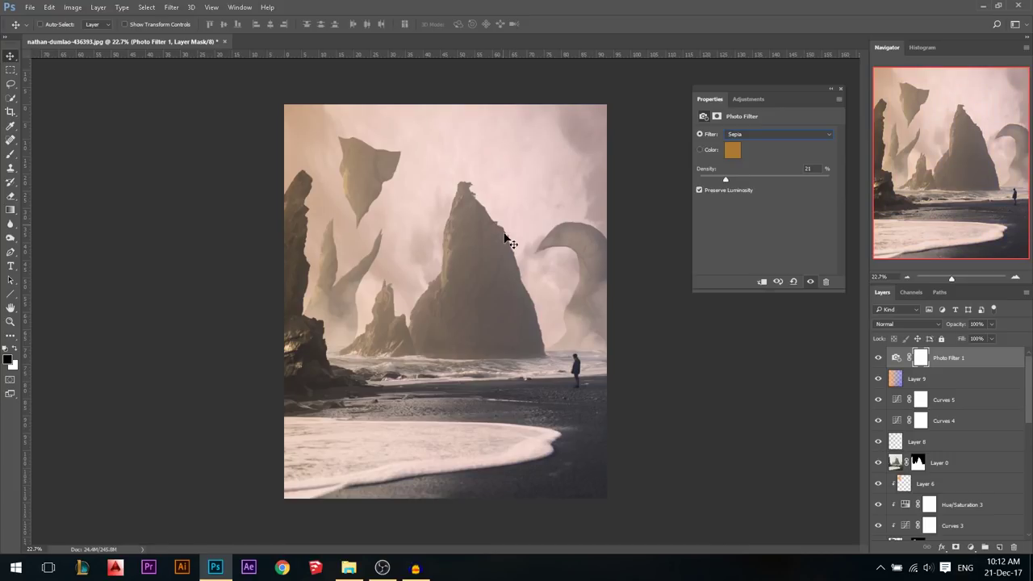
pyautogui.click(840, 88)
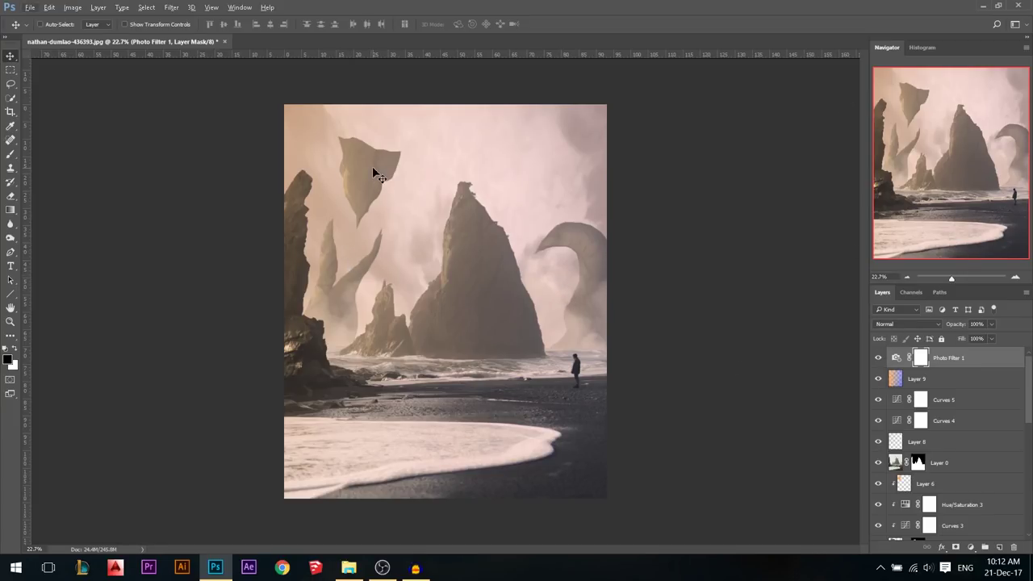
# Step: Reduce the opacity of the floating rock's layer, Layer 0 copy 4, to 62%
pyautogui.scroll(1, 374, 172)
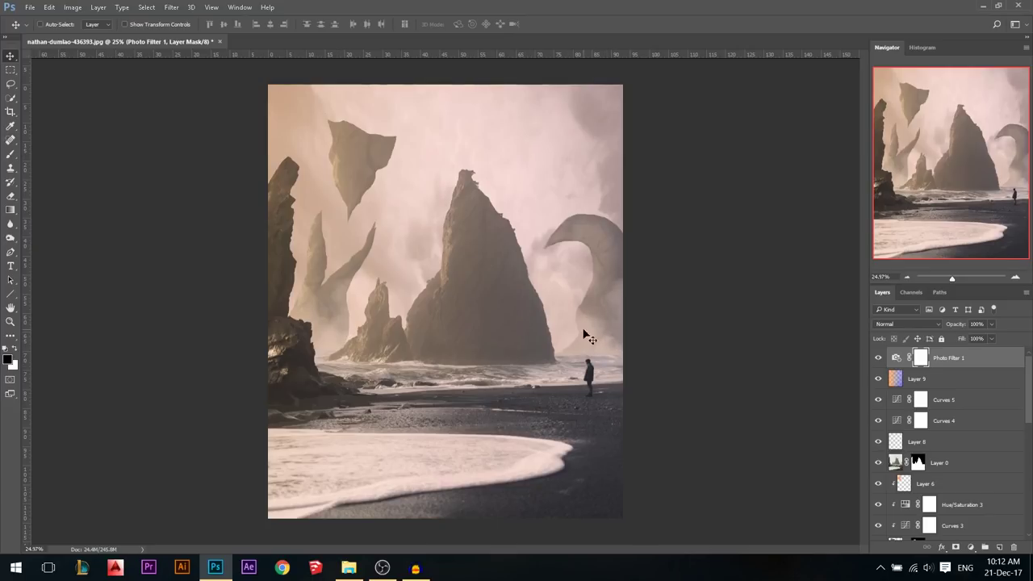
pyautogui.scroll(-5, 887, 411)
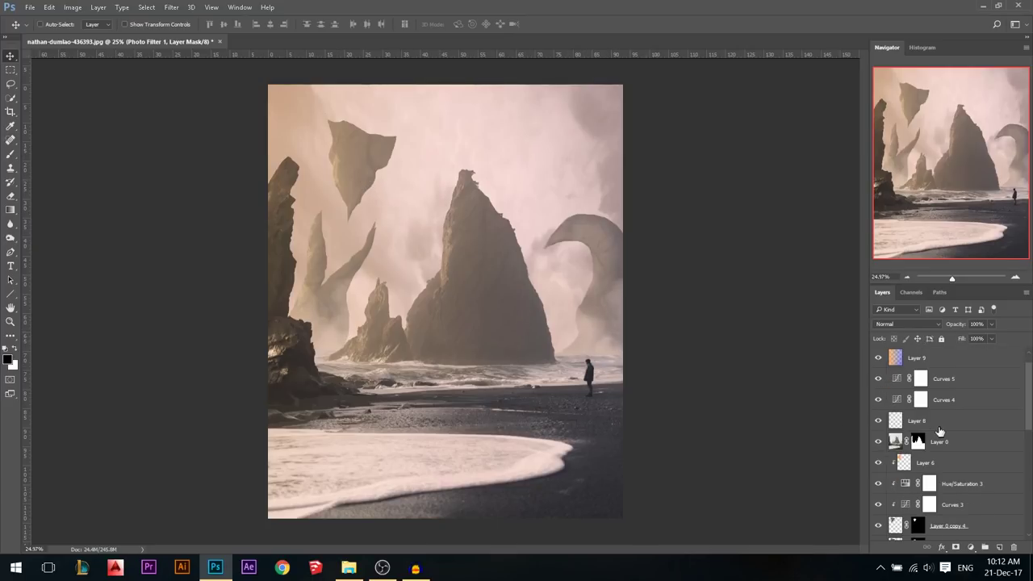
pyautogui.click(879, 442)
pyautogui.click(878, 442)
pyautogui.click(895, 441)
pyautogui.moveTo(962, 329); pyautogui.dragTo(953, 326)
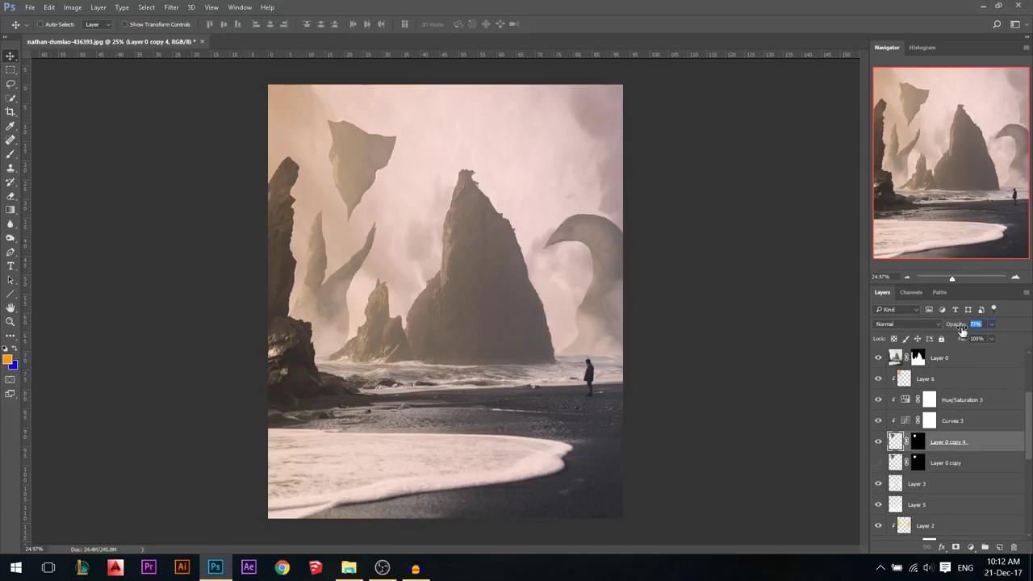
pyautogui.moveTo(961, 329); pyautogui.dragTo(956, 329)
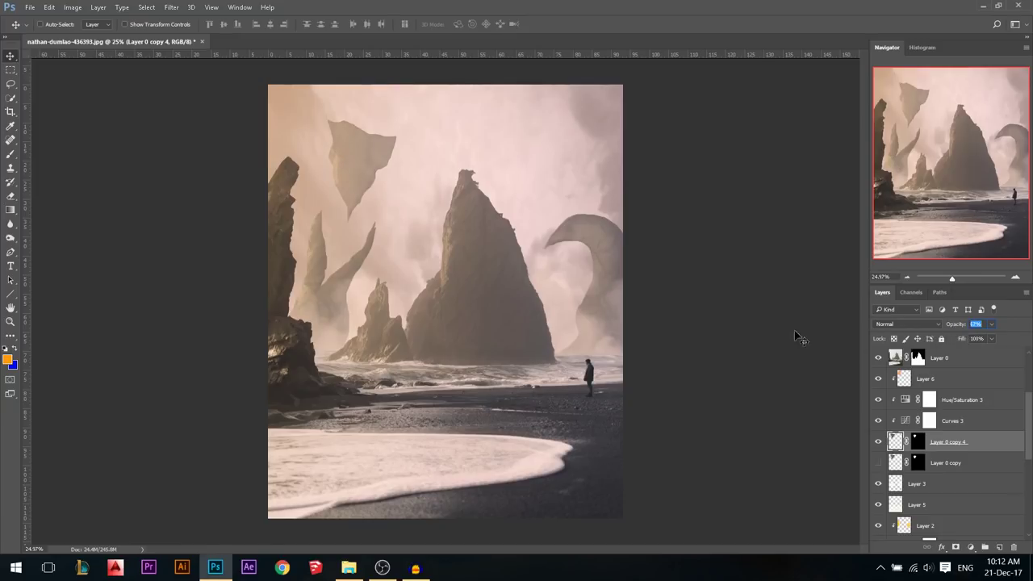
# Step: Reduce the opacity of Layer 0 copy 3, holding the hazy side rocks, to 71%
pyautogui.scroll(-3, 949, 418)
pyautogui.click(934, 440)
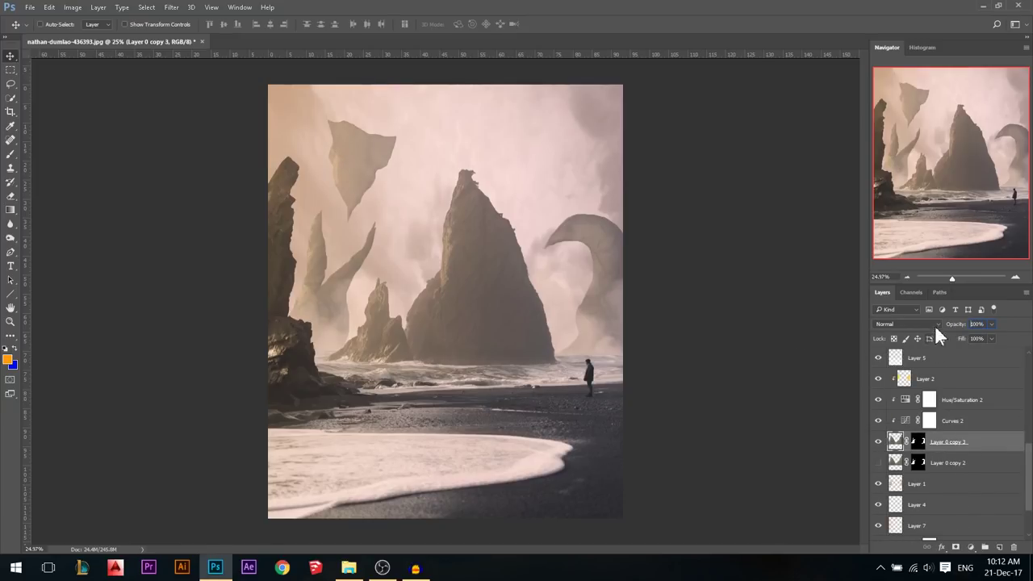
pyautogui.moveTo(955, 324); pyautogui.dragTo(959, 325)
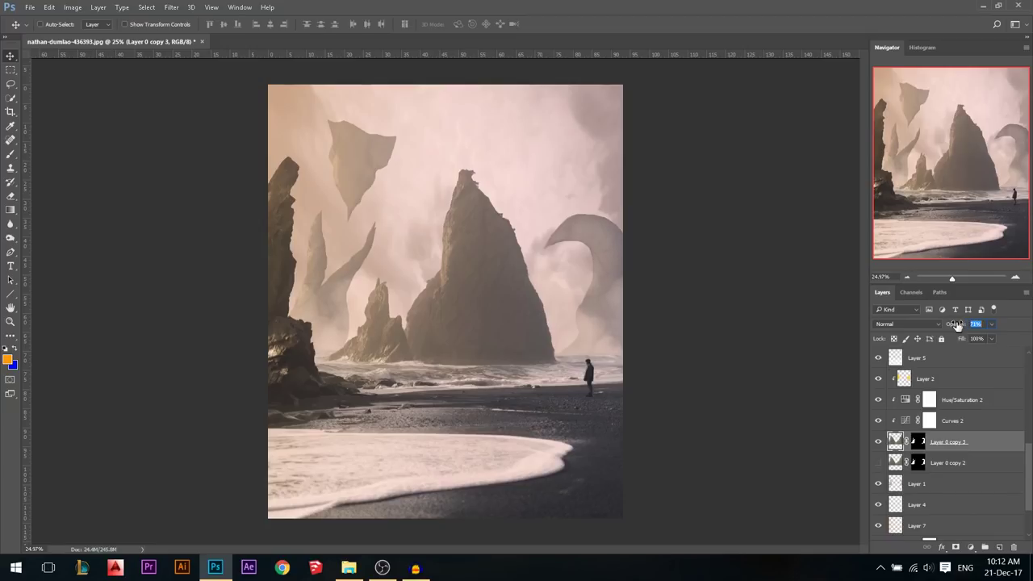
pyautogui.scroll(-2, 491, 315)
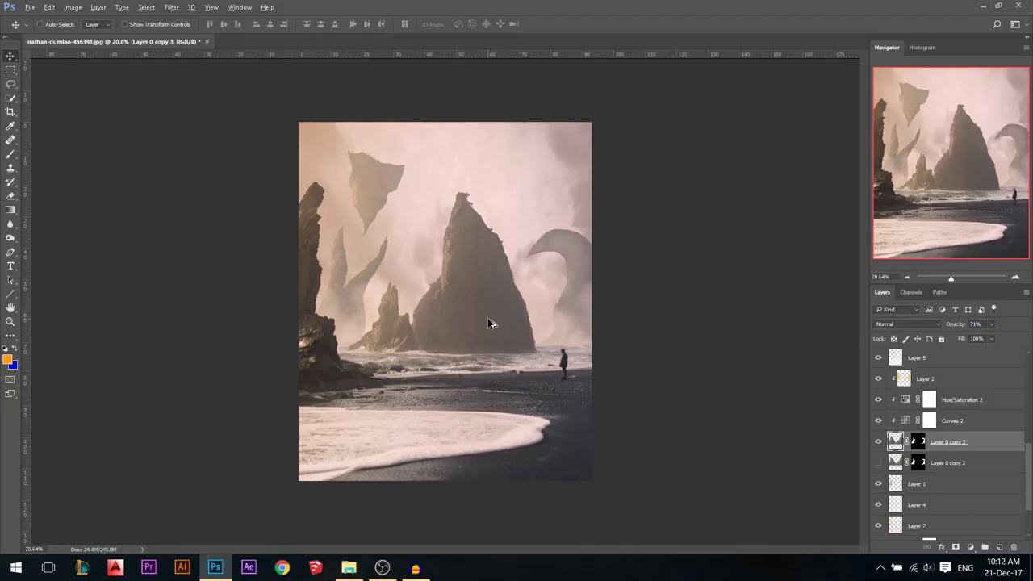
pyautogui.scroll(-1, 488, 323)
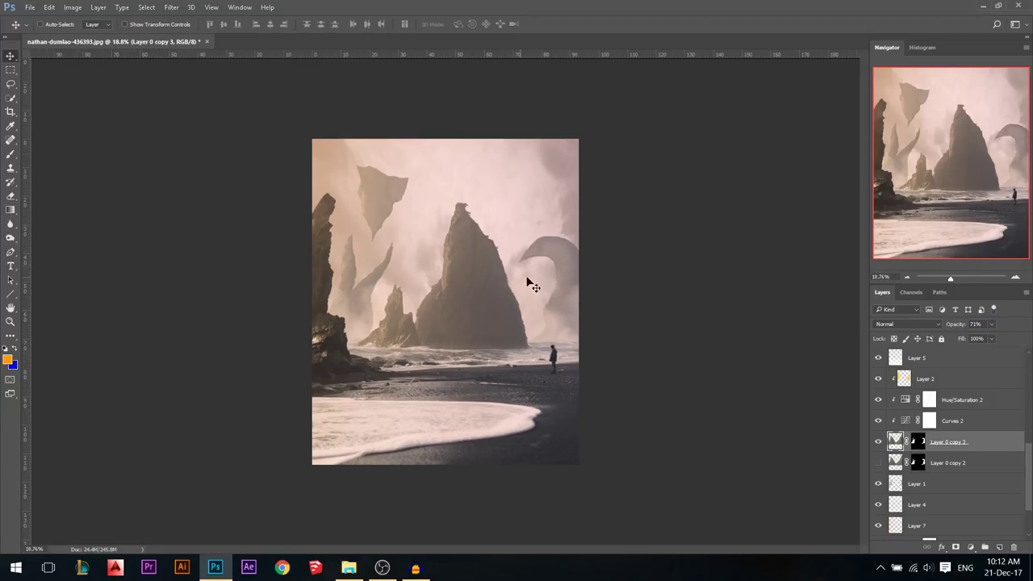
pyautogui.scroll(1, 460, 254)
# Step: Stamp all visible layers into a new merged layer above Photo Filter 1, keeping it aligned with the canvas
pyautogui.scroll(5, 976, 427)
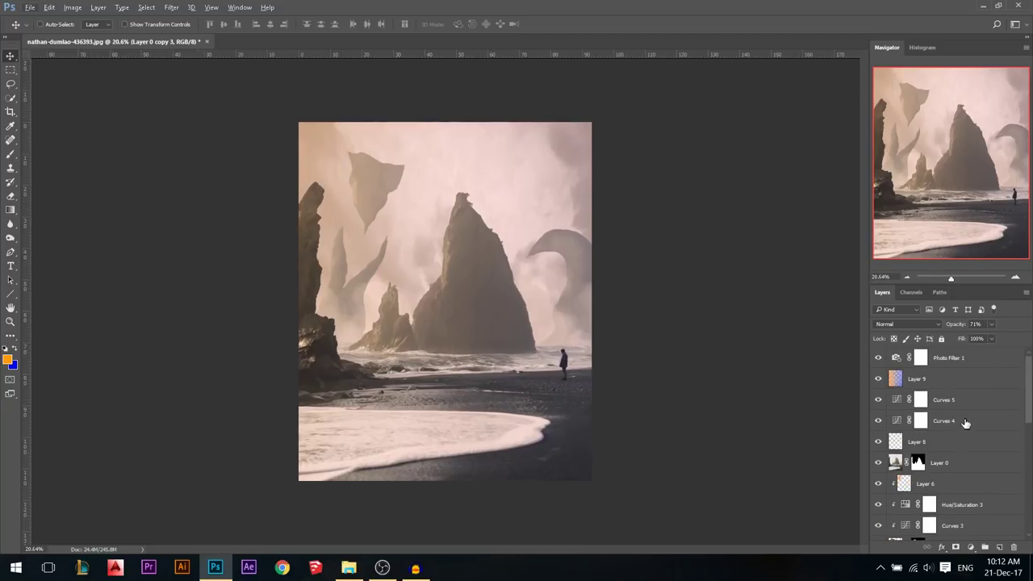
pyautogui.click(964, 357)
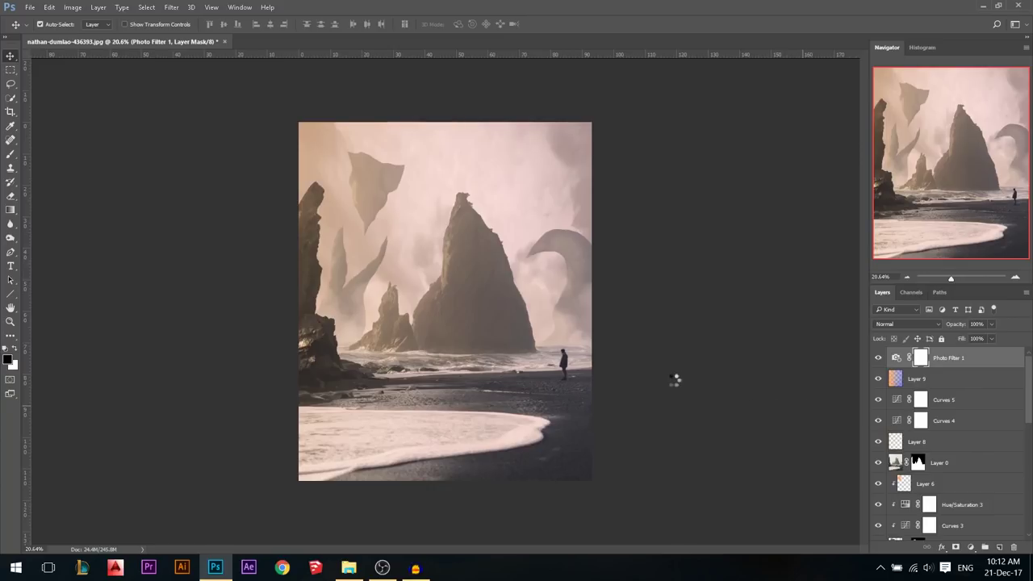
pyautogui.hotkey('ctrl', 'shift', 'alt', 'e')
pyautogui.moveTo(487, 319); pyautogui.dragTo(573, 231)
pyautogui.hotkey('ctrl', 'z')
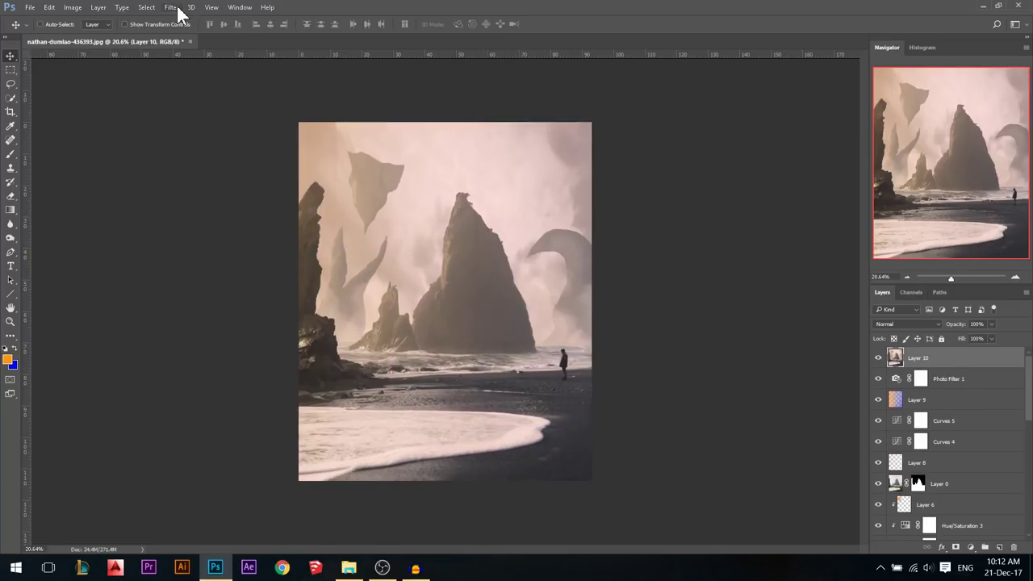
# Step: Apply a Camera Raw Filter to Layer 10 with a Highlight Priority post-crop vignette amount of -21
pyautogui.scroll(1, 473, 288)
pyautogui.click(172, 8)
pyautogui.click(213, 85)
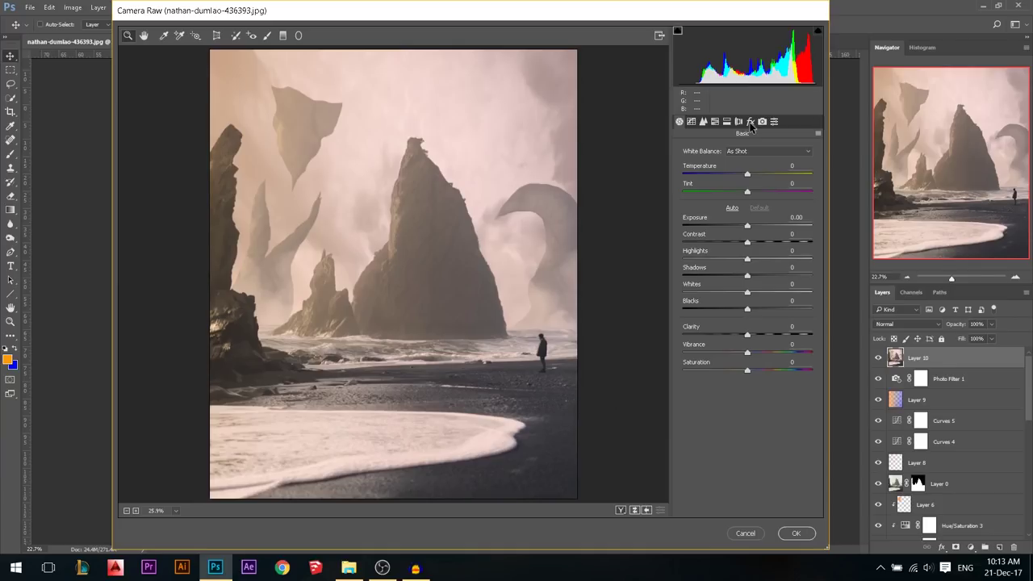
pyautogui.click(750, 122)
pyautogui.moveTo(752, 294); pyautogui.dragTo(747, 295)
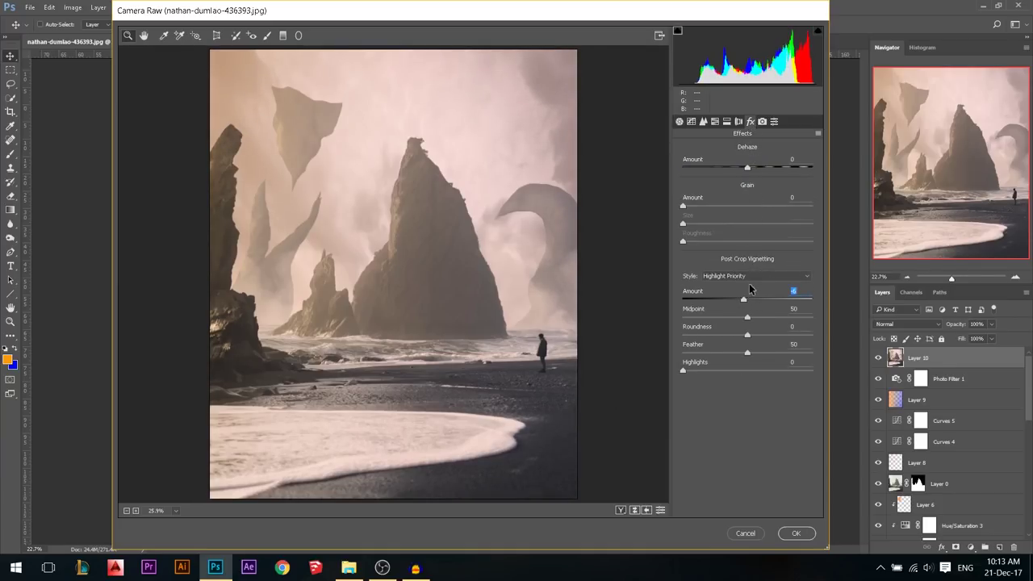
pyautogui.moveTo(749, 289); pyautogui.dragTo(728, 299)
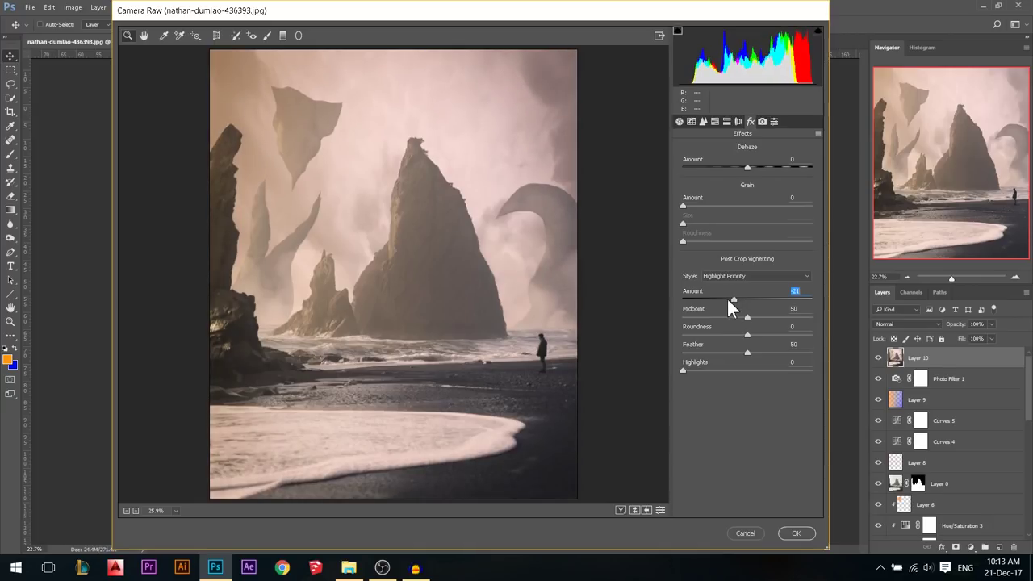
pyautogui.click(796, 532)
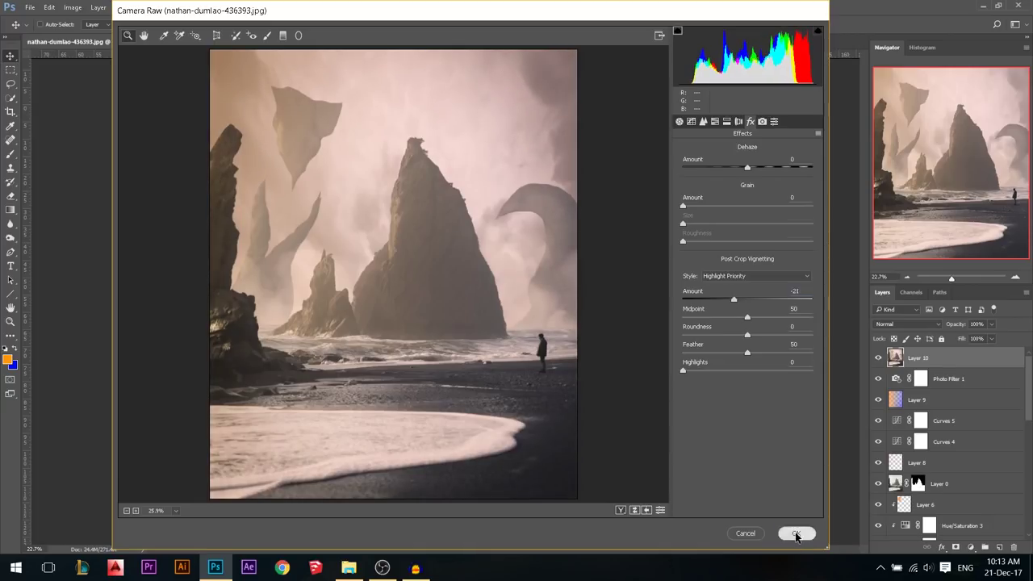
# Step: Brighten the image's upper-left corner on Layer 10 with a very large soft Dodge brush set to Midtones
pyautogui.scroll(1, 419, 296)
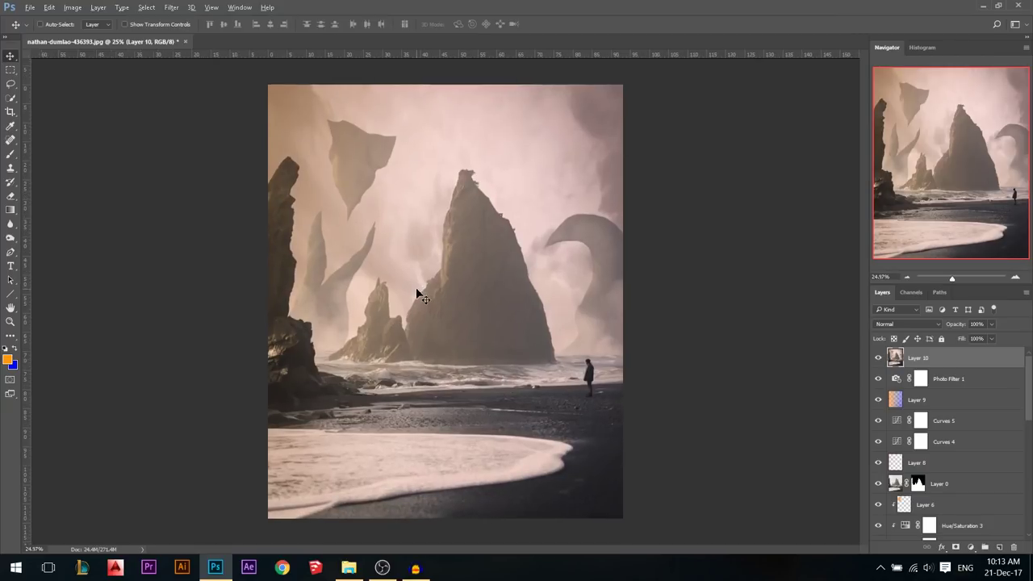
pyautogui.rightClick(10, 238)
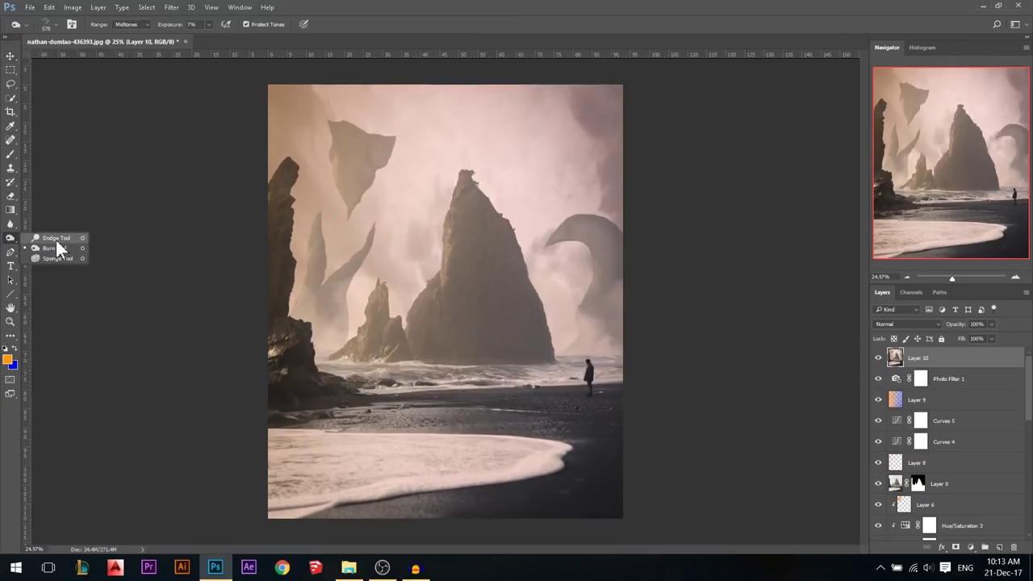
pyautogui.click(61, 246)
pyautogui.moveTo(402, 210); pyautogui.dragTo(559, 210)
pyautogui.click(280, 140)
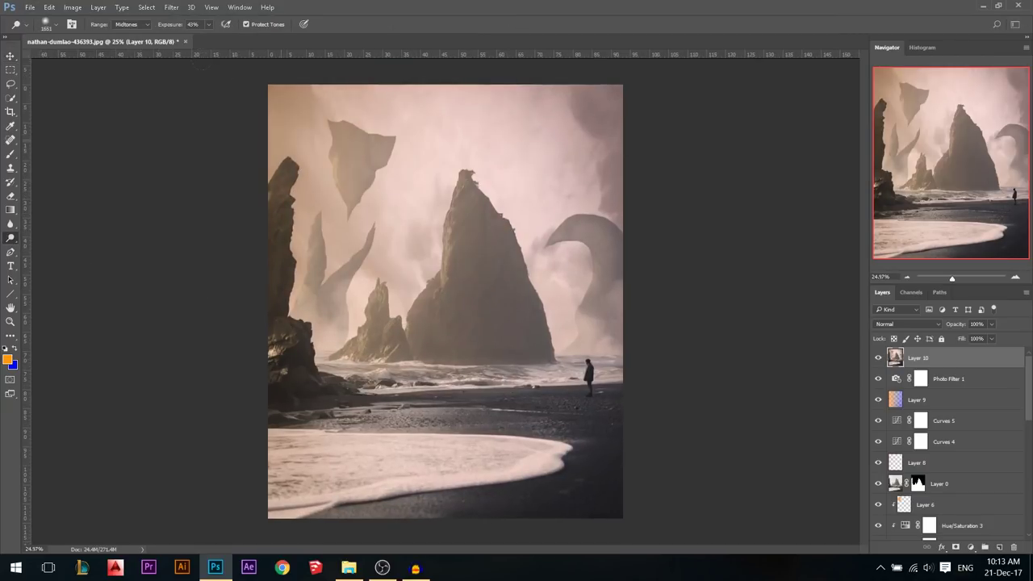
pyautogui.click(245, 140)
pyautogui.click(250, 149)
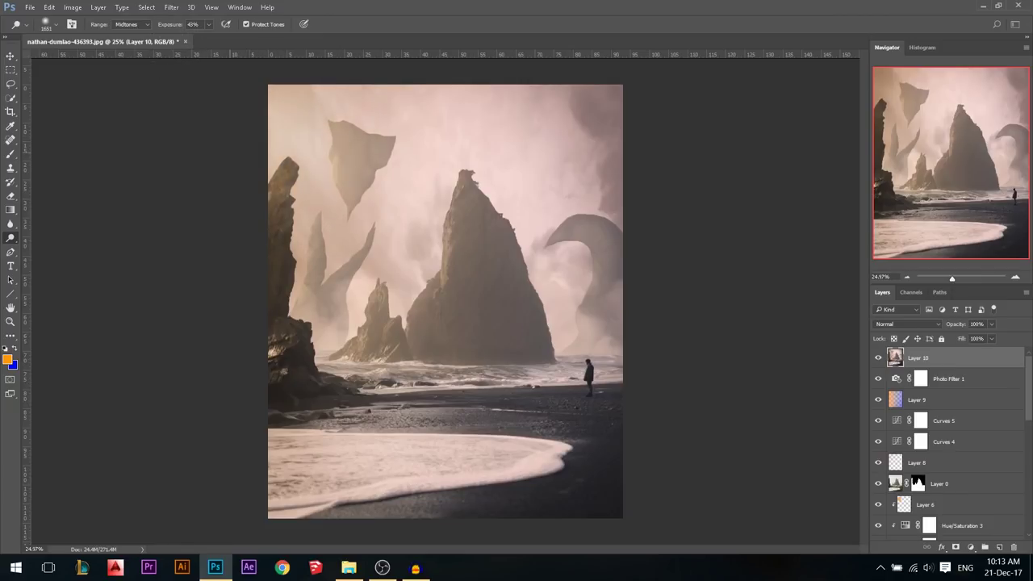
pyautogui.click(258, 152)
pyautogui.click(263, 153)
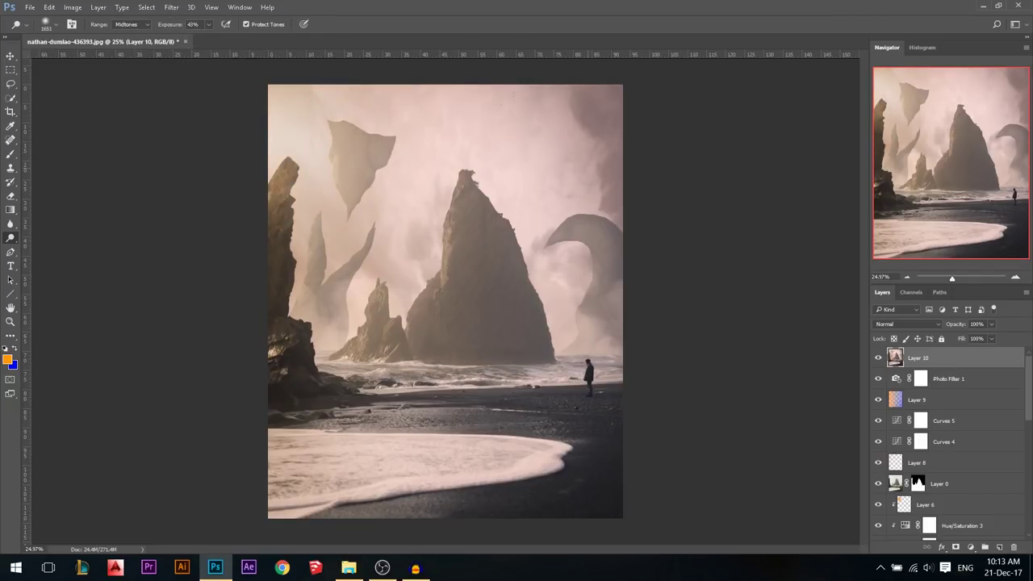
# Step: Darken the image's upper-right sky on Layer 10 with a large soft round Burn brush at 7% exposure, Midtones range
pyautogui.rightClick(10, 238)
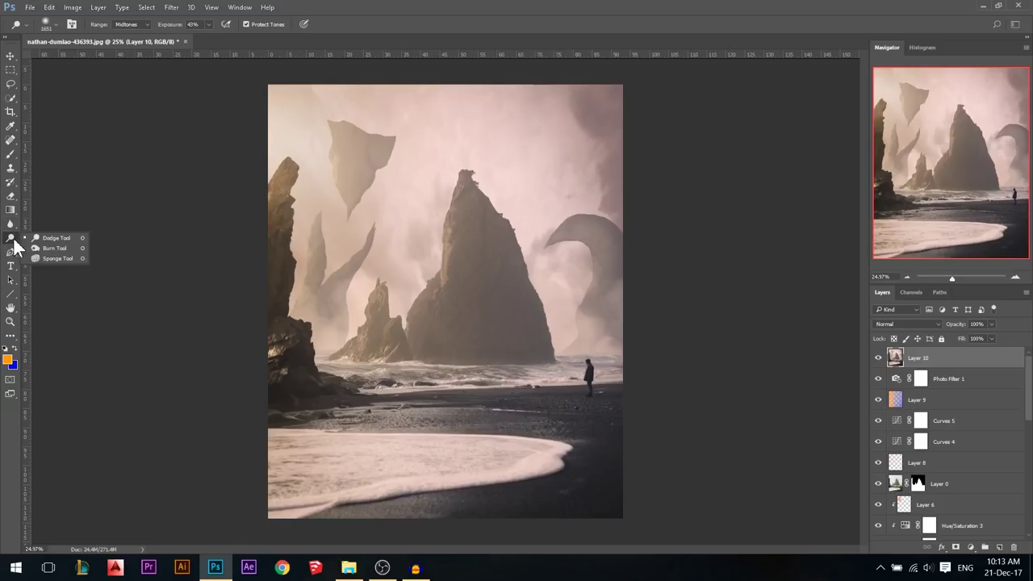
pyautogui.click(50, 249)
pyautogui.rightClick(350, 170)
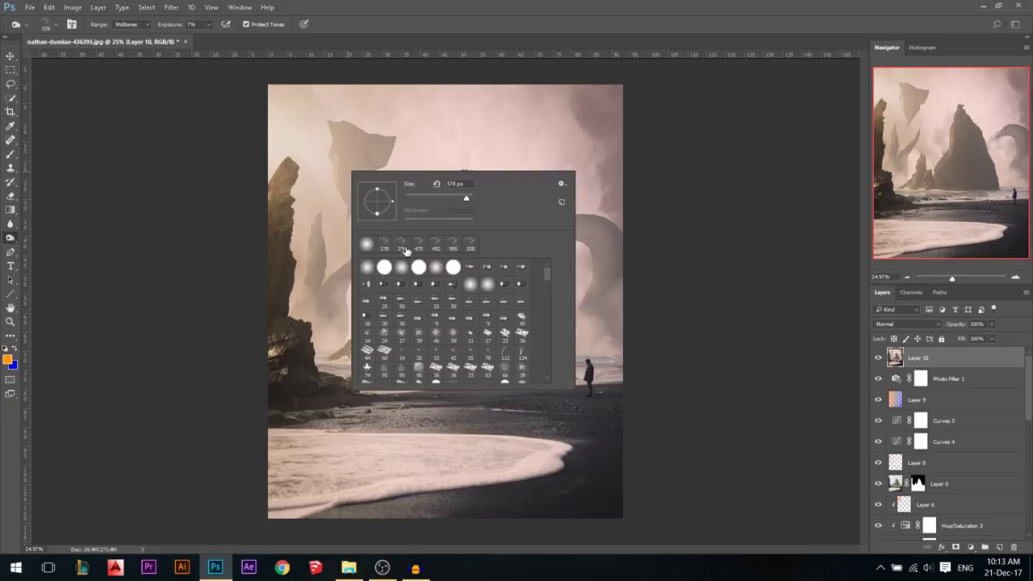
pyautogui.click(369, 267)
pyautogui.moveTo(580, 135)
pyautogui.keyDown('alt'); pyautogui.mouseDown()
pyautogui.moveTo(600, 136)
pyautogui.moveTo(586, 68)
pyautogui.mouseUp(); pyautogui.keyUp('alt')
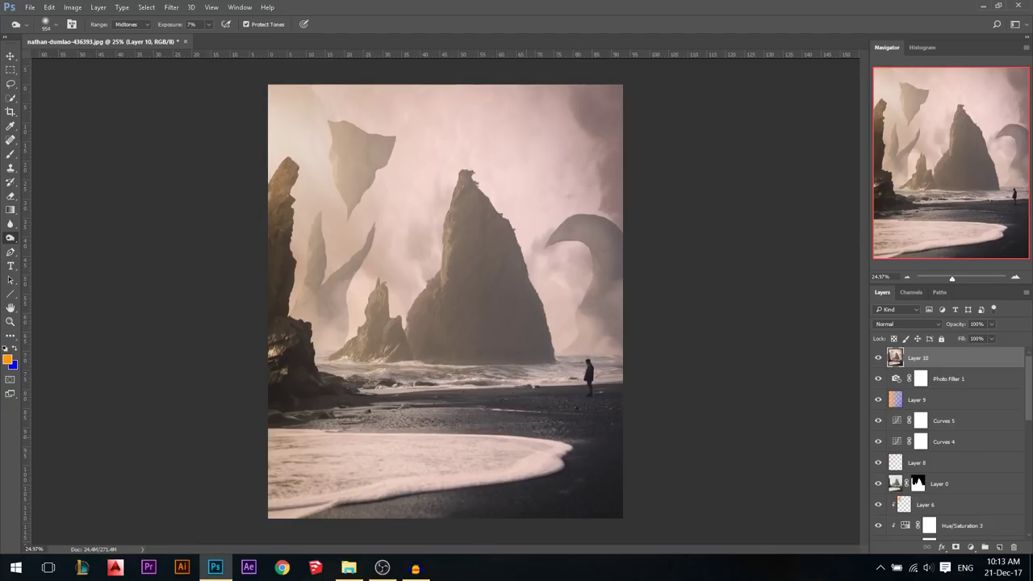
pyautogui.moveTo(610, 88); pyautogui.dragTo(525, 75)
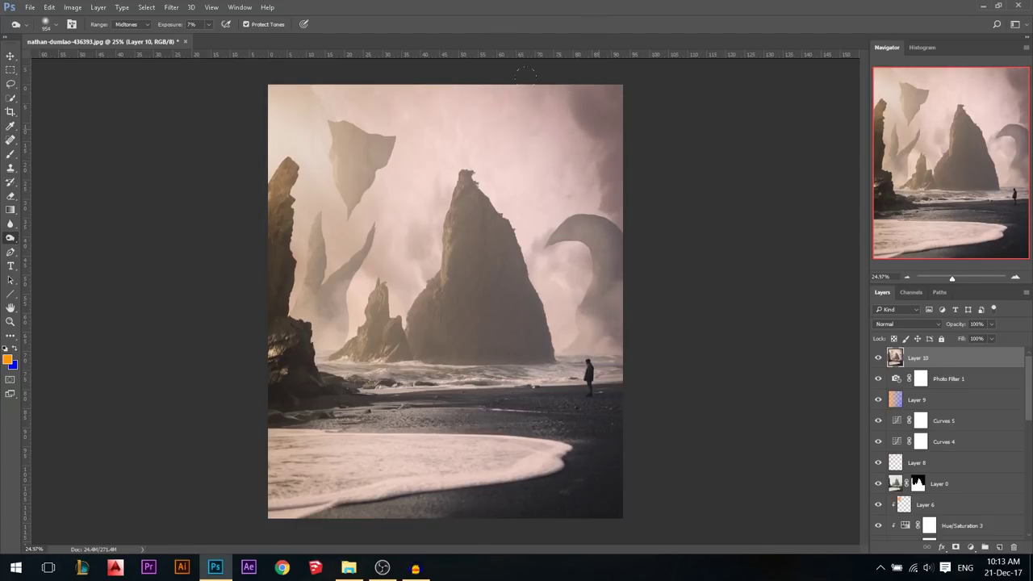
pyautogui.click(10, 56)
pyautogui.scroll(-1, 494, 258)
pyautogui.scroll(-1, 489, 259)
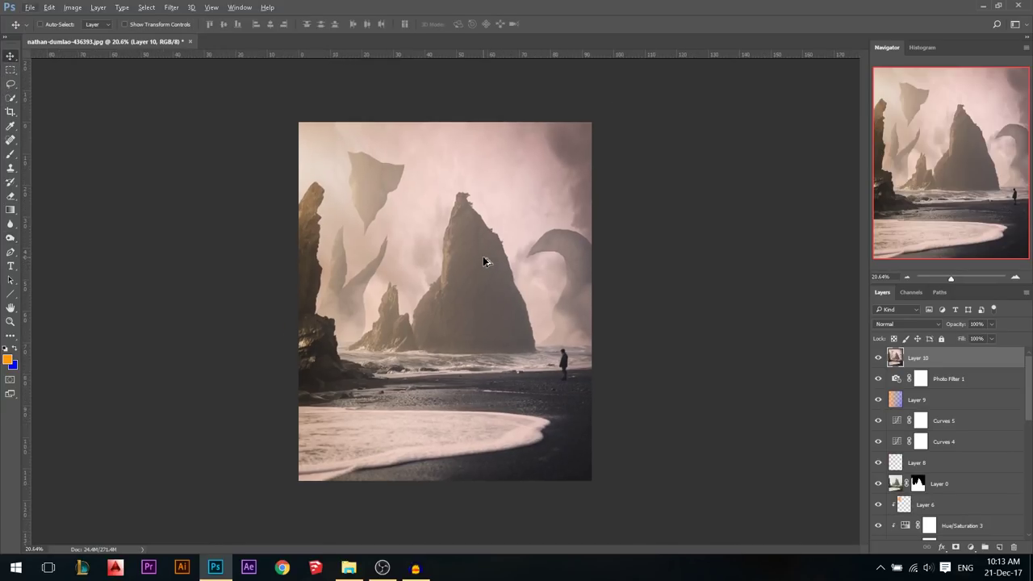
# Step: Paint a white diagonal light ray on a new layer from the image's upper-left corner to the standing figure, using a large 0% hardness brush at 66% opacity
pyautogui.scroll(1, 484, 262)
pyautogui.click(999, 547)
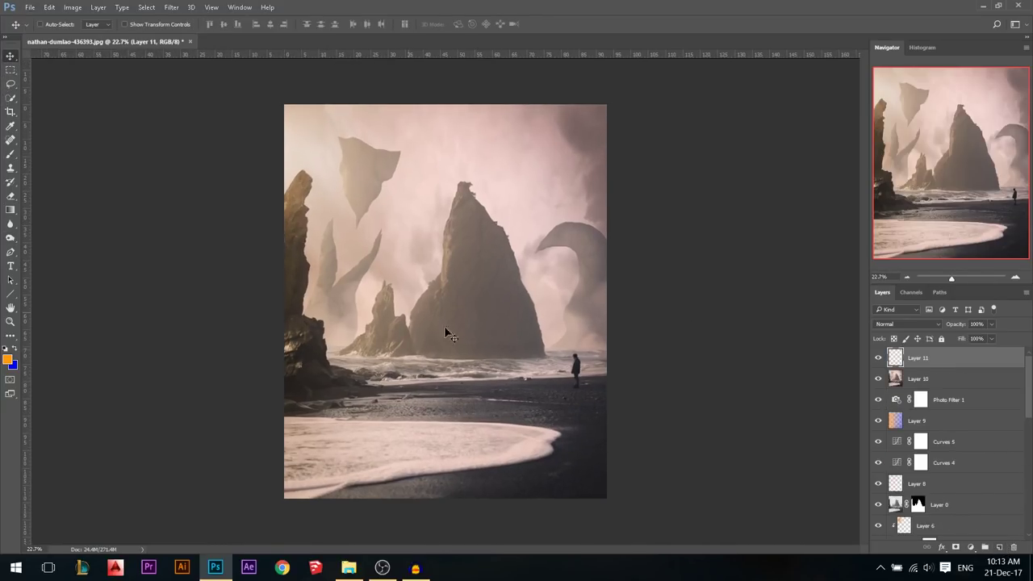
pyautogui.click(9, 154)
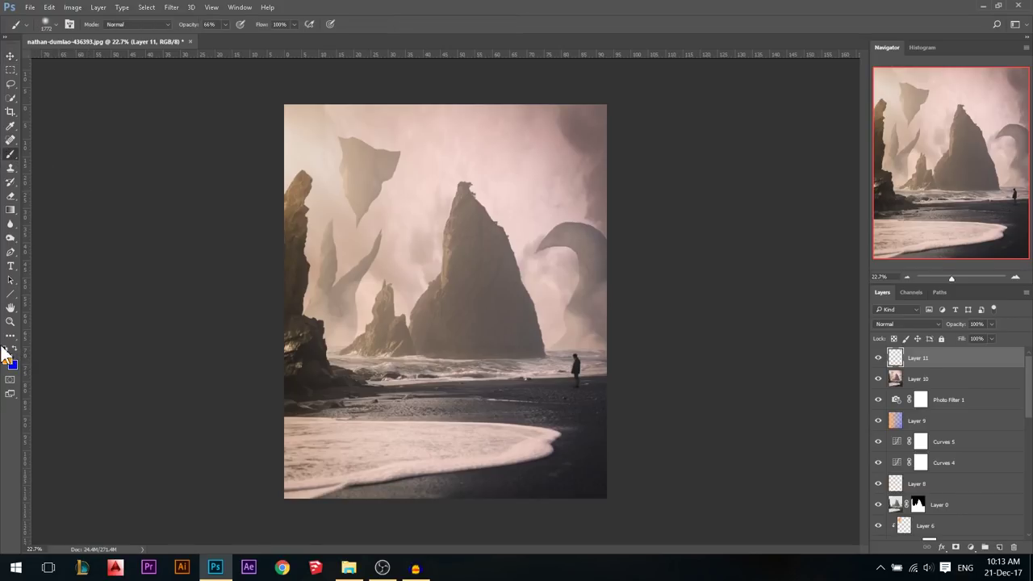
pyautogui.click(5, 348)
pyautogui.click(14, 364)
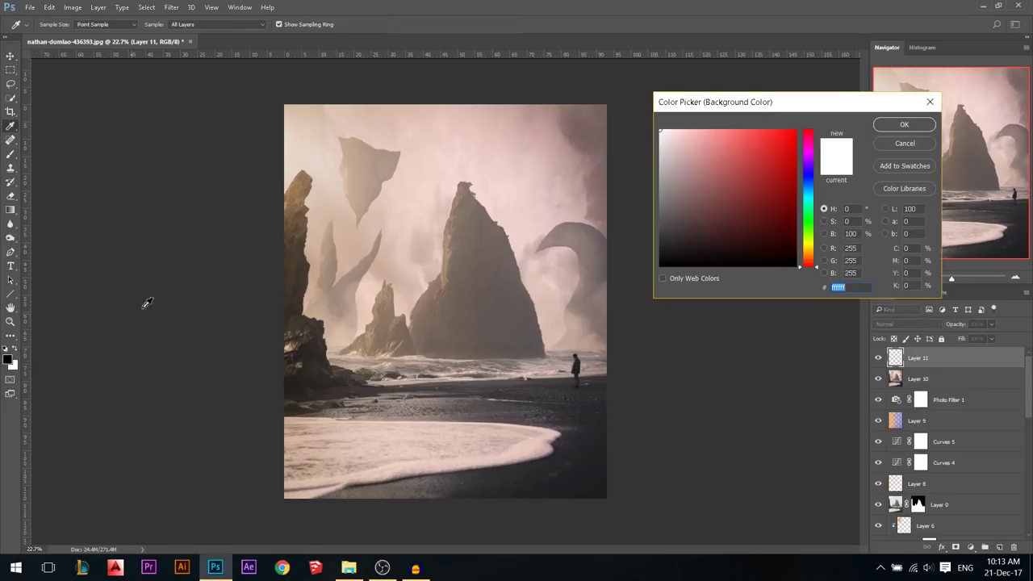
pyautogui.press('Escape')
pyautogui.click(15, 349)
pyautogui.keyDown('alt'); pyautogui.rightClick(357, 179); pyautogui.keyUp('alt')
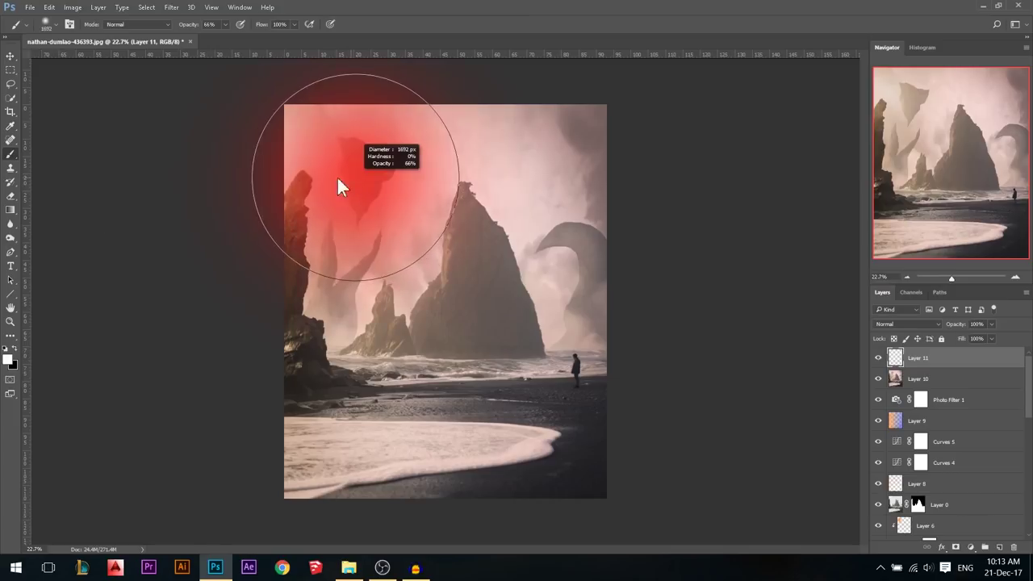
pyautogui.moveTo(270, 127)
pyautogui.mouseDown()
pyautogui.moveTo(395, 250)
pyautogui.moveTo(492, 282)
pyautogui.moveTo(490, 263)
pyautogui.moveTo(379, 286)
pyautogui.moveTo(416, 330)
pyautogui.moveTo(532, 404)
pyautogui.moveTo(565, 371)
pyautogui.mouseUp()
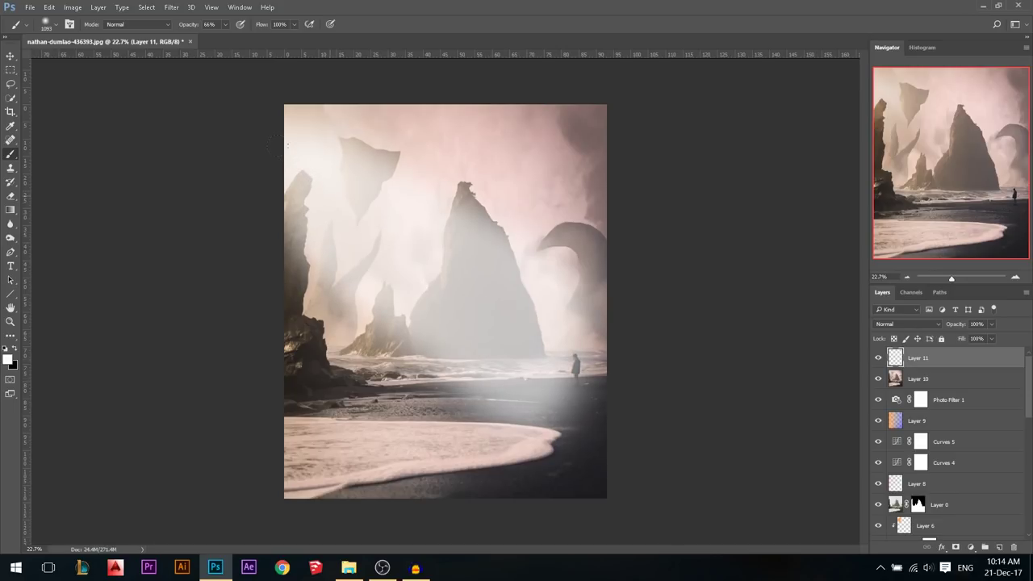
# Step: Set the light-ray layer's blend mode to Soft Light and its opacity to 16%
pyautogui.click(903, 324)
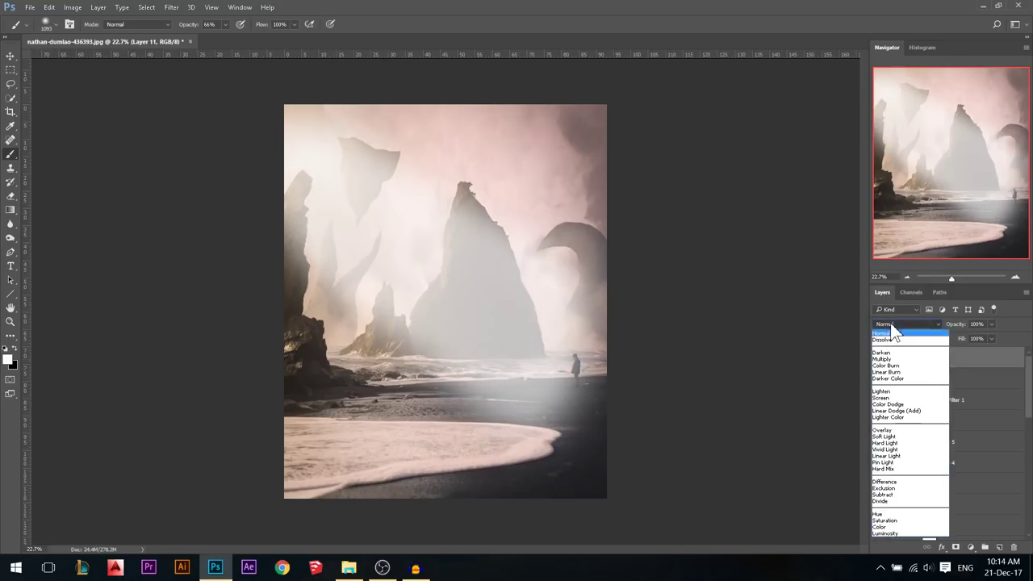
pyautogui.click(895, 411)
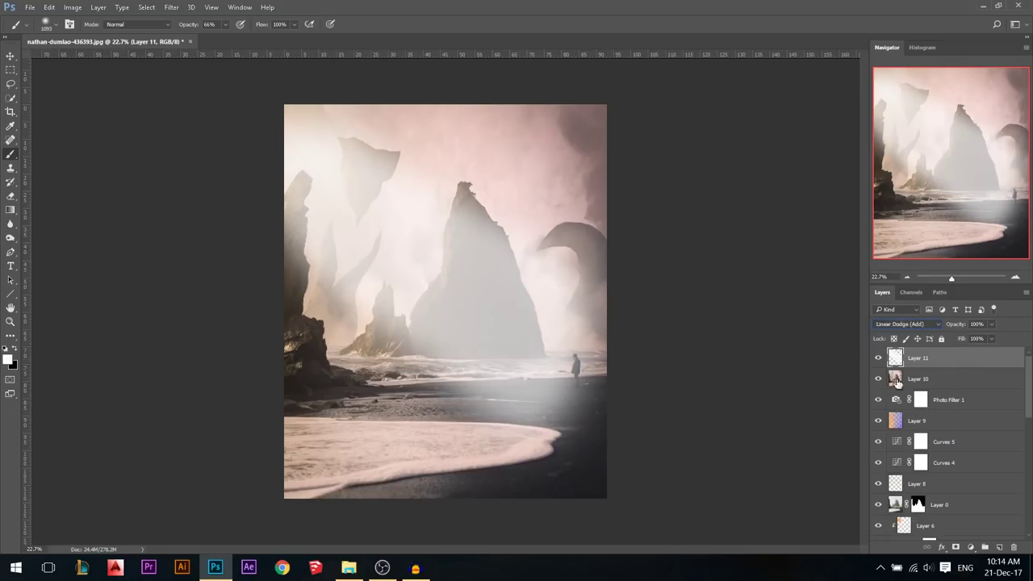
pyautogui.click(894, 323)
pyautogui.click(887, 436)
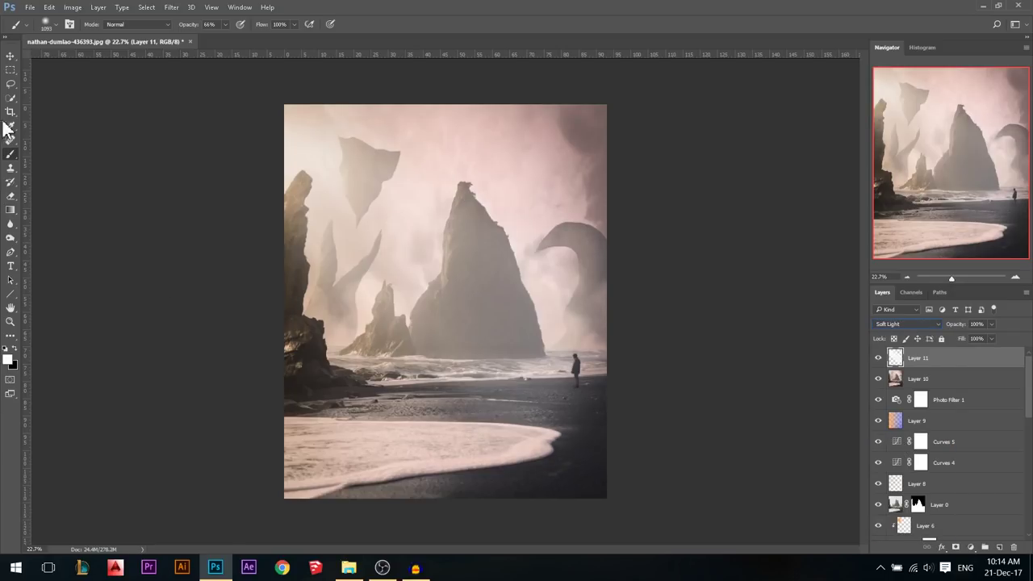
pyautogui.click(11, 55)
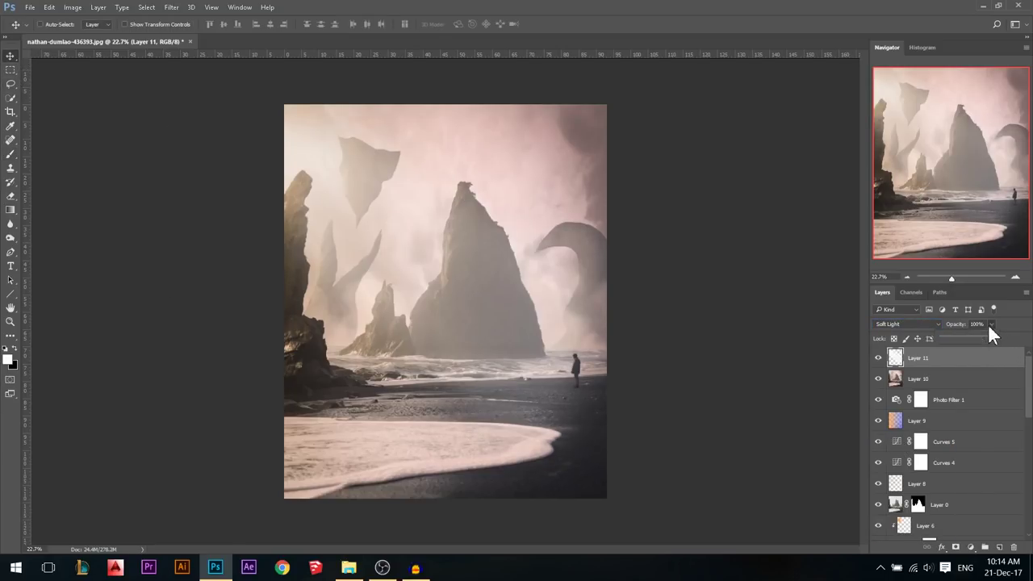
pyautogui.click(949, 336)
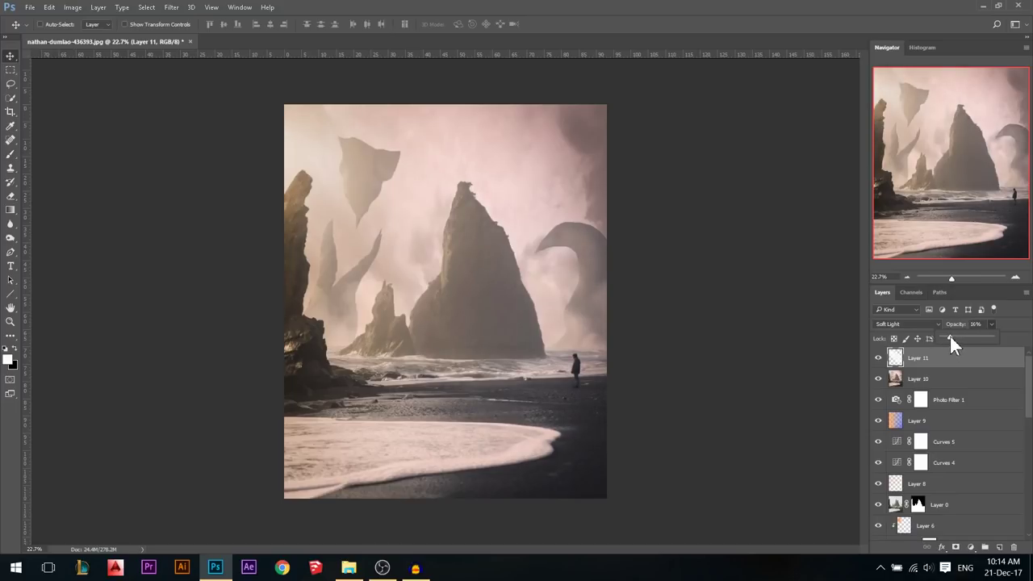
# Step: Compare the composite with the light-ray layer hidden and shown, and inspect the overall image
pyautogui.click(878, 357)
pyautogui.click(879, 357)
pyautogui.click(880, 359)
pyautogui.hotkey('ctrl', '+')
pyautogui.scroll(-1, 563, 378)
pyautogui.scroll(2, 548, 368)
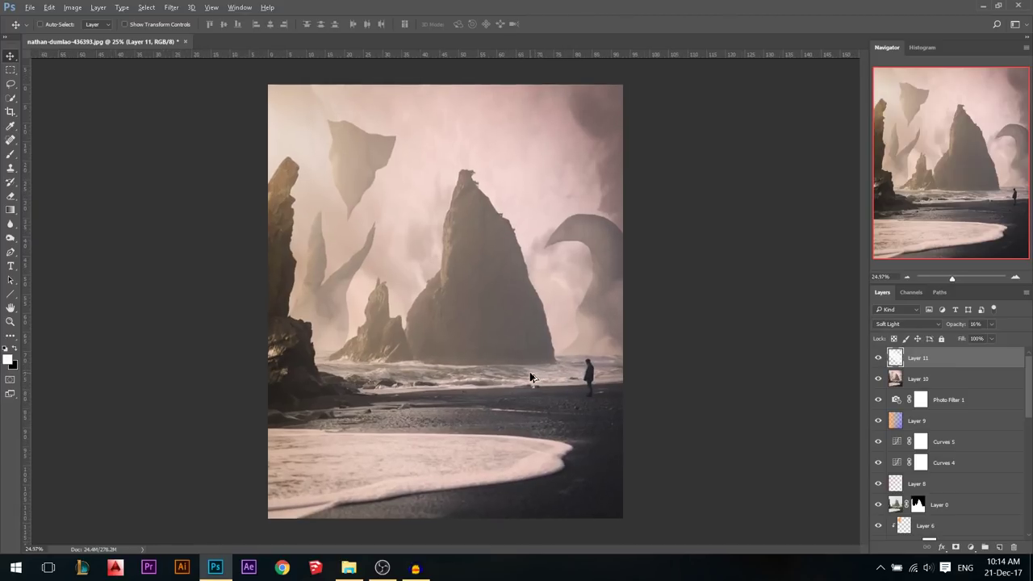
pyautogui.scroll(-1, 553, 370)
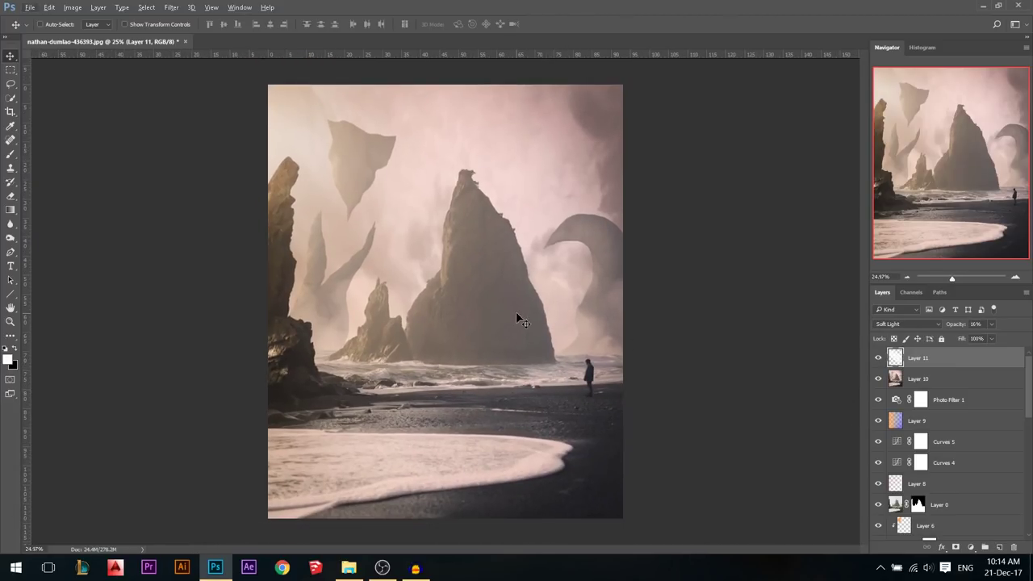